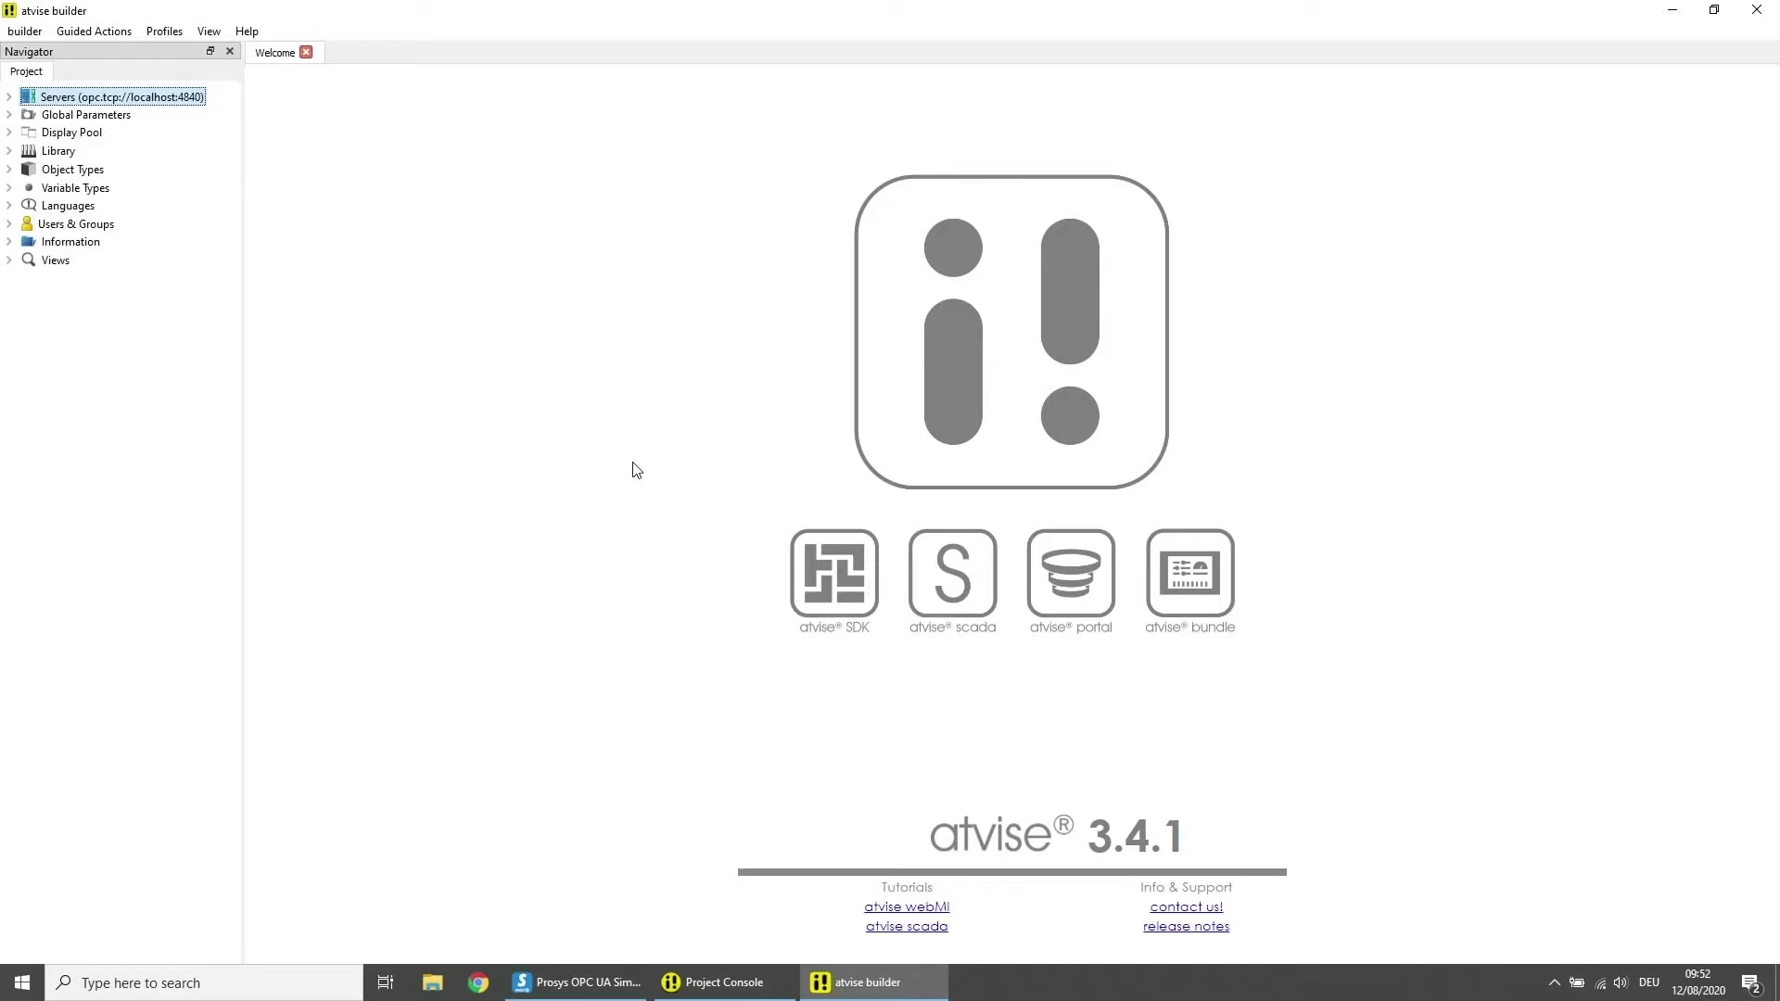
Step: Add a data archive group named myData to the History Archives of My Server
left_click(10, 97)
left_click(28, 116)
left_click(28, 116)
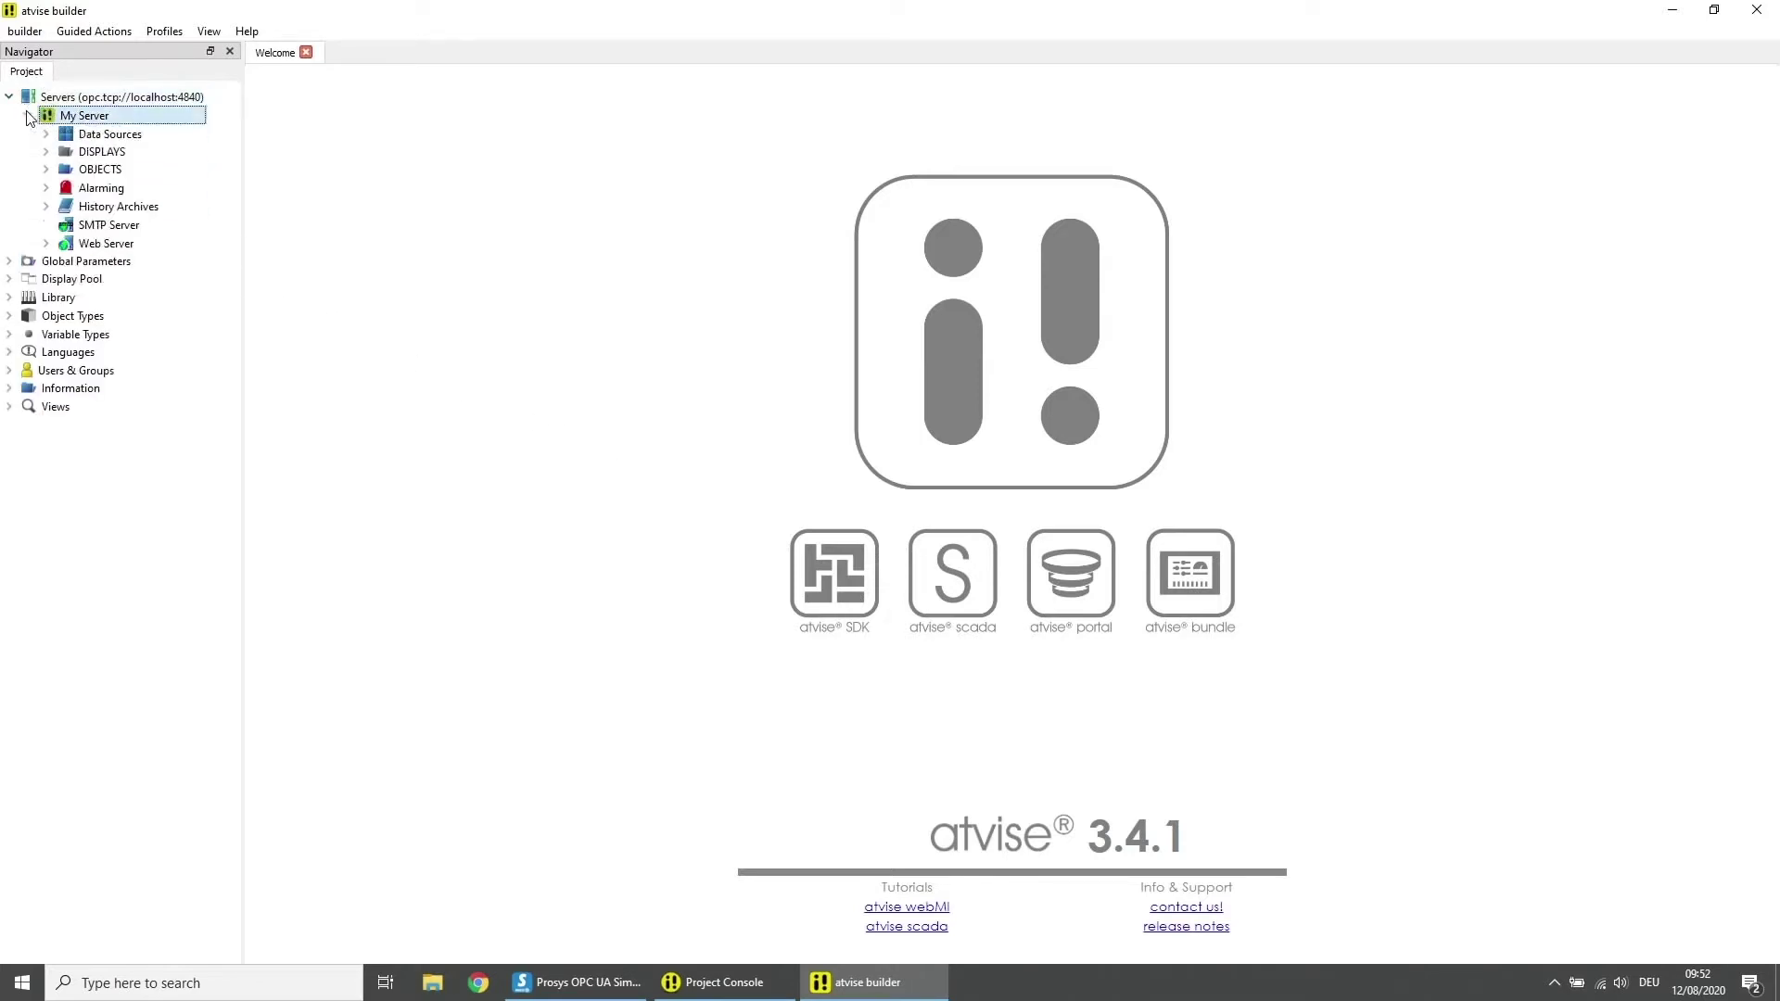
left_click(45, 206)
left_click(112, 211)
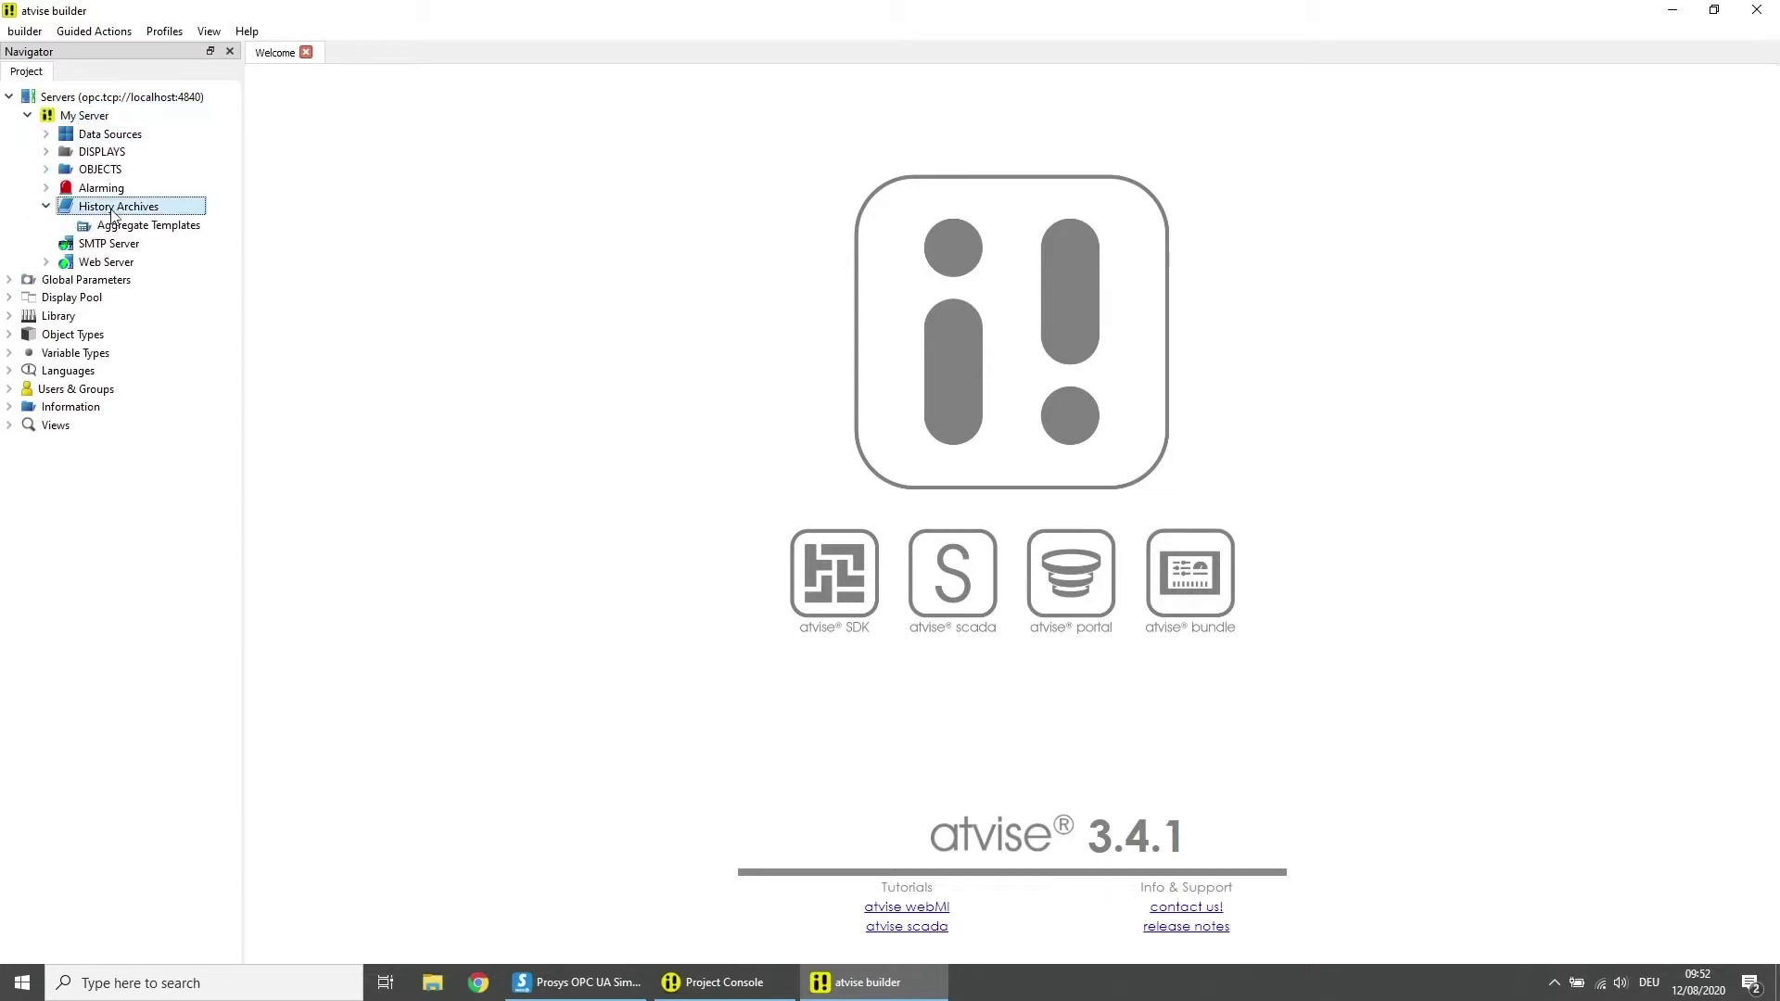
right_click(112, 211)
mouse_move(214, 223)
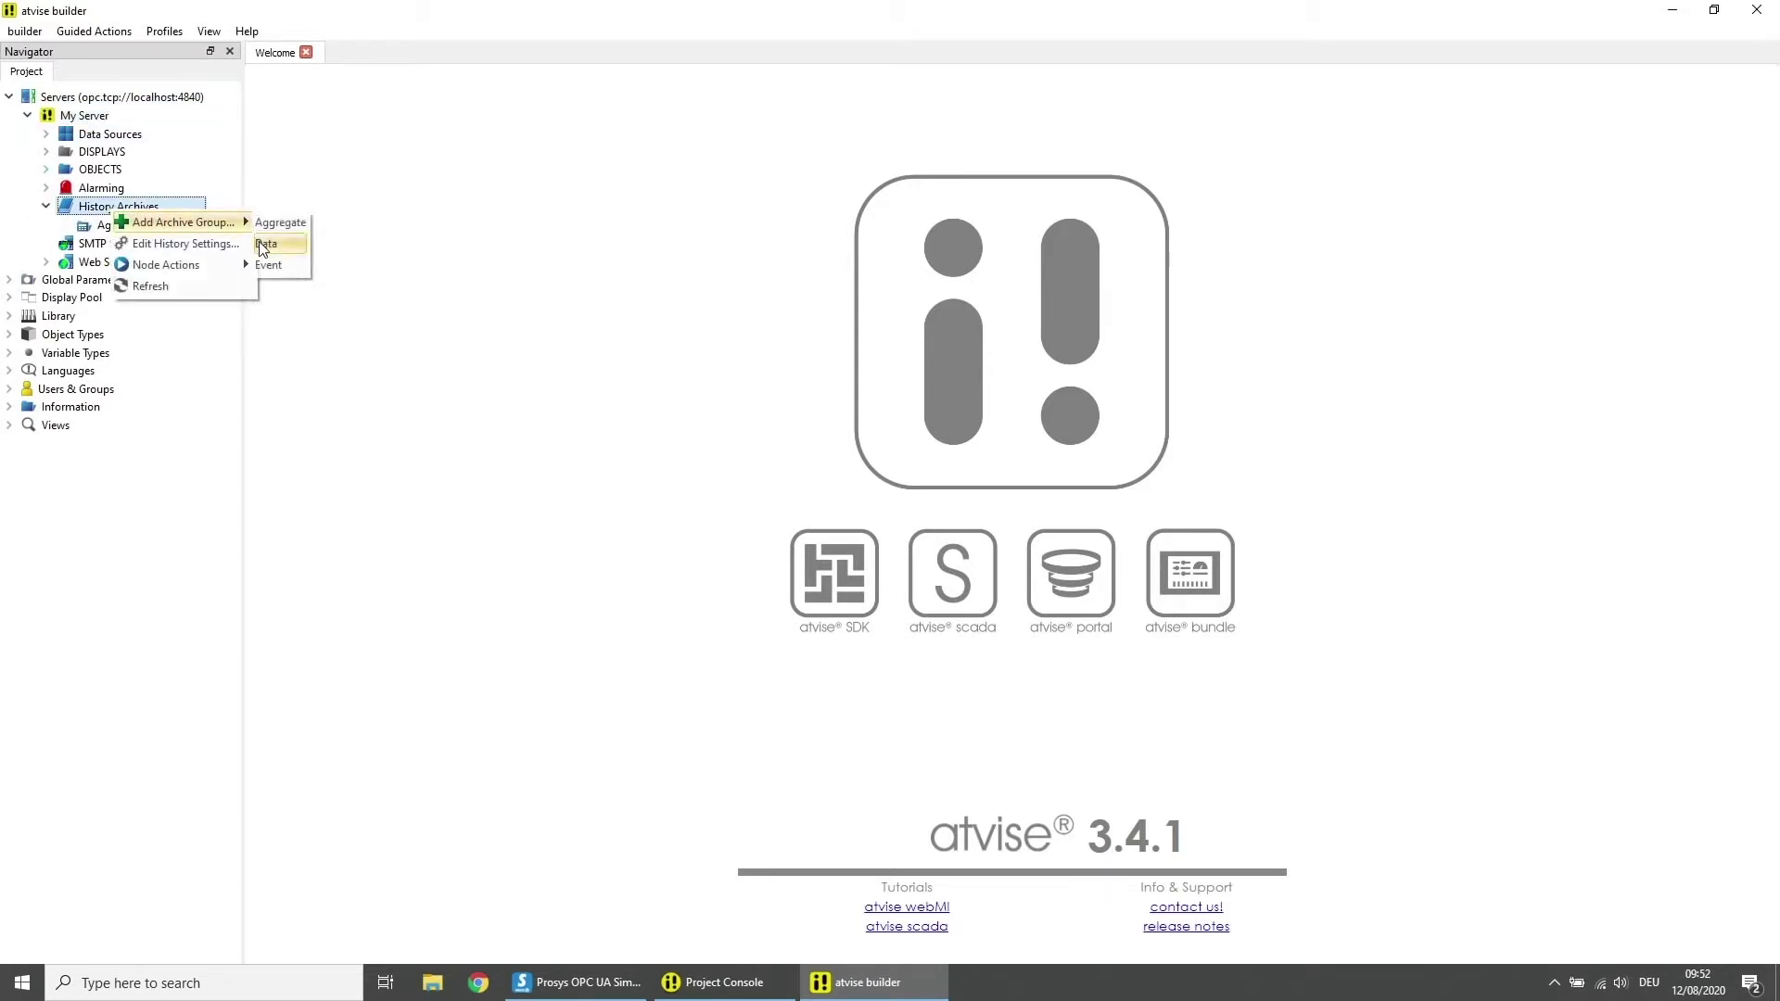
left_click(264, 243)
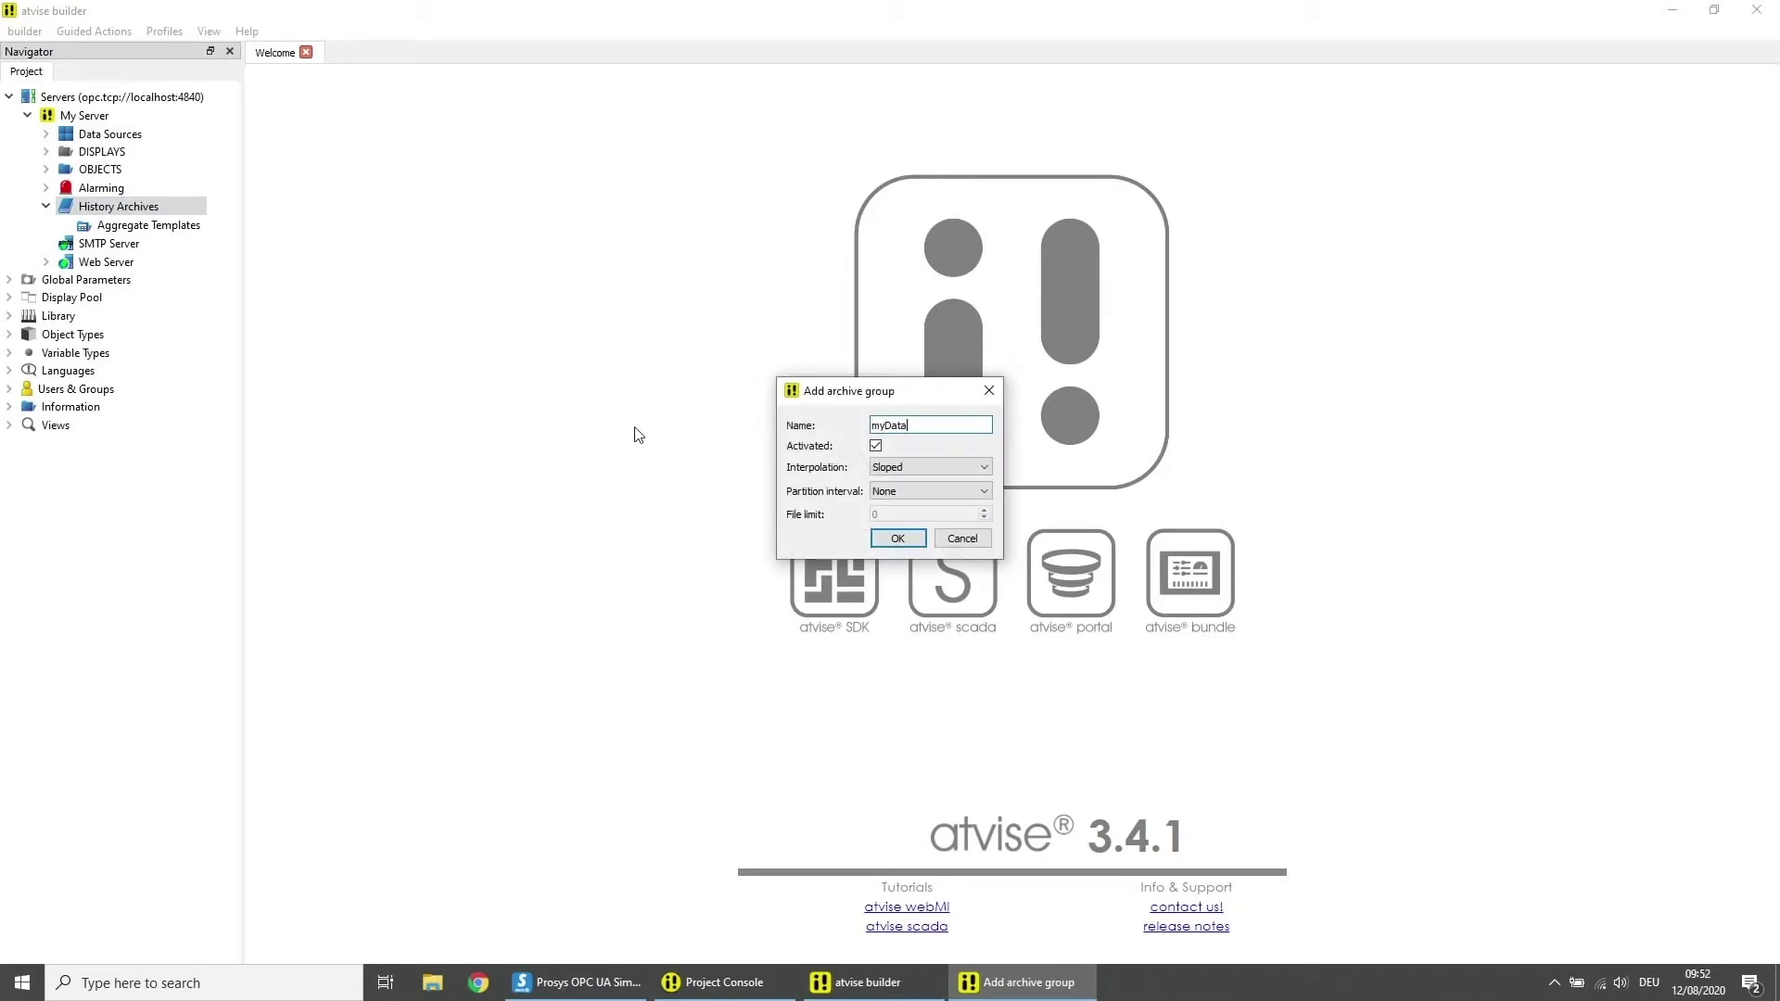
left_click(877, 538)
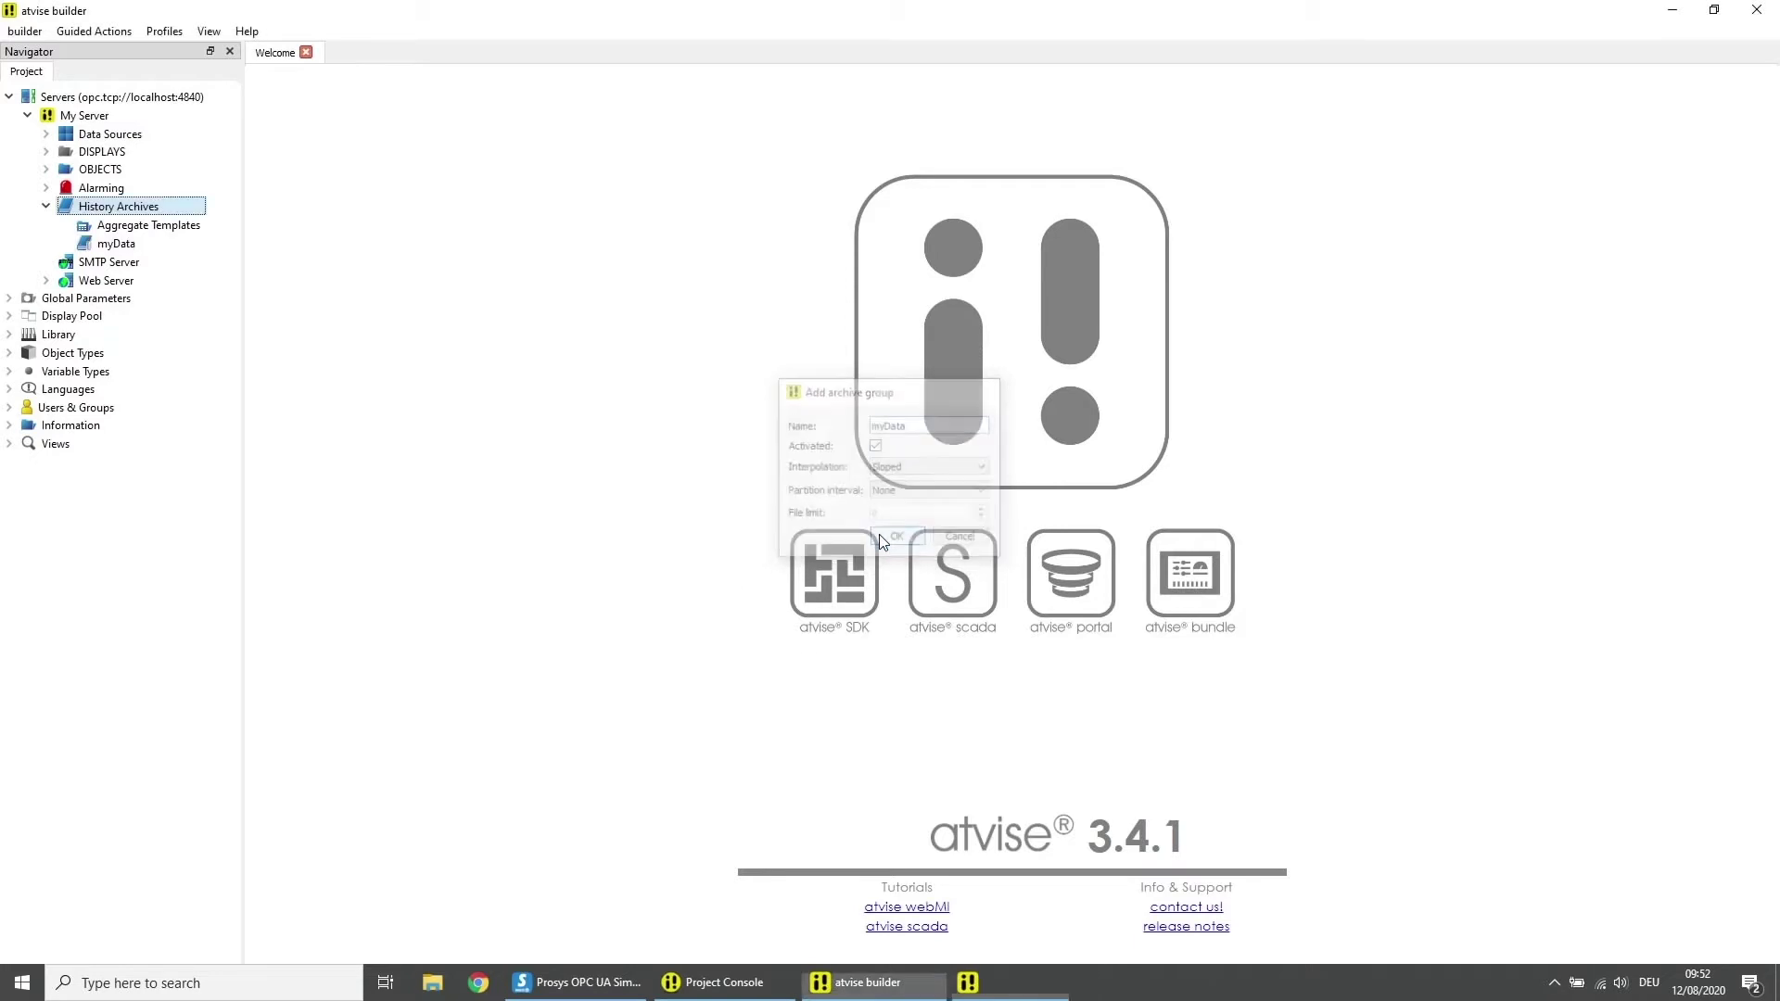
Step: Add an aggregate archive group named myAggregate to the History Archives
right_click(127, 213)
mouse_move(209, 224)
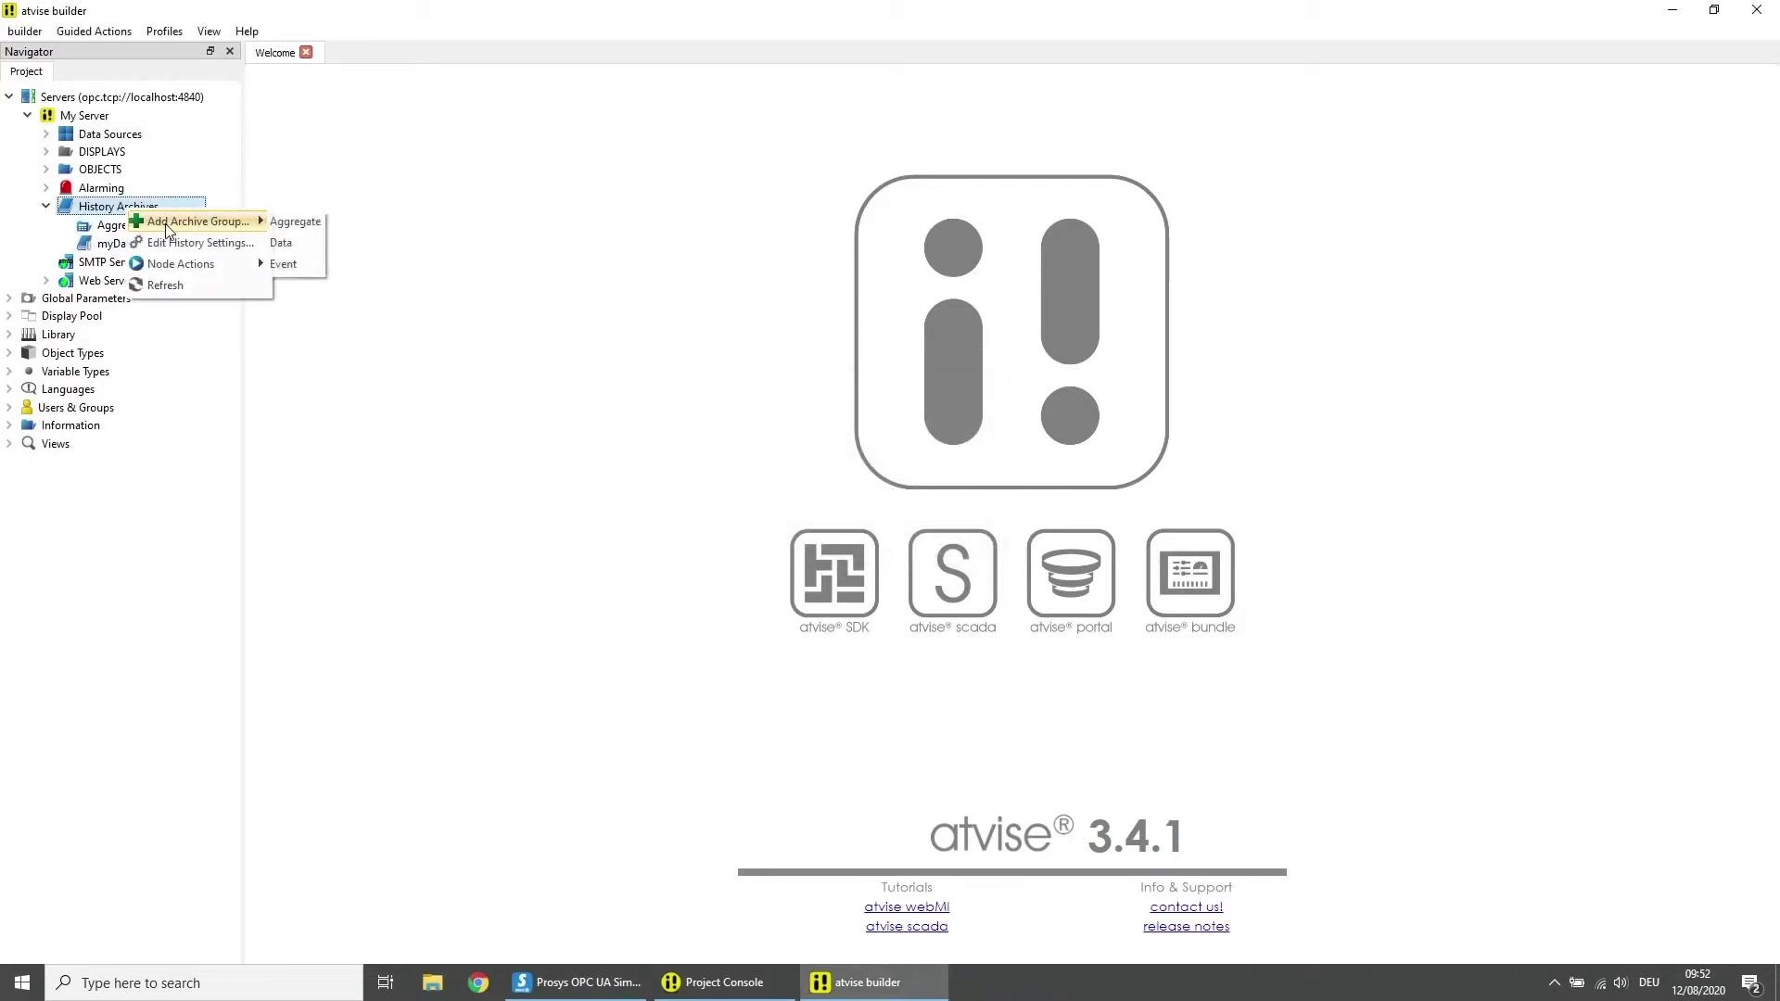
left_click(295, 223)
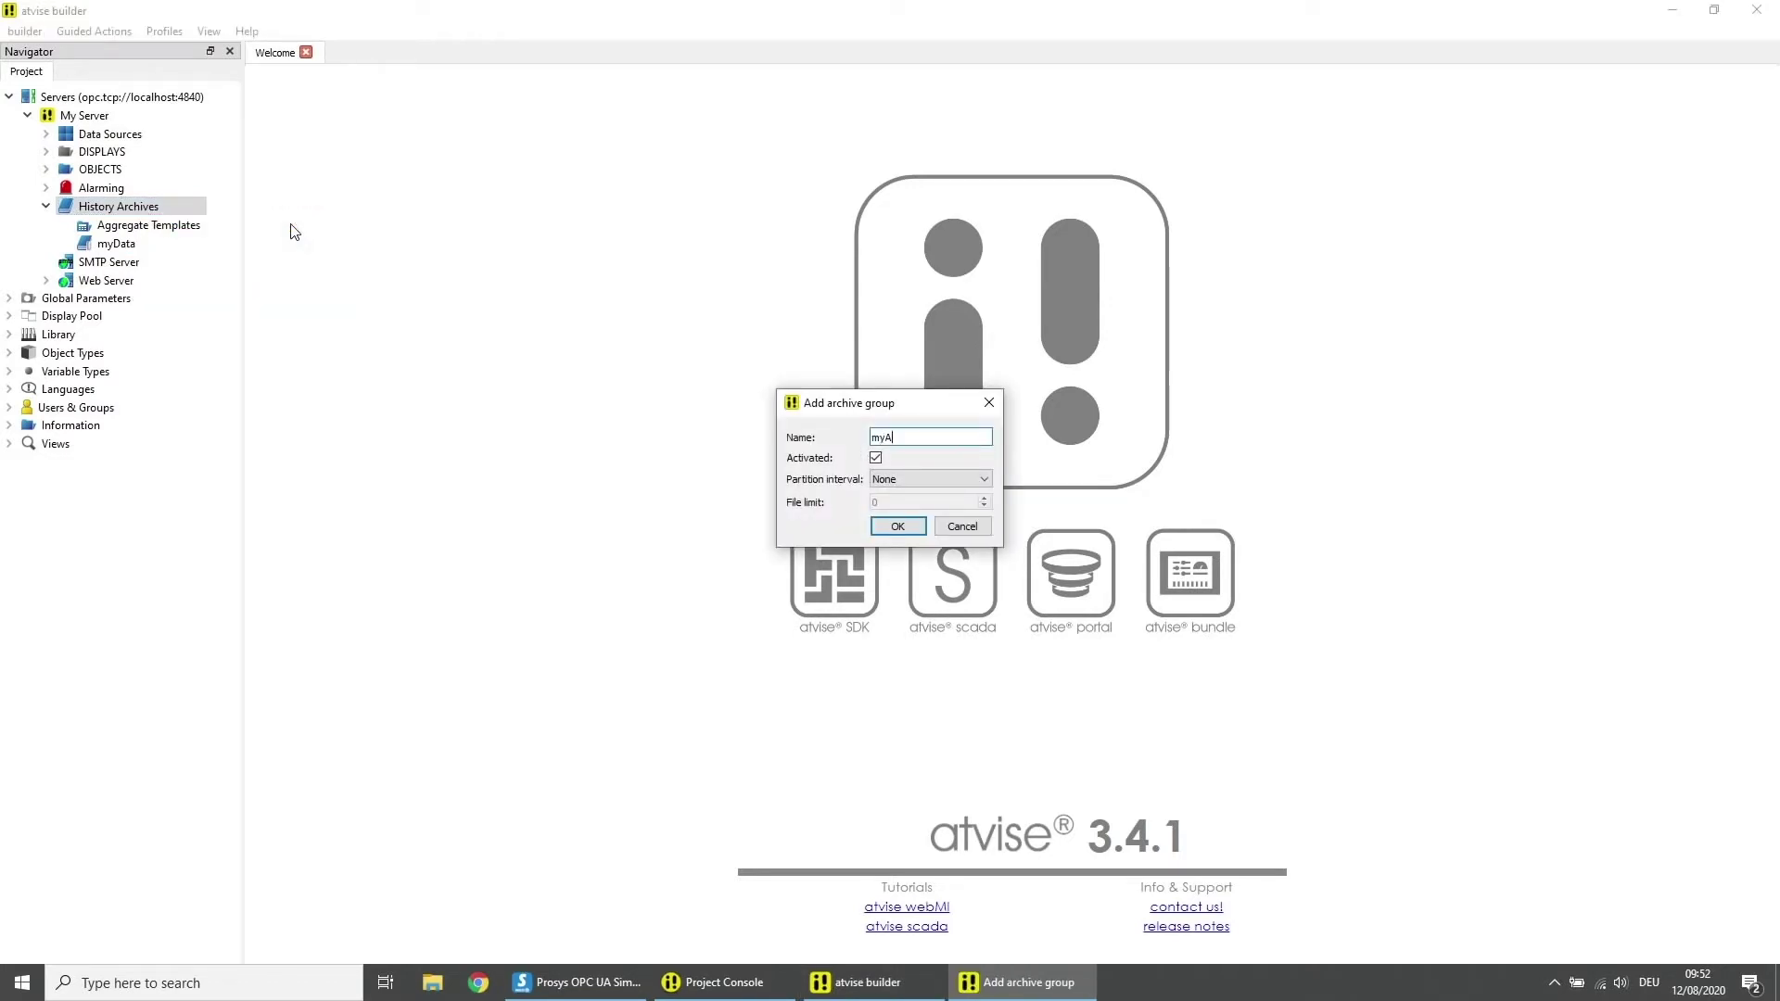
type("myAggregate")
left_click(897, 526)
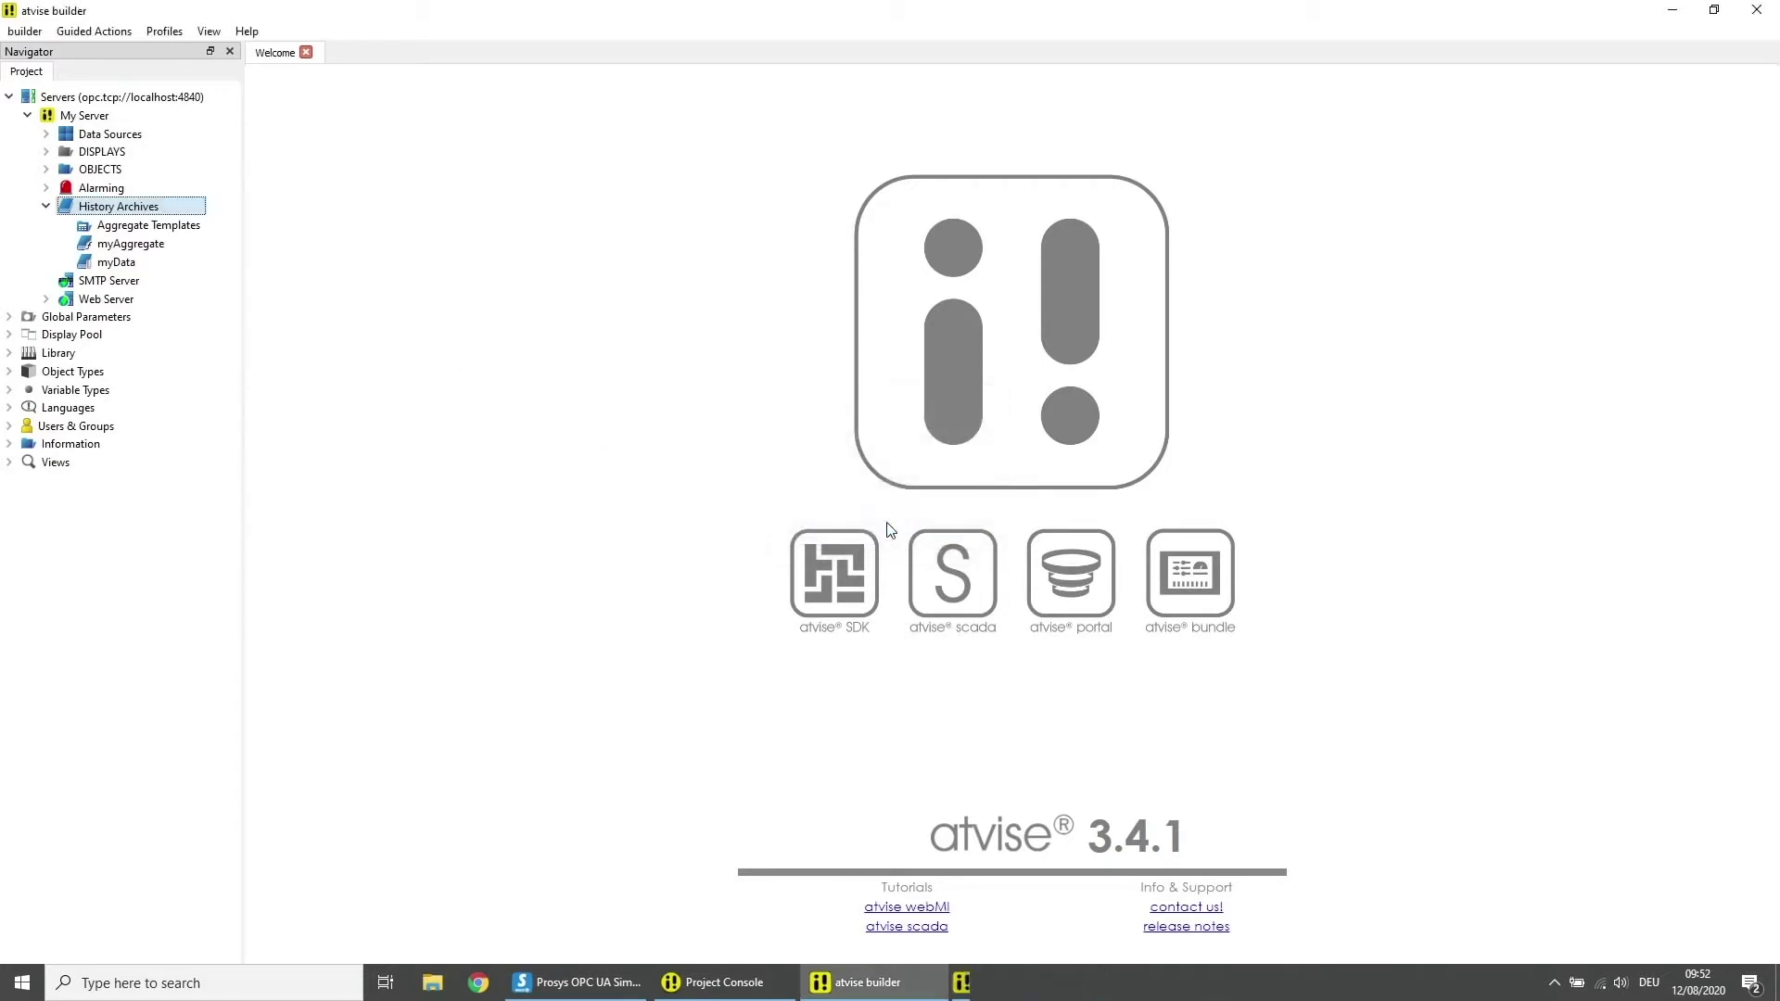
Step: Create an aggregate template named myTemplate under Aggregate Templates
left_click(171, 227)
right_click(171, 228)
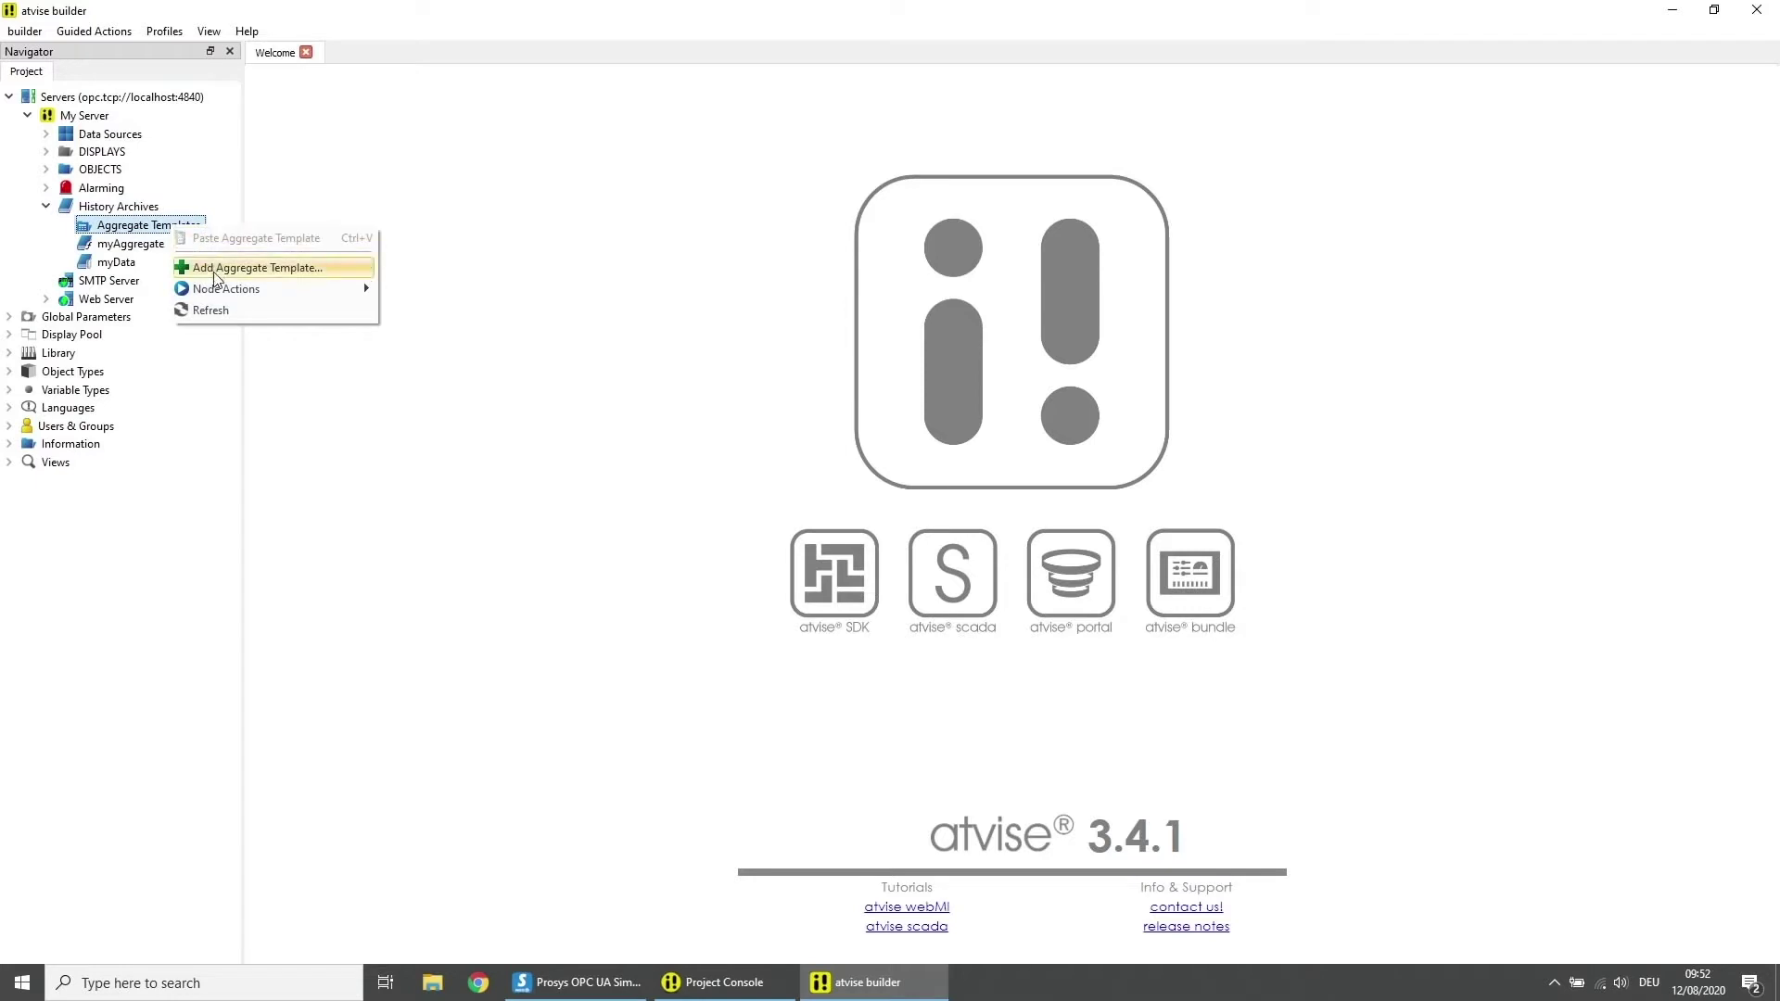
left_click(216, 271)
type("myTemplate")
left_click(872, 504)
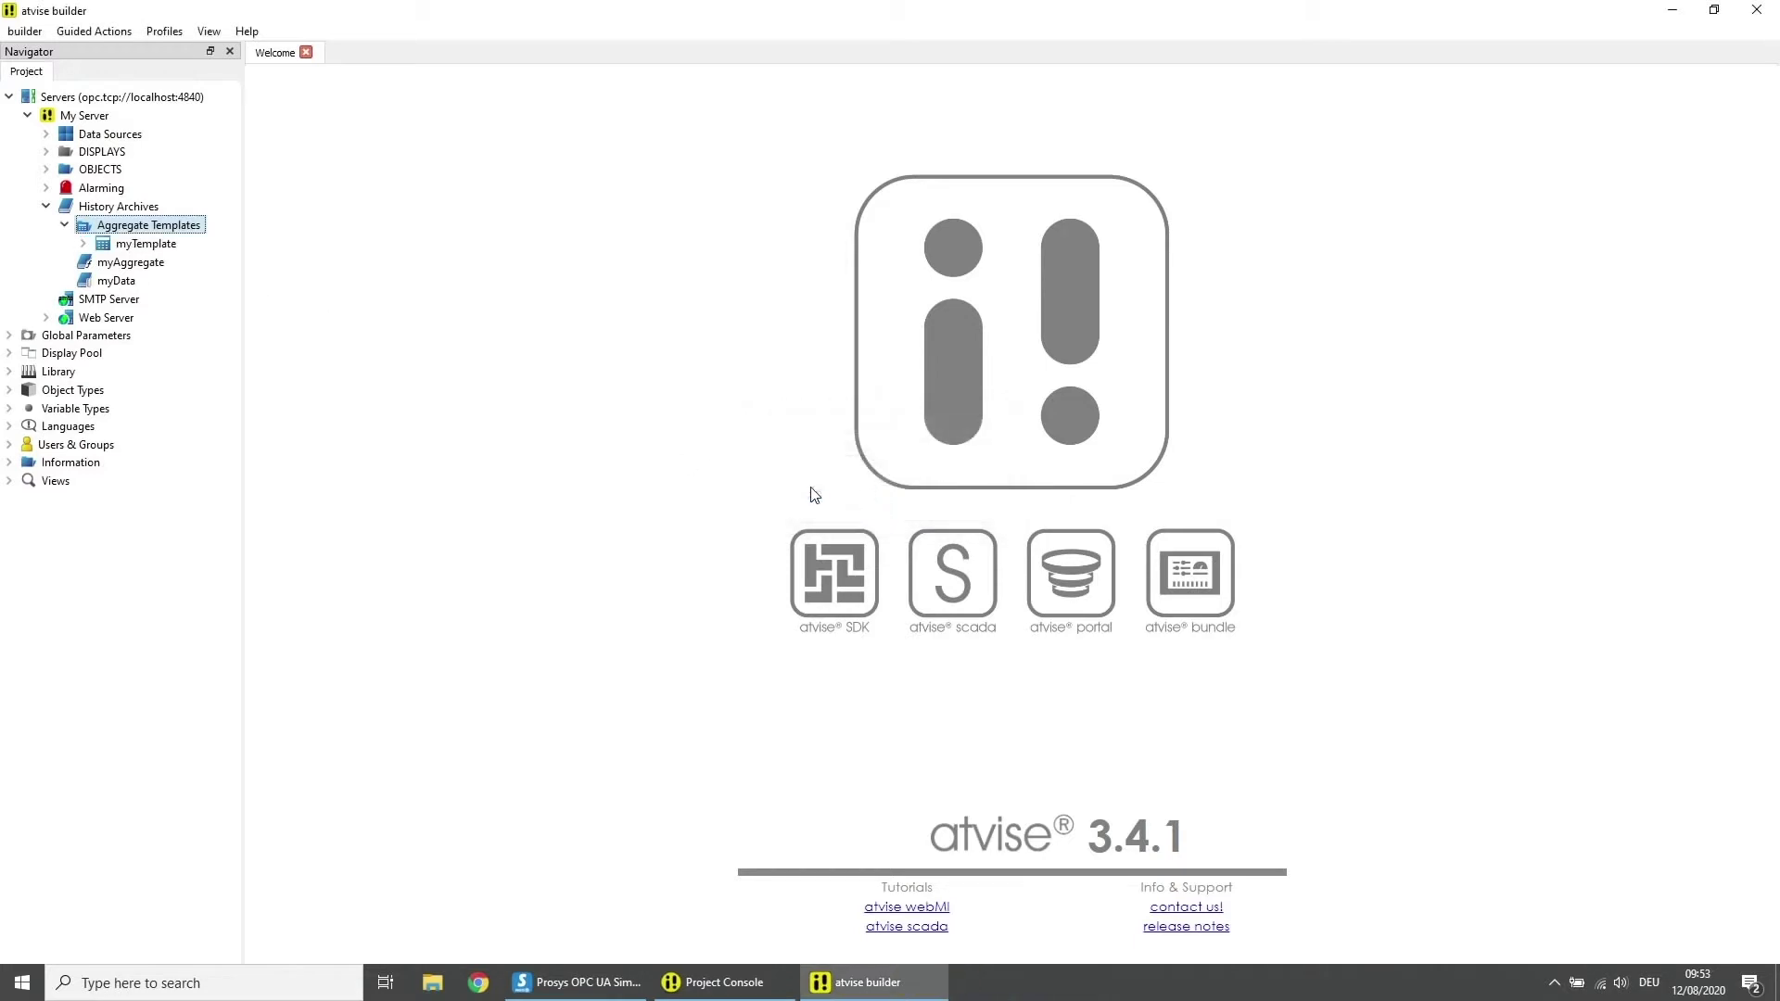
Step: Add an aggregate function named average to myTemplate, using function Average, a 1-minute interval and archive group myAggregate
left_click(137, 246)
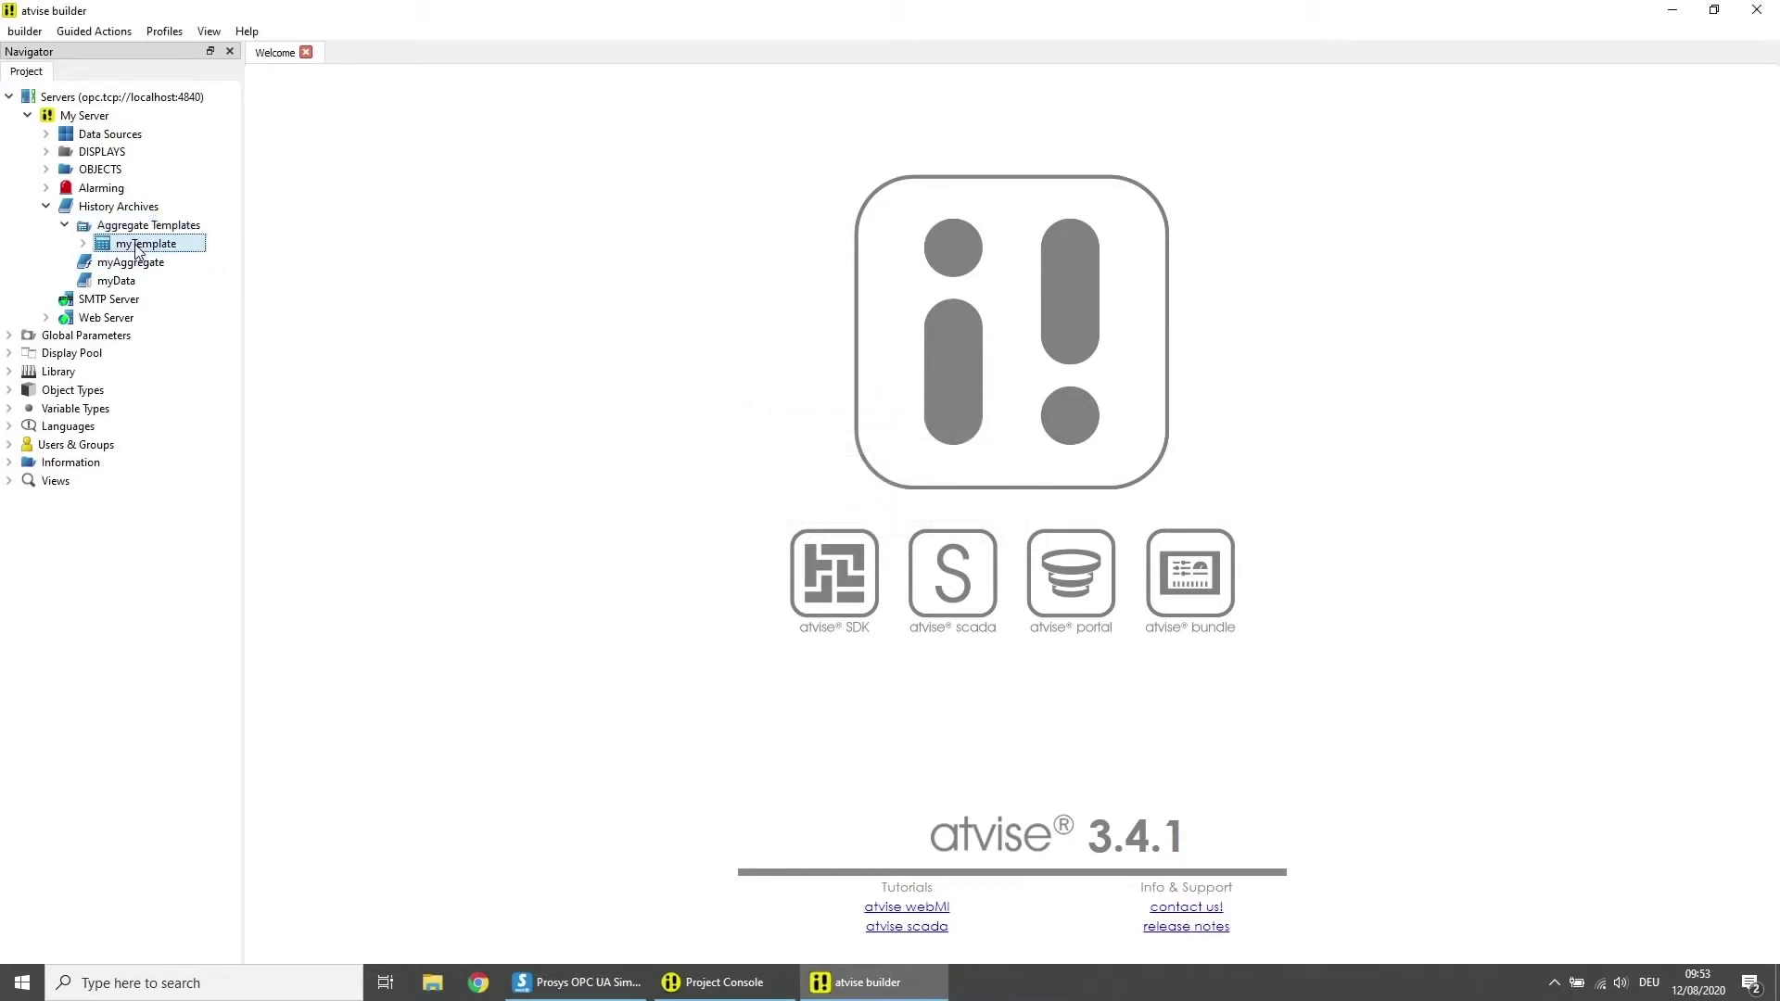
right_click(137, 246)
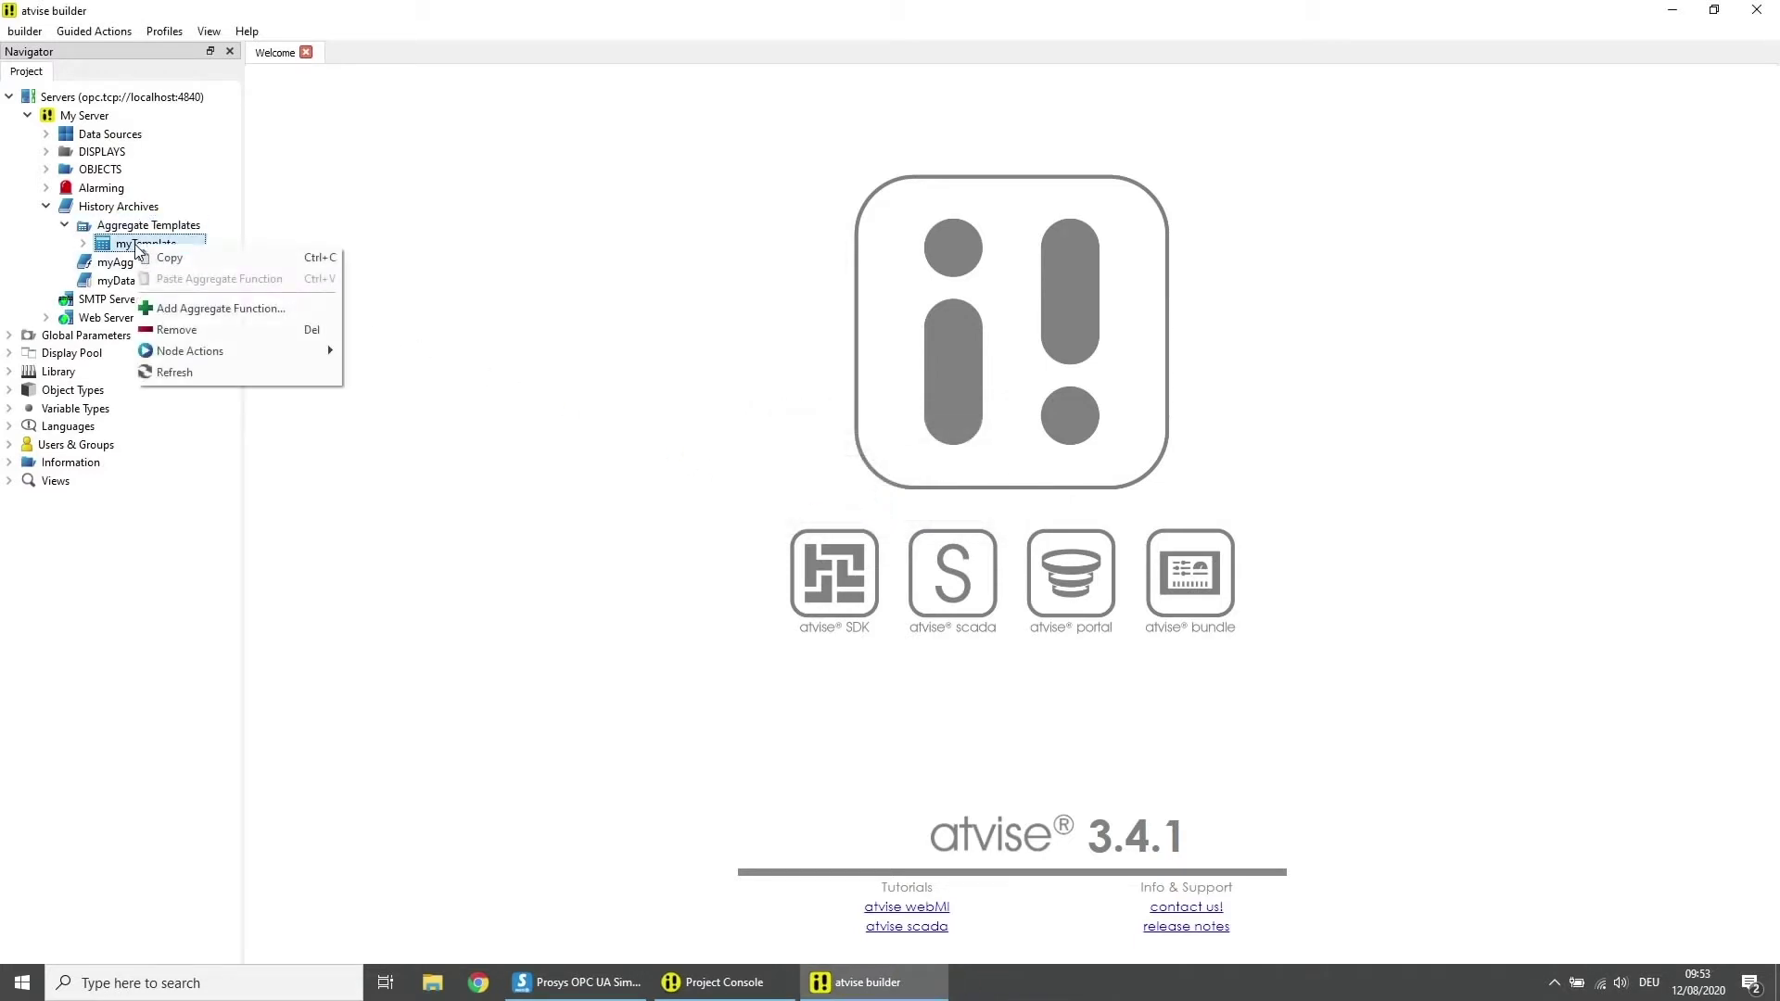
left_click(190, 310)
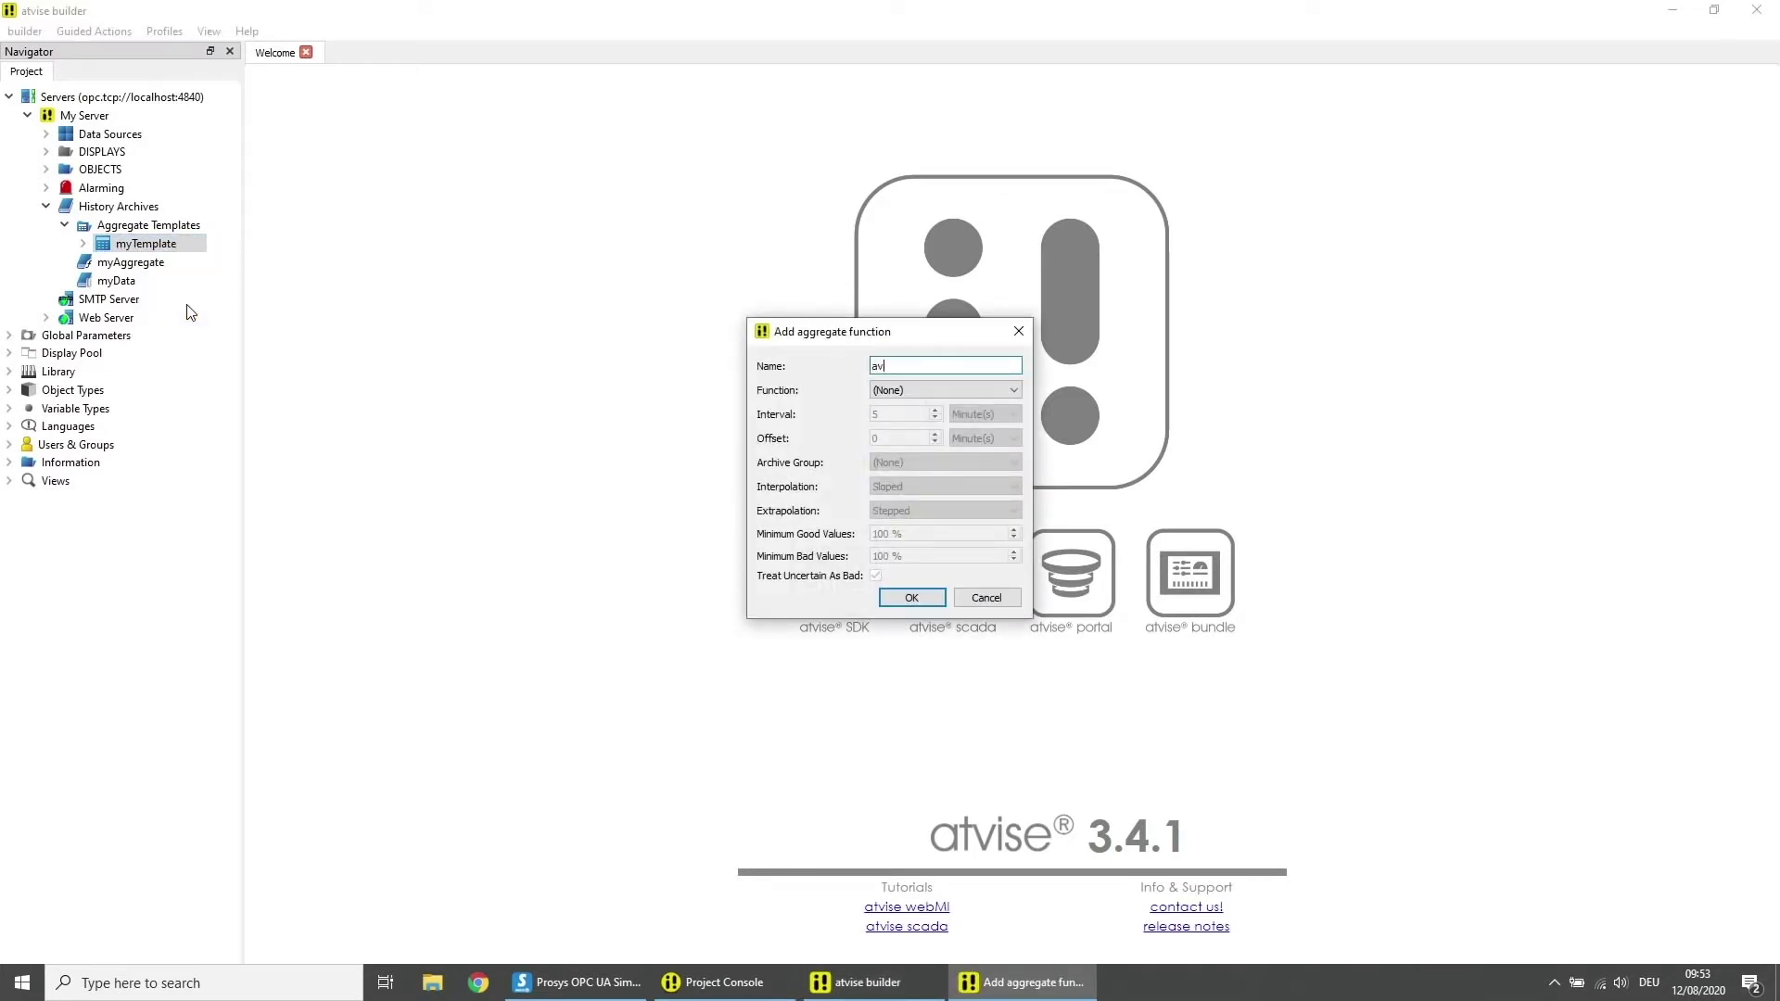
type("average")
left_click(884, 393)
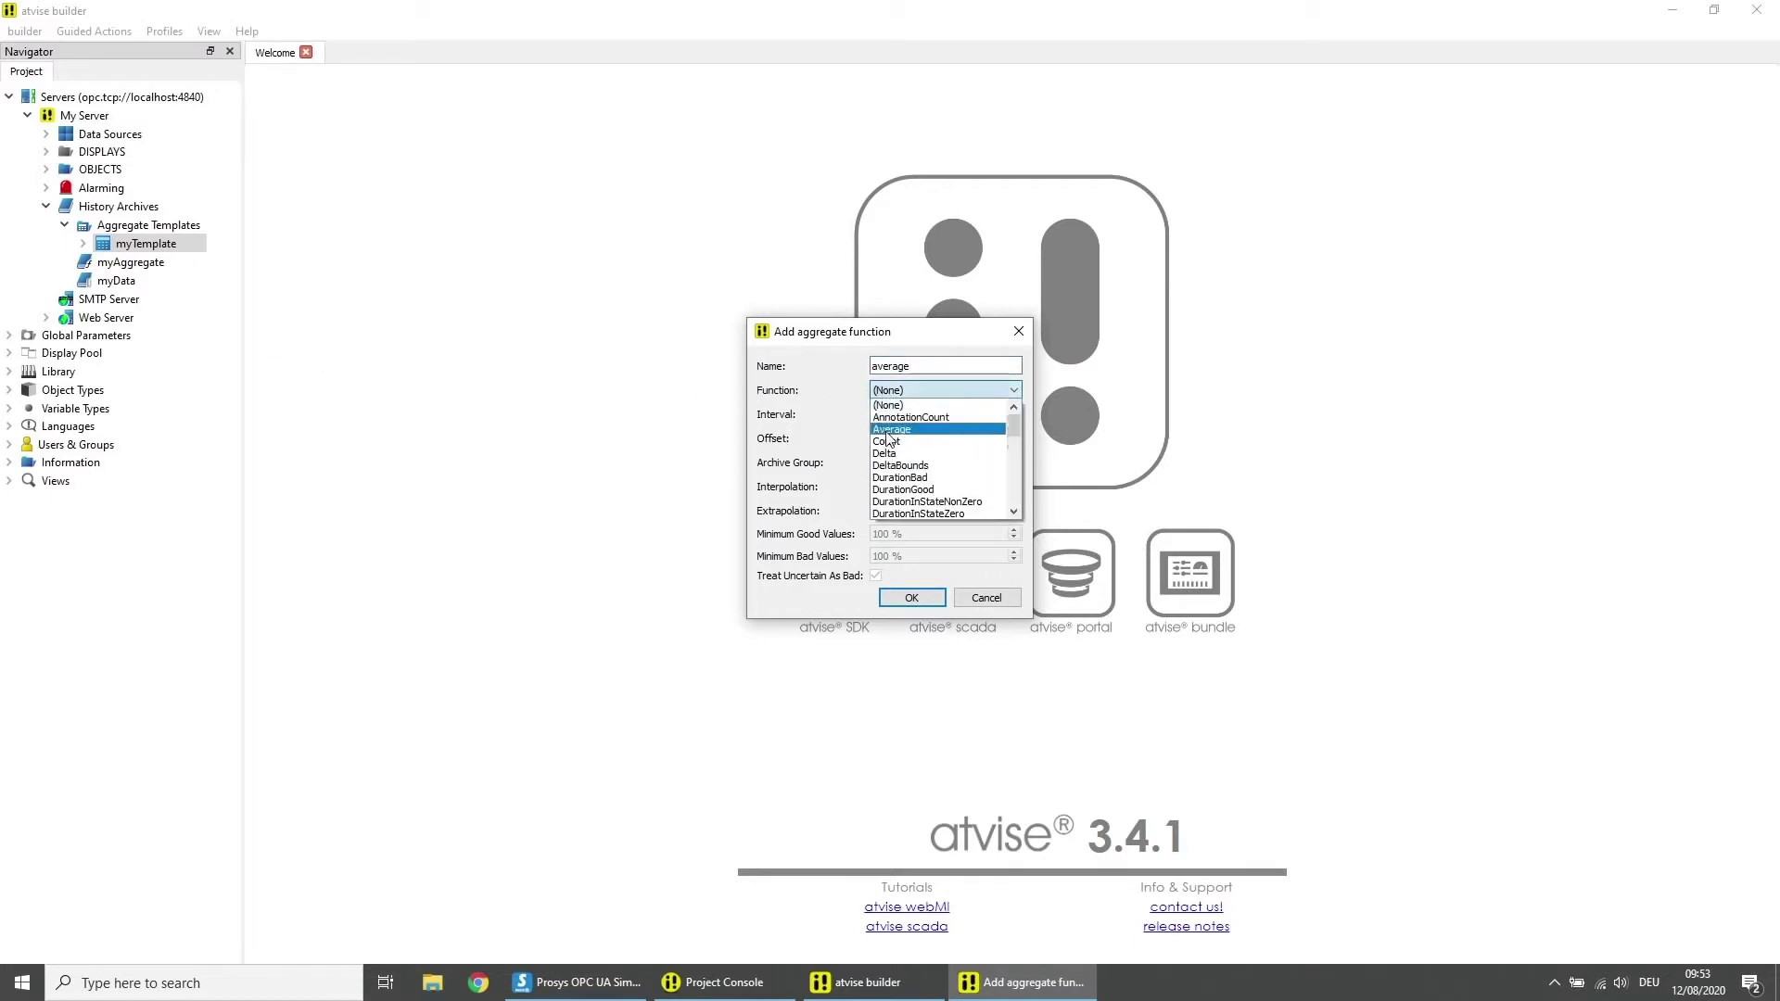
left_click(892, 430)
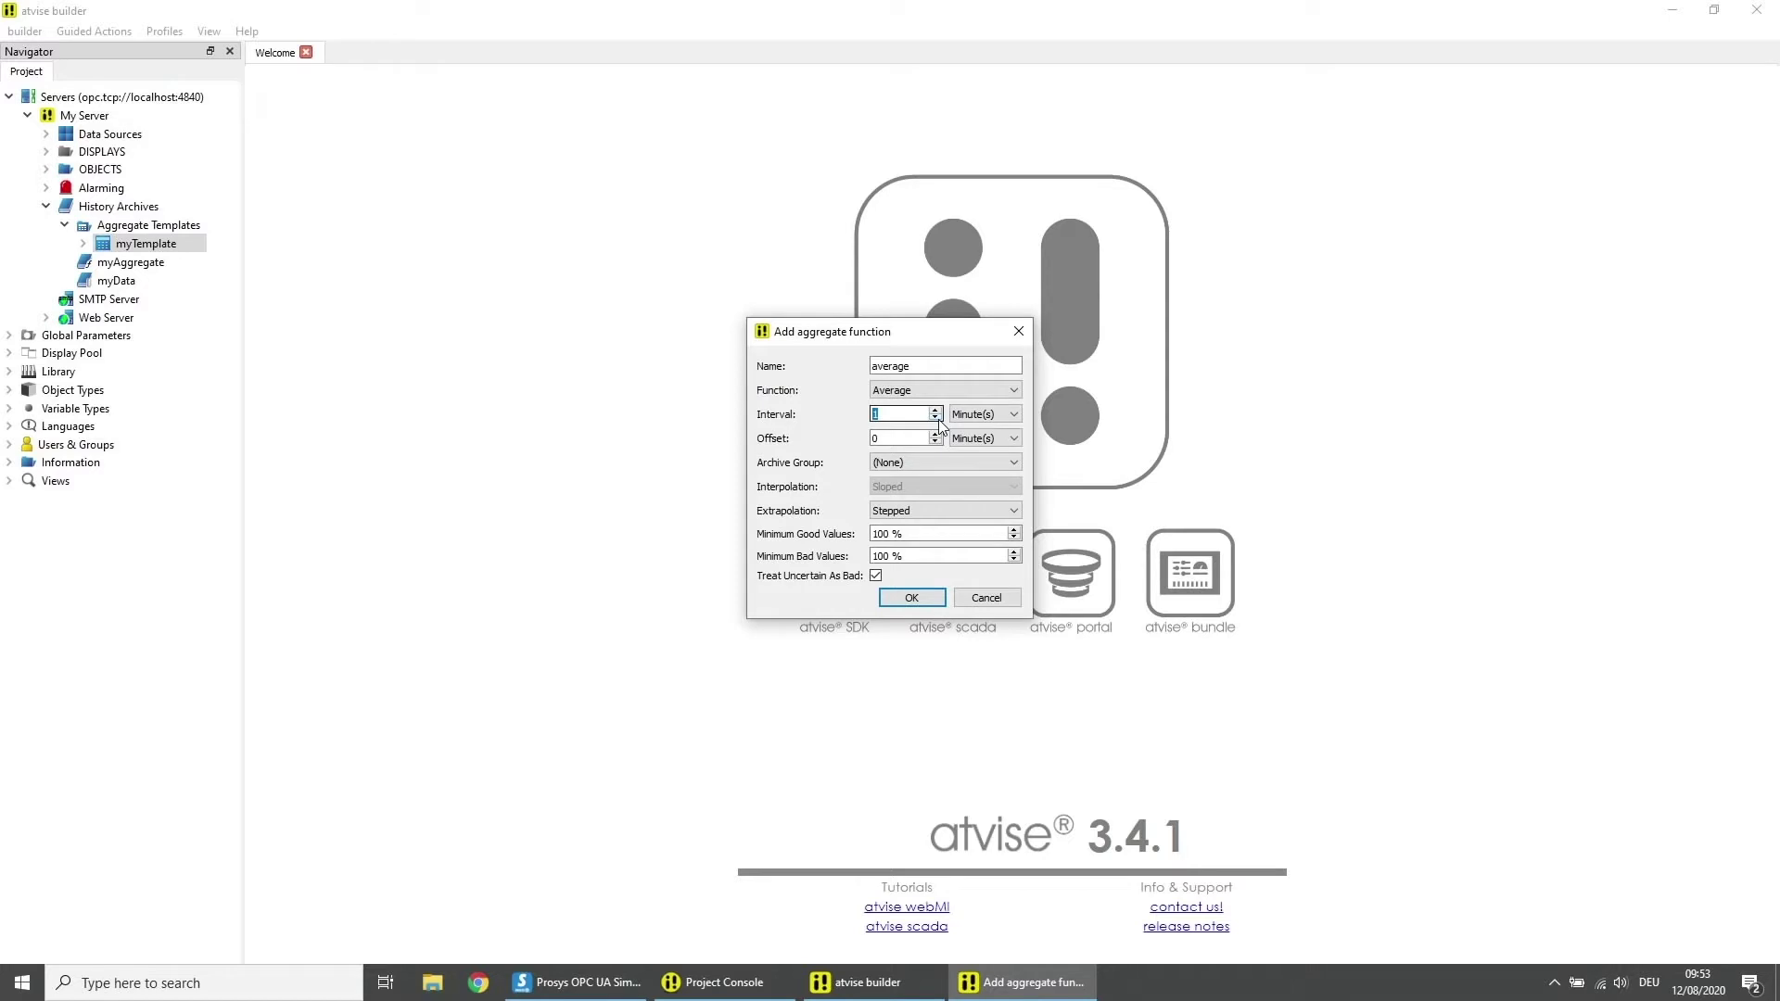
left_click(920, 458)
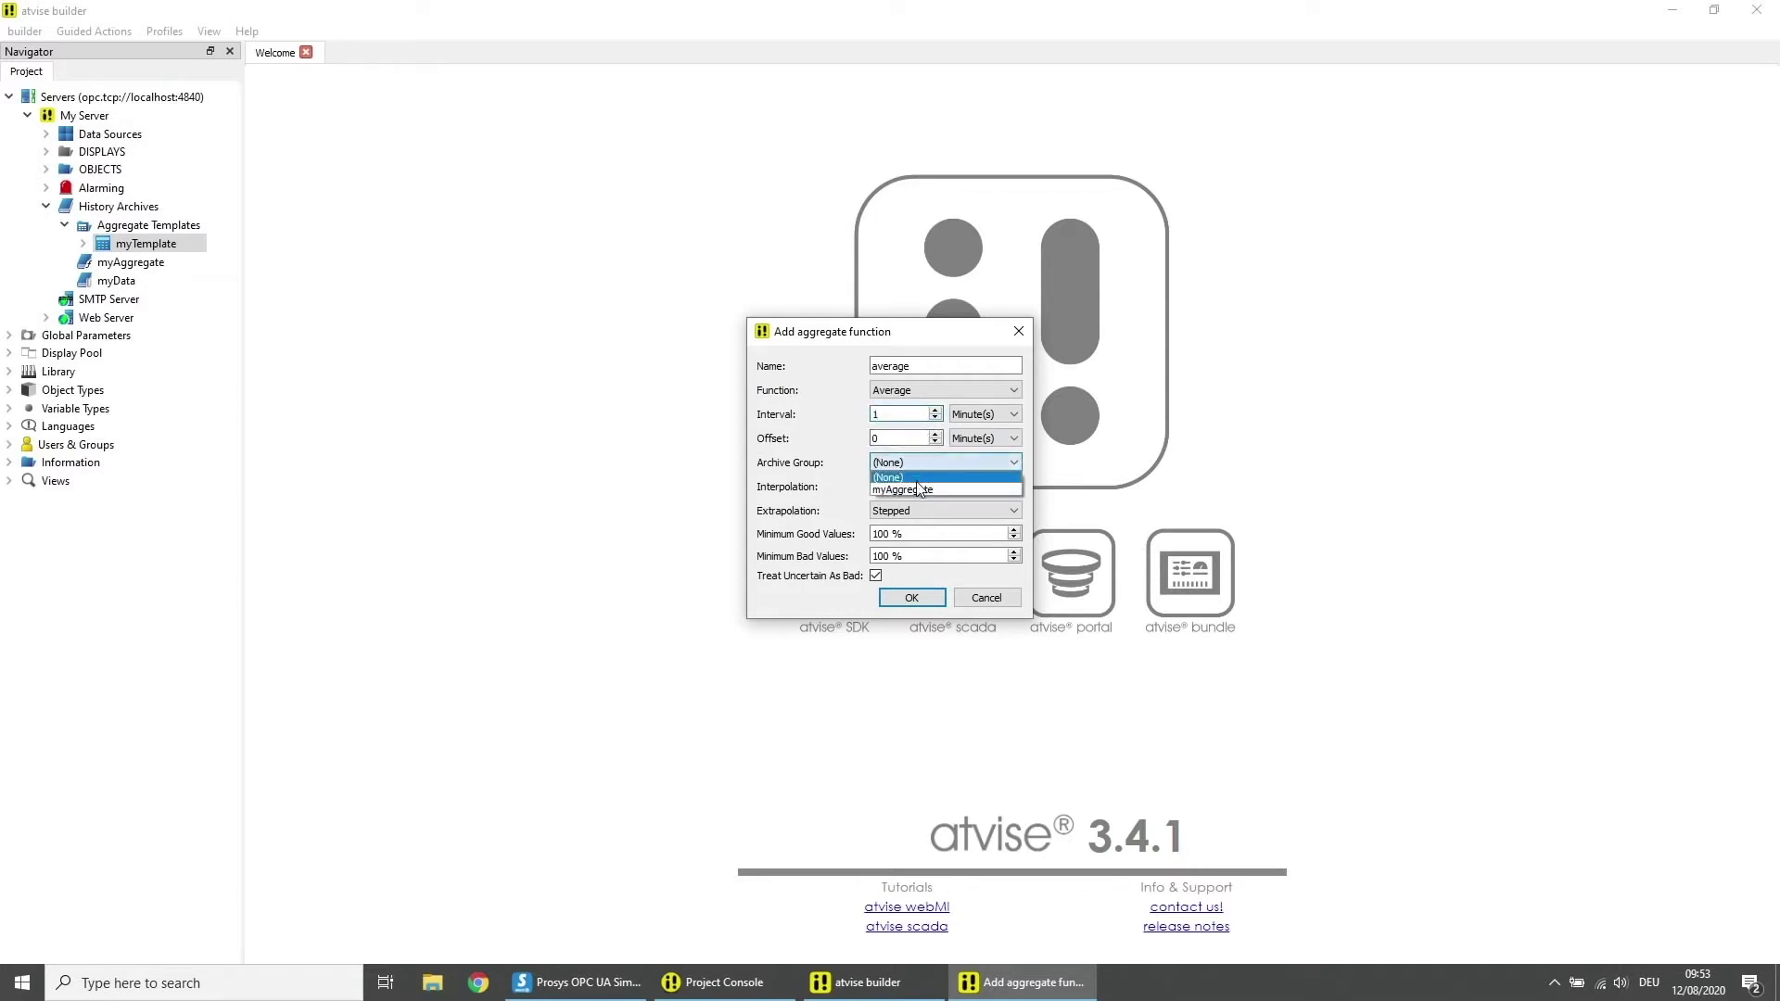
left_click(917, 489)
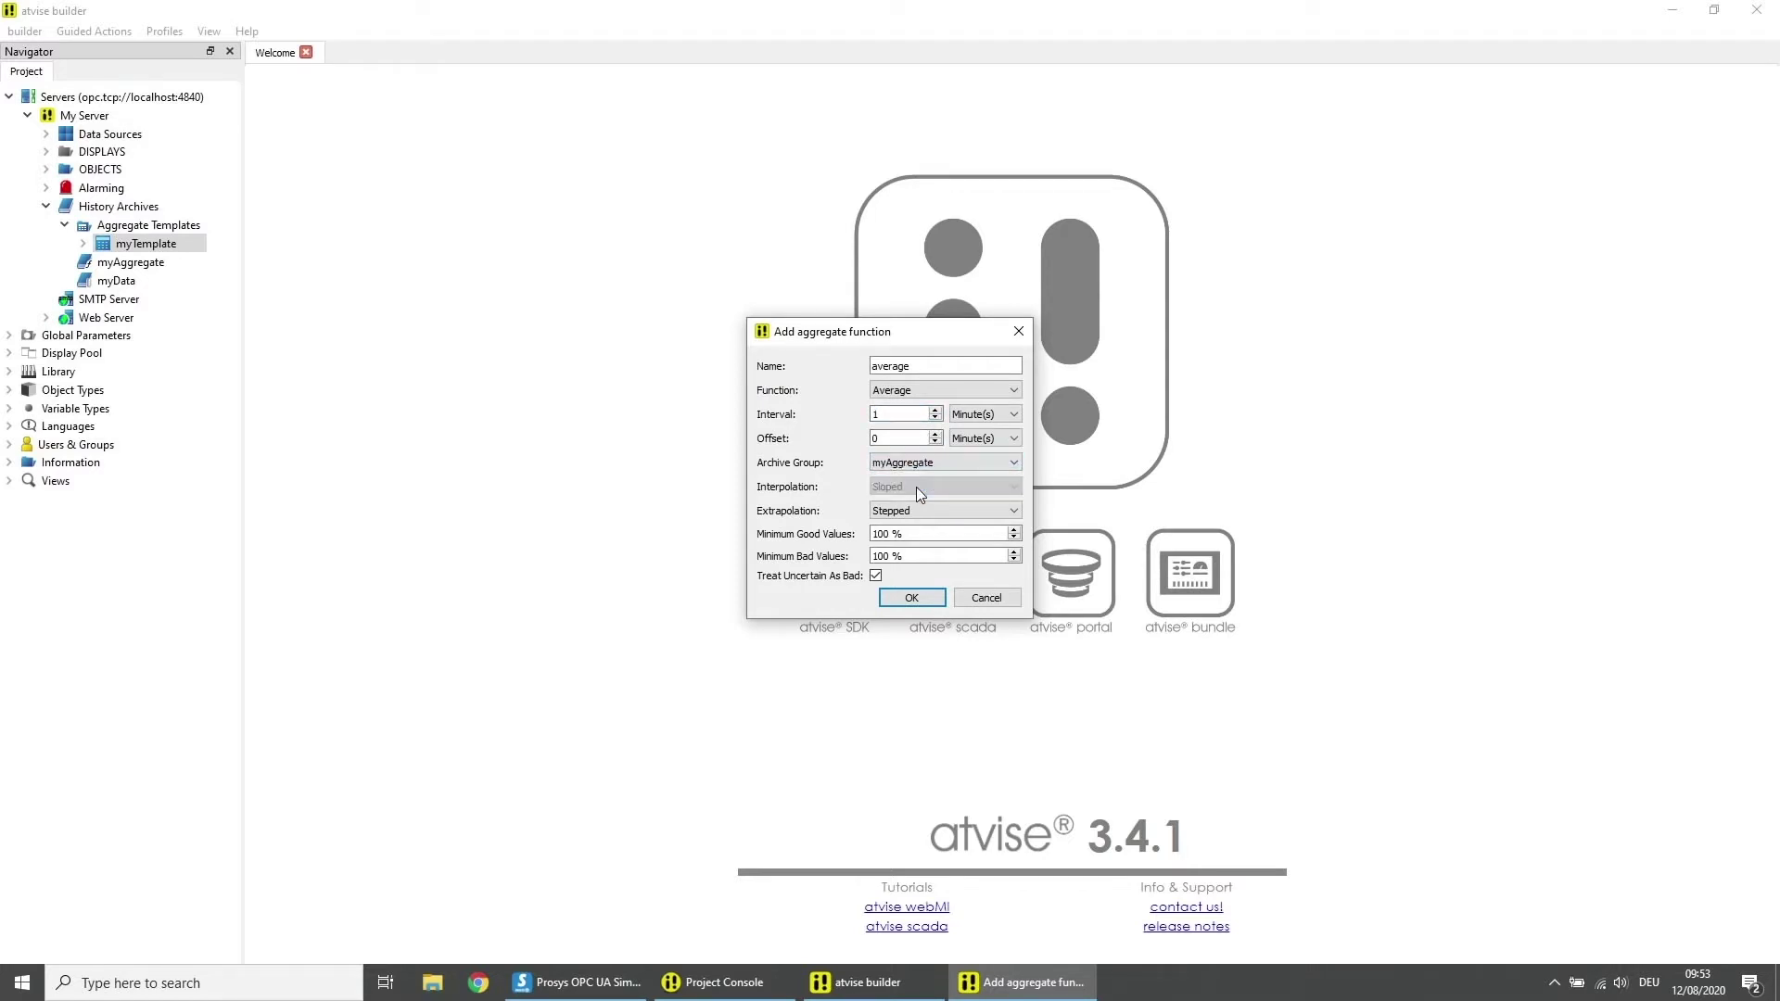
left_click(905, 594)
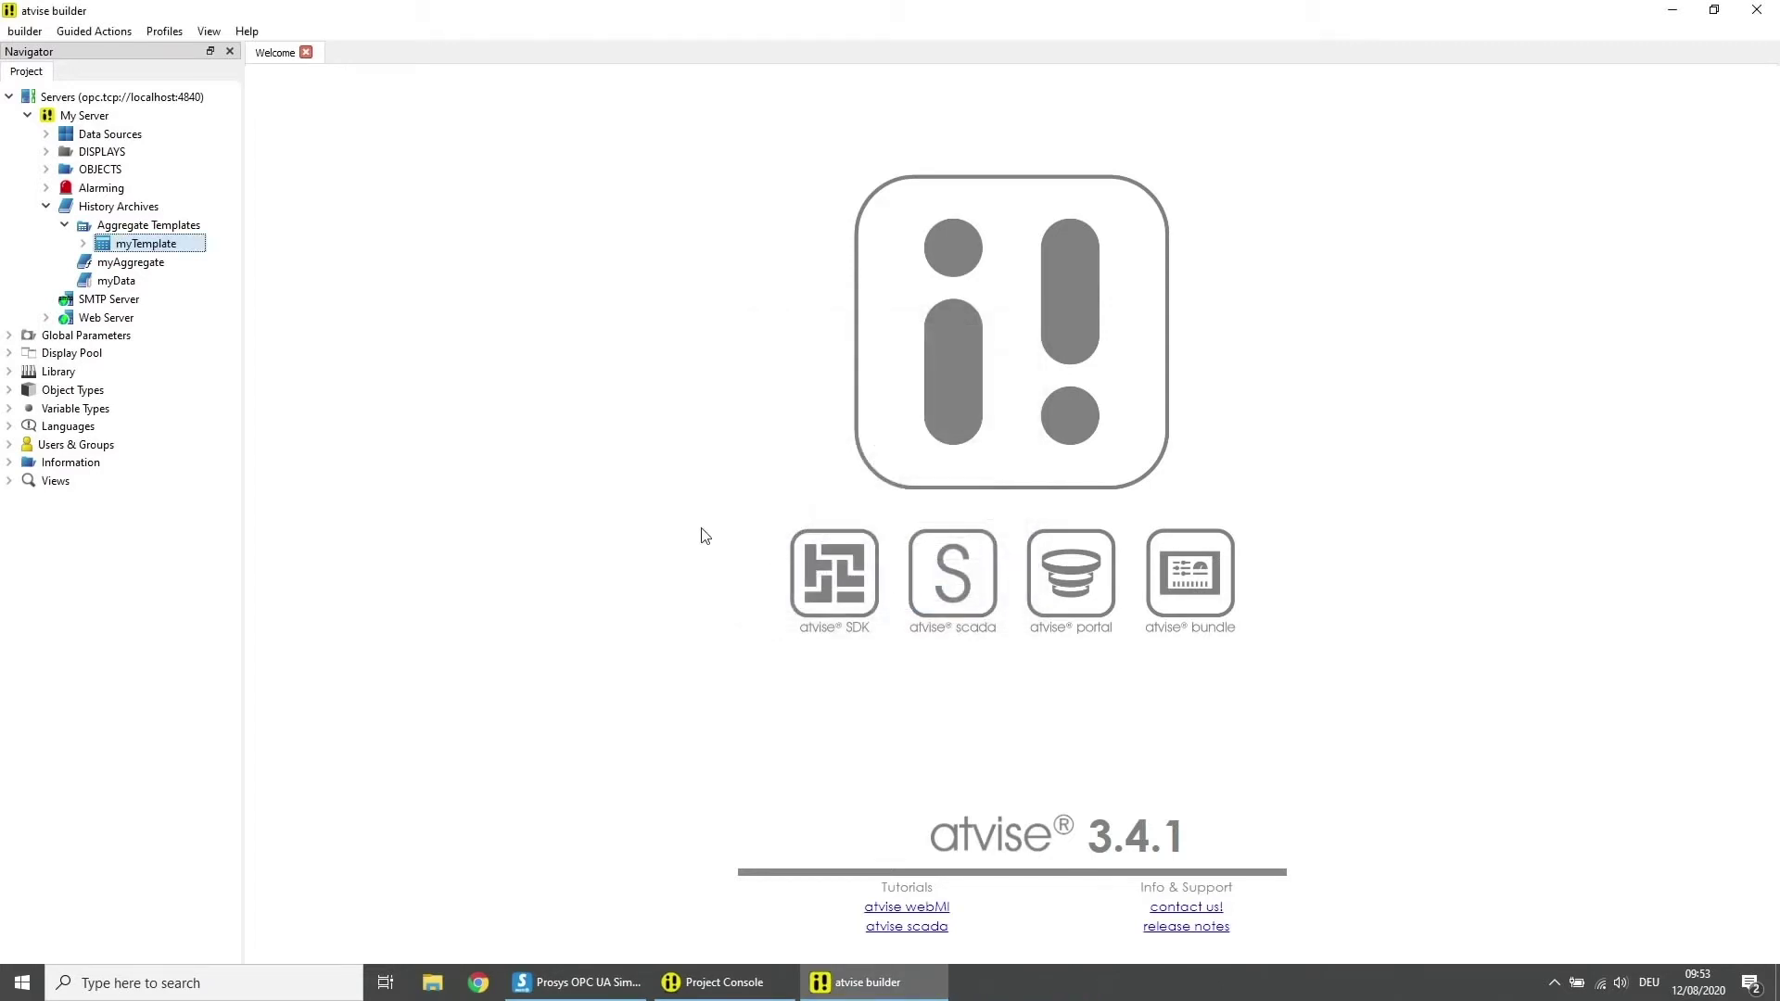
Step: Historize the Counter node in the Simulation folder with raw archive myData and aggregate template myTemplate
left_click(47, 169)
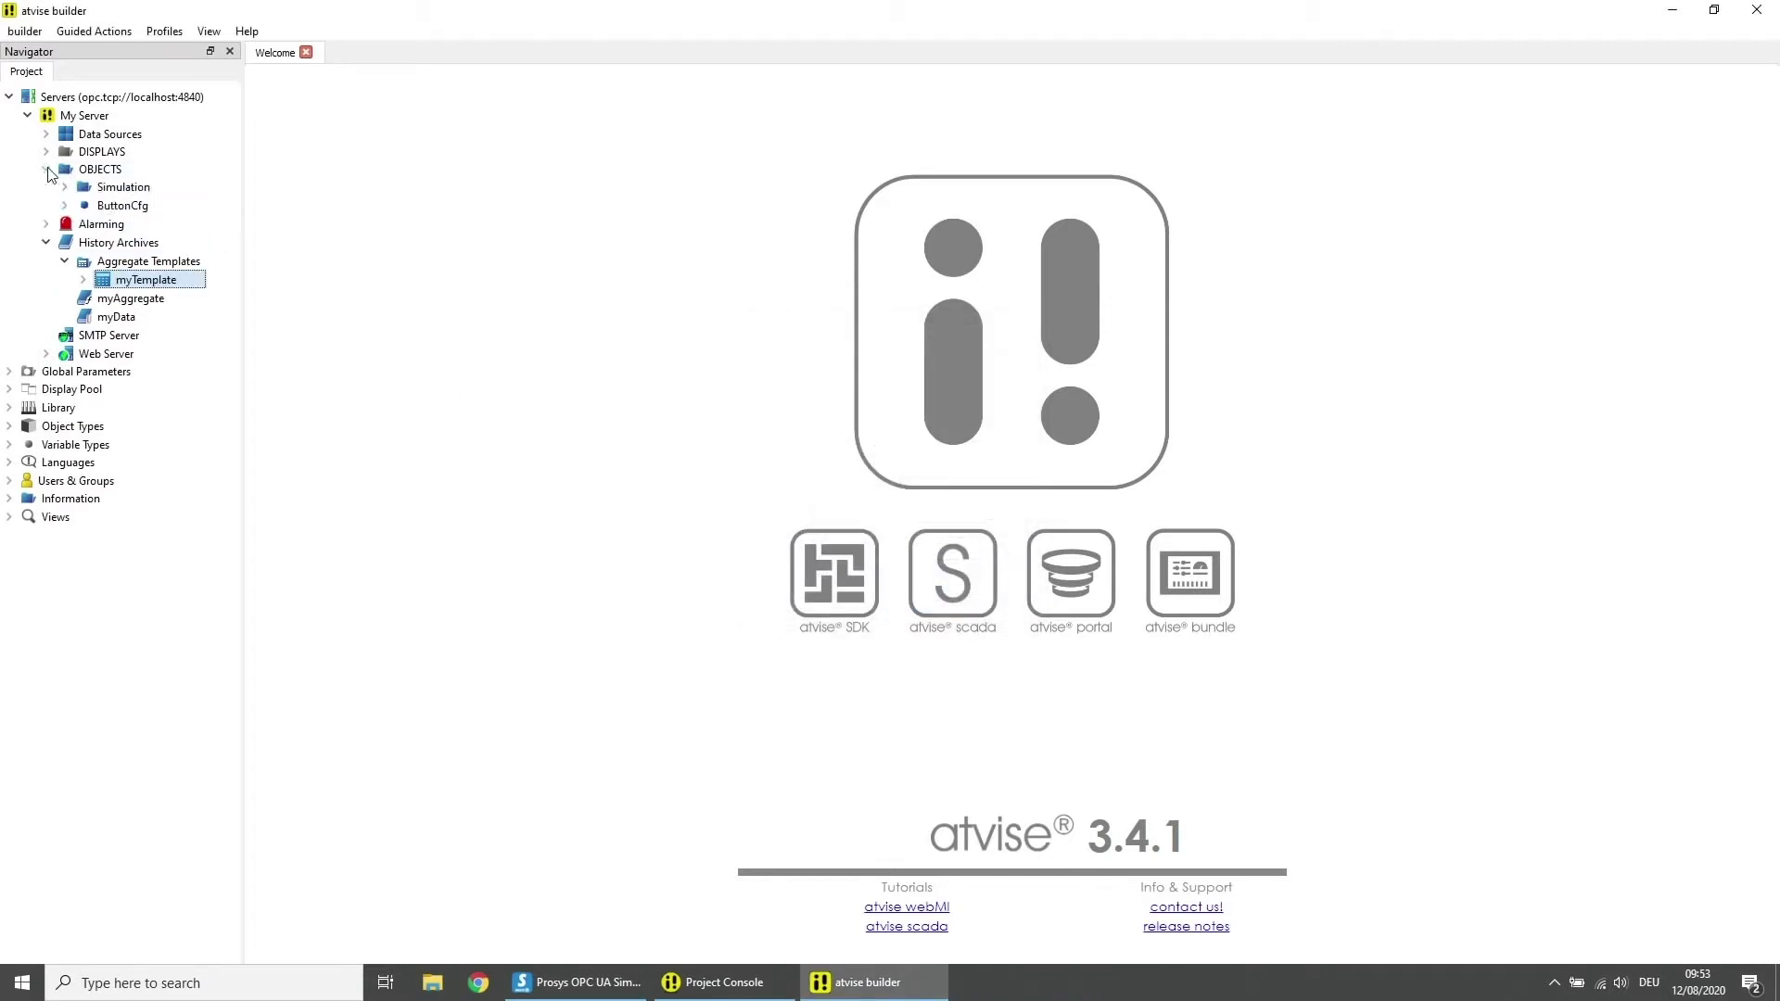
left_click(64, 186)
right_click(132, 208)
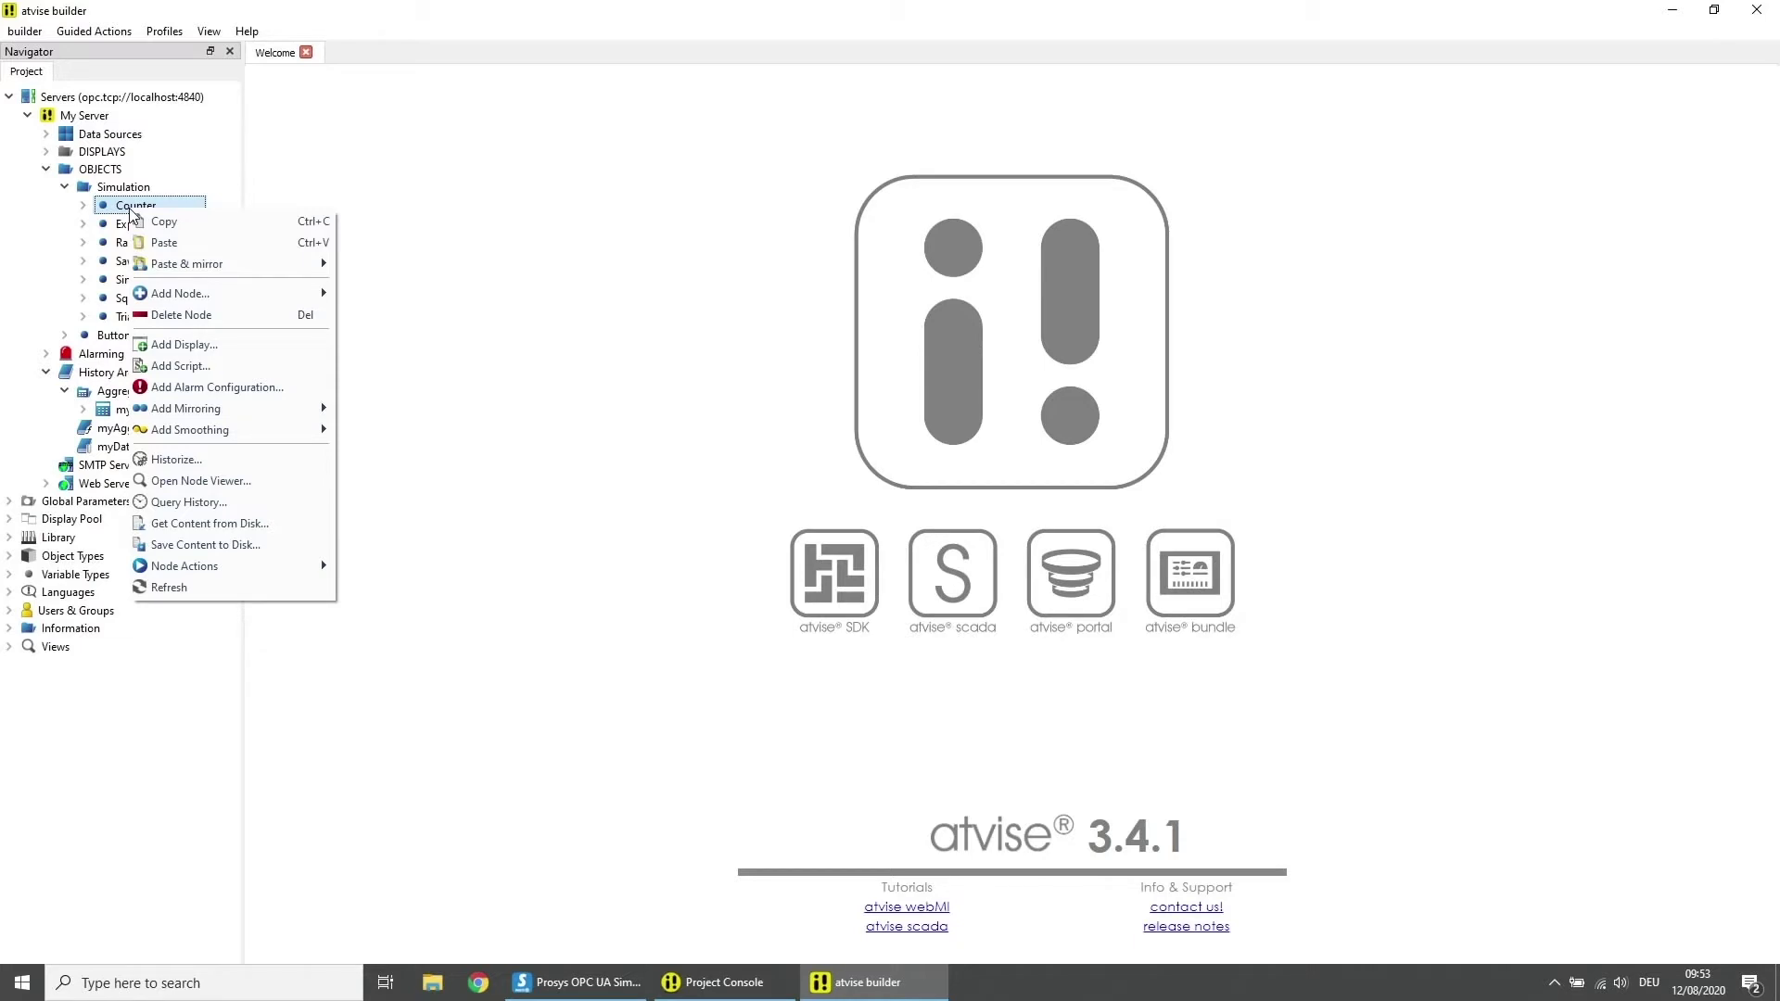
left_click(179, 460)
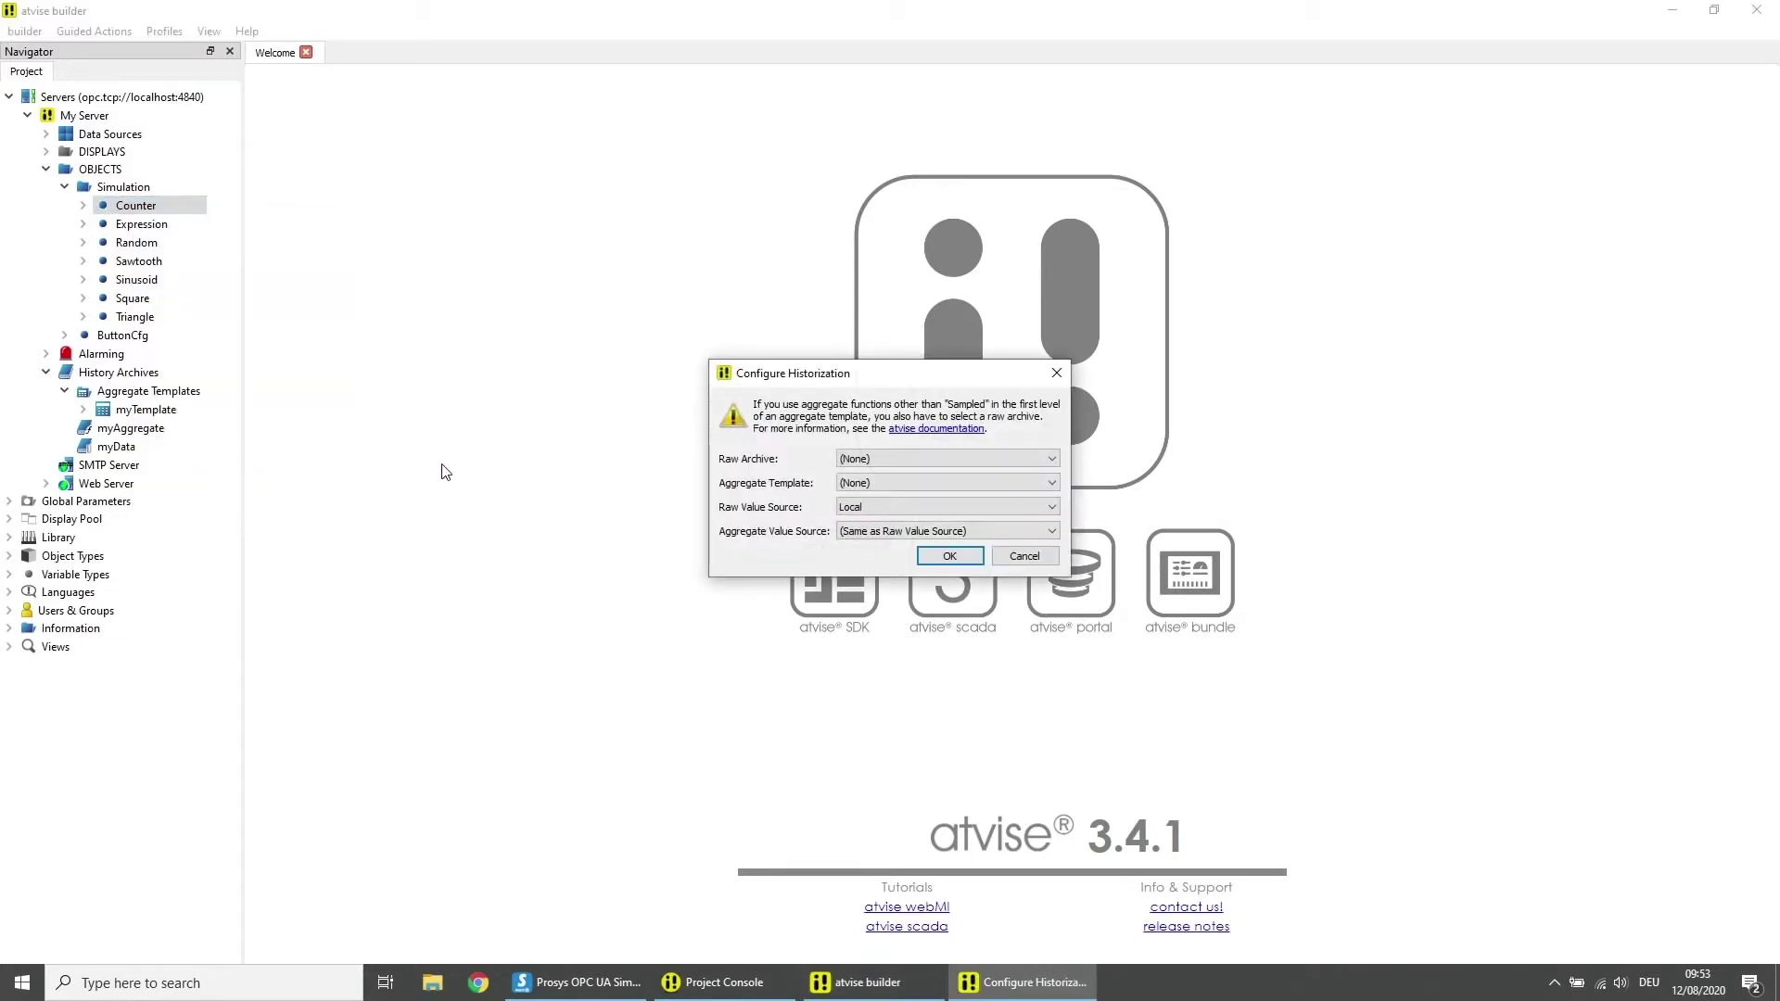
left_click(870, 459)
left_click(866, 485)
left_click(866, 484)
left_click(866, 509)
left_click(947, 555)
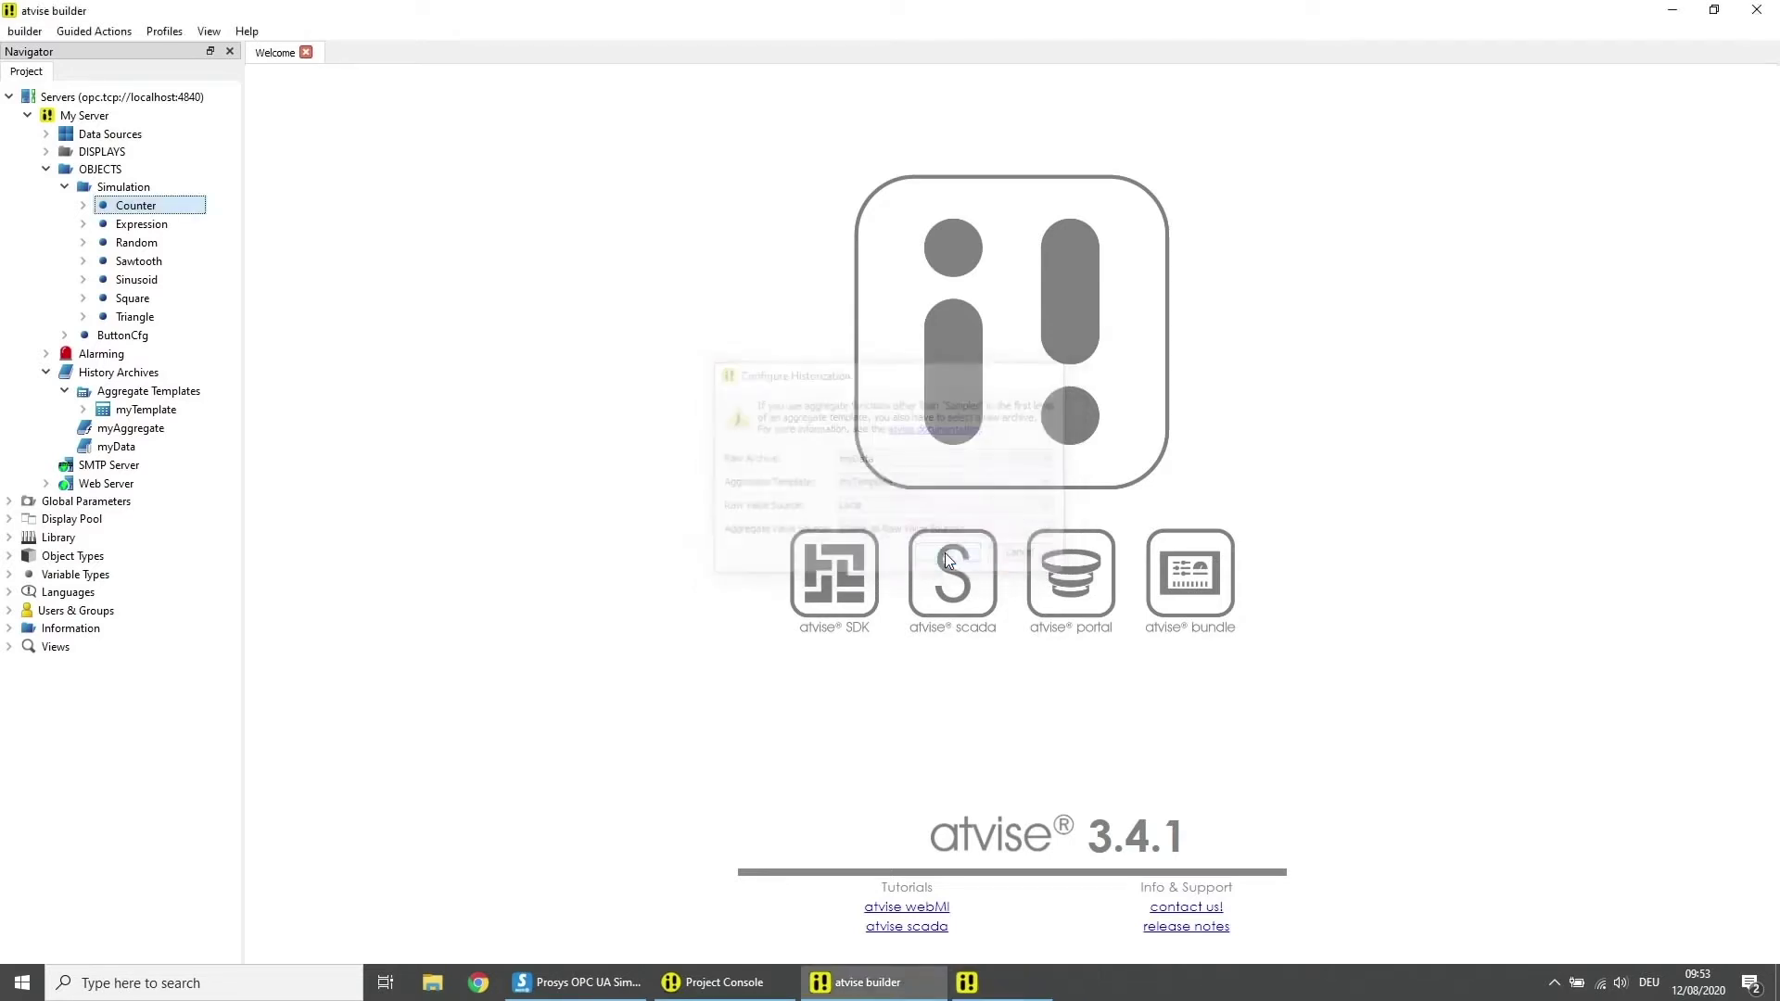
Step: Historize the Expression node in the Simulation folder with raw archive myData
right_click(172, 229)
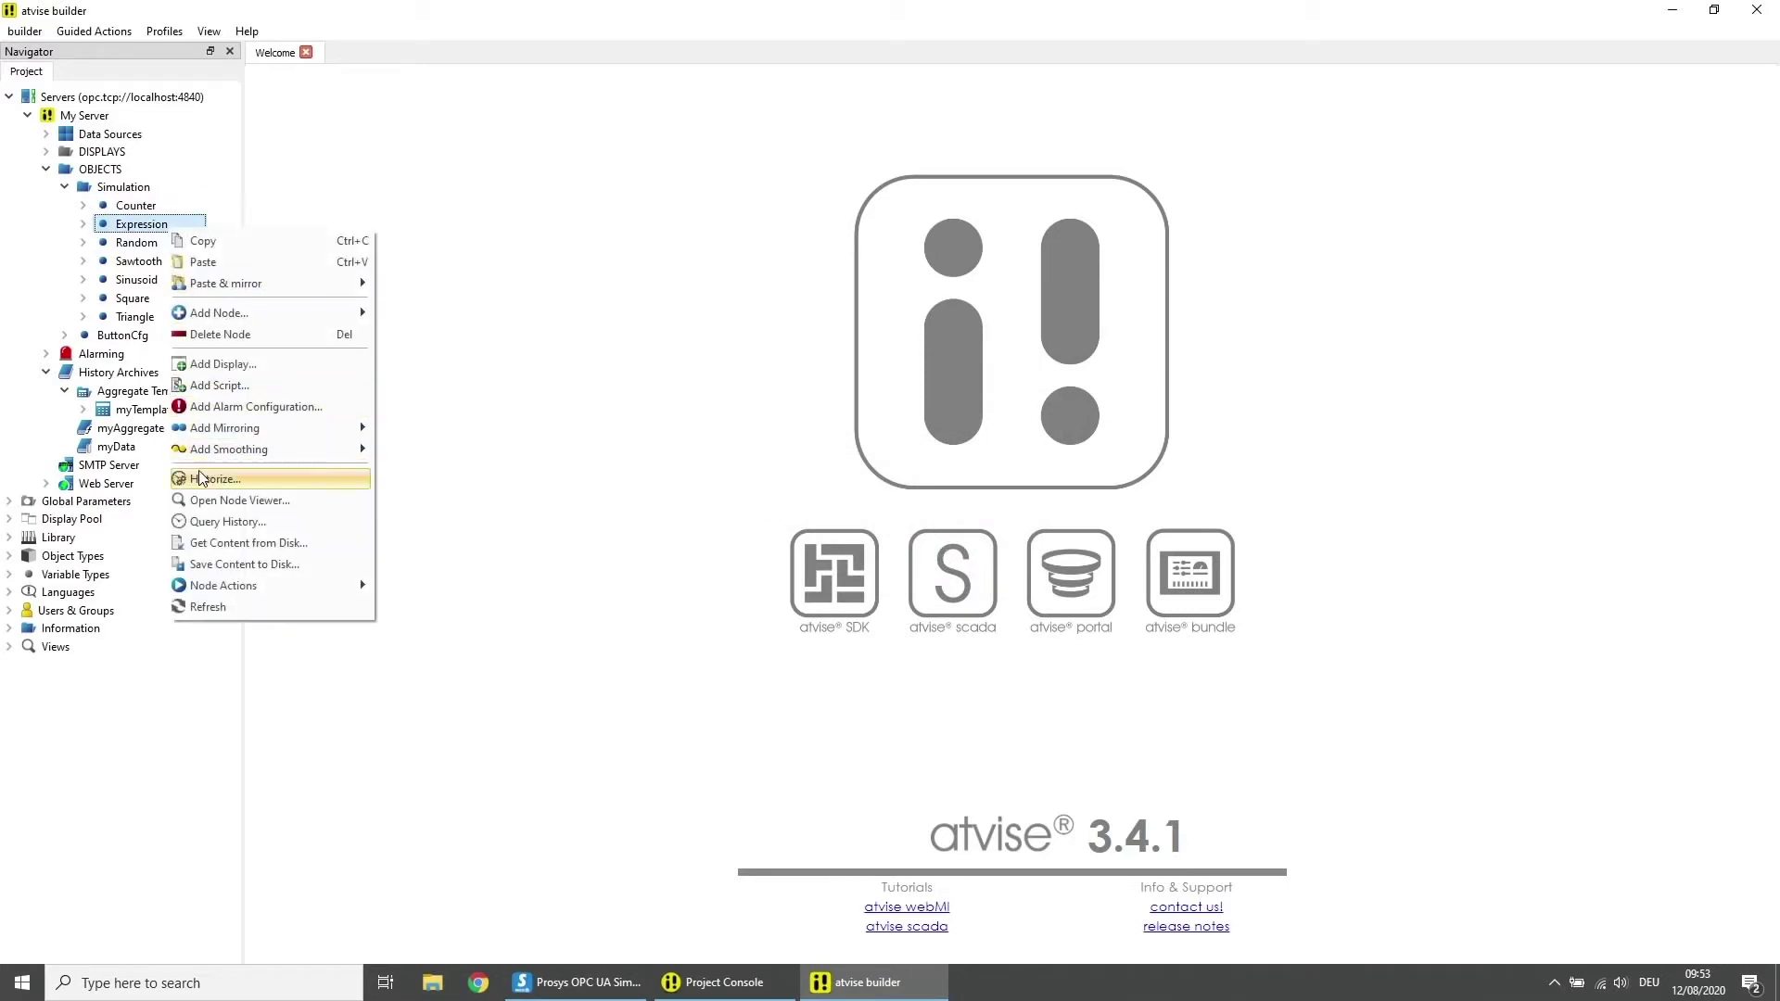
left_click(198, 478)
left_click(861, 460)
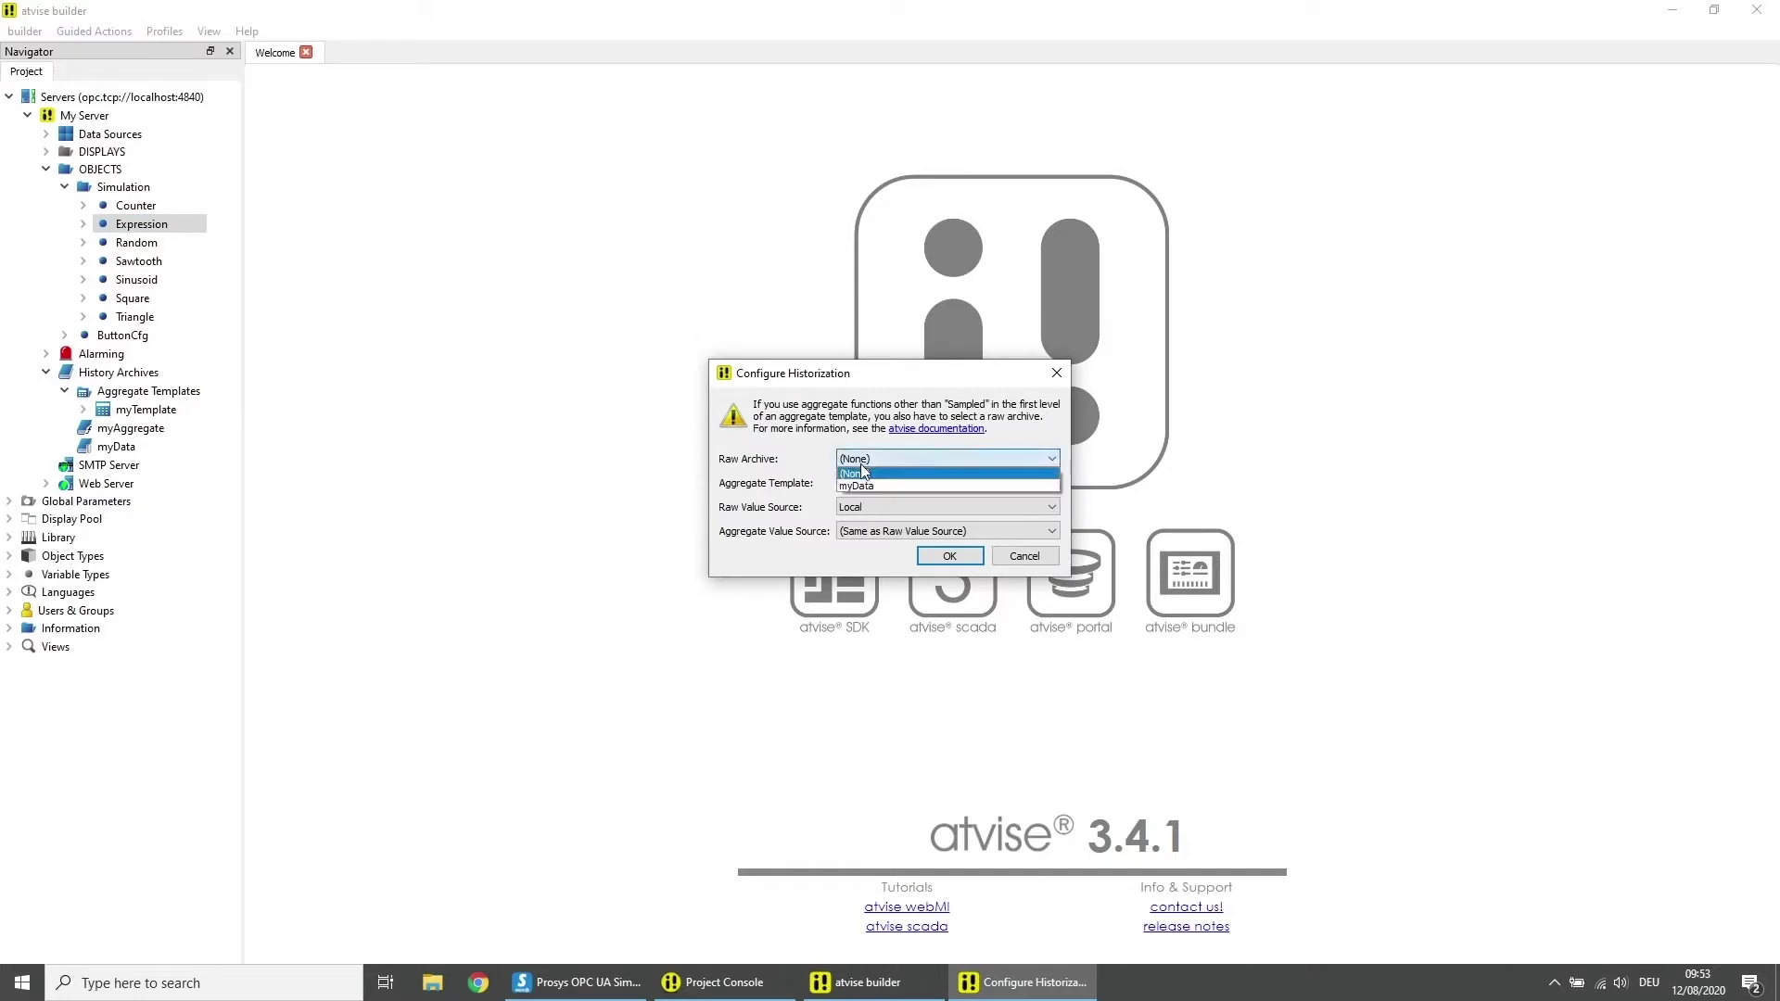
left_click(860, 486)
left_click(947, 557)
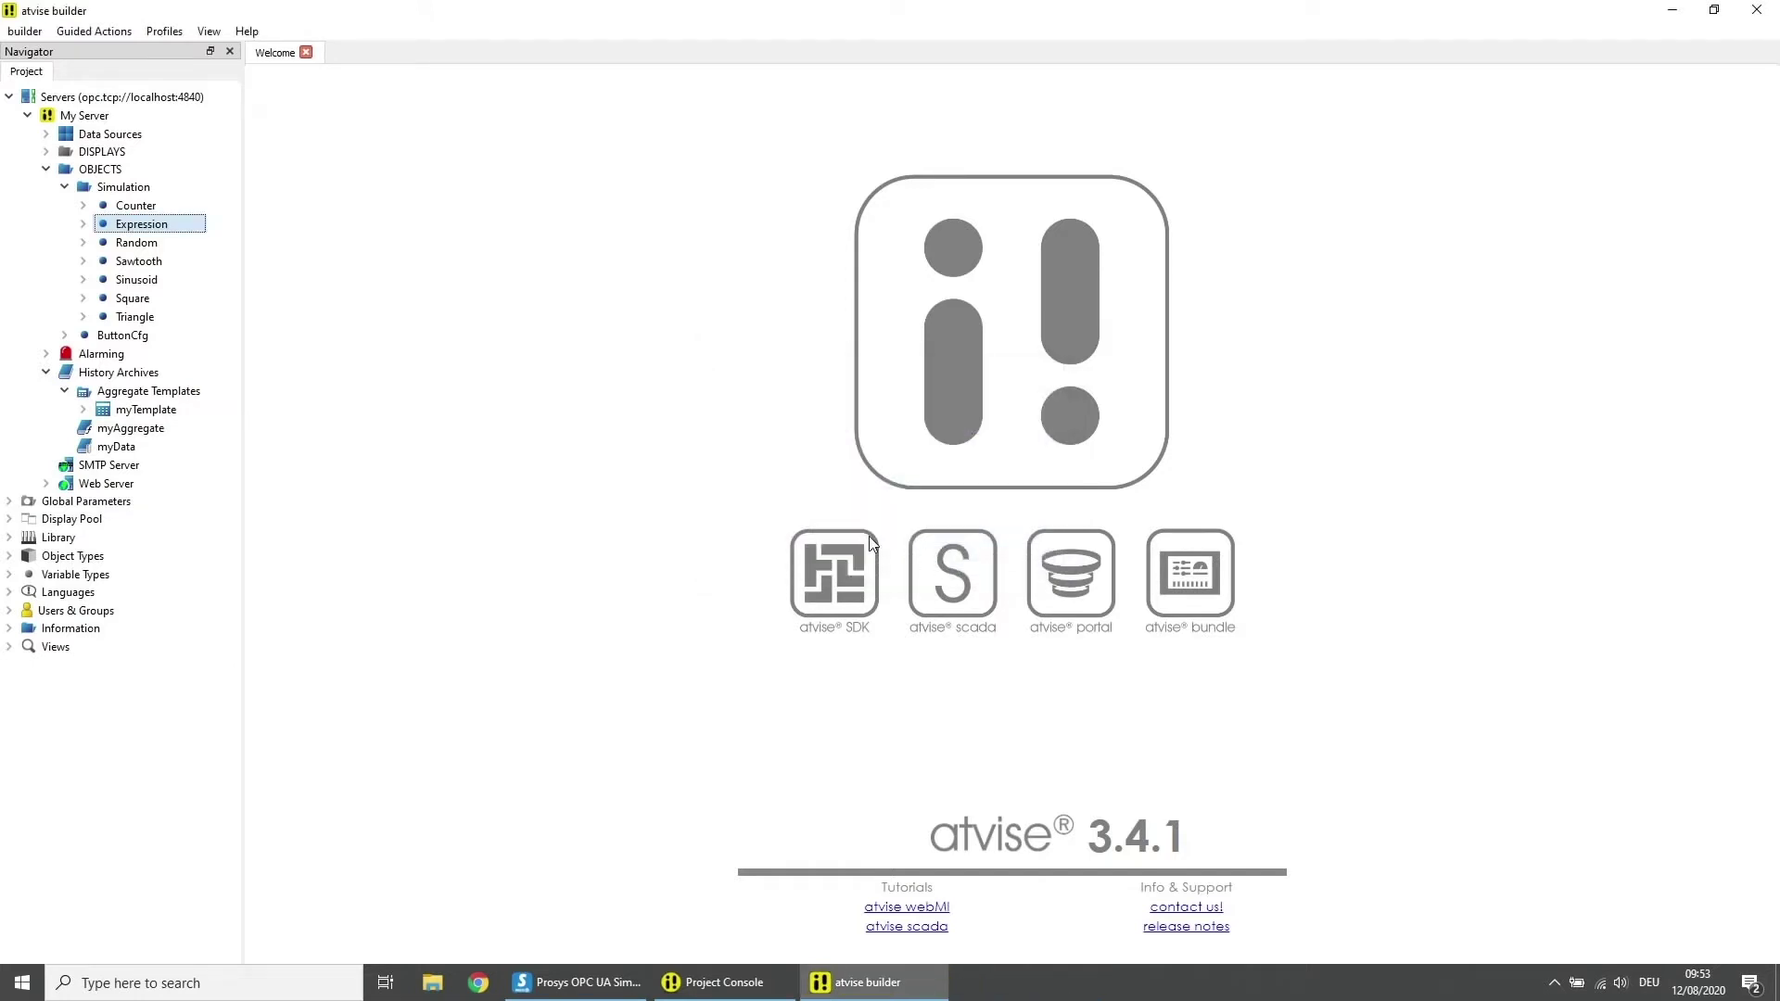
Step: Historize the Sinusoid node in the Simulation folder with raw archive myData
right_click(151, 284)
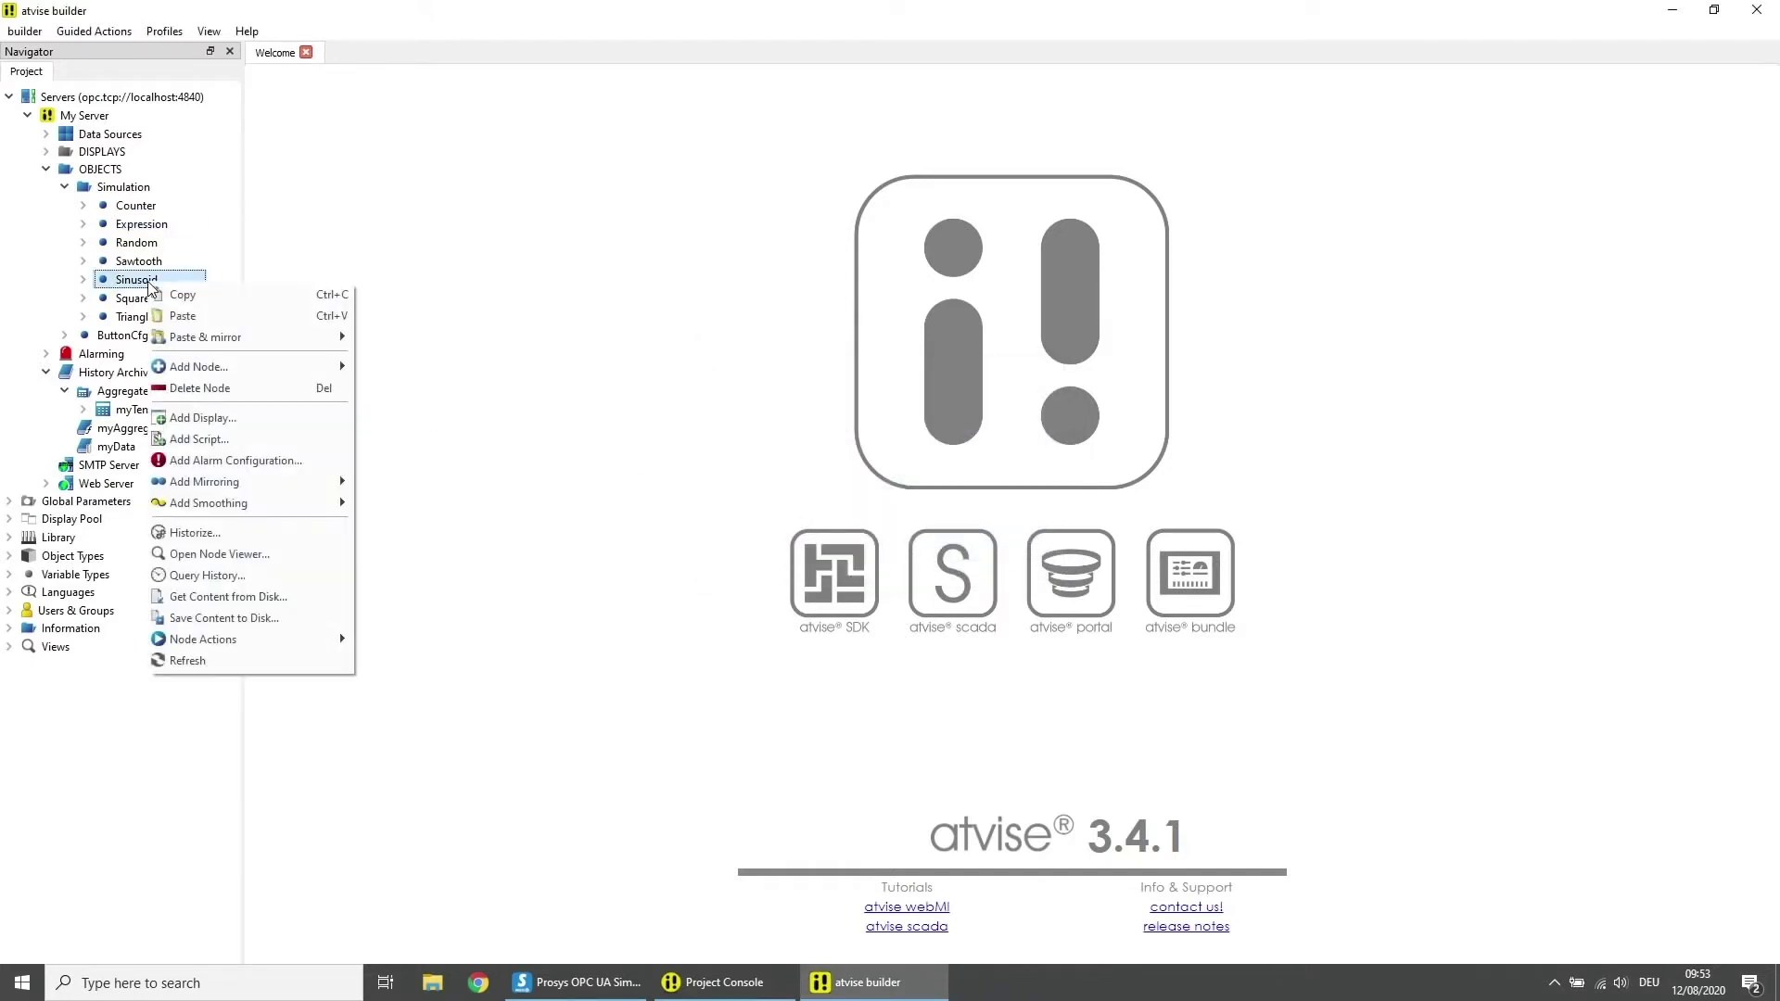
left_click(200, 532)
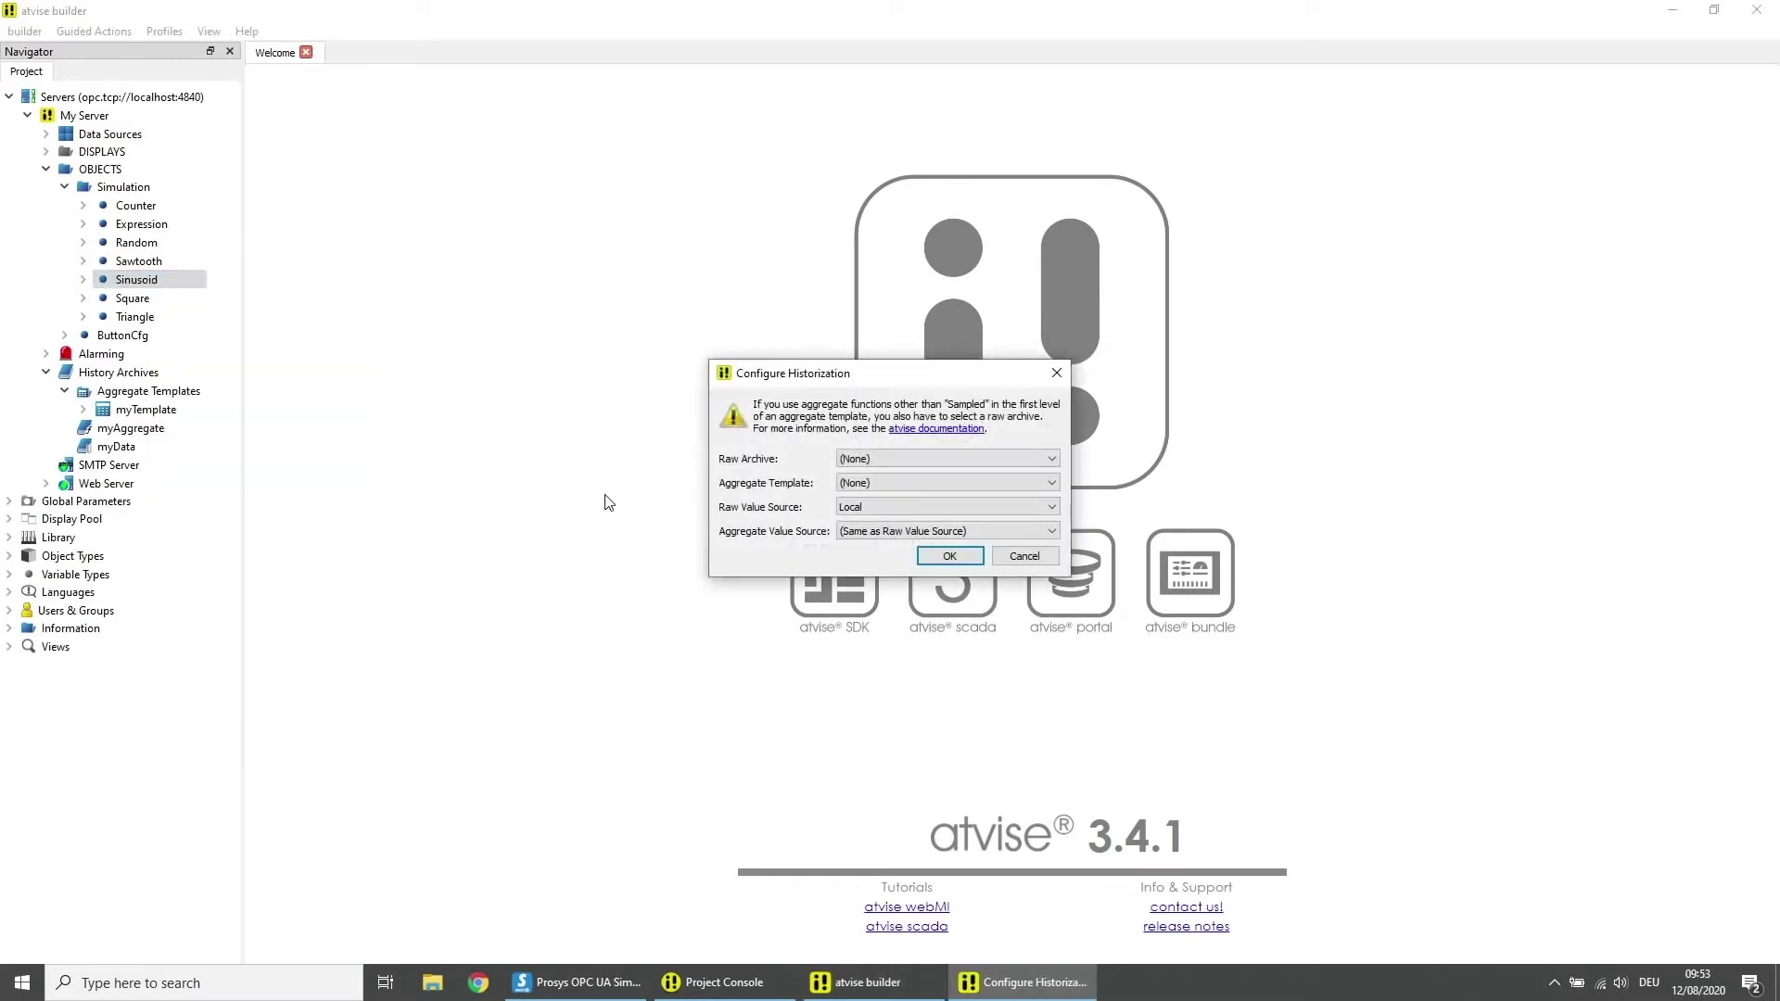
left_click(853, 459)
left_click(859, 486)
left_click(931, 560)
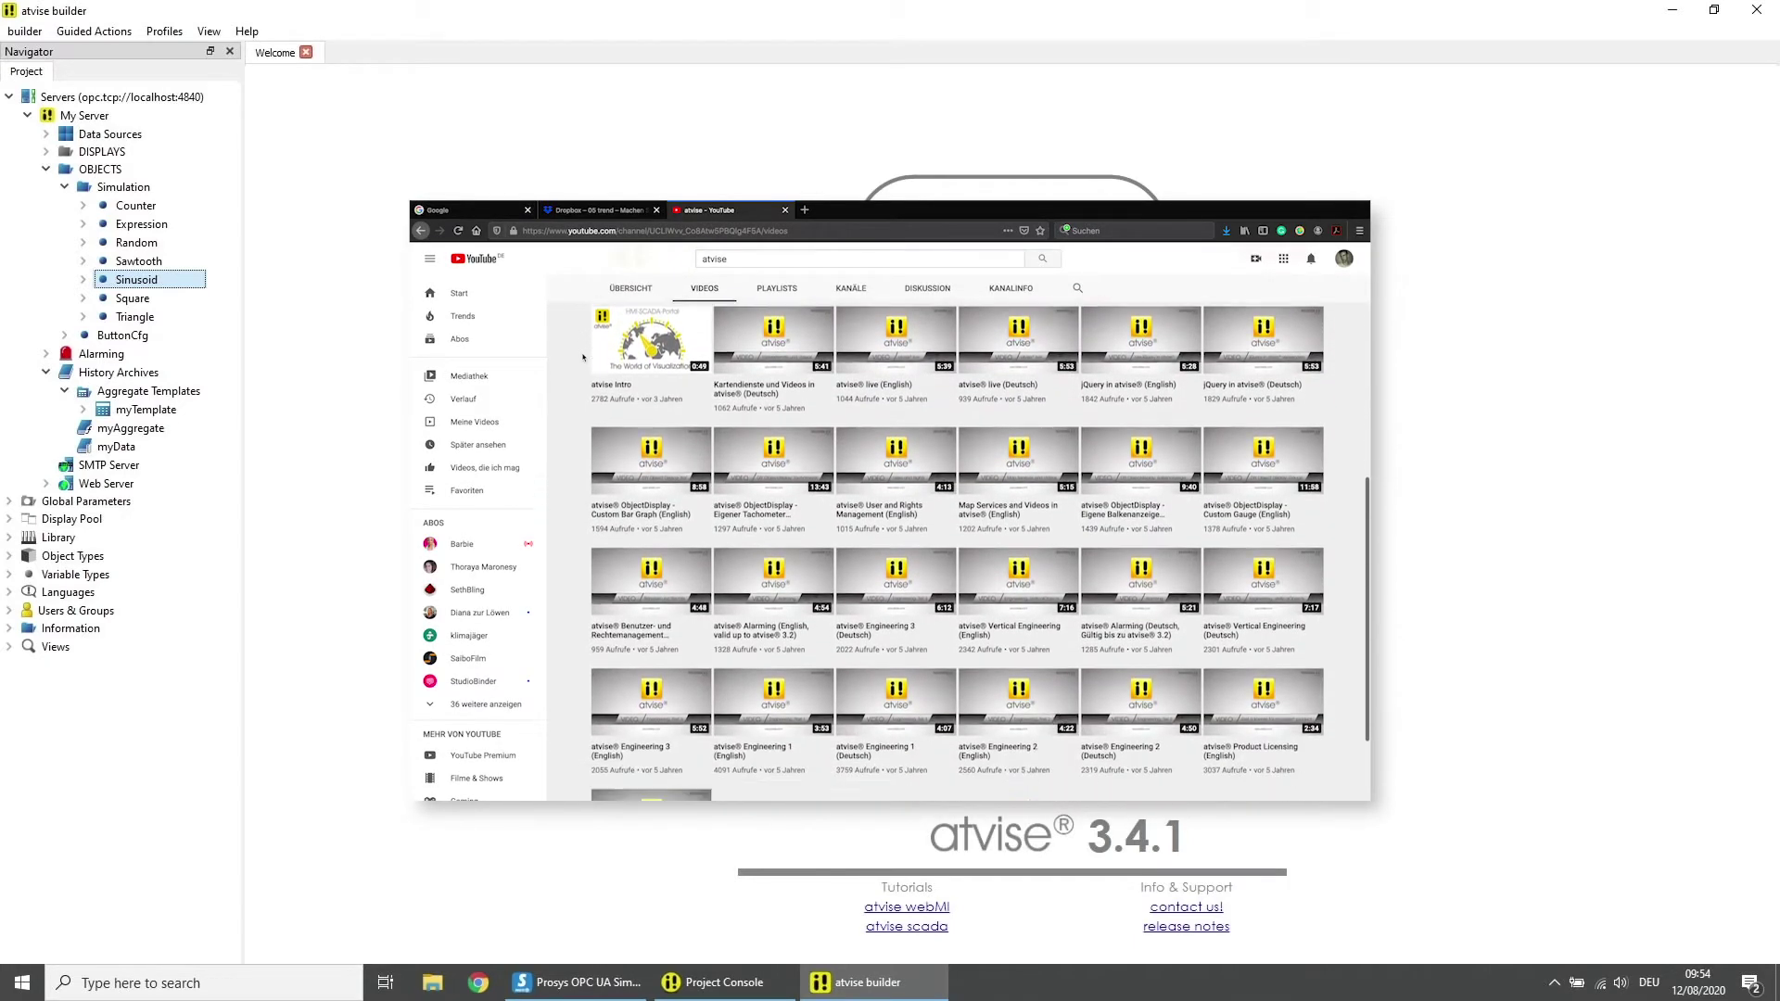
Step: Switch to Chrome, open the trend display's chart configuration and set Simulation.Sinusoid as the source address of the first data series
left_click(480, 983)
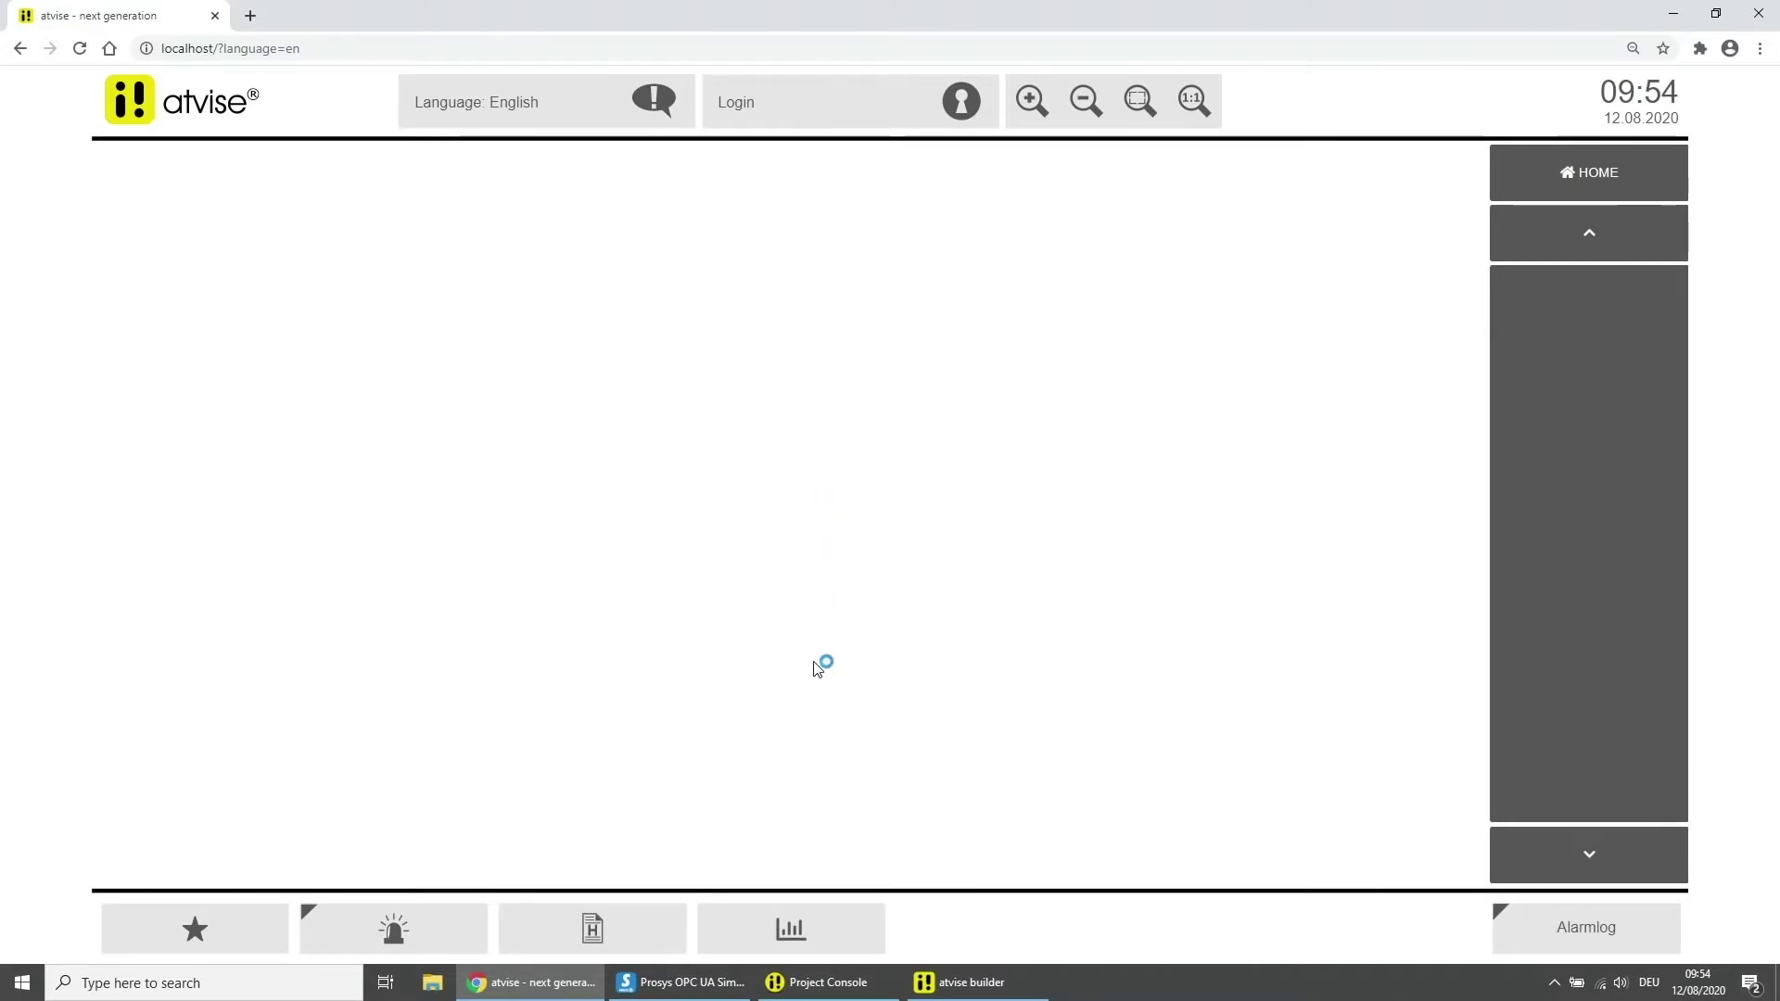
left_click(808, 926)
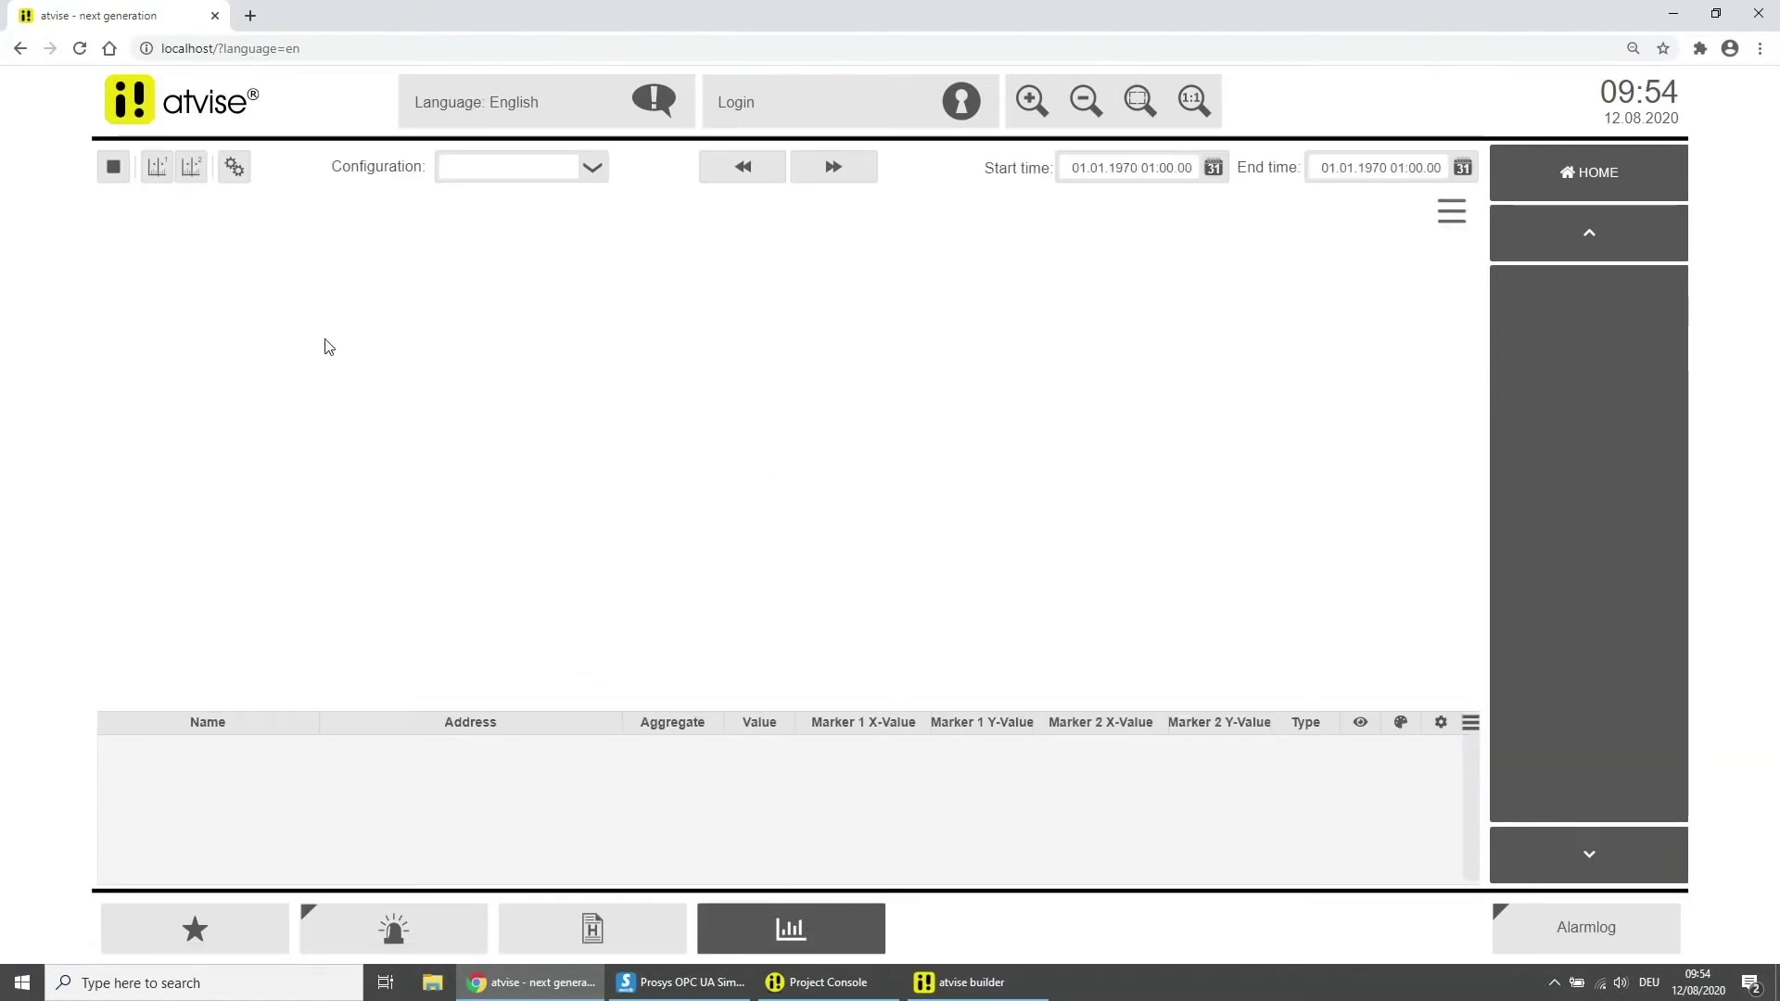
left_click(233, 168)
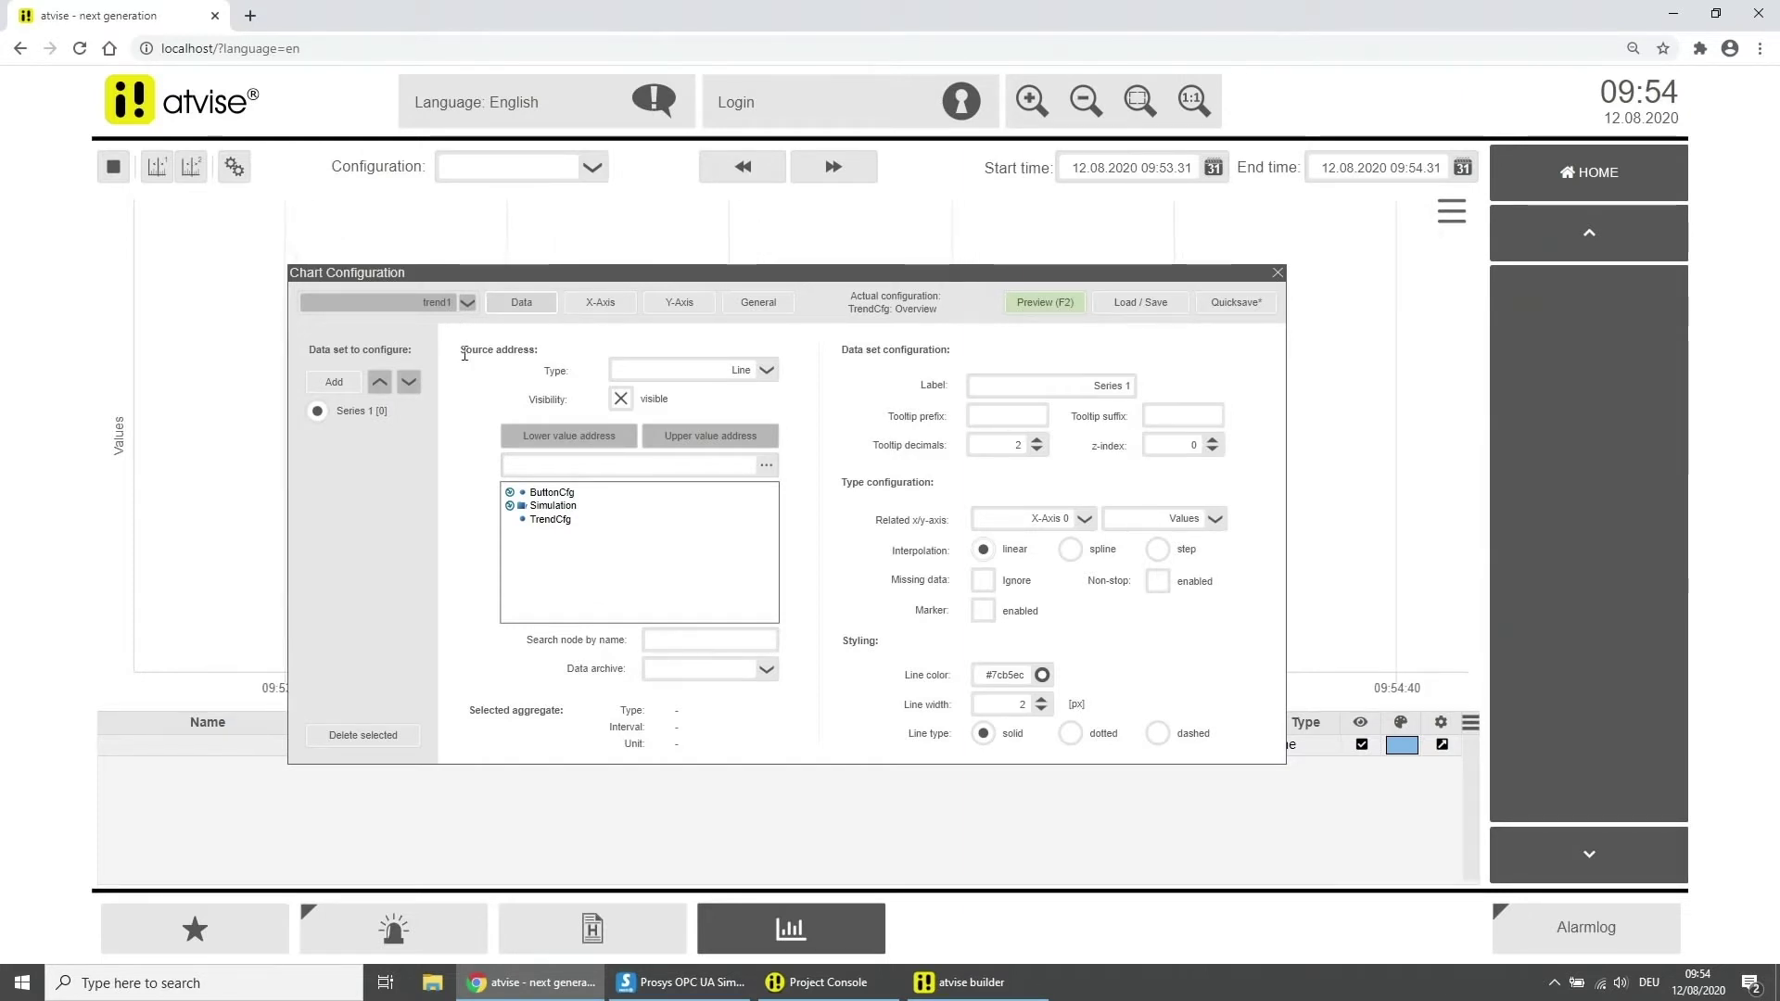
left_click(510, 506)
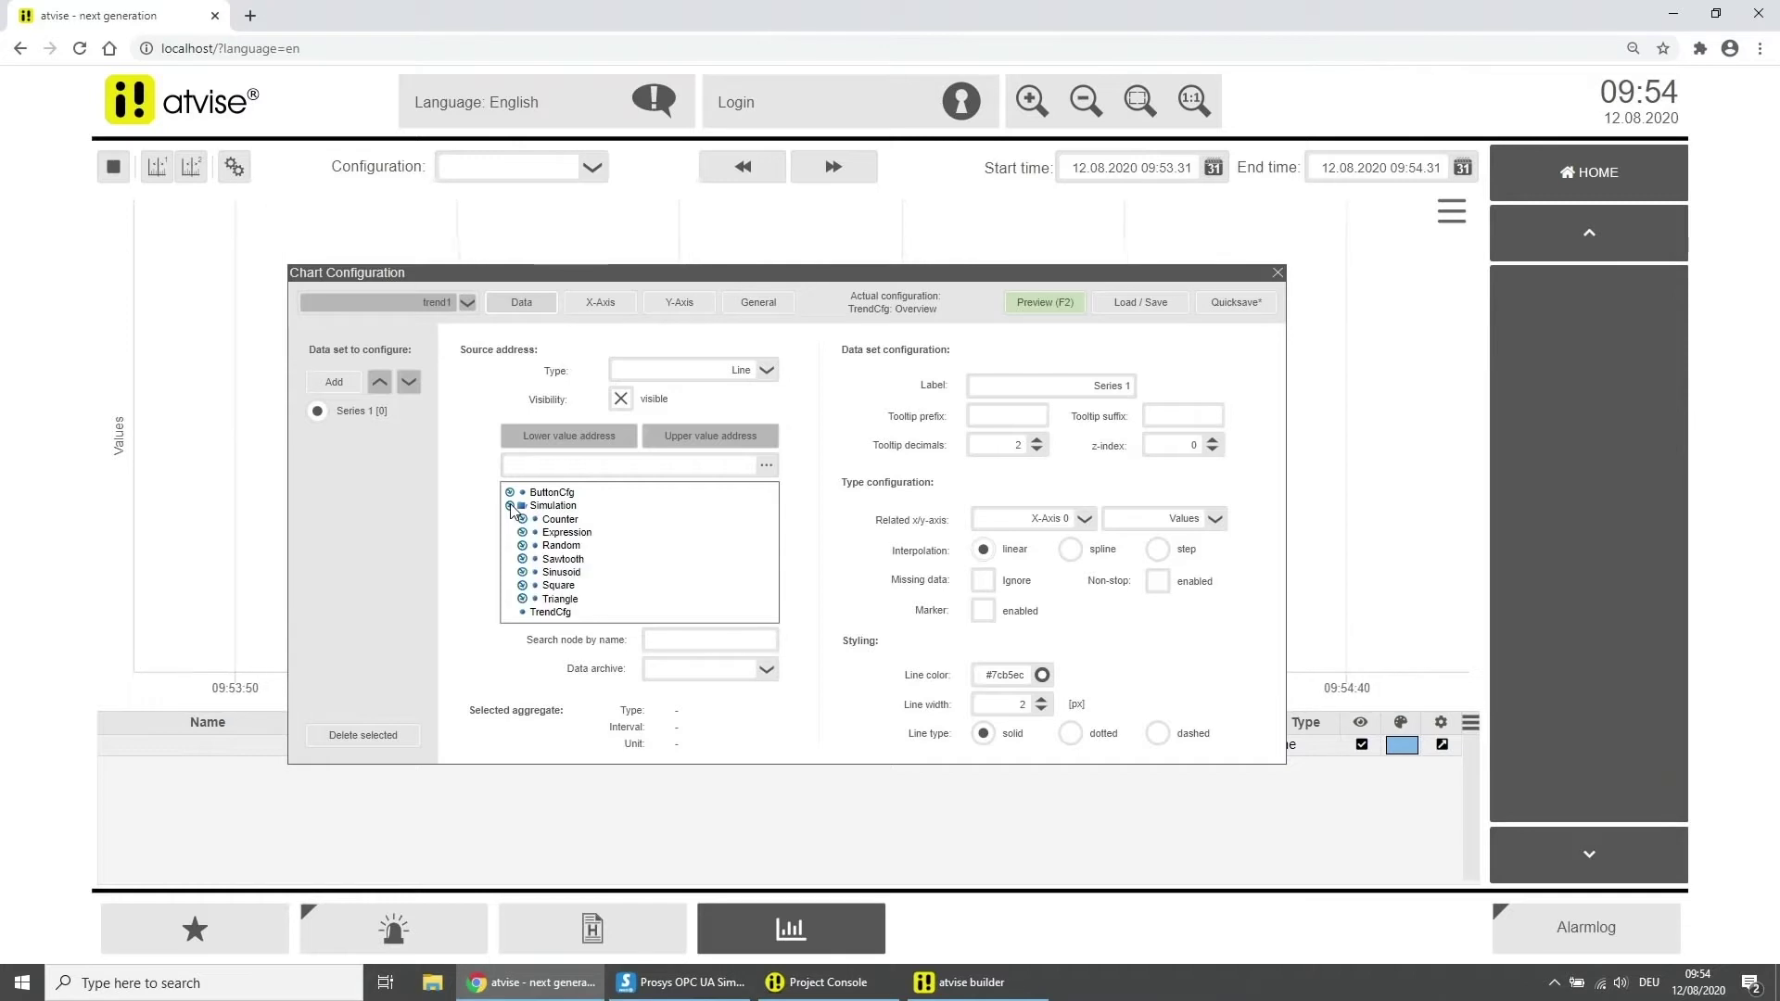
left_click(559, 573)
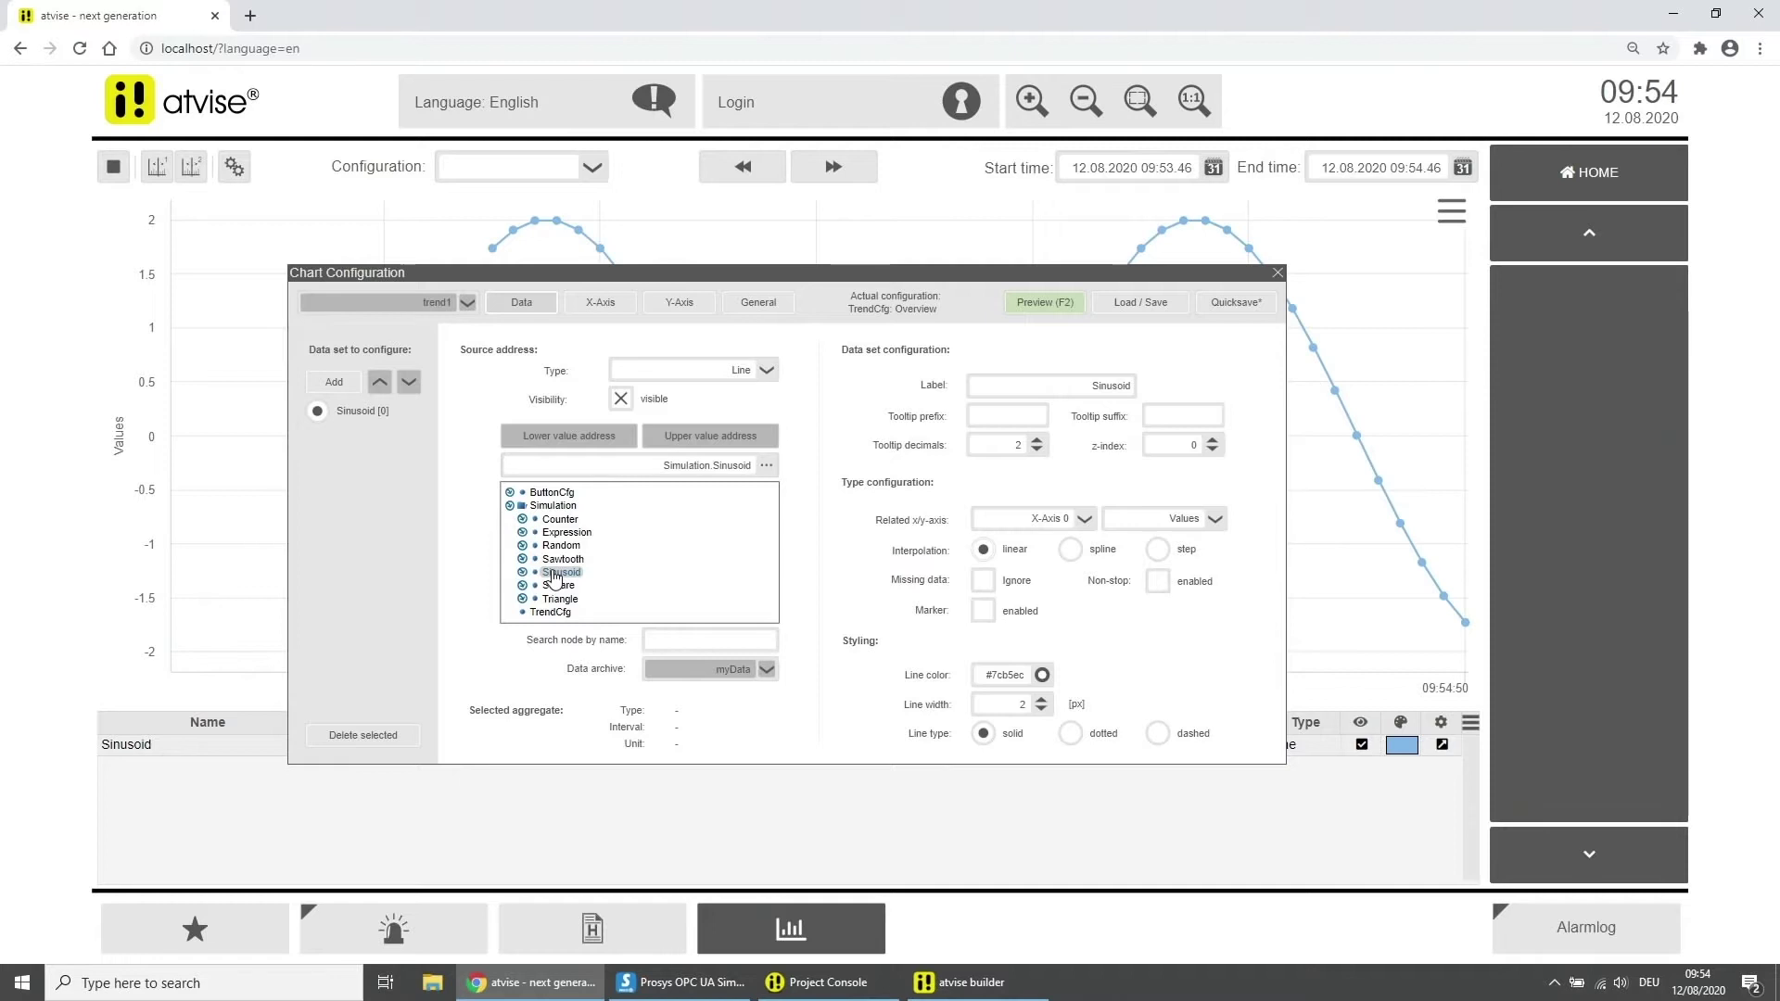
Step: Review the chart's x-axis, y-axis and general settings, and toggle the chart preview on and off
left_click(587, 308)
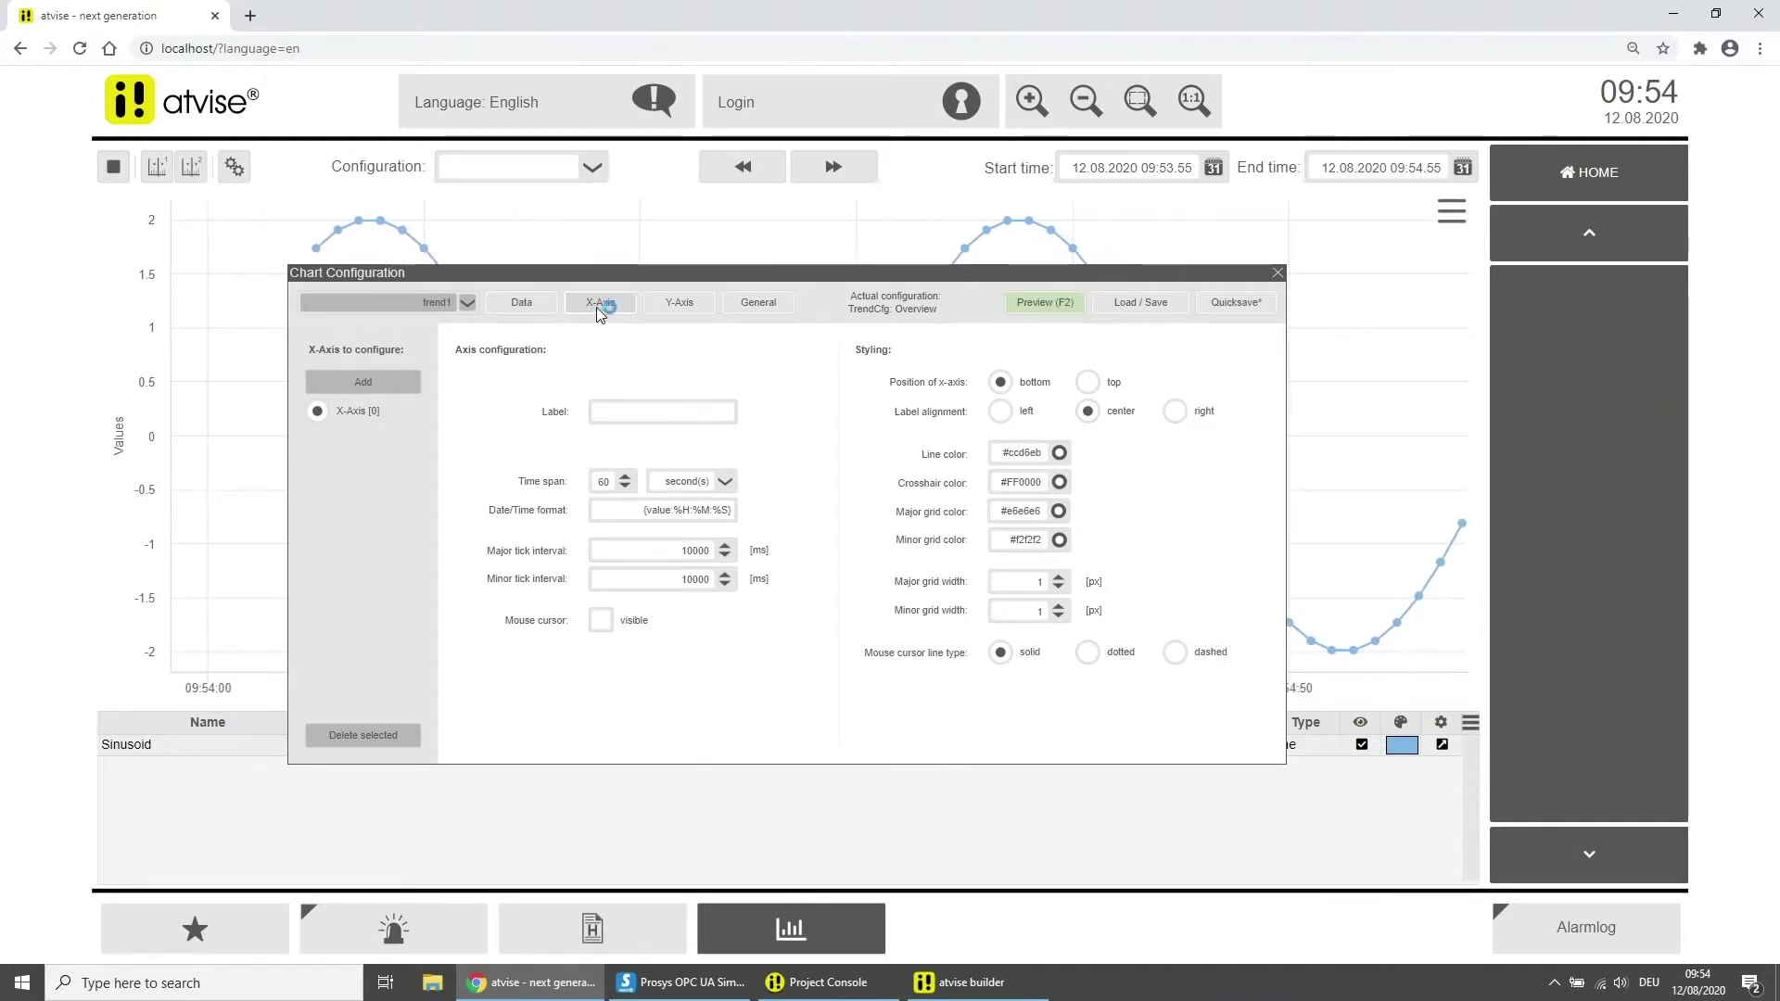
left_click(664, 306)
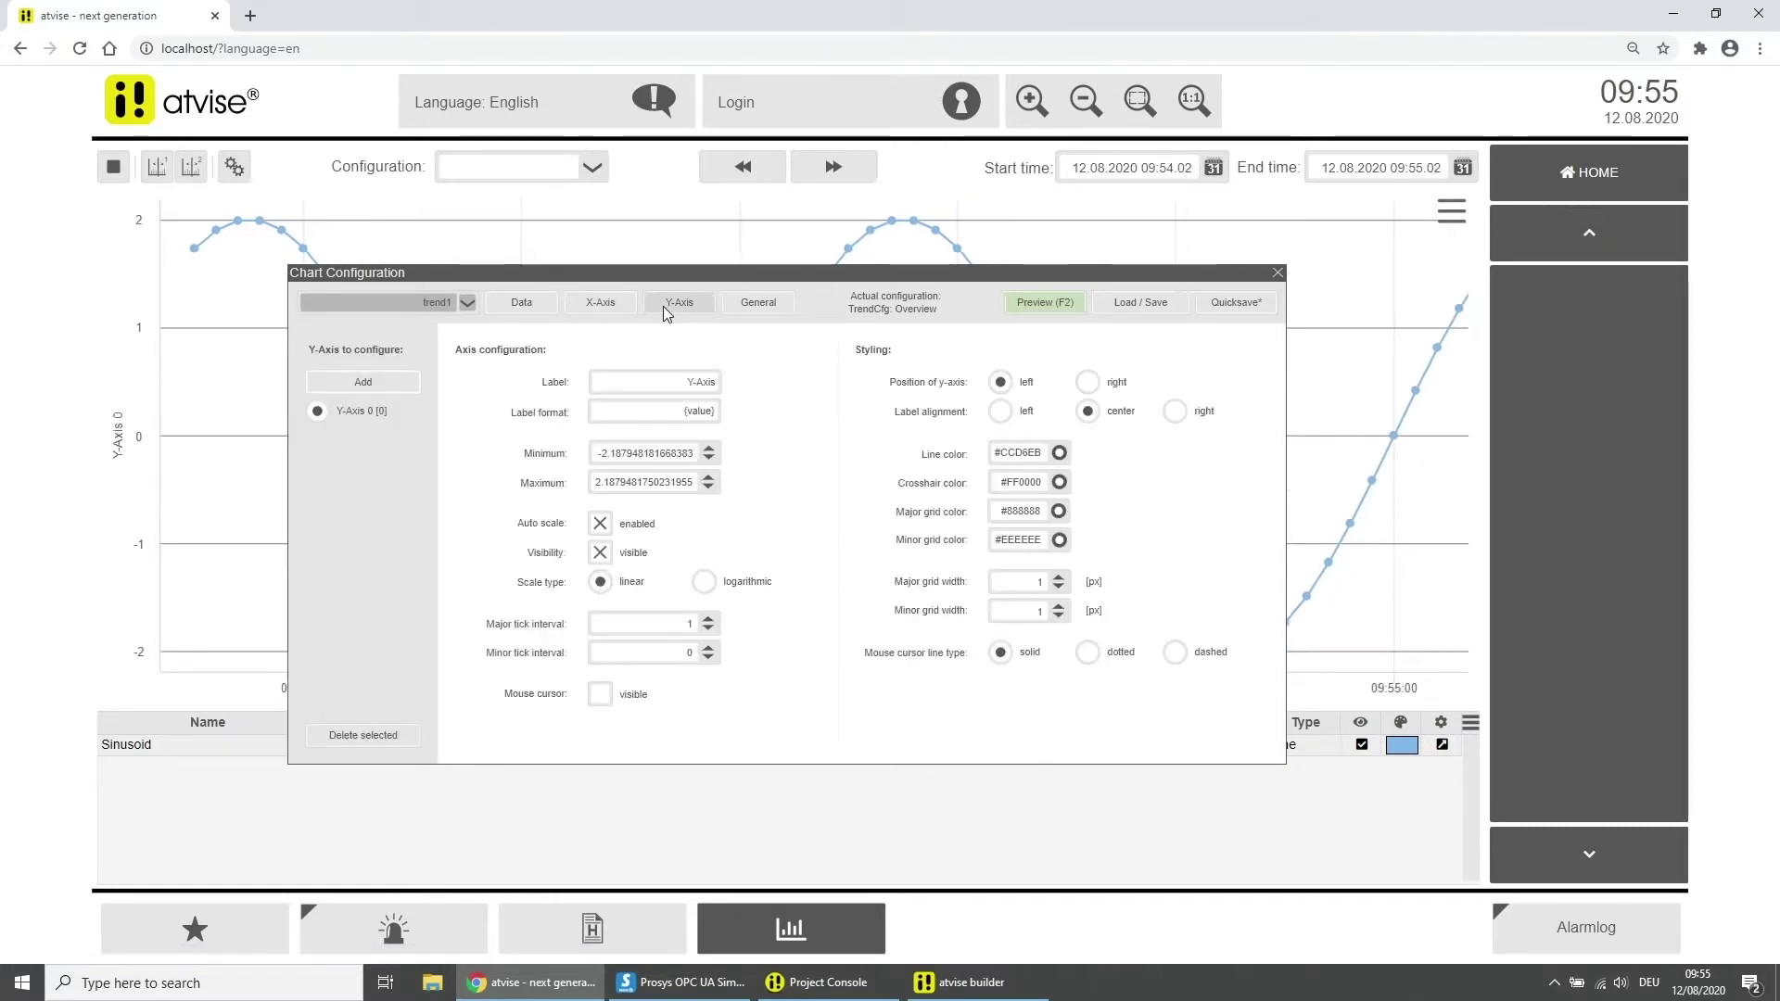
left_click(743, 309)
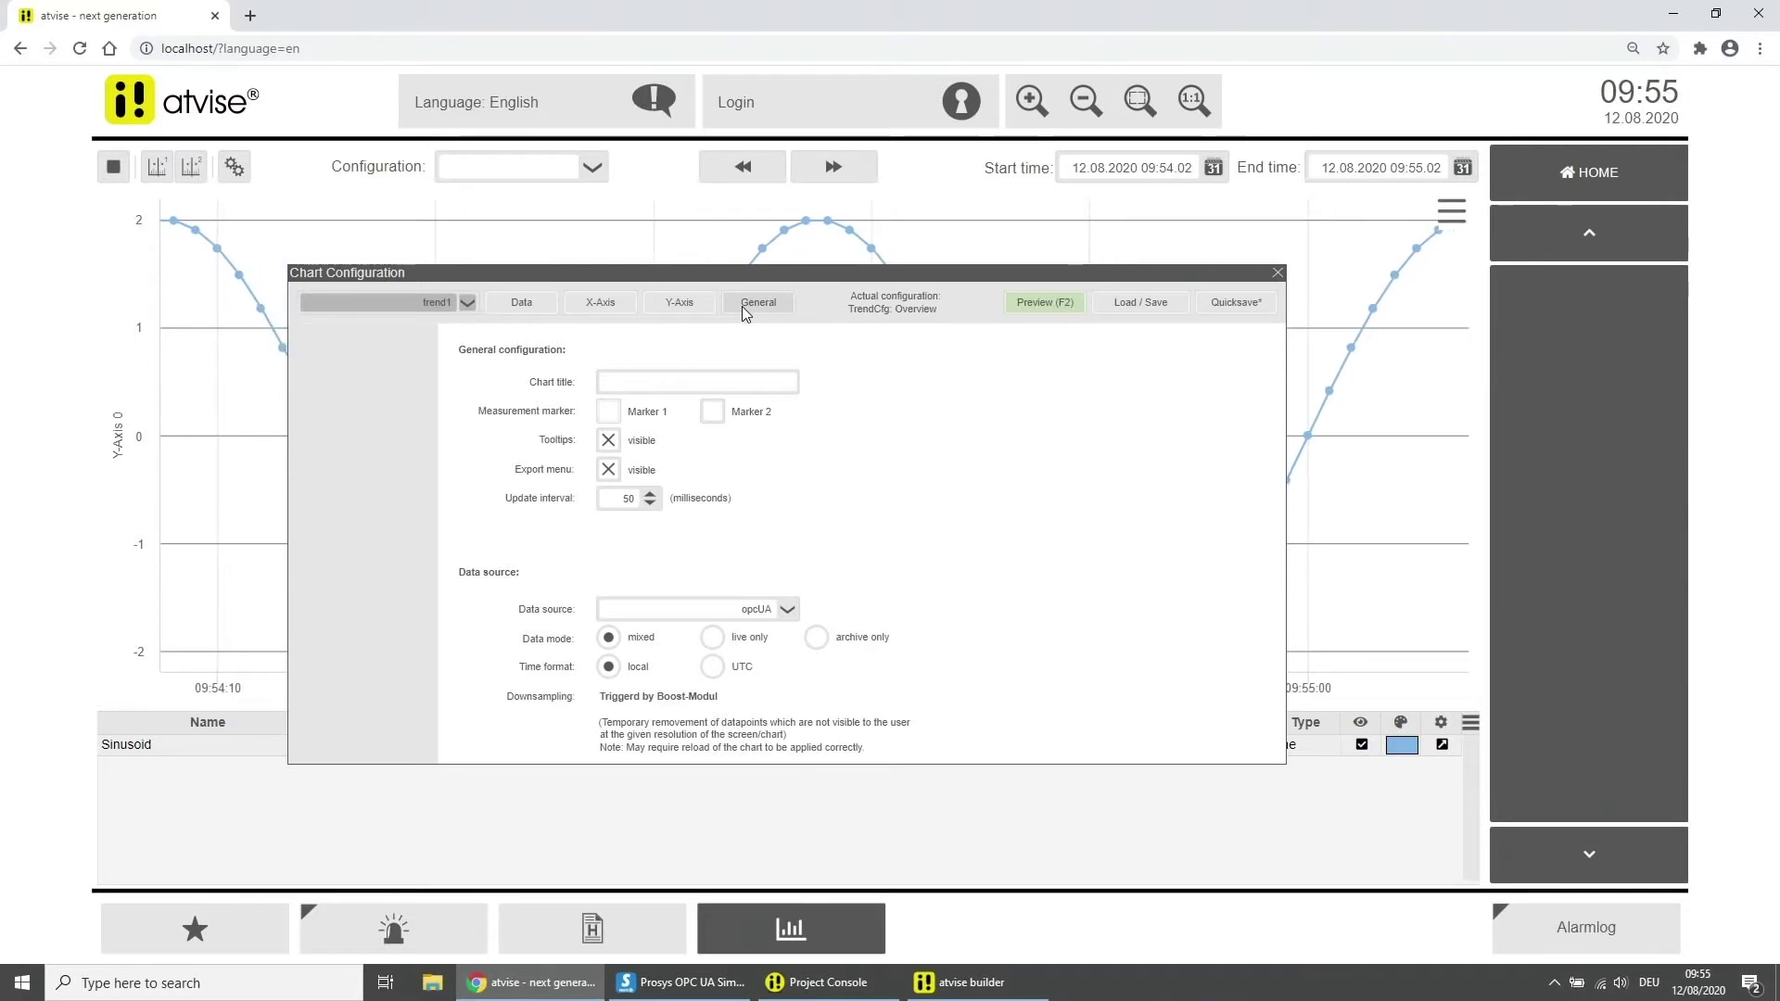
left_click(1044, 304)
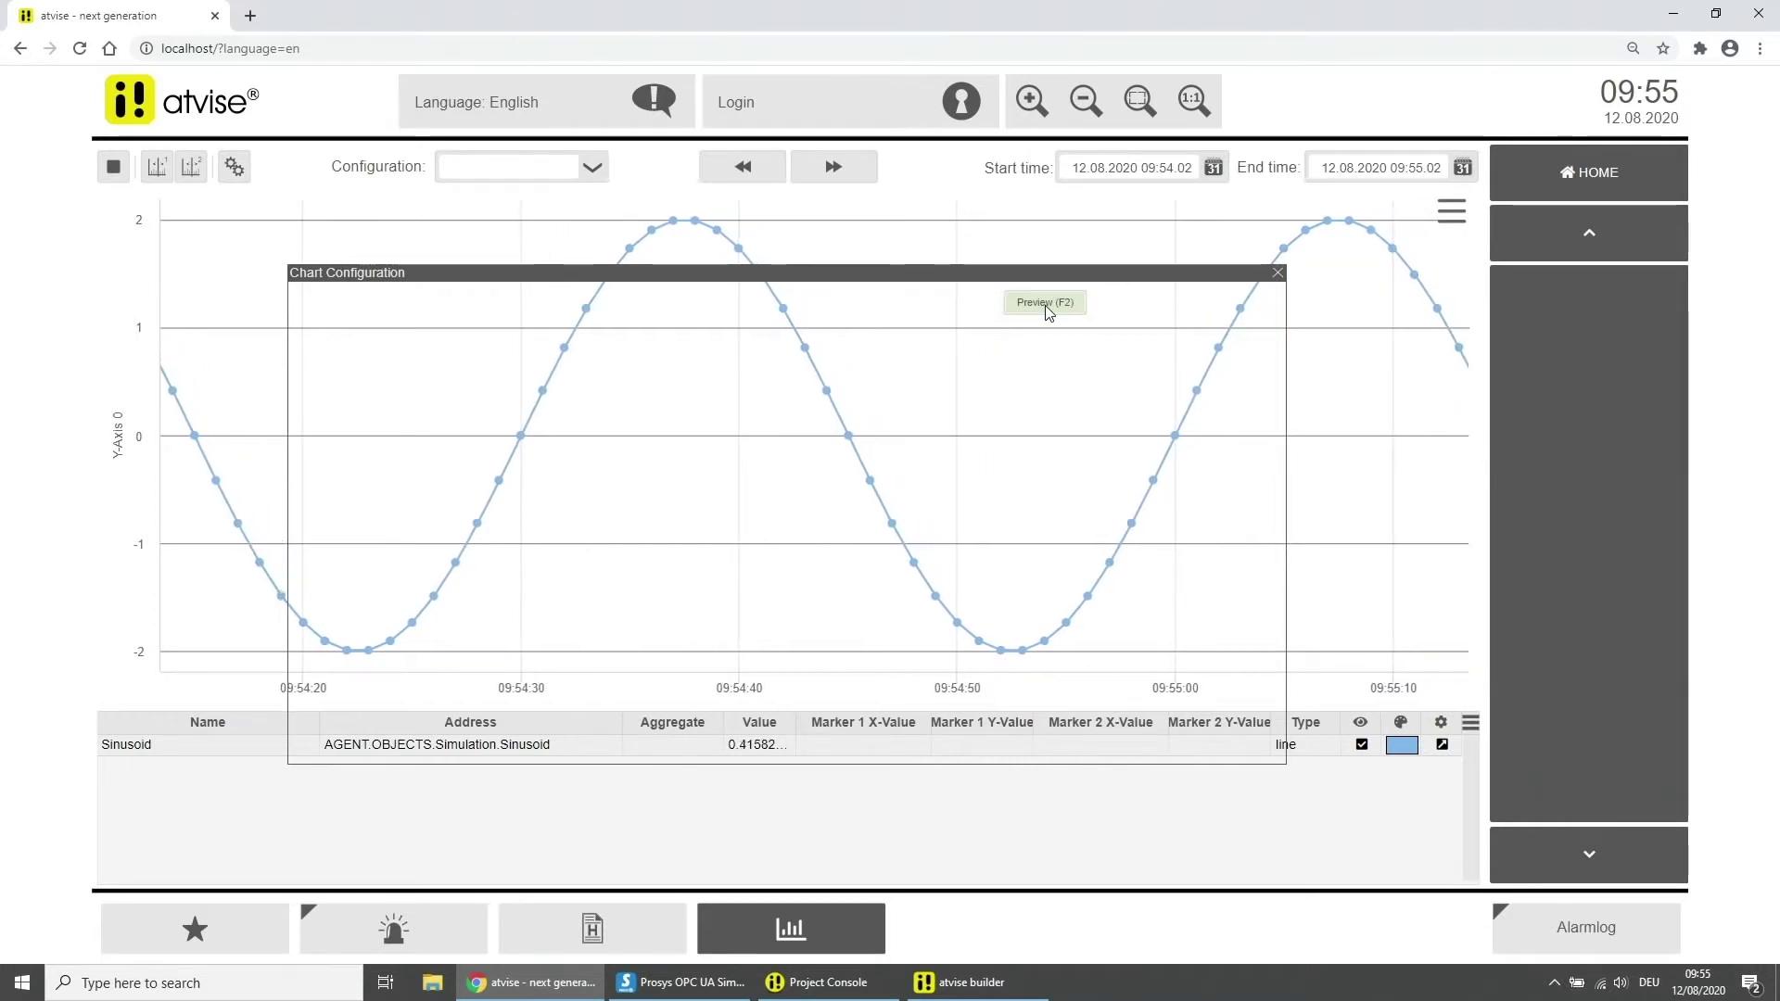
left_click(1046, 309)
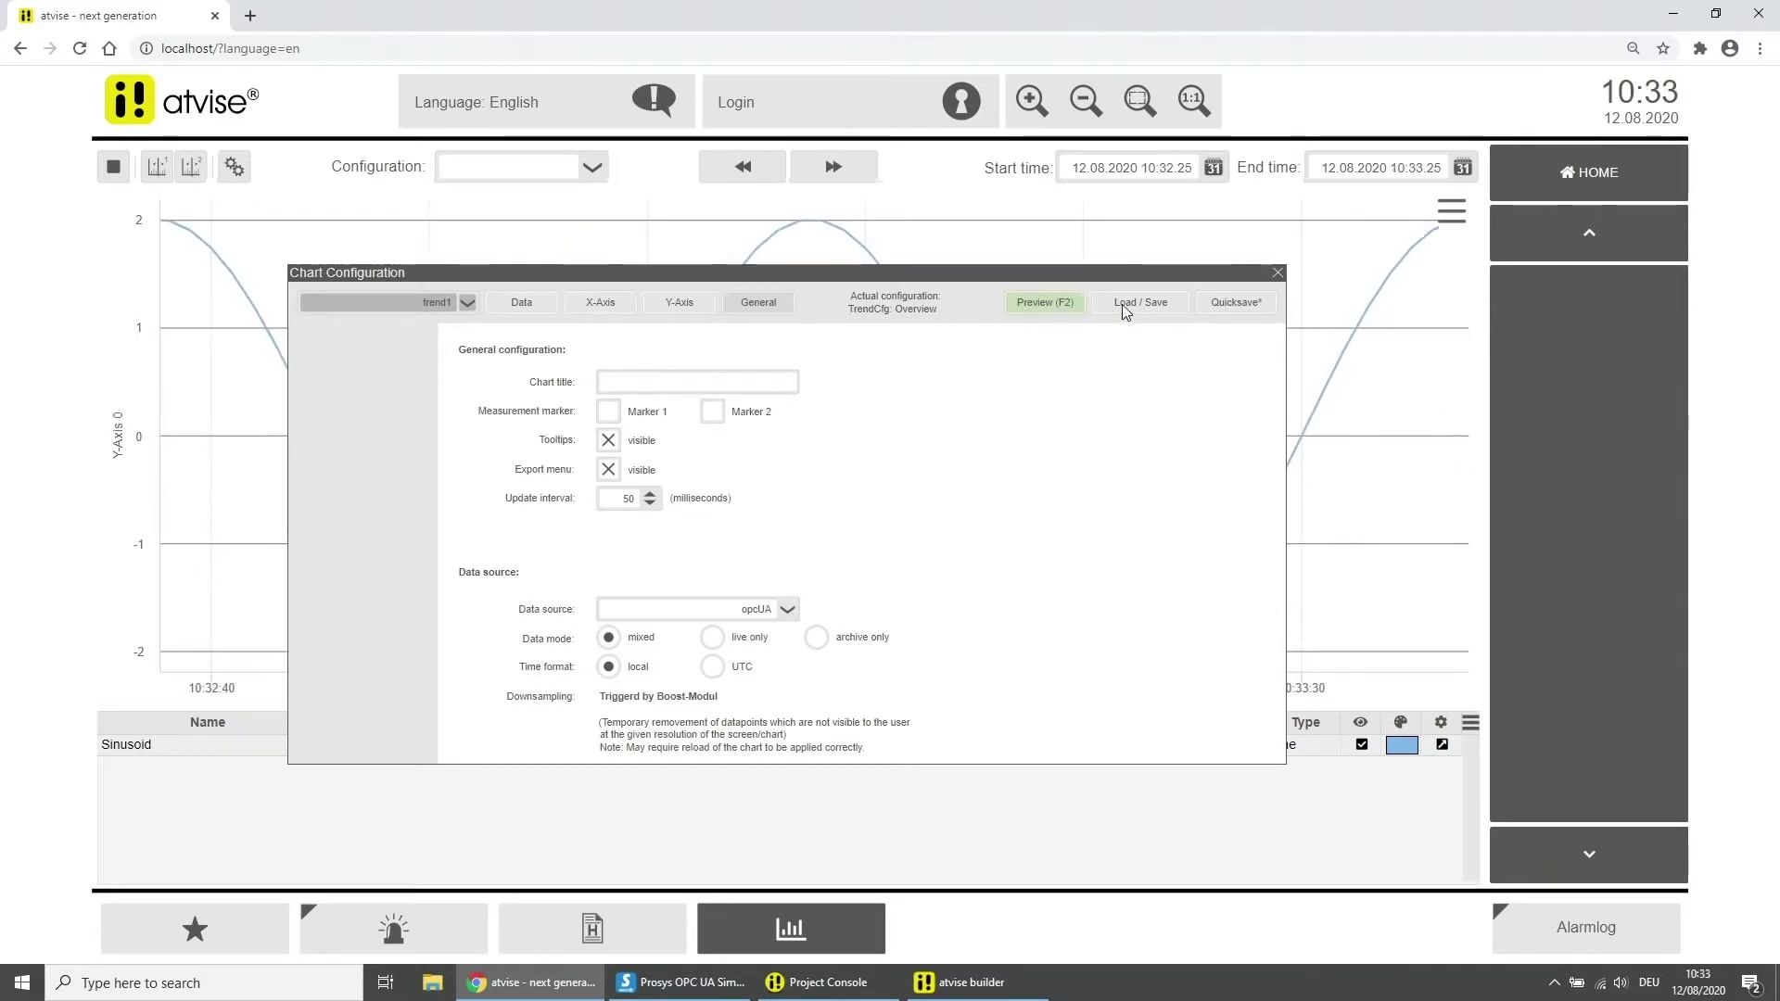
Step: Save the current chart configuration under the name simple
left_click(1122, 306)
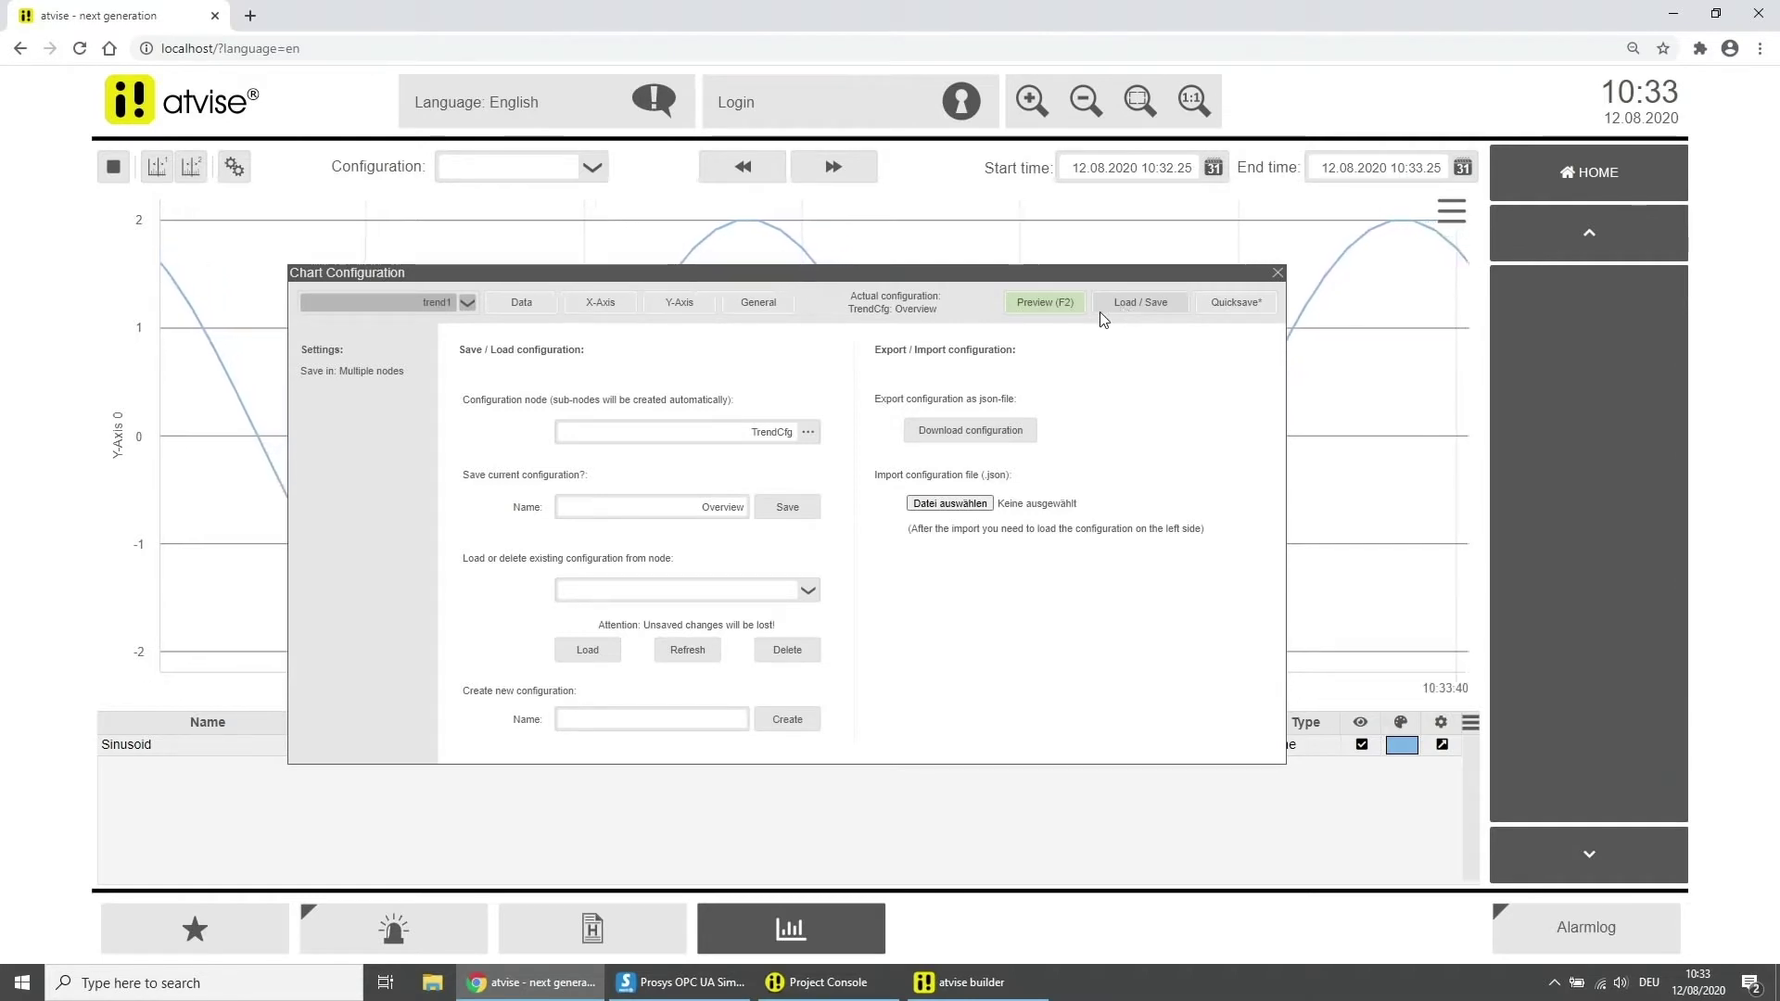
left_click(732, 502)
double_click(732, 501)
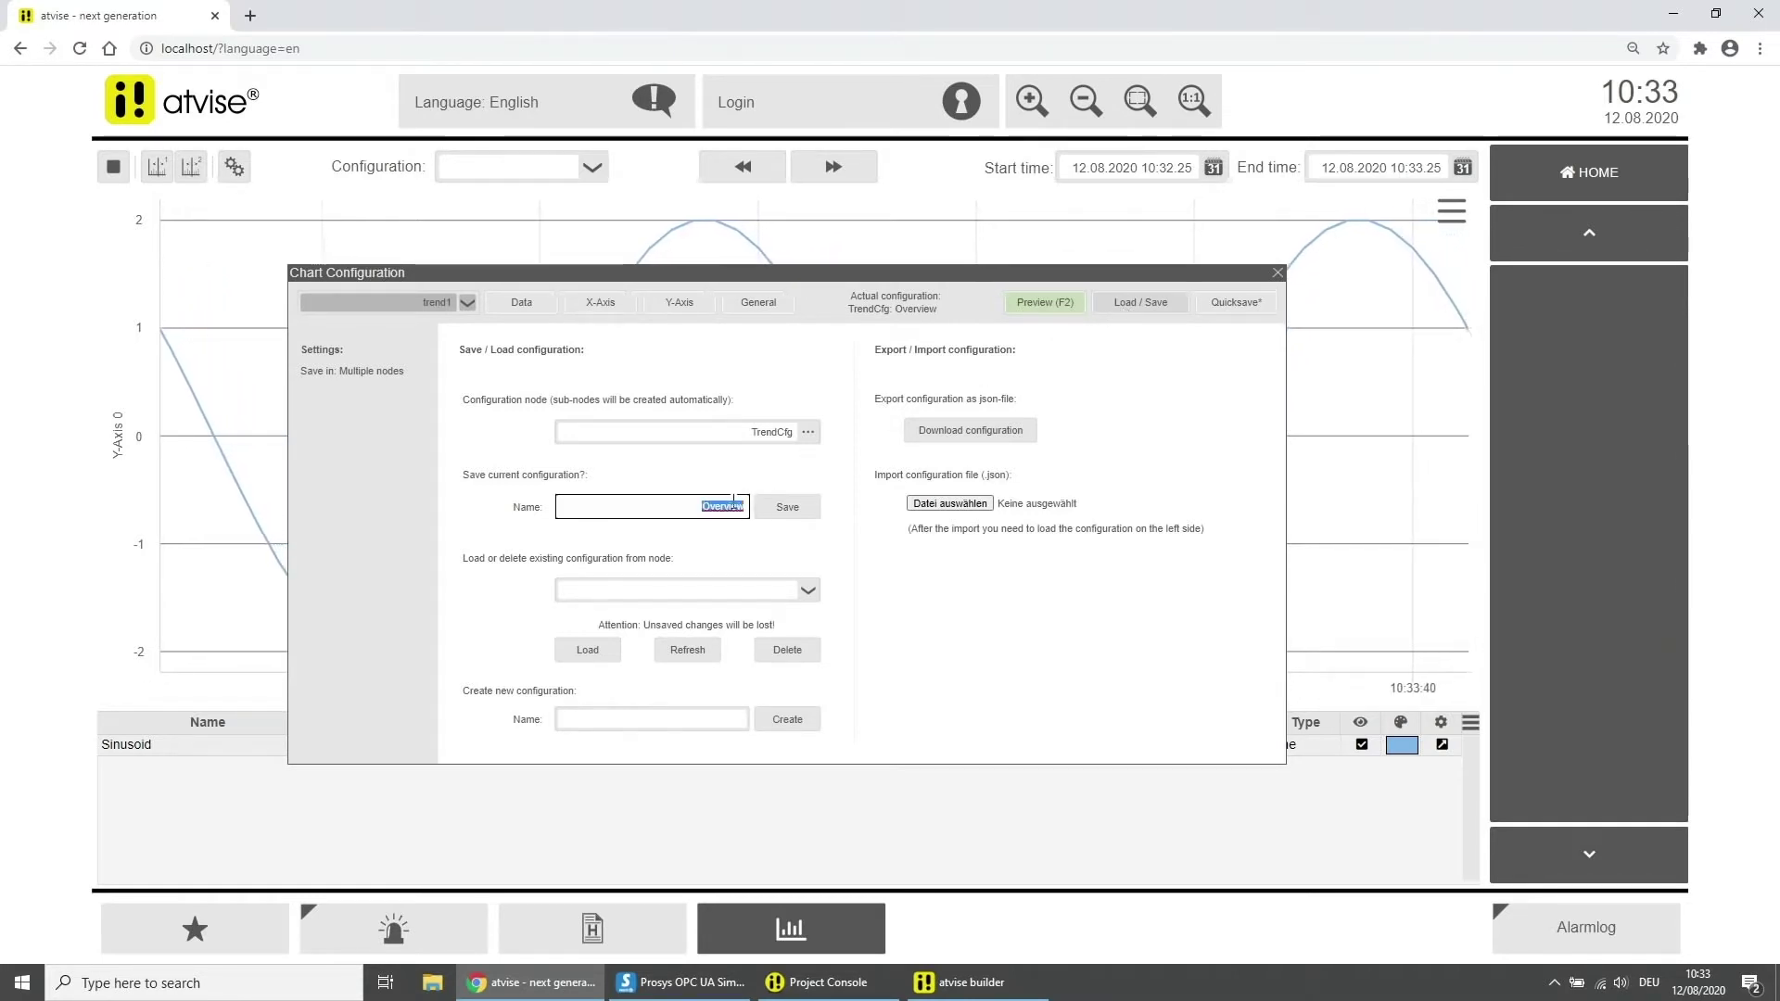
key("BackSpace")
type("simple")
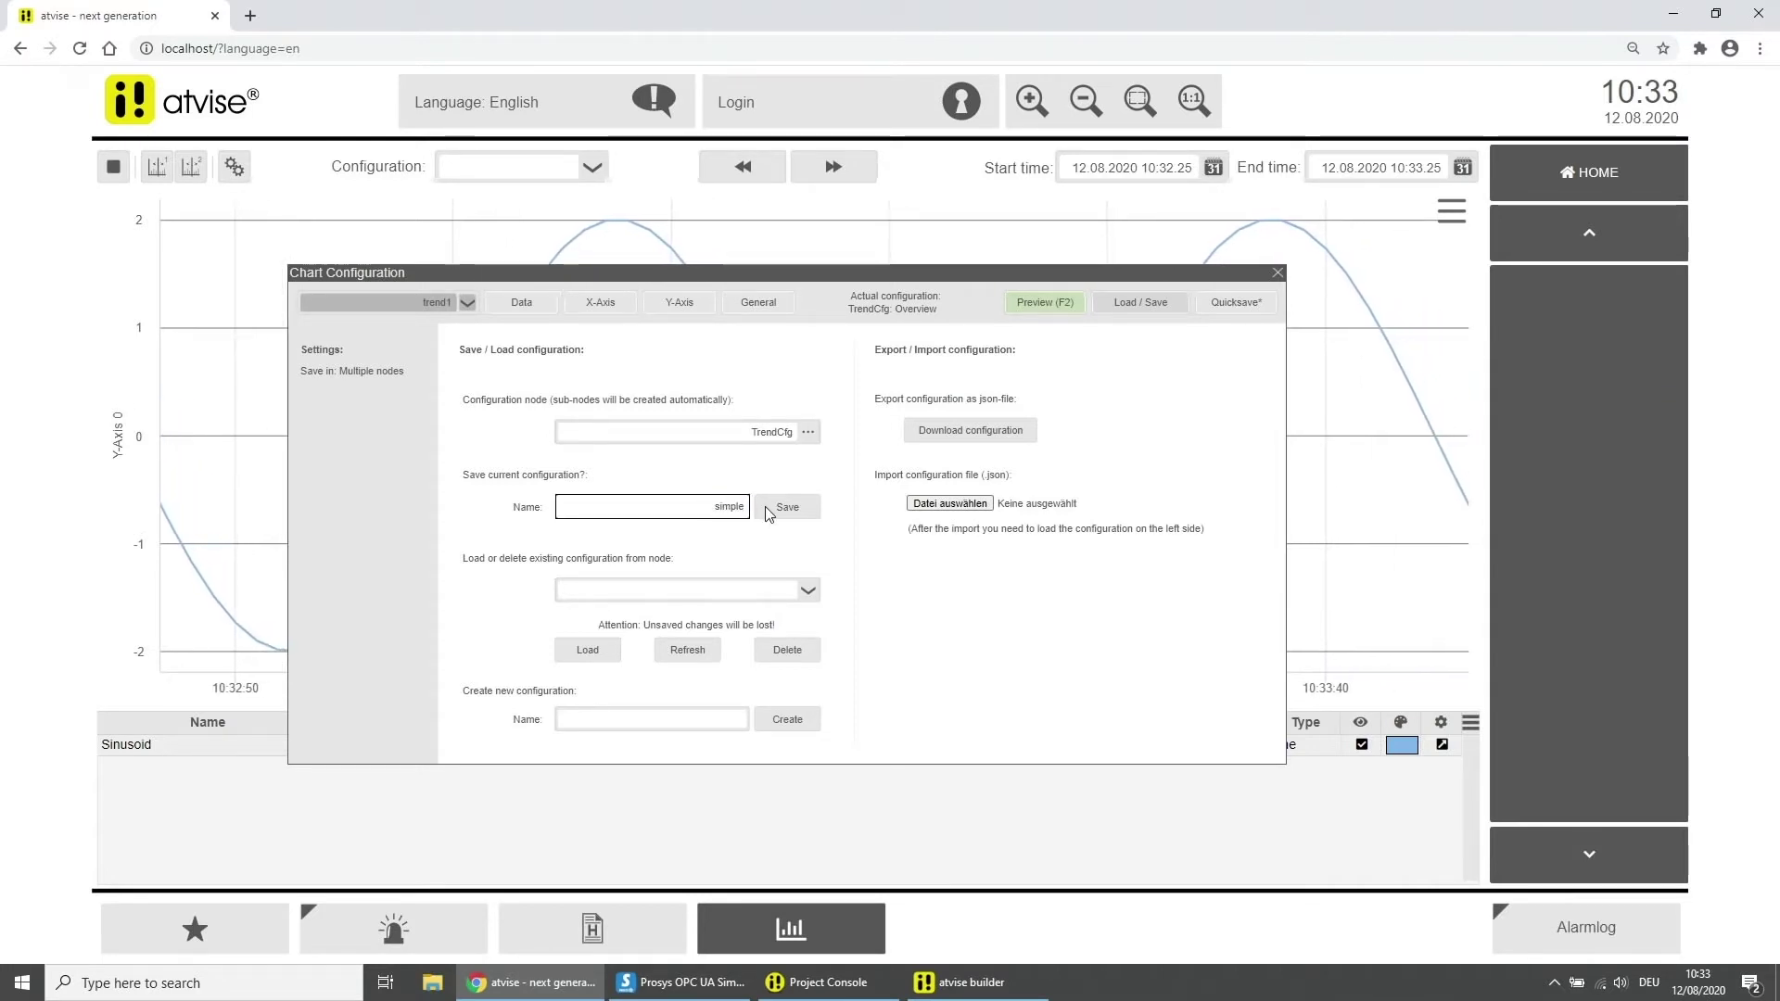
left_click(765, 506)
Step: Save the same chart configuration once more under the name simple 2
left_click(748, 508)
type("2")
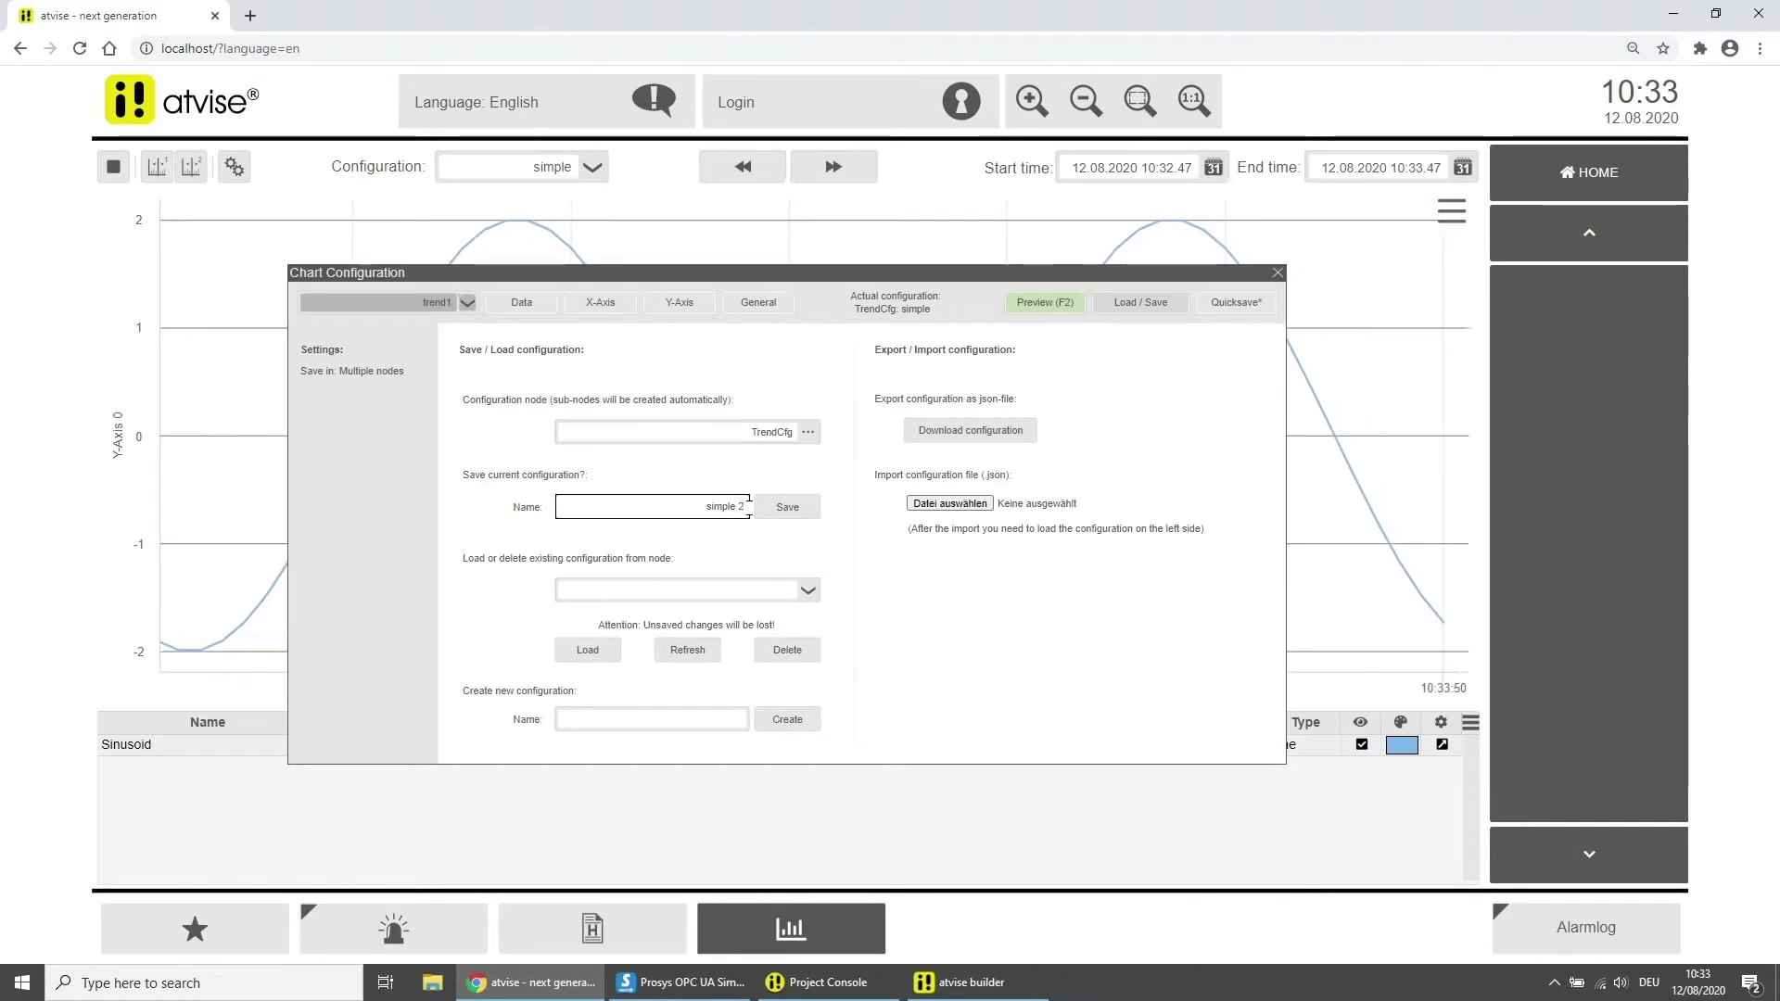
left_click(794, 510)
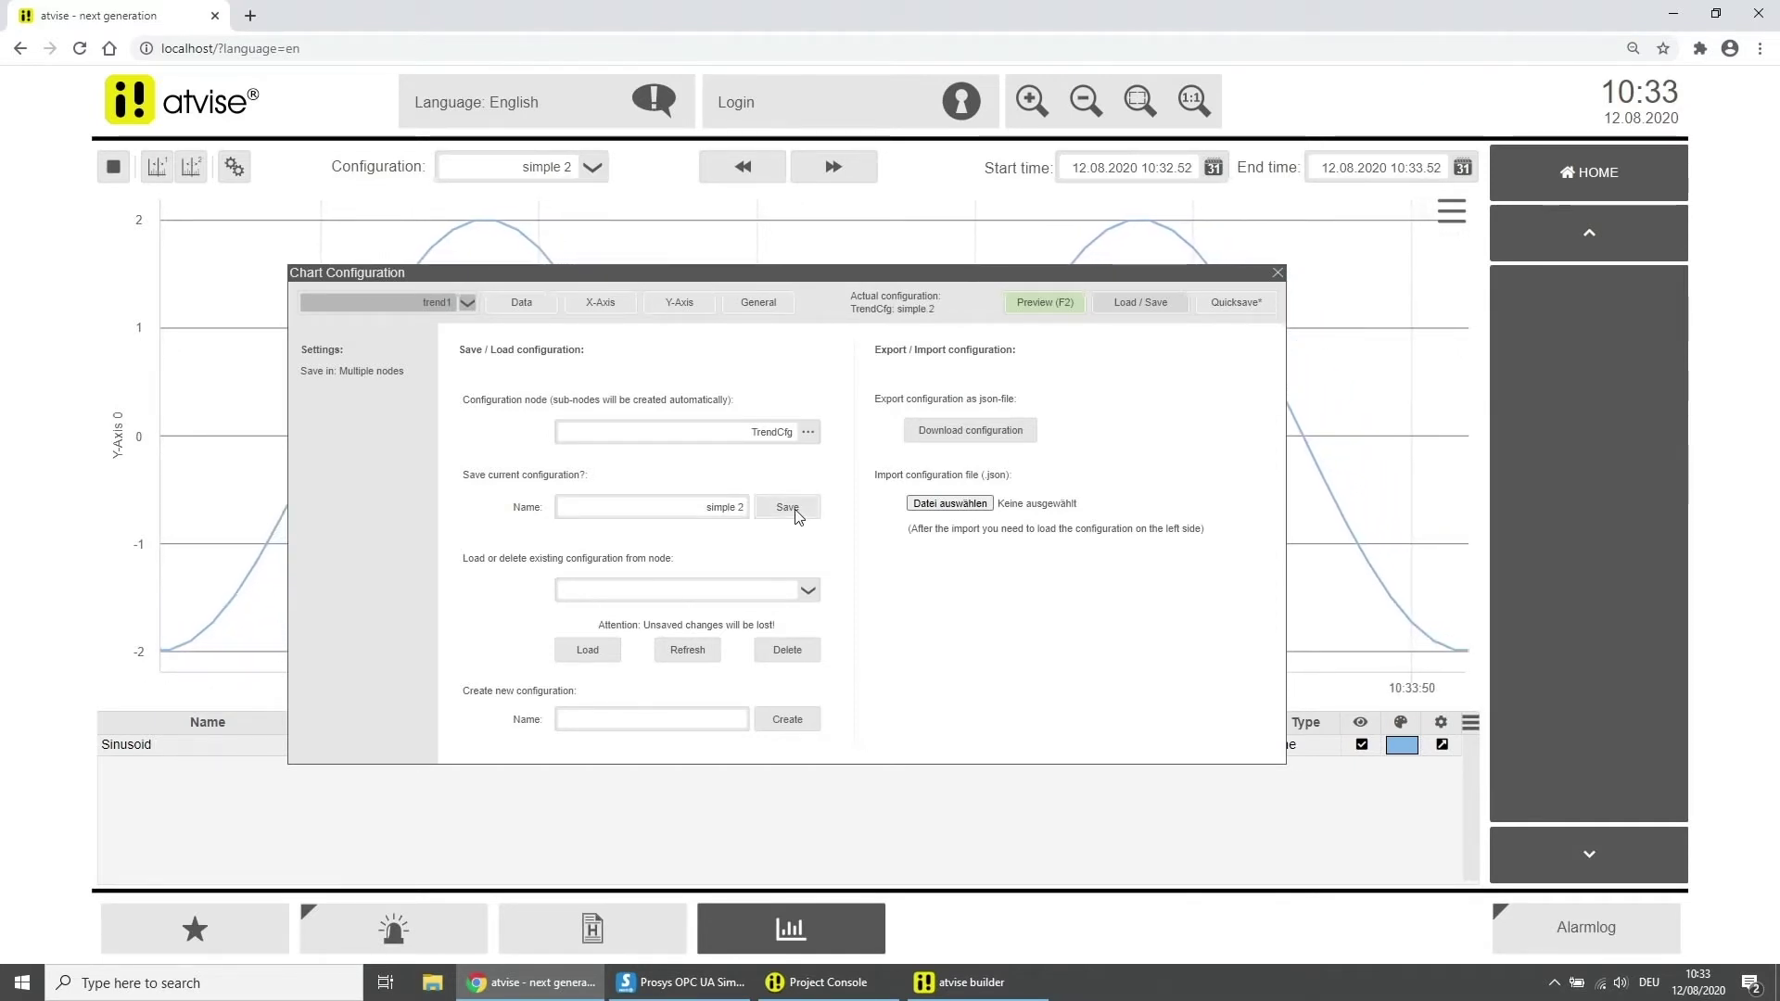
Step: Delete the saved configuration simple 2 from the configuration node
left_click(807, 591)
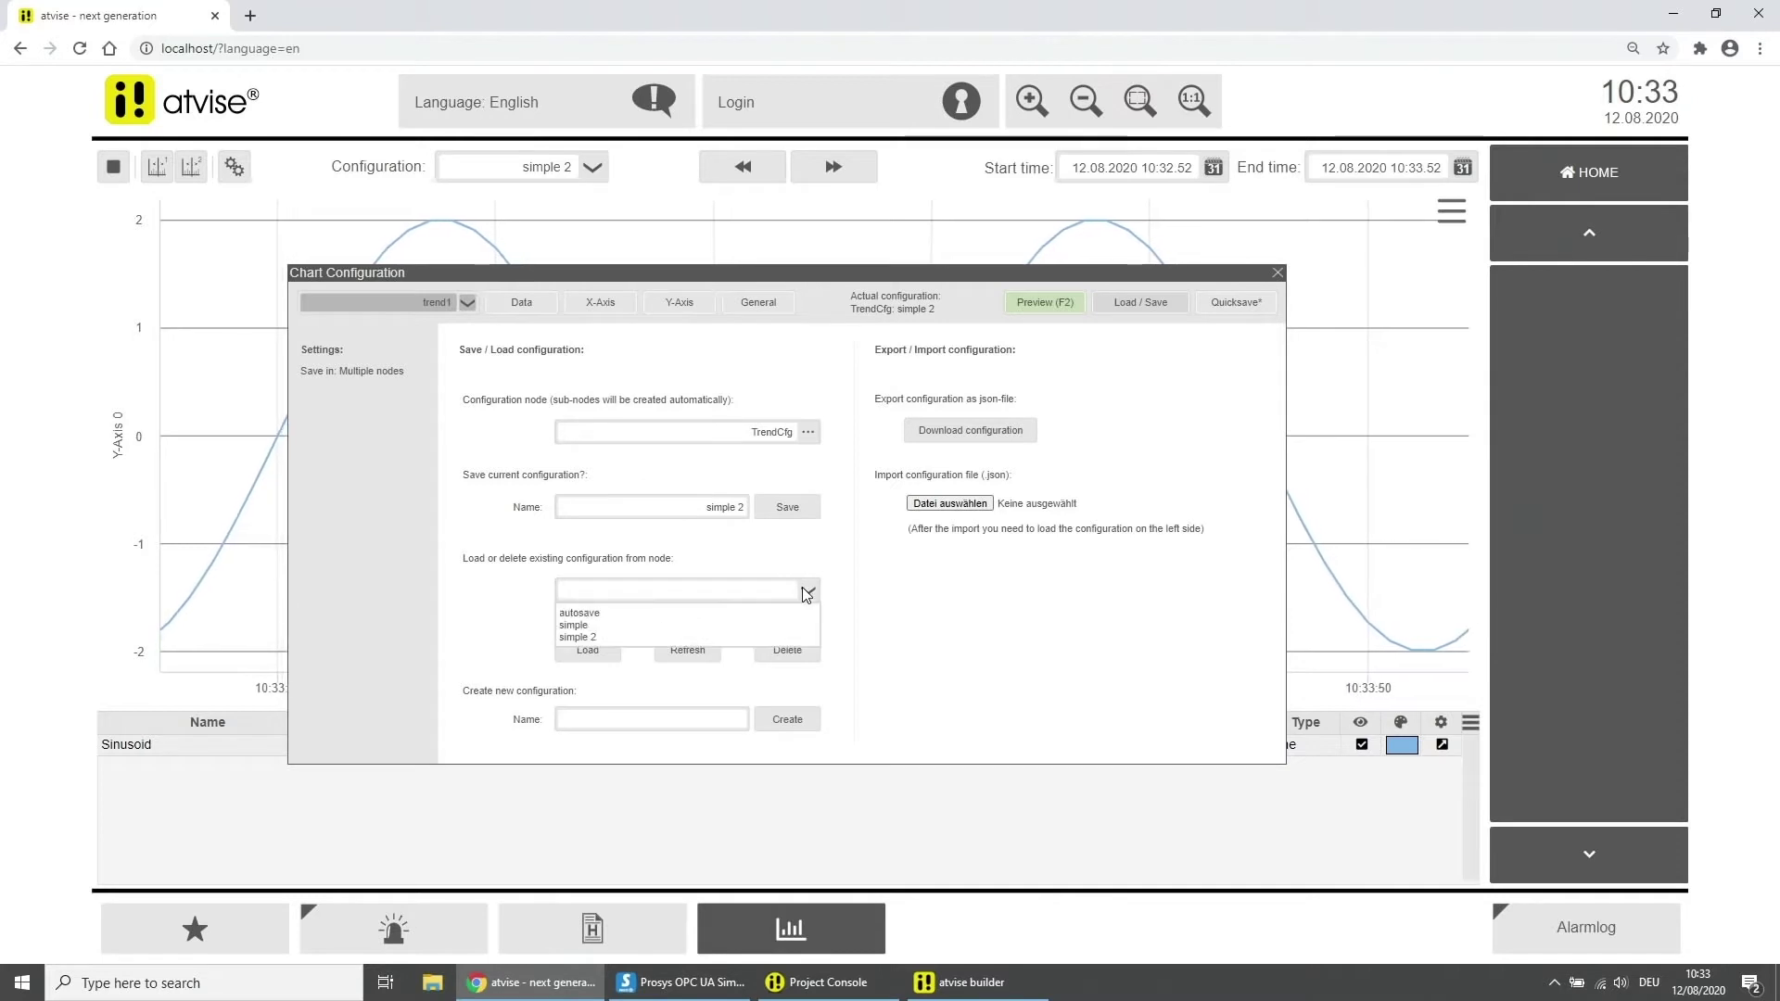
left_click(745, 638)
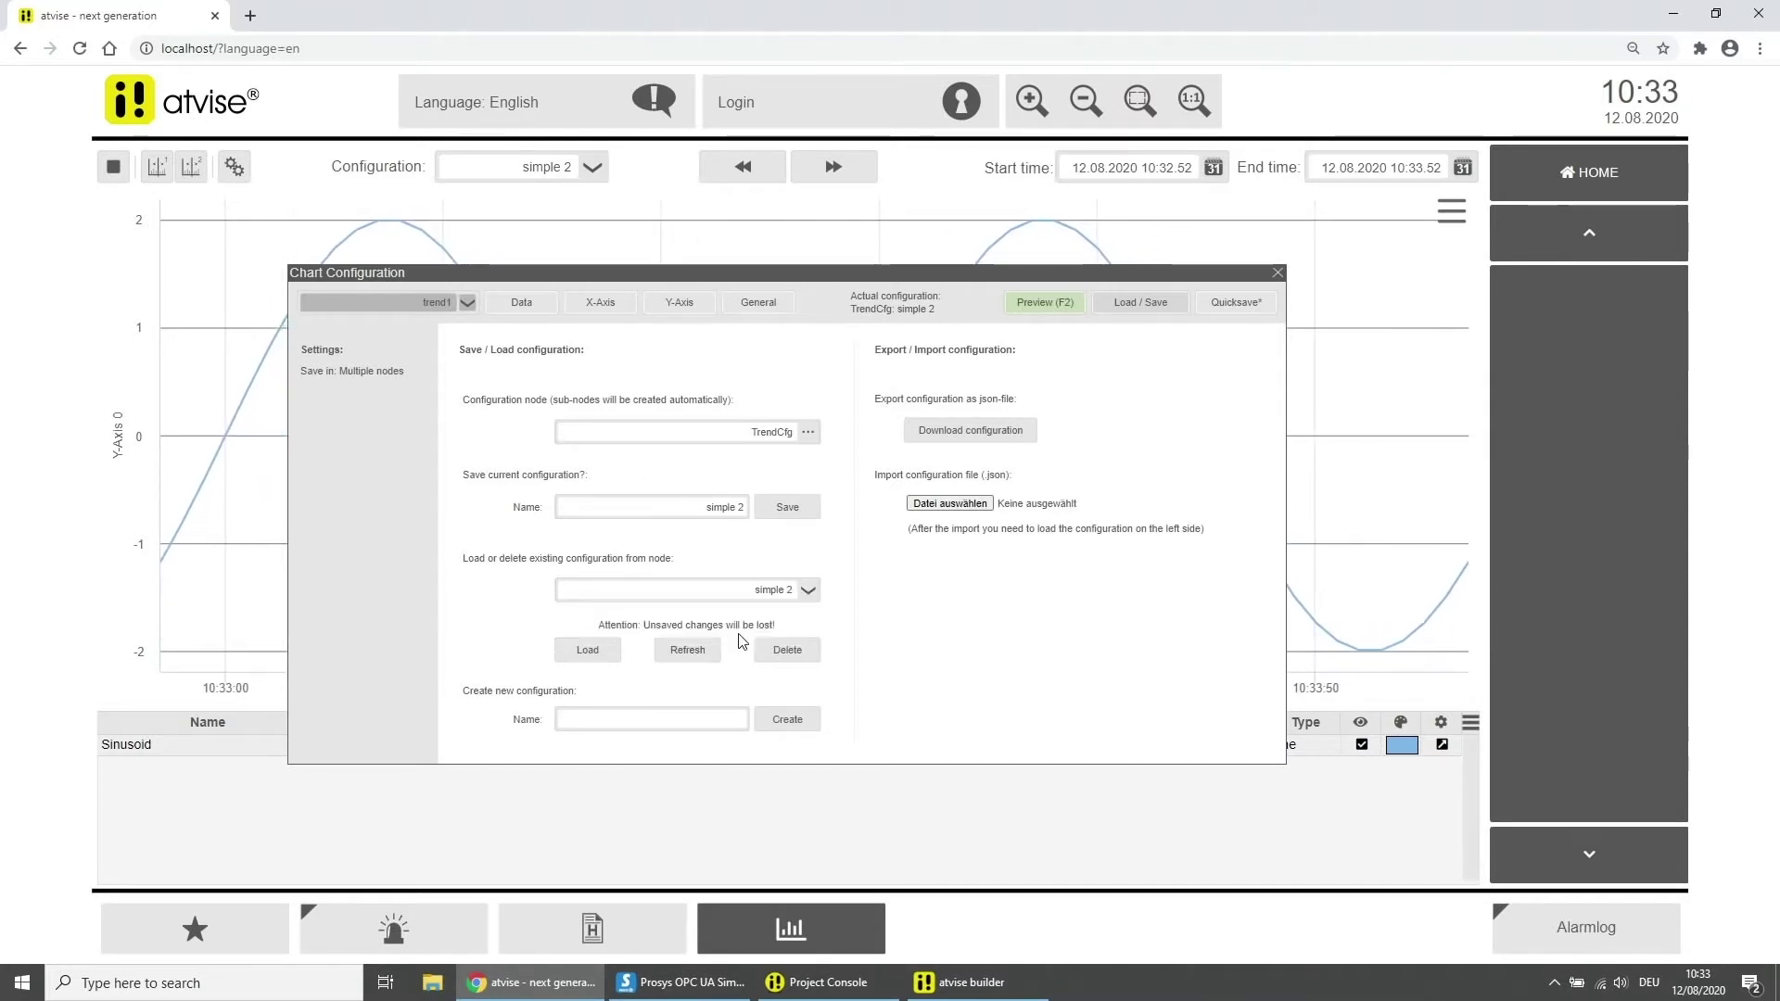
left_click(787, 649)
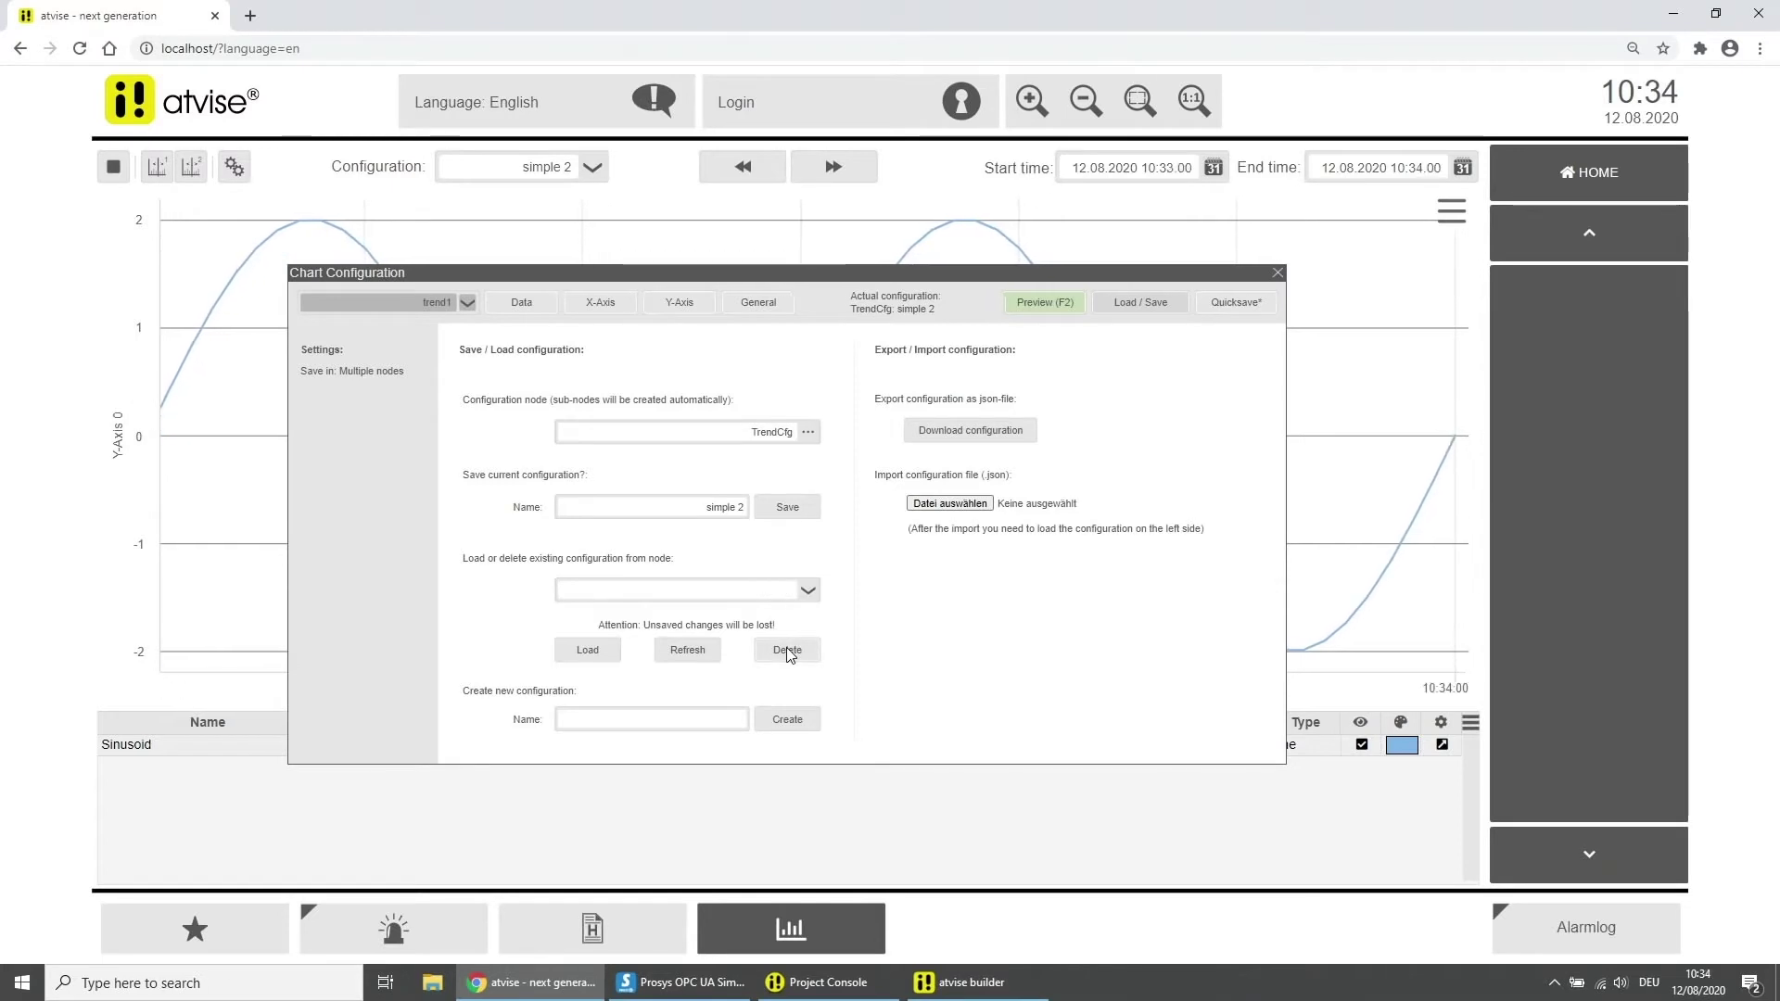
Step: Load the saved configuration simple and quicksave it
left_click(807, 592)
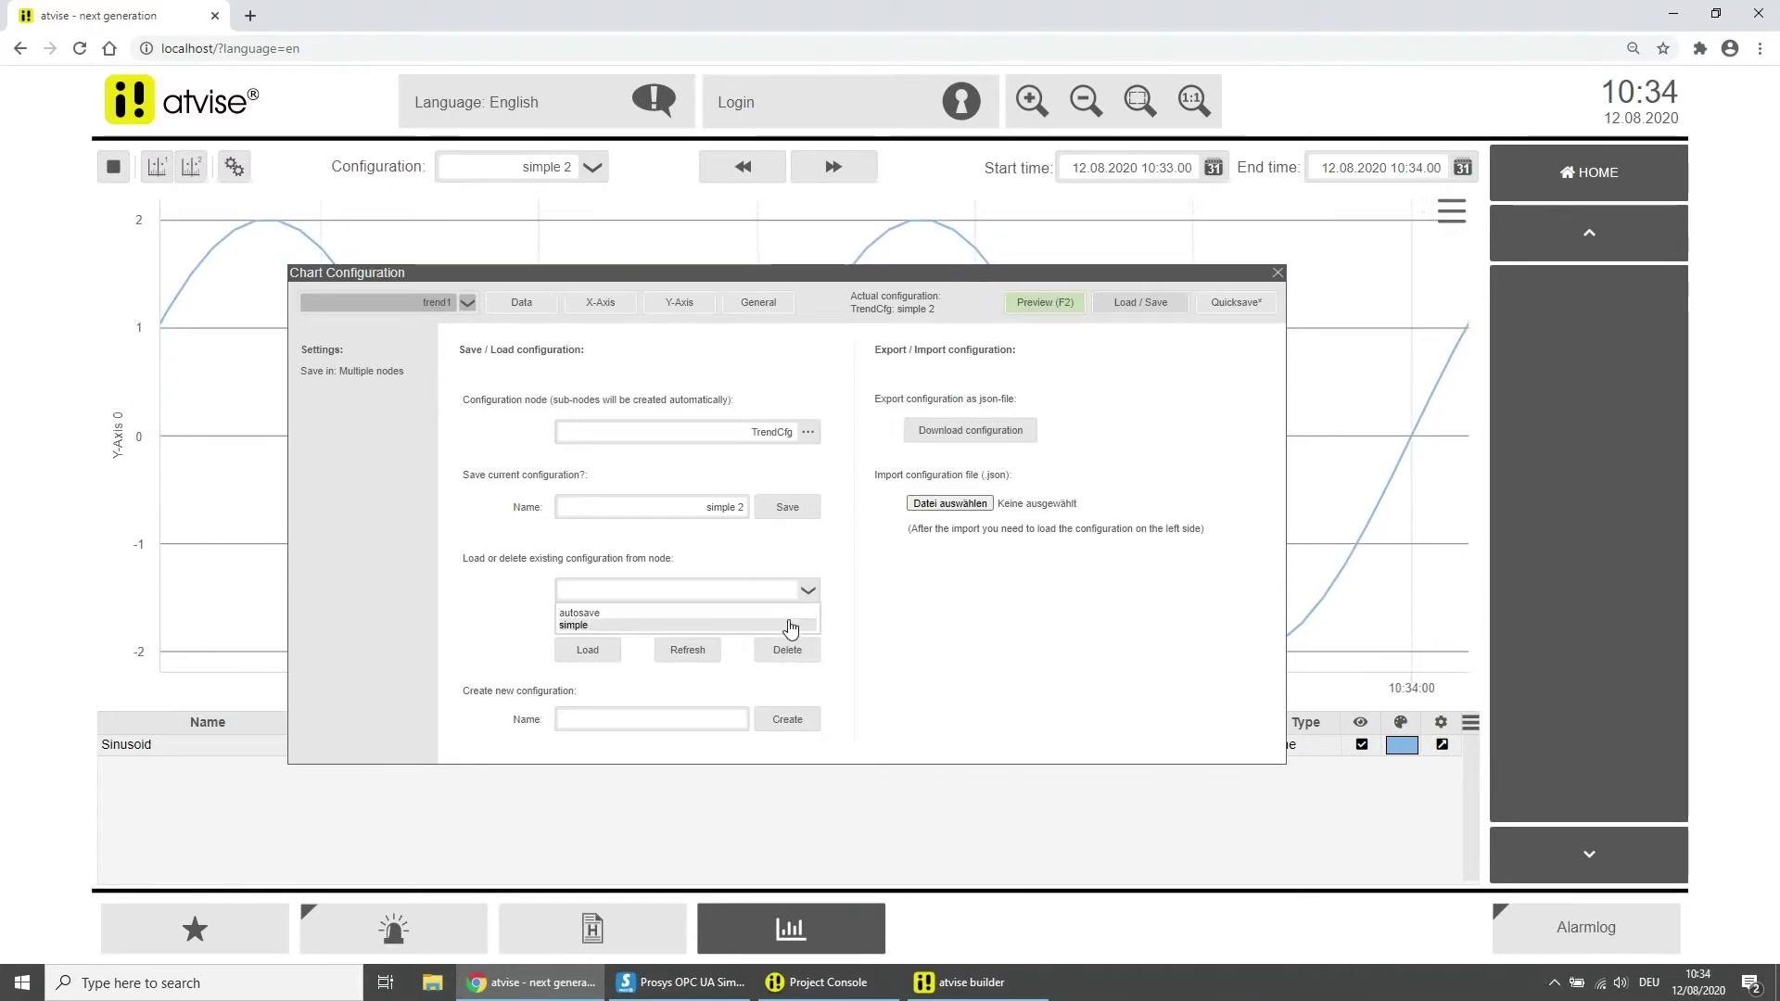
left_click(789, 625)
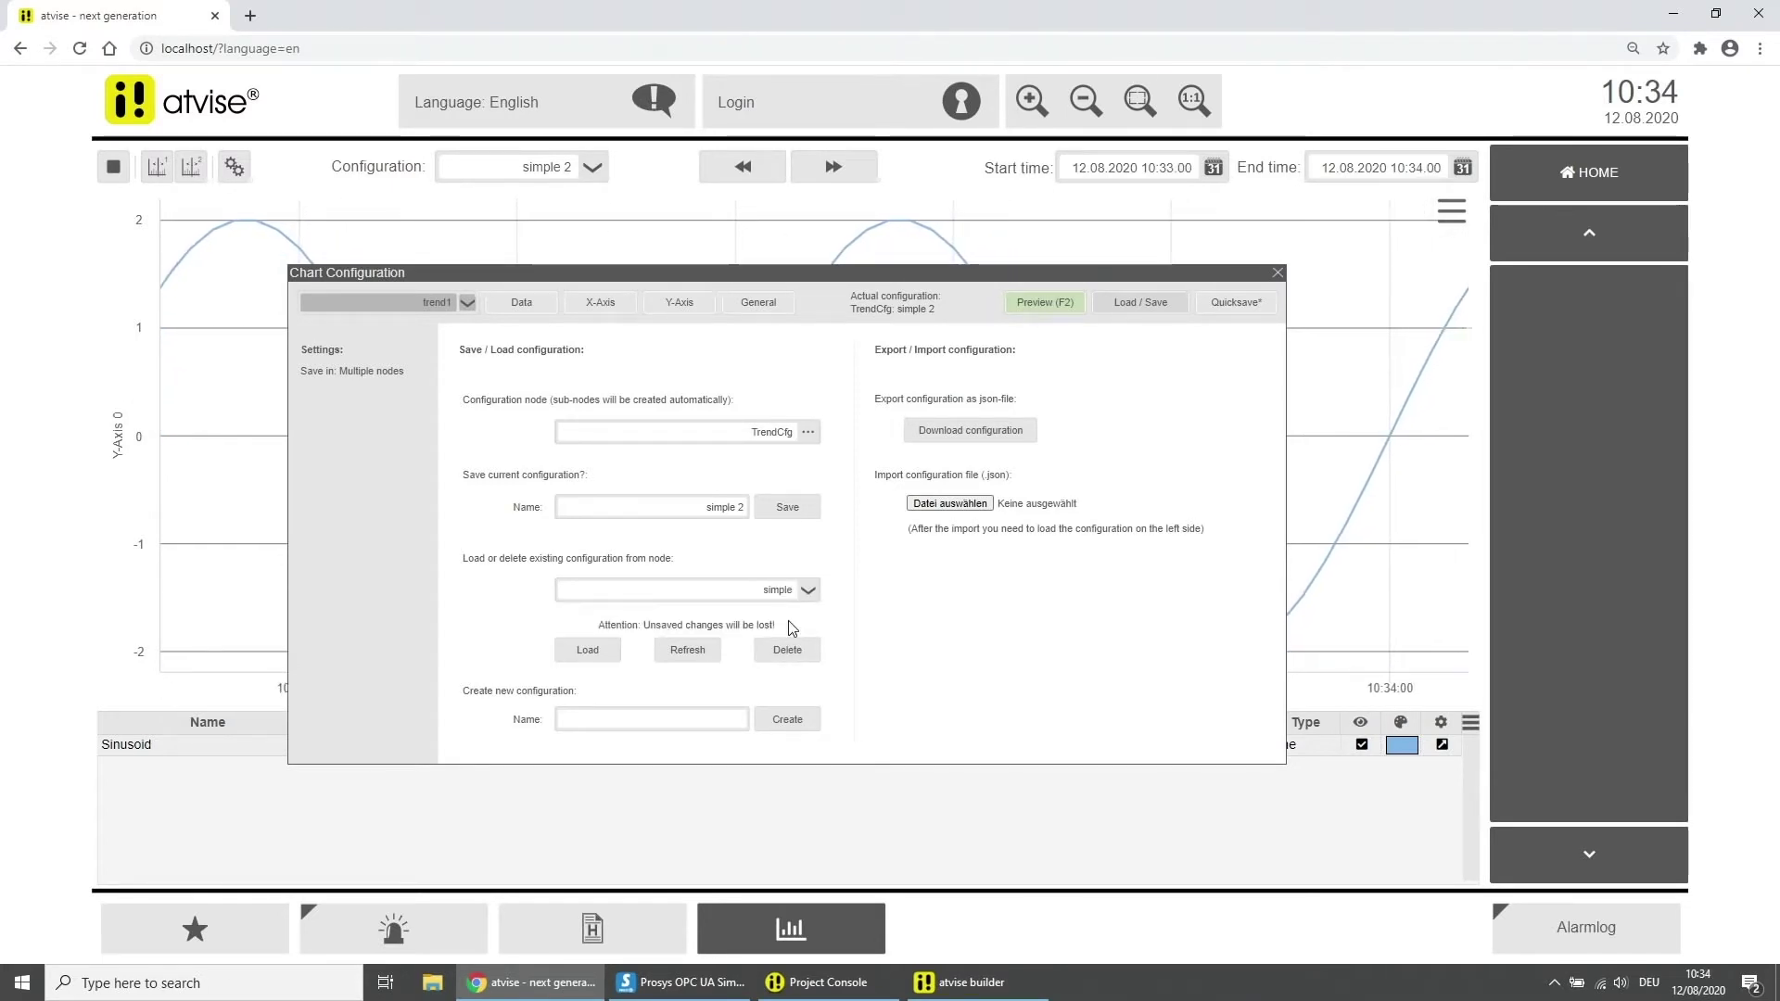
left_click(581, 651)
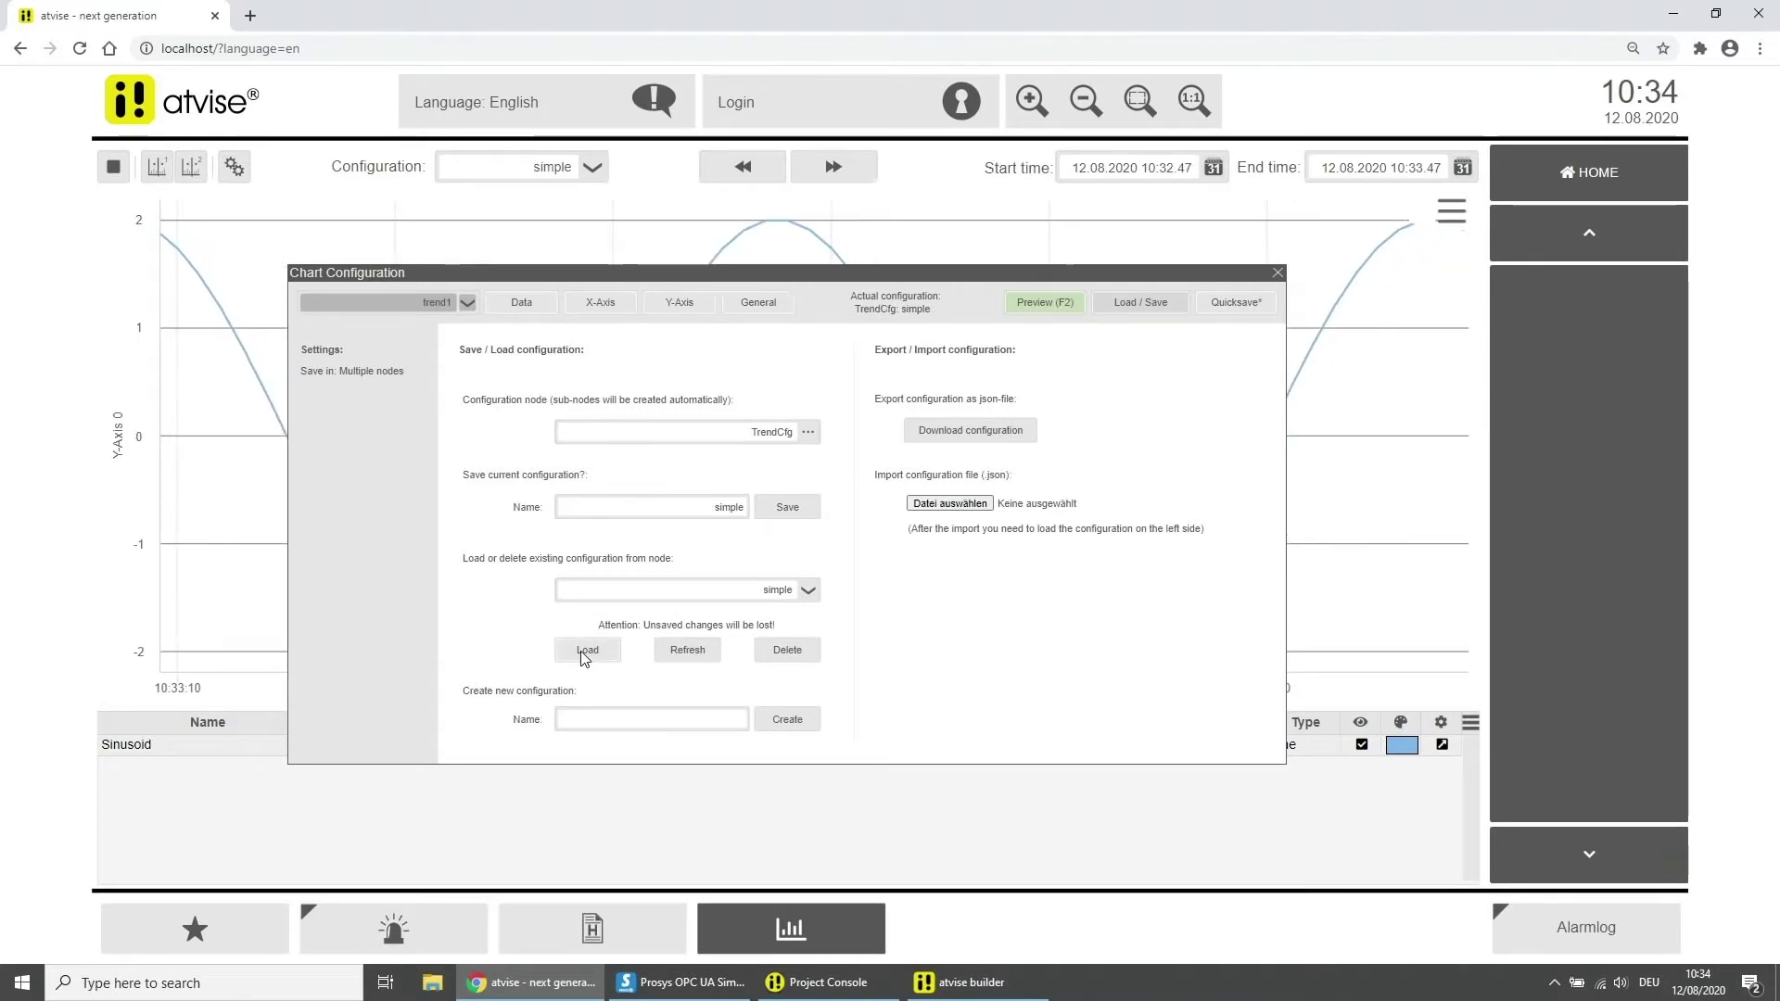
left_click(1216, 304)
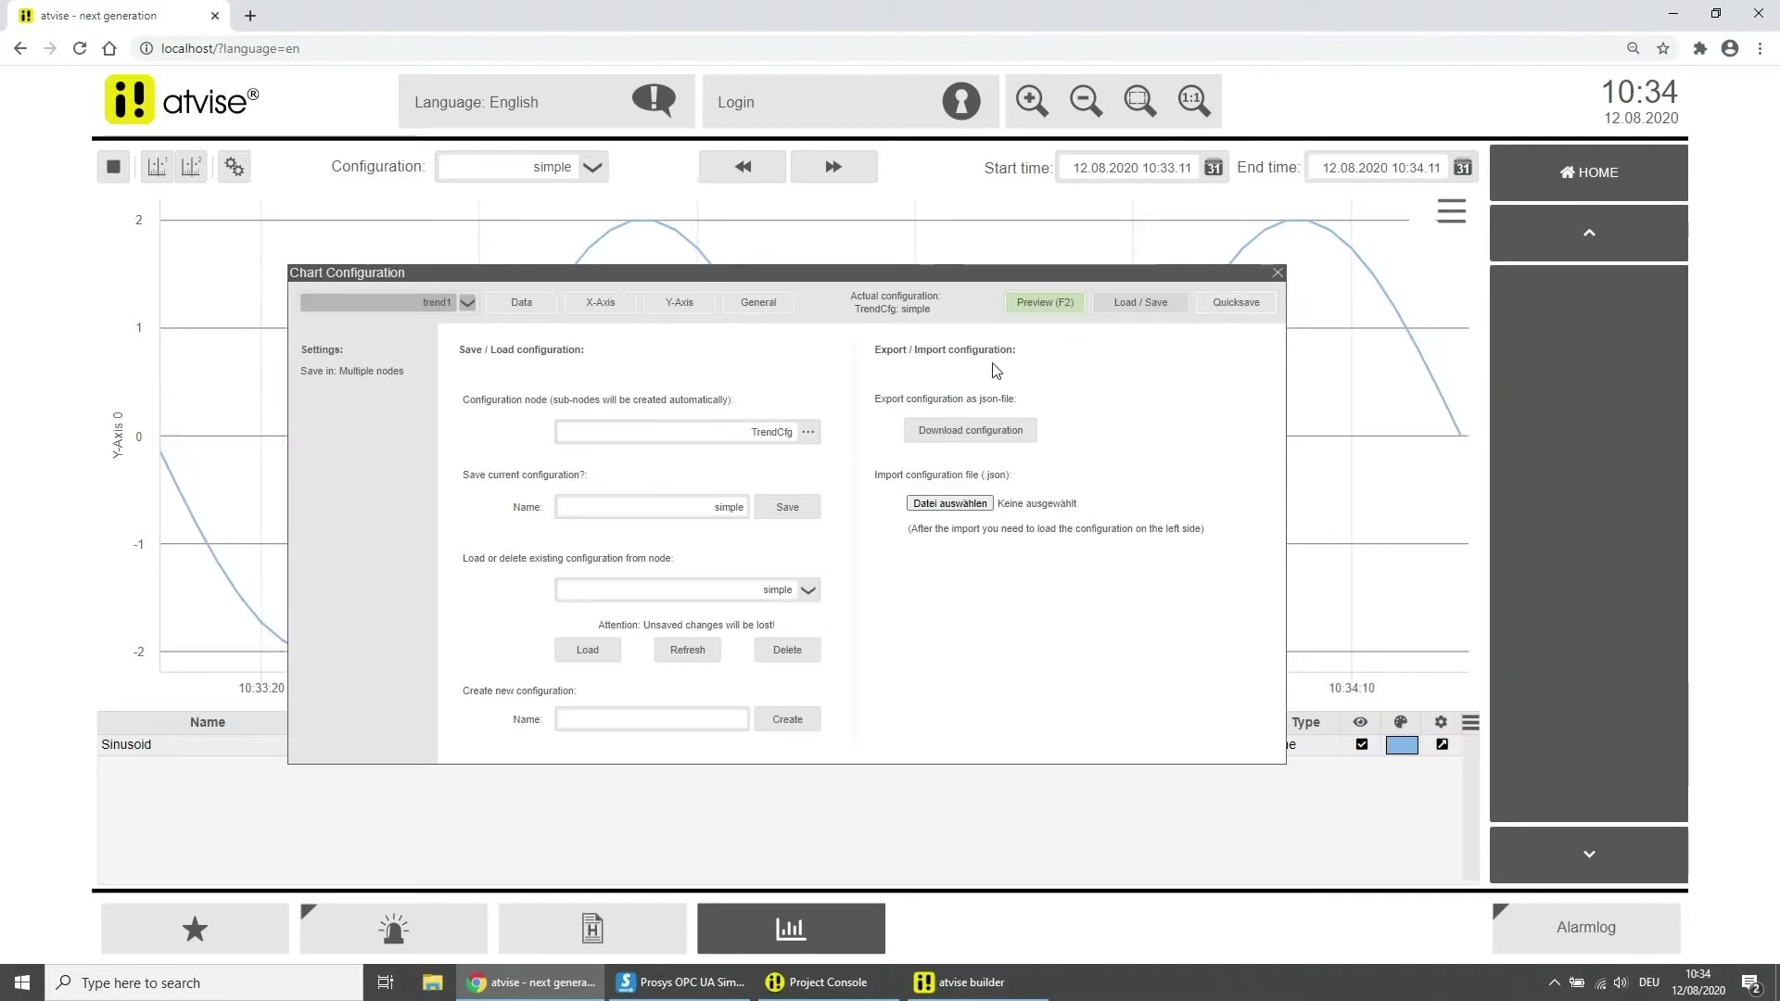
left_click(808, 432)
mouse_move(781, 482)
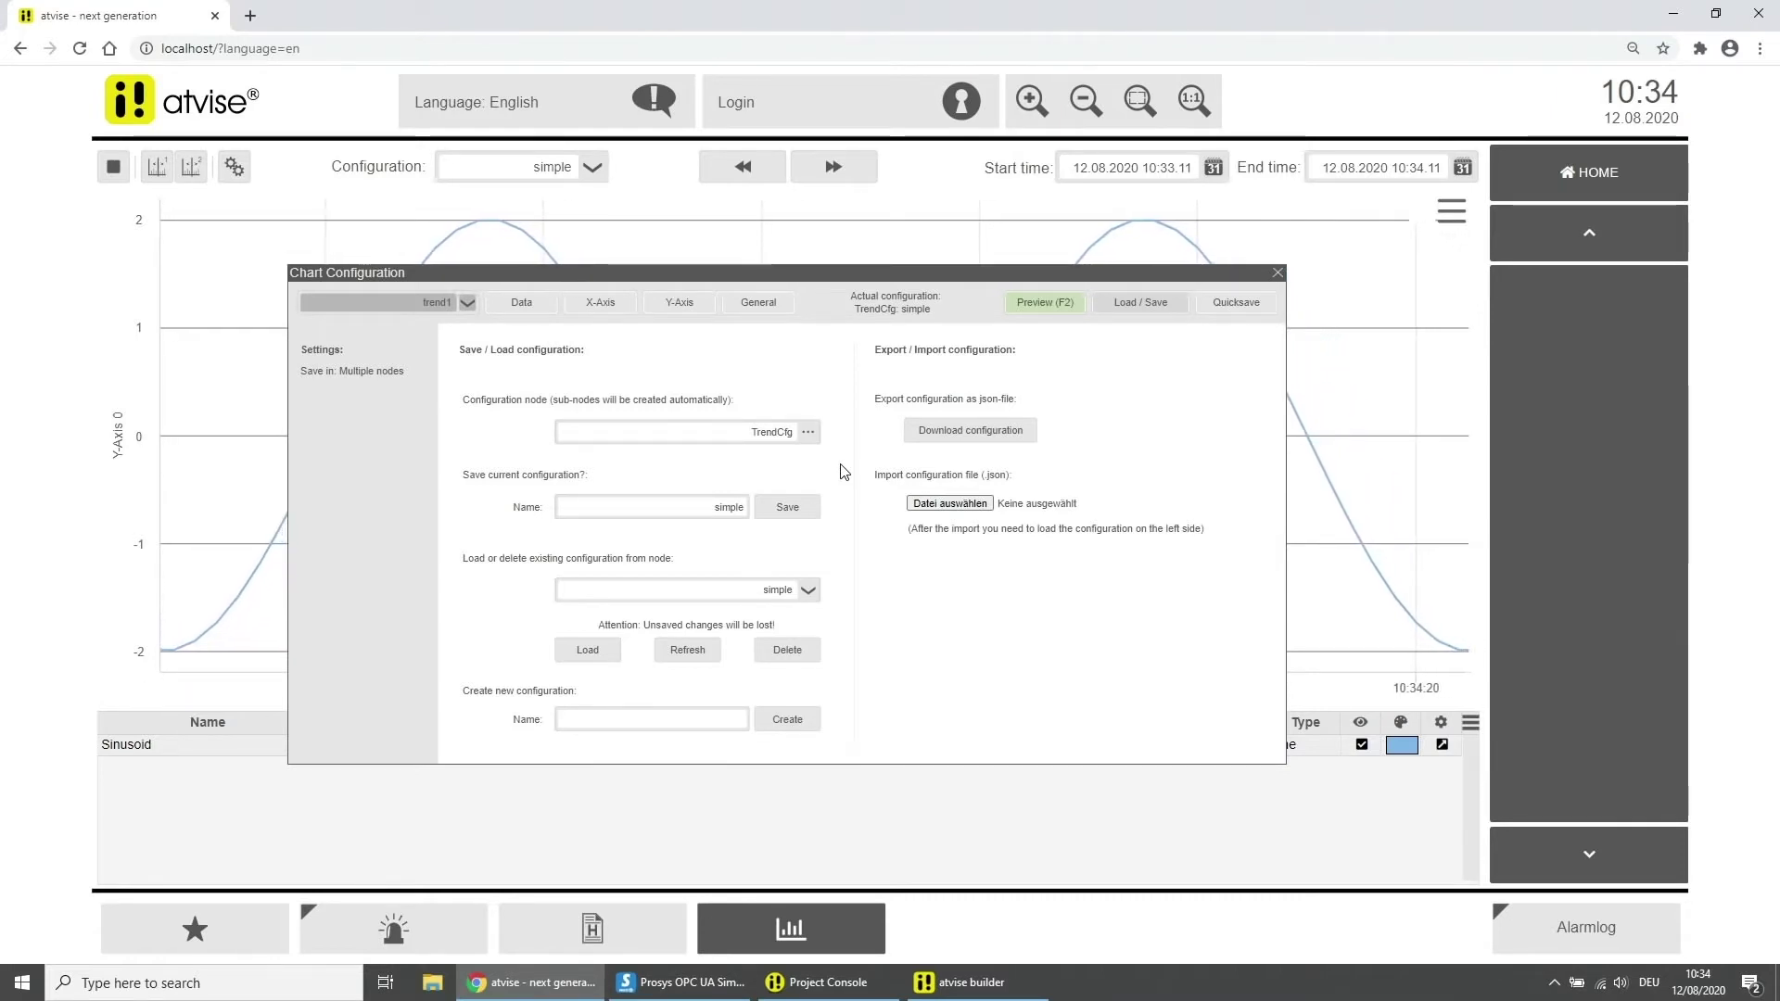
Step: Create a new chart configuration named my first Chart
left_click(725, 719)
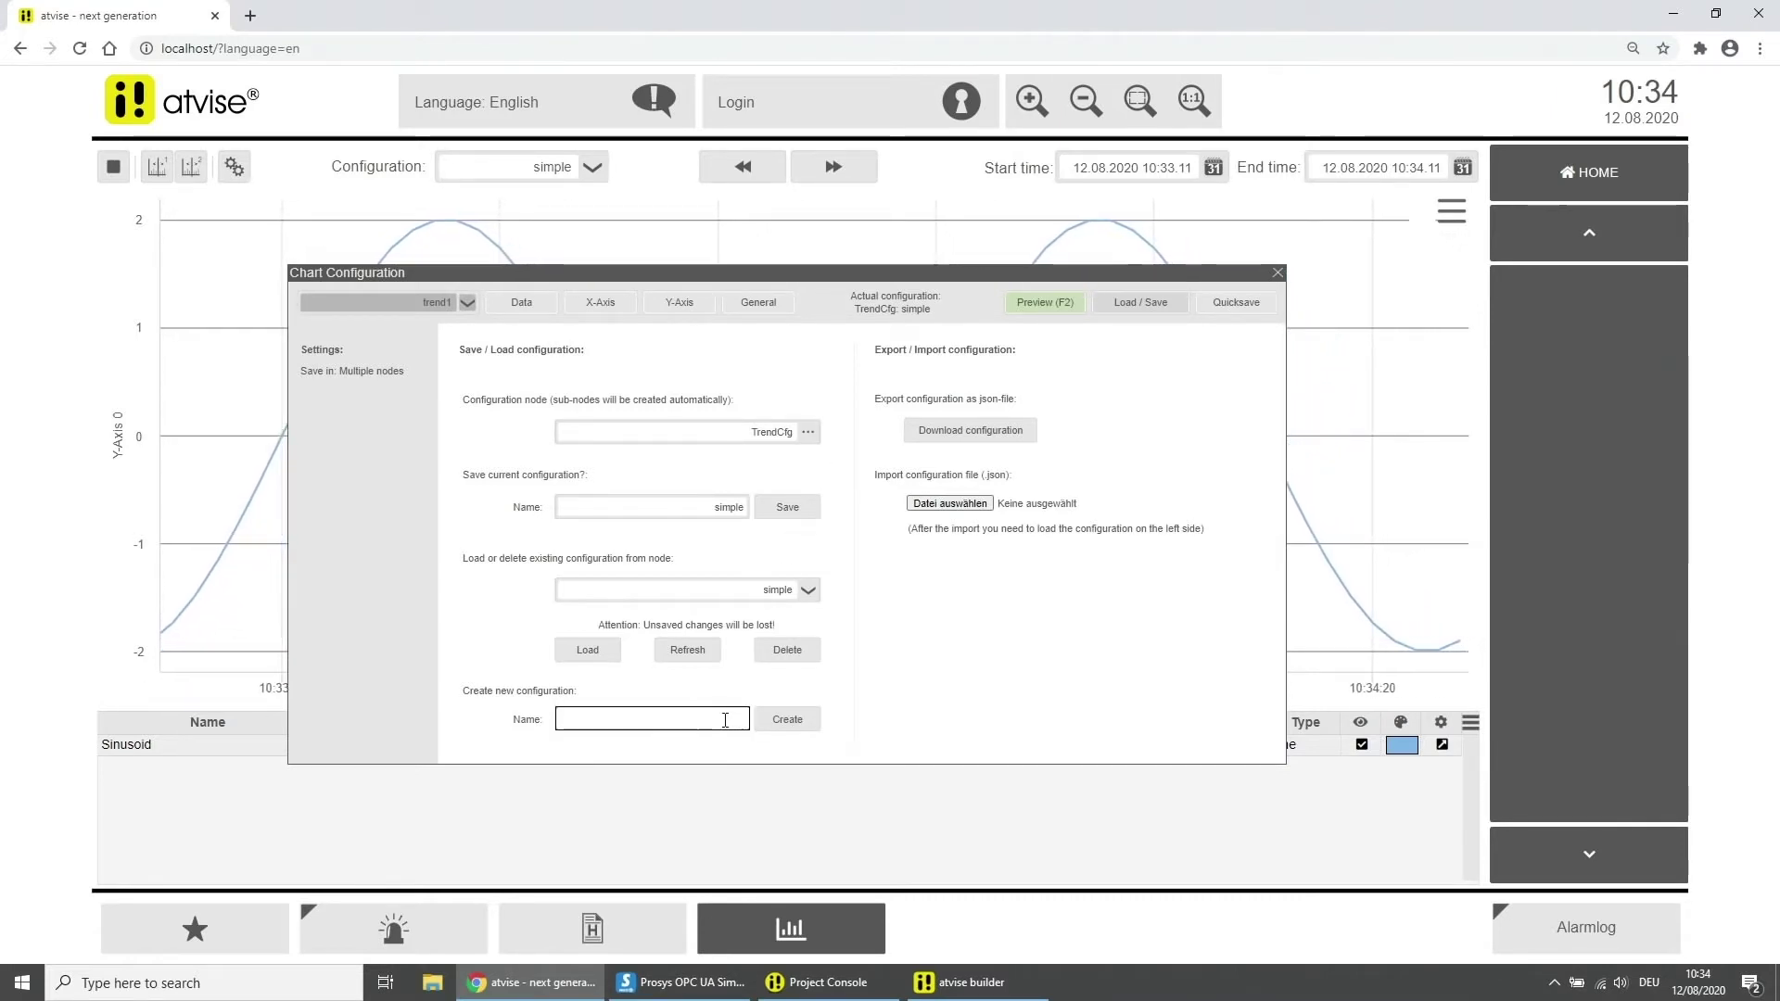
type("my")
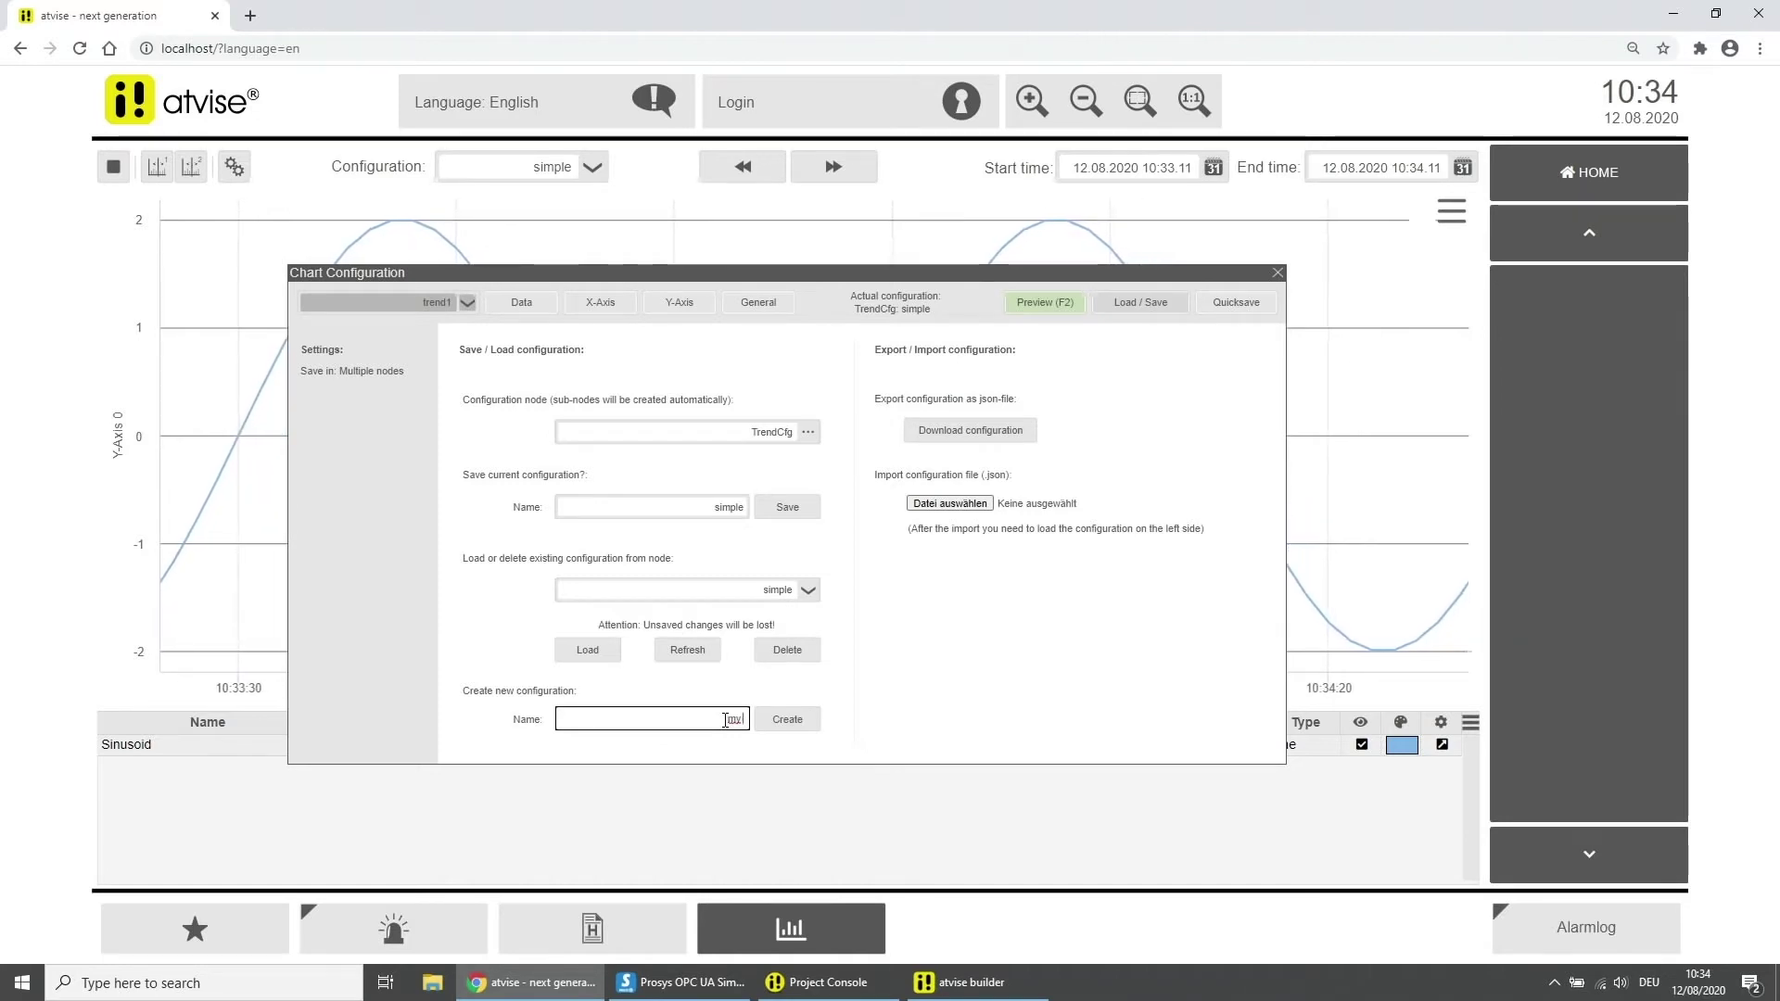
type(" first C")
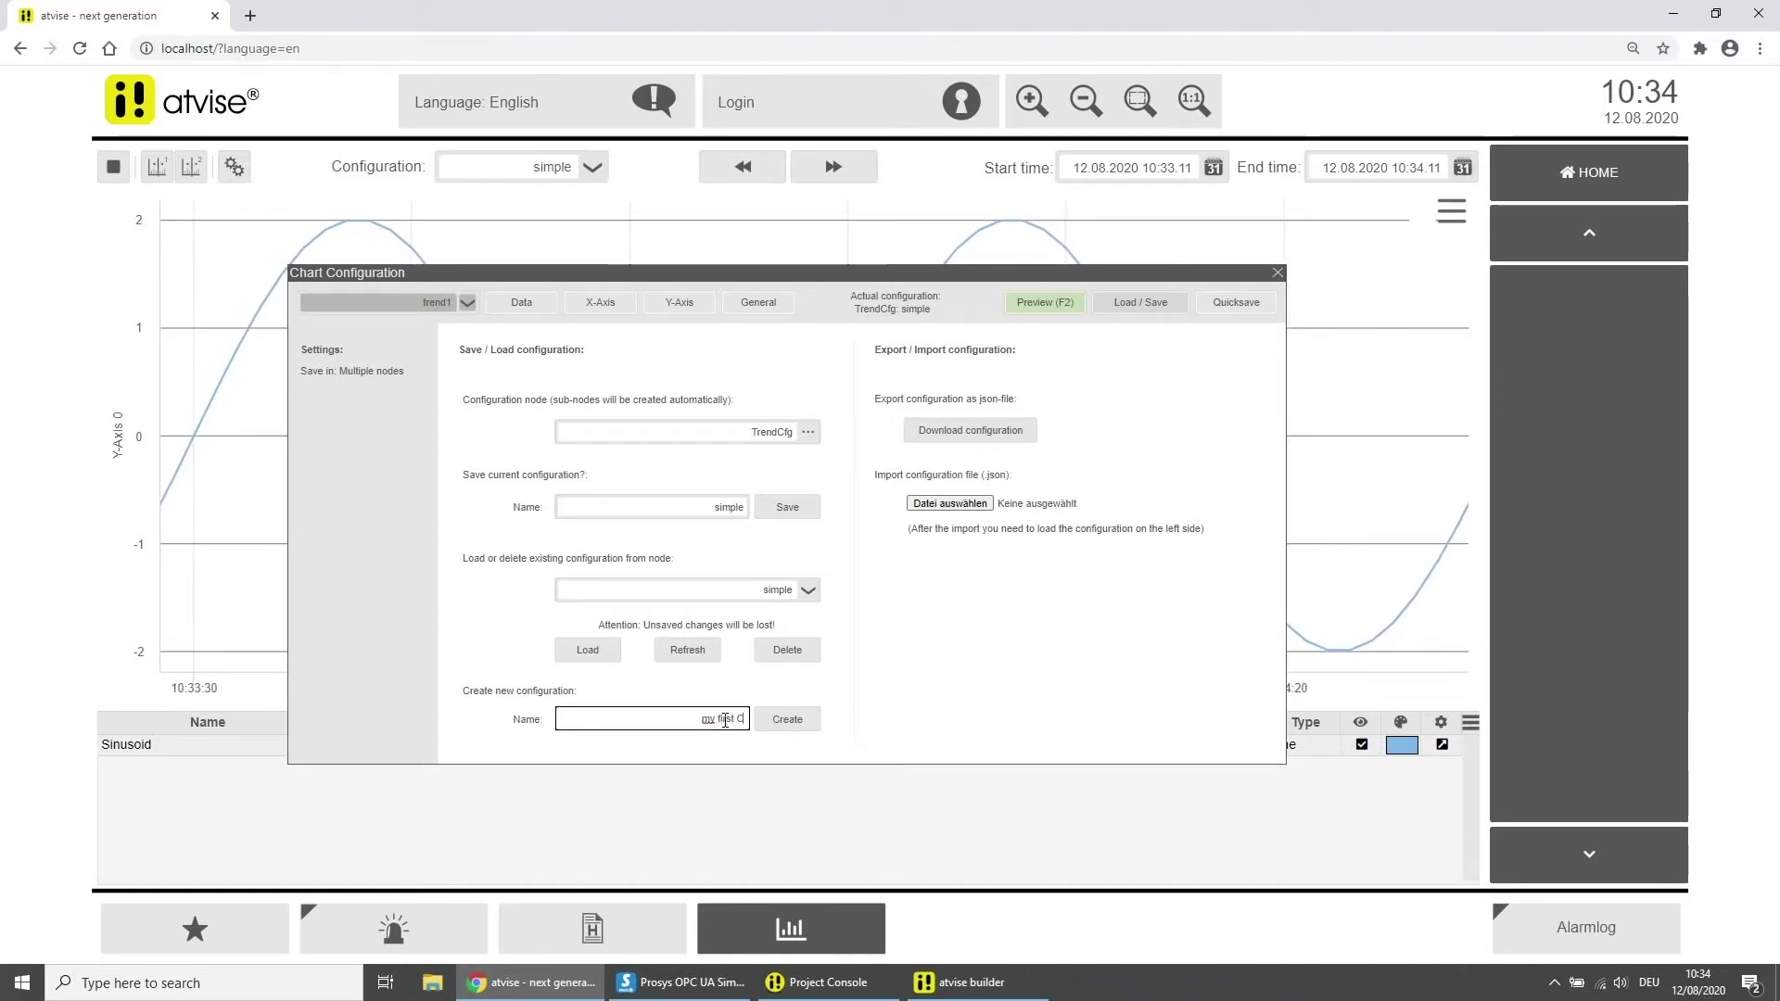
type("hart")
left_click(787, 721)
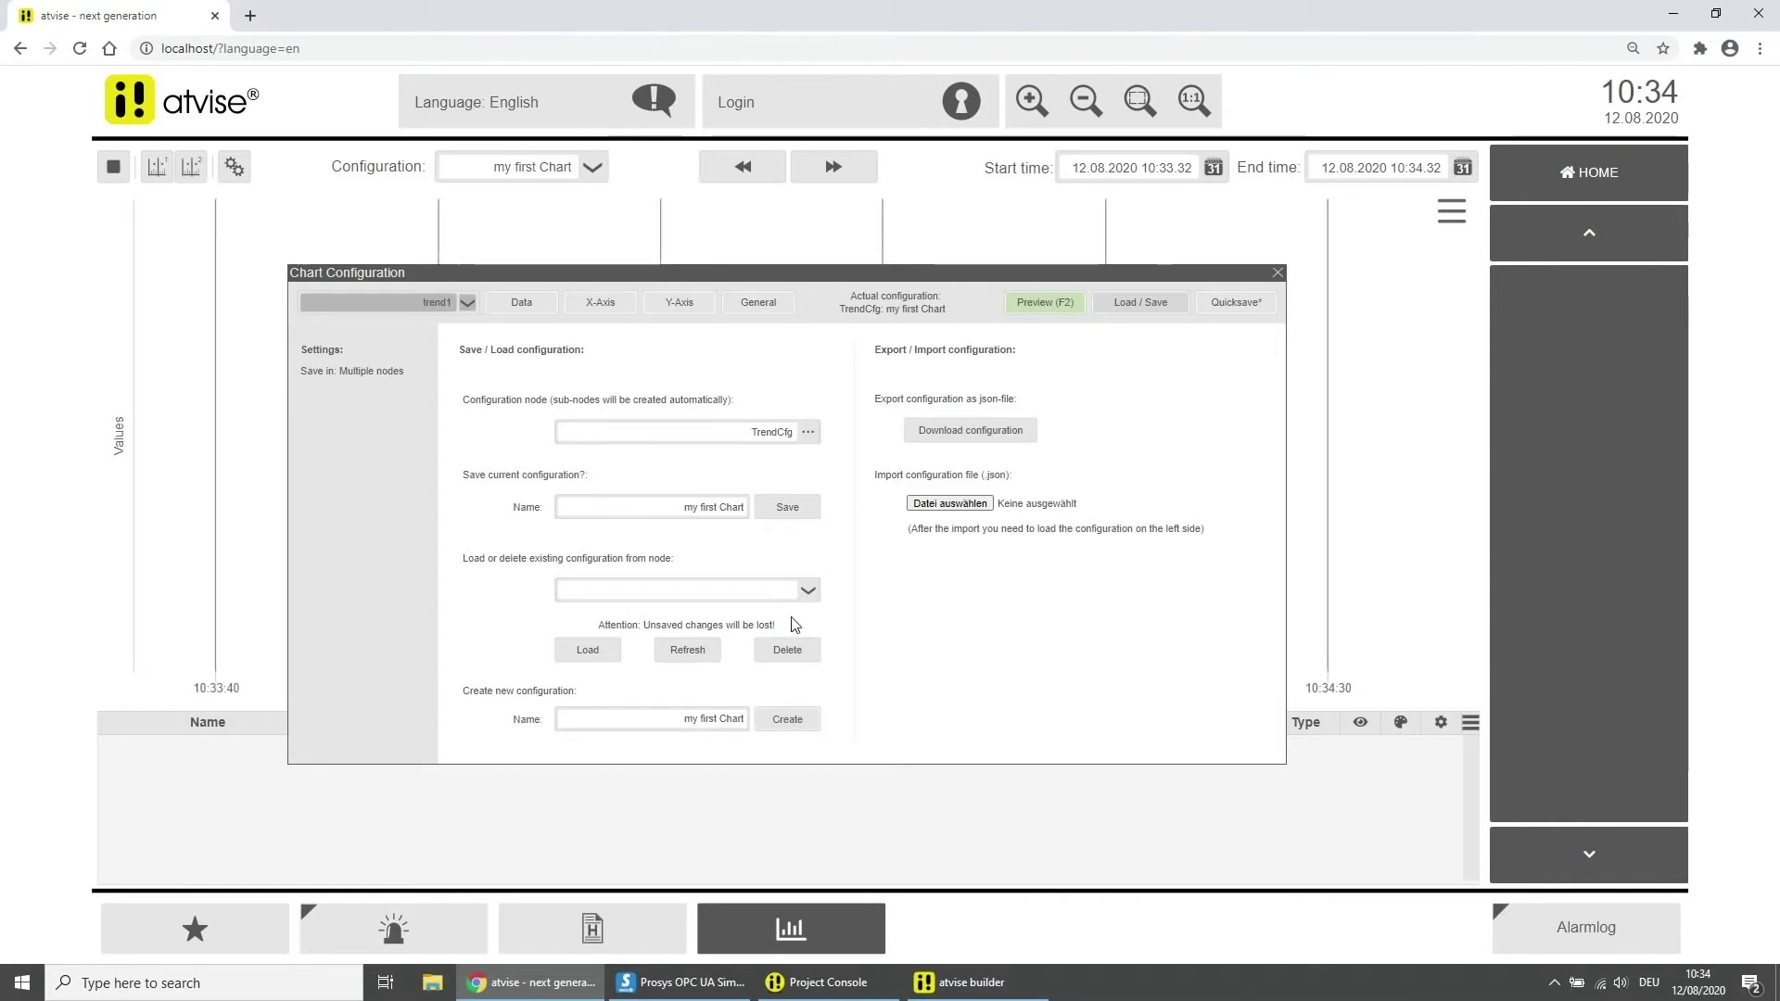
Step: Set the chart title to First Chart in the general configuration
left_click(758, 302)
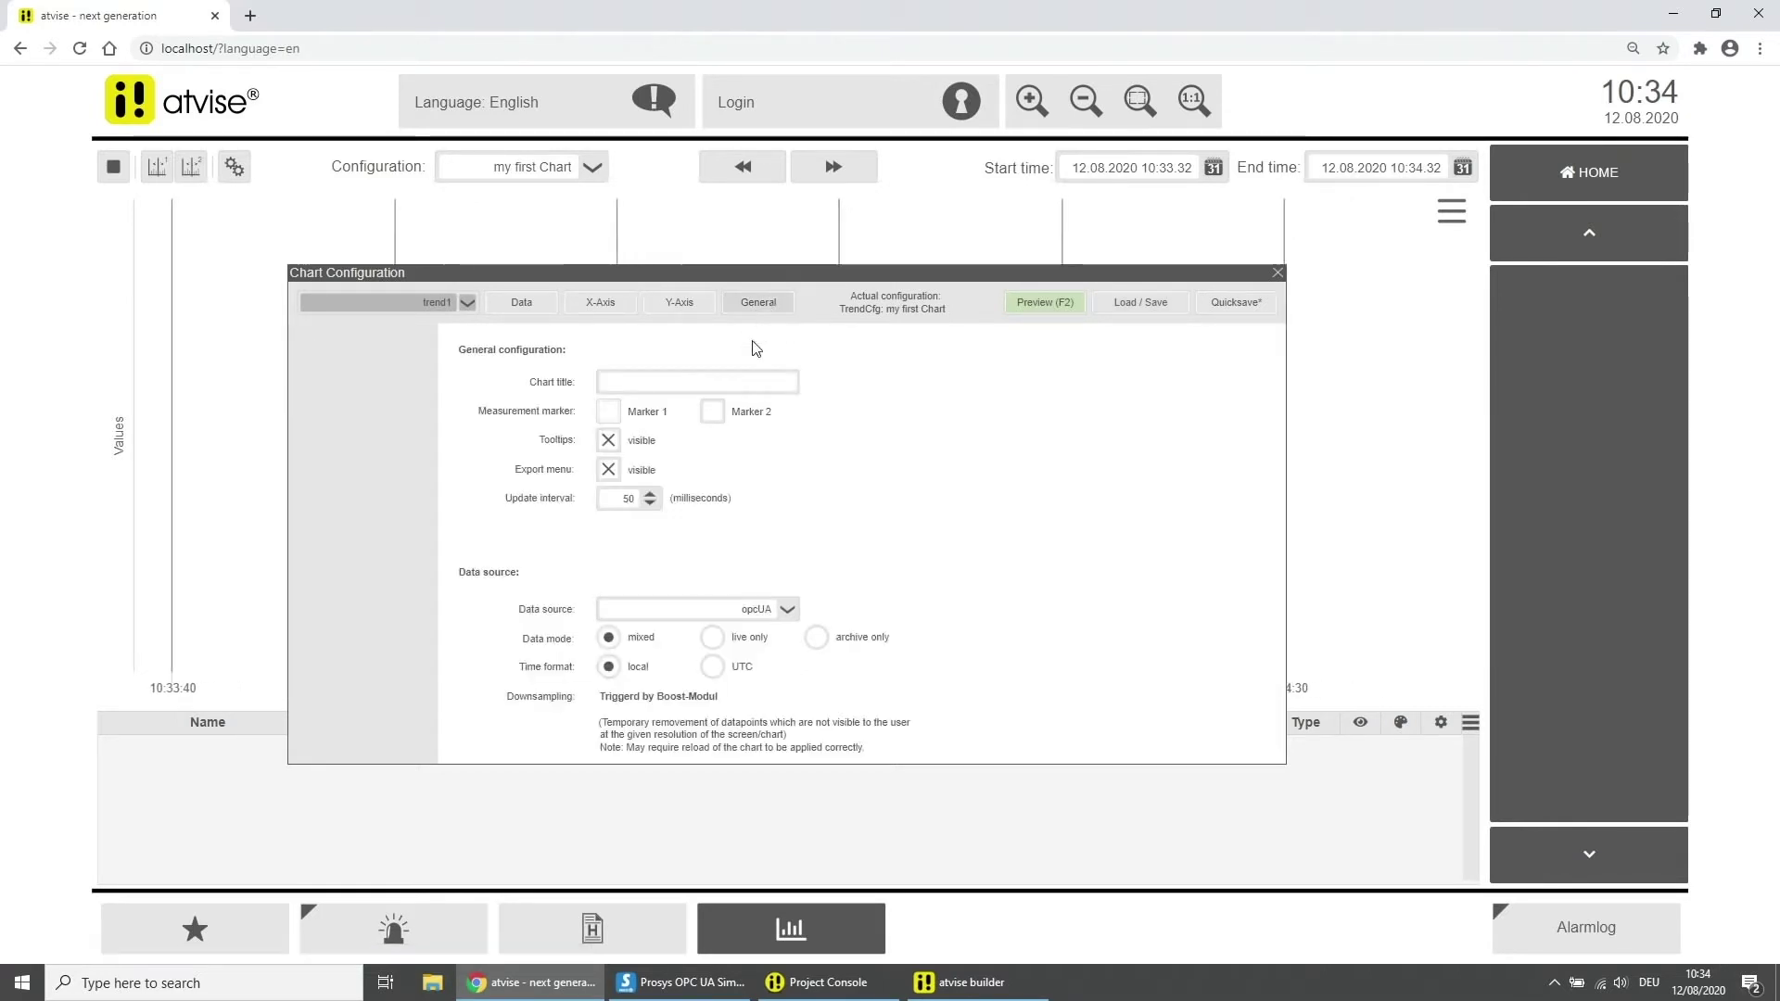
left_click(746, 384)
type("First Chart")
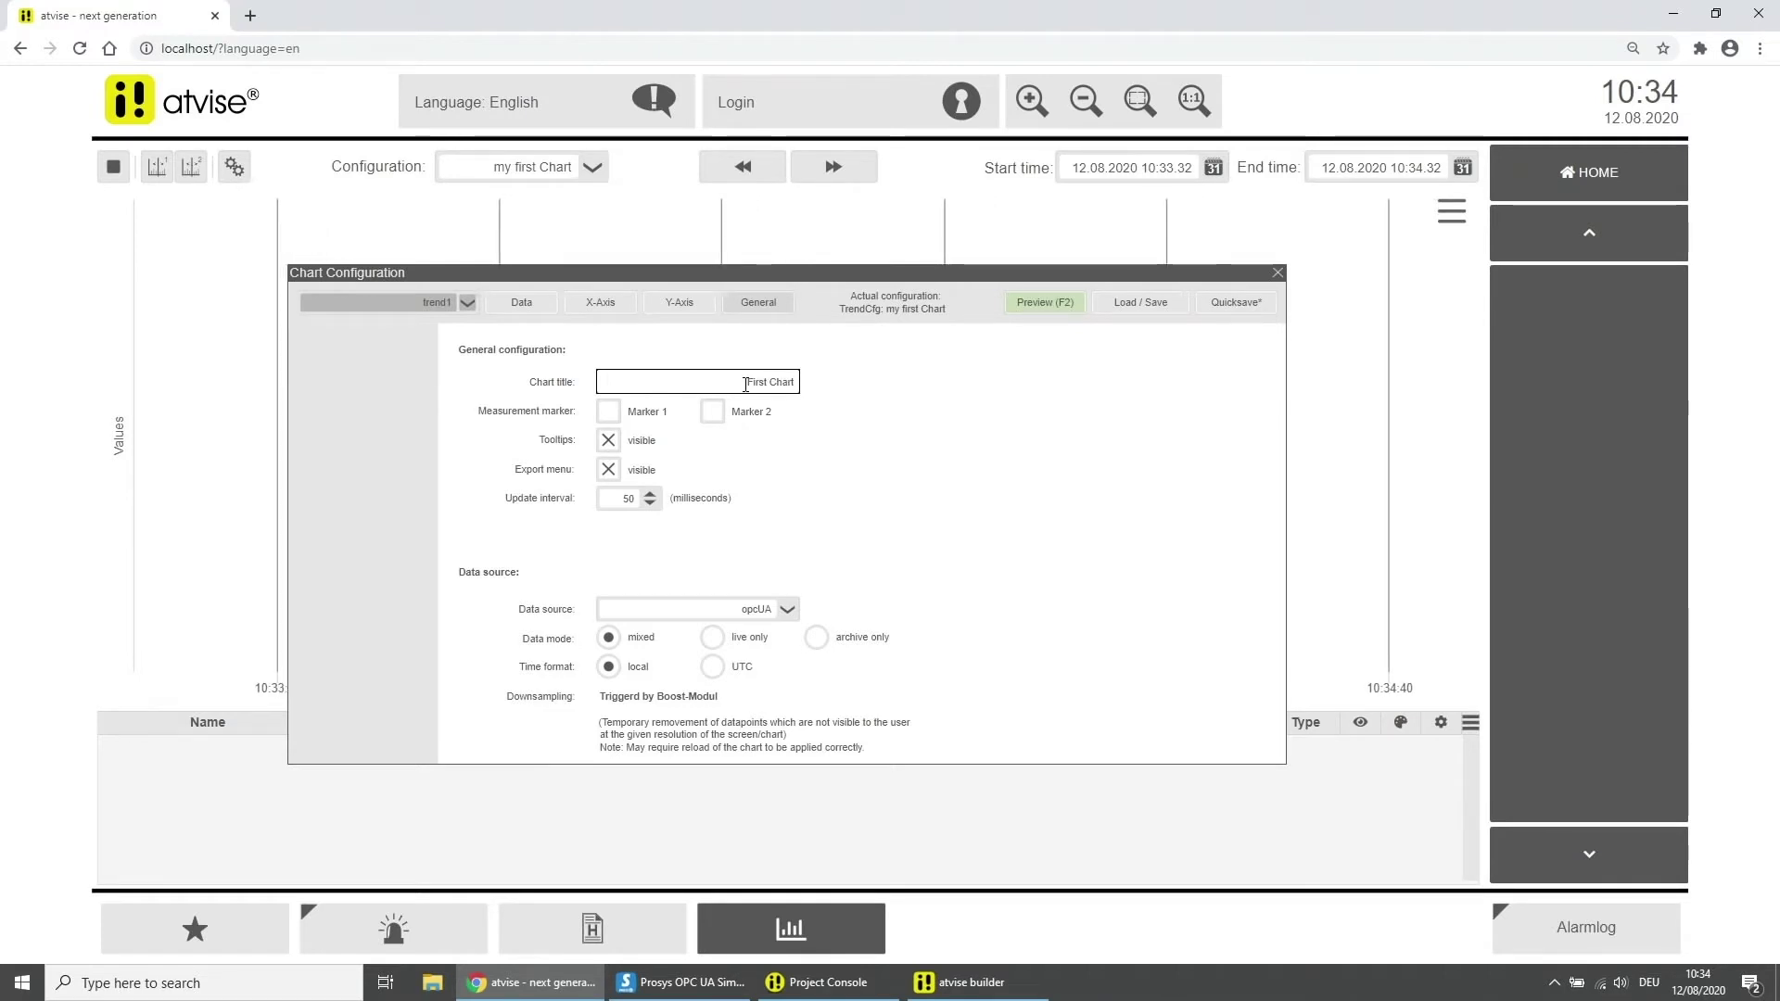
left_click(829, 393)
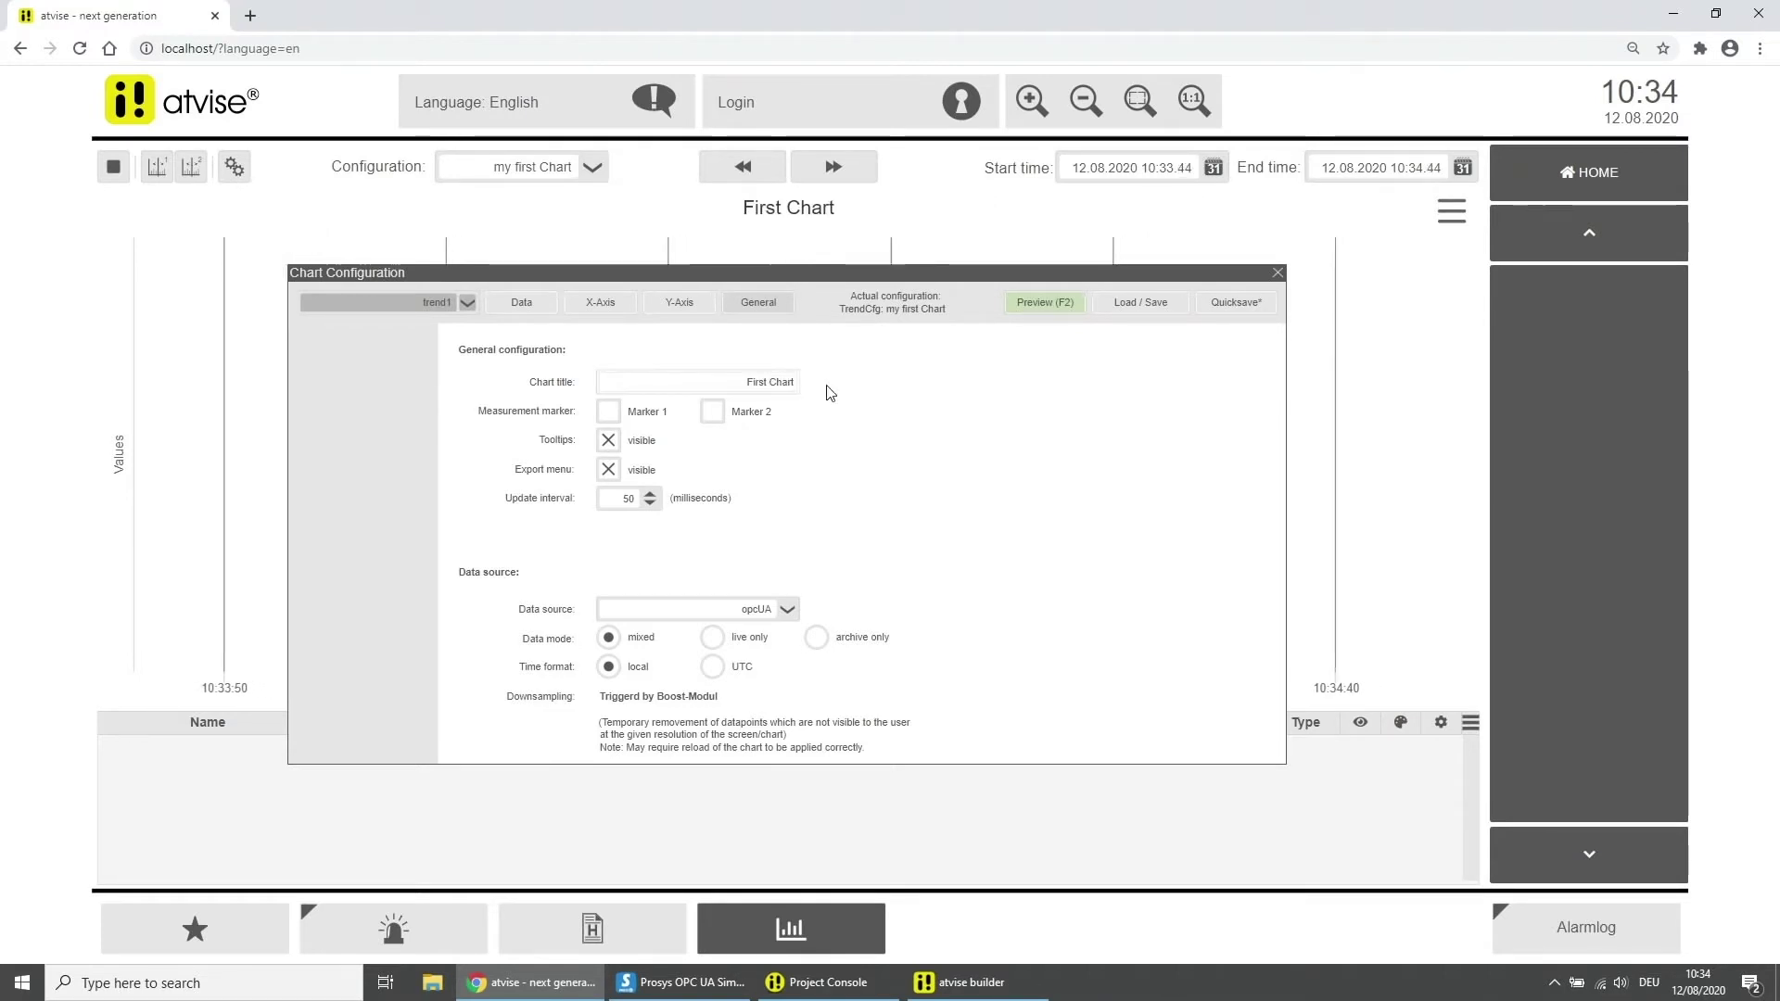
left_click(611, 413)
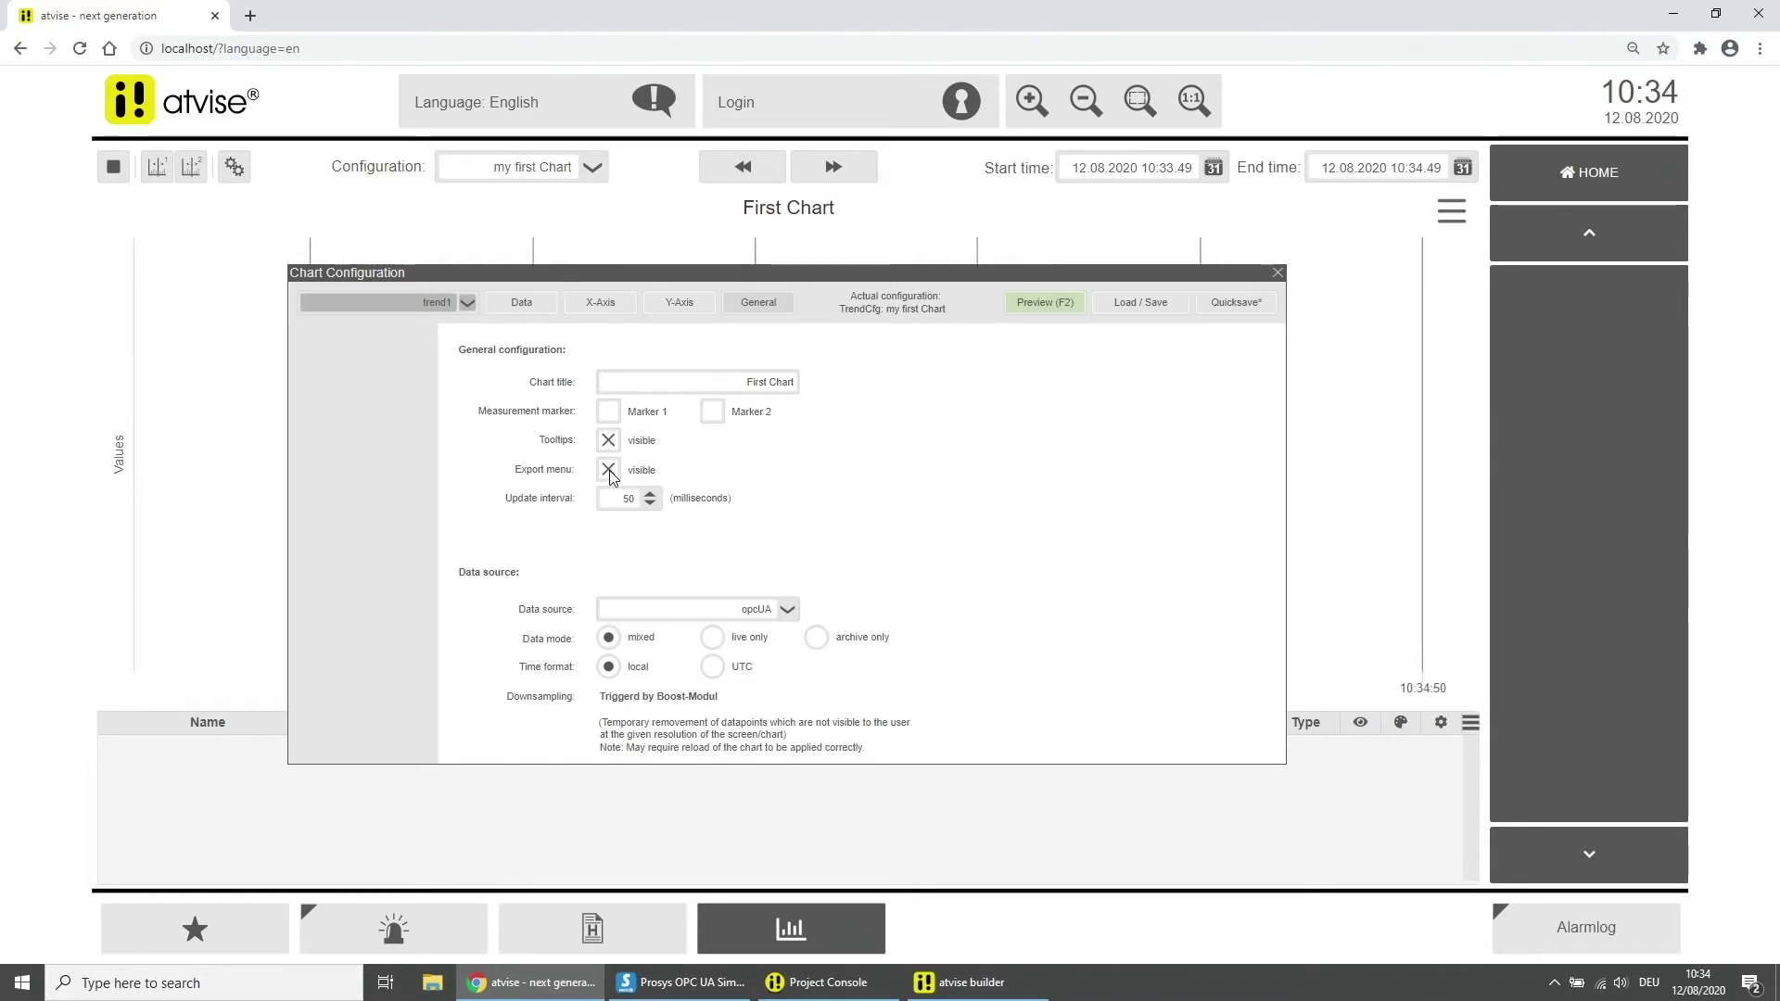
left_click(609, 470)
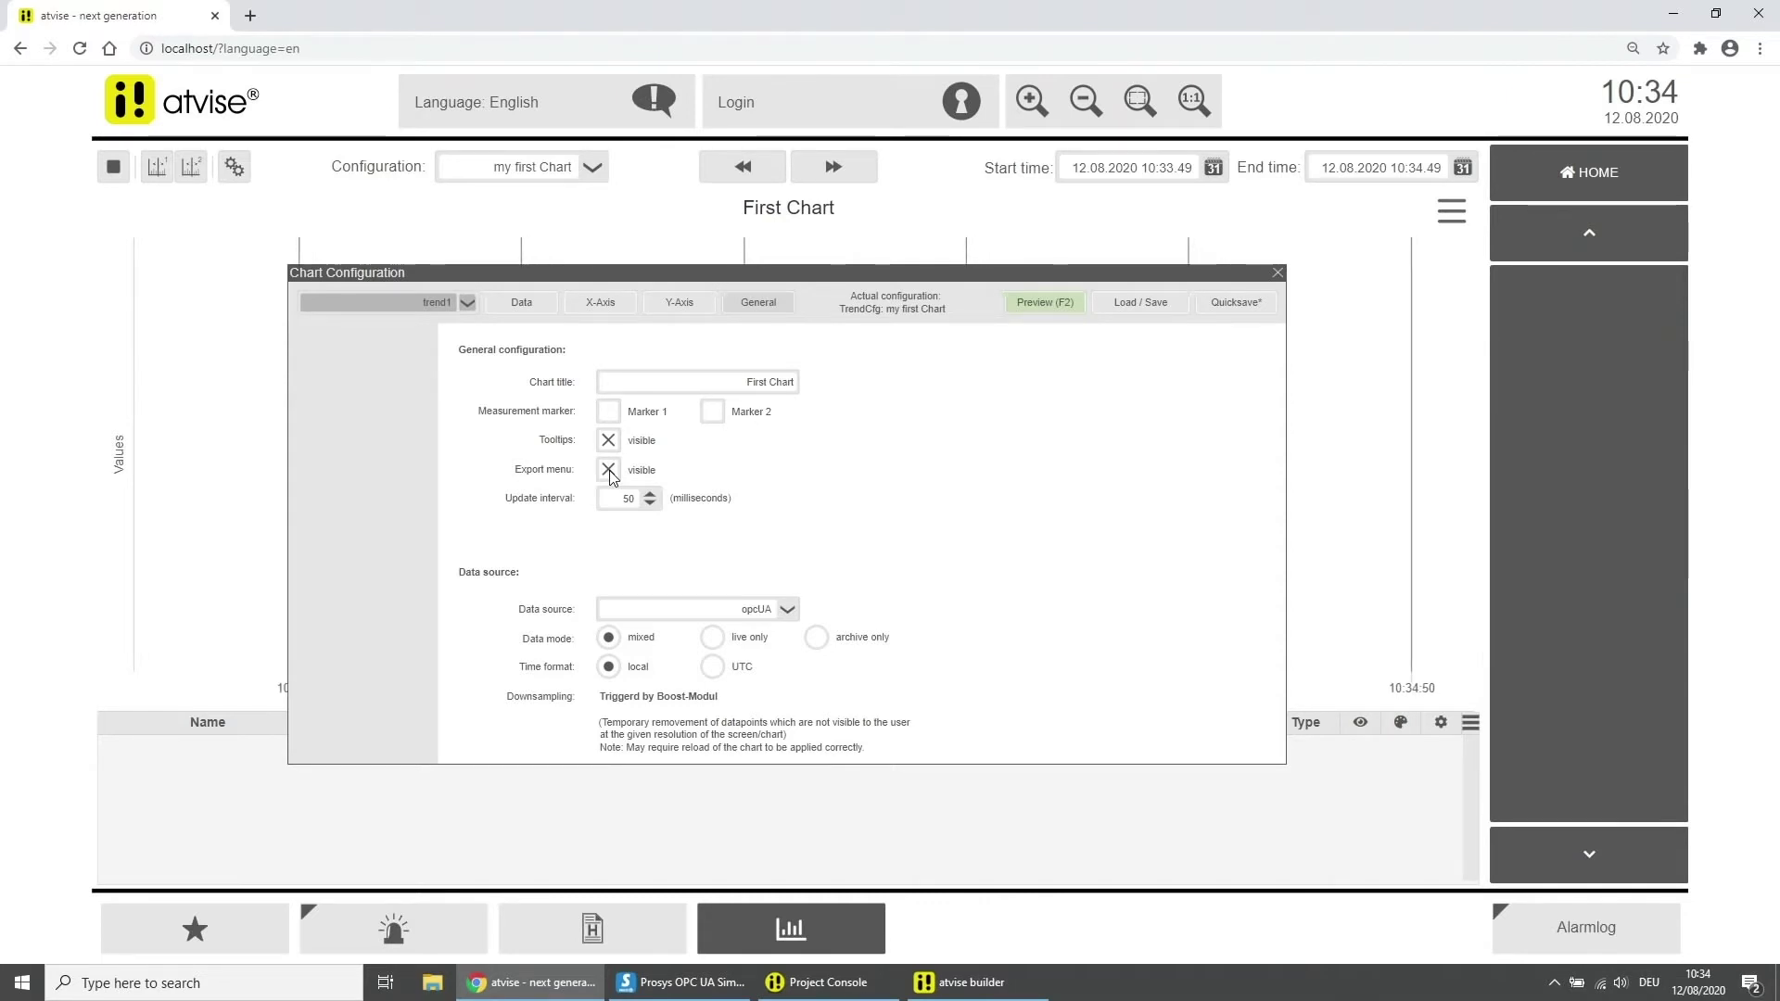
left_click(609, 470)
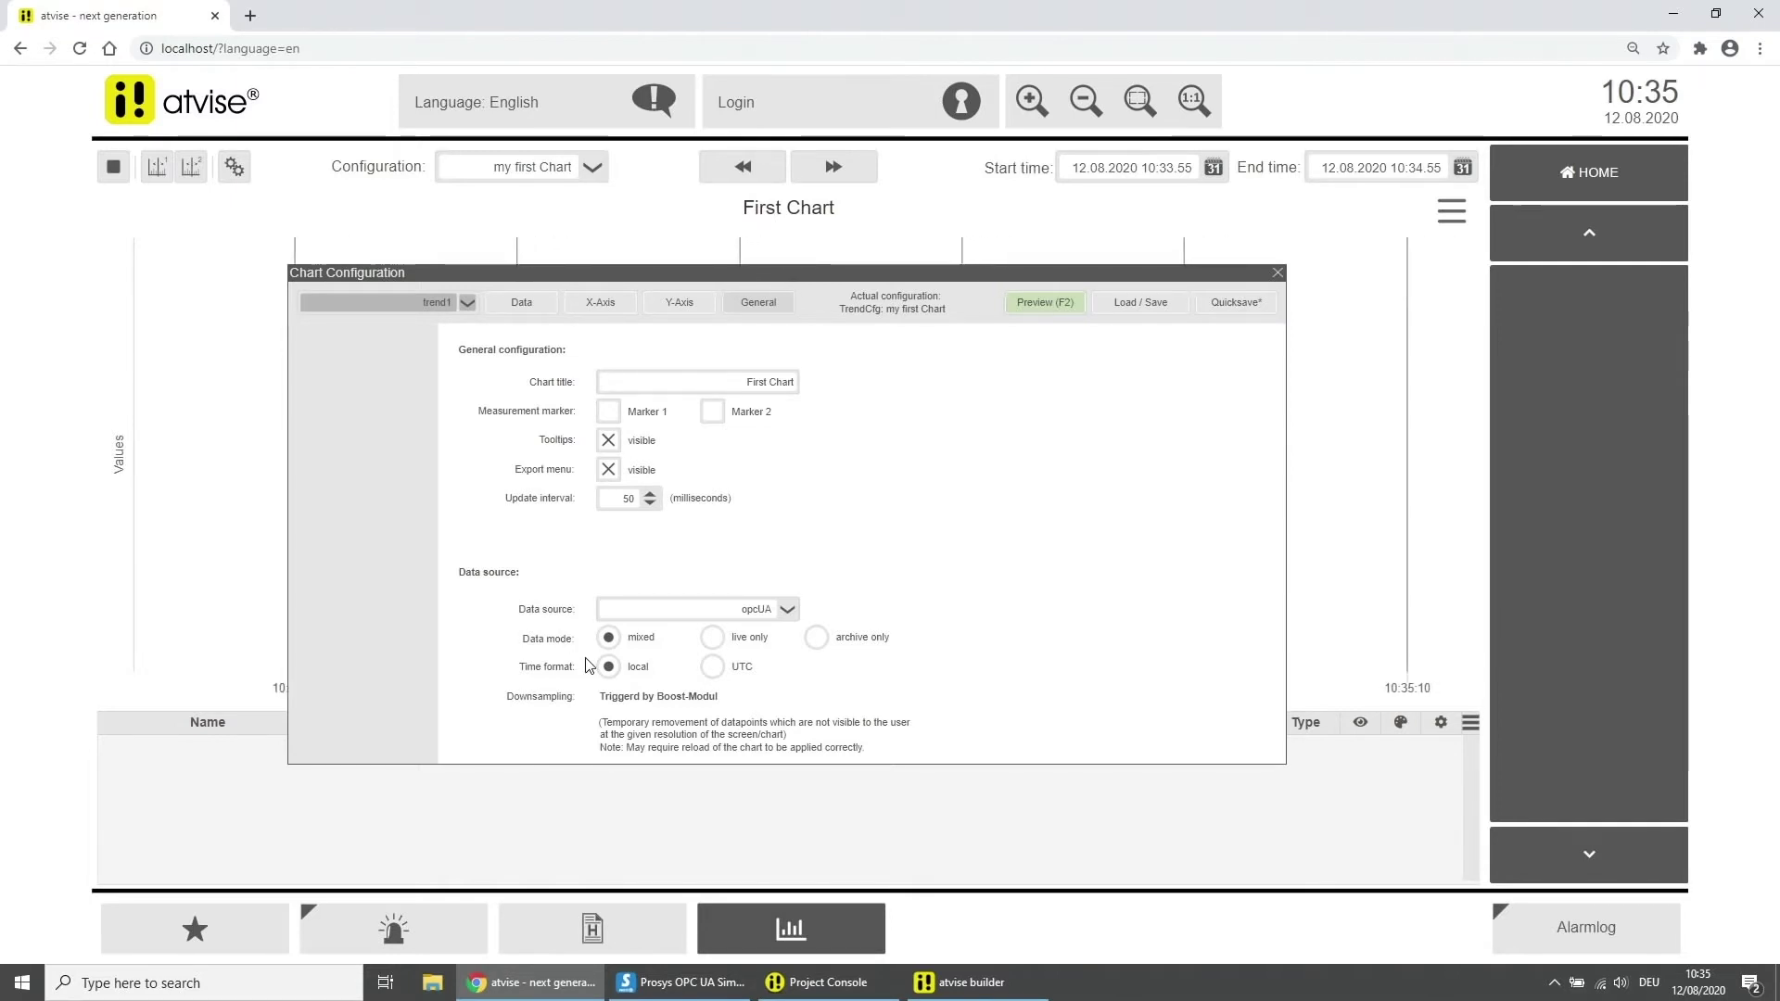
Step: Add a second y-axis to the chart and label the first y-axis Temperature
left_click(680, 306)
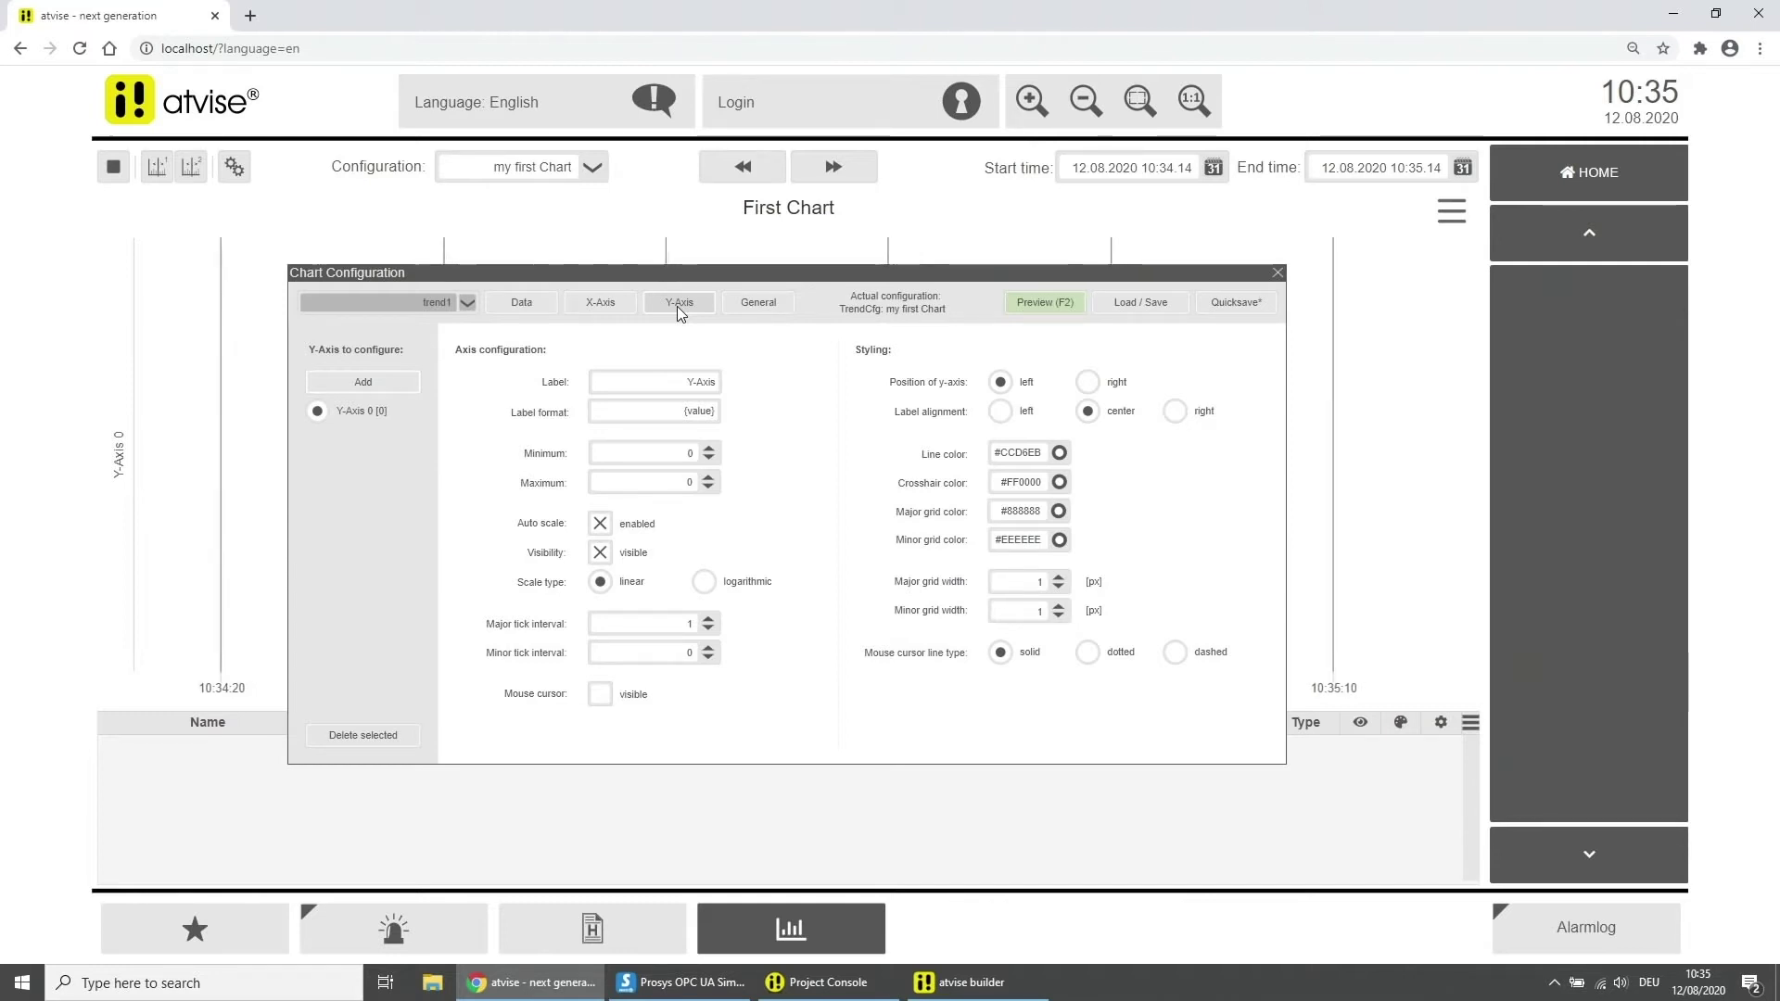
left_click(391, 380)
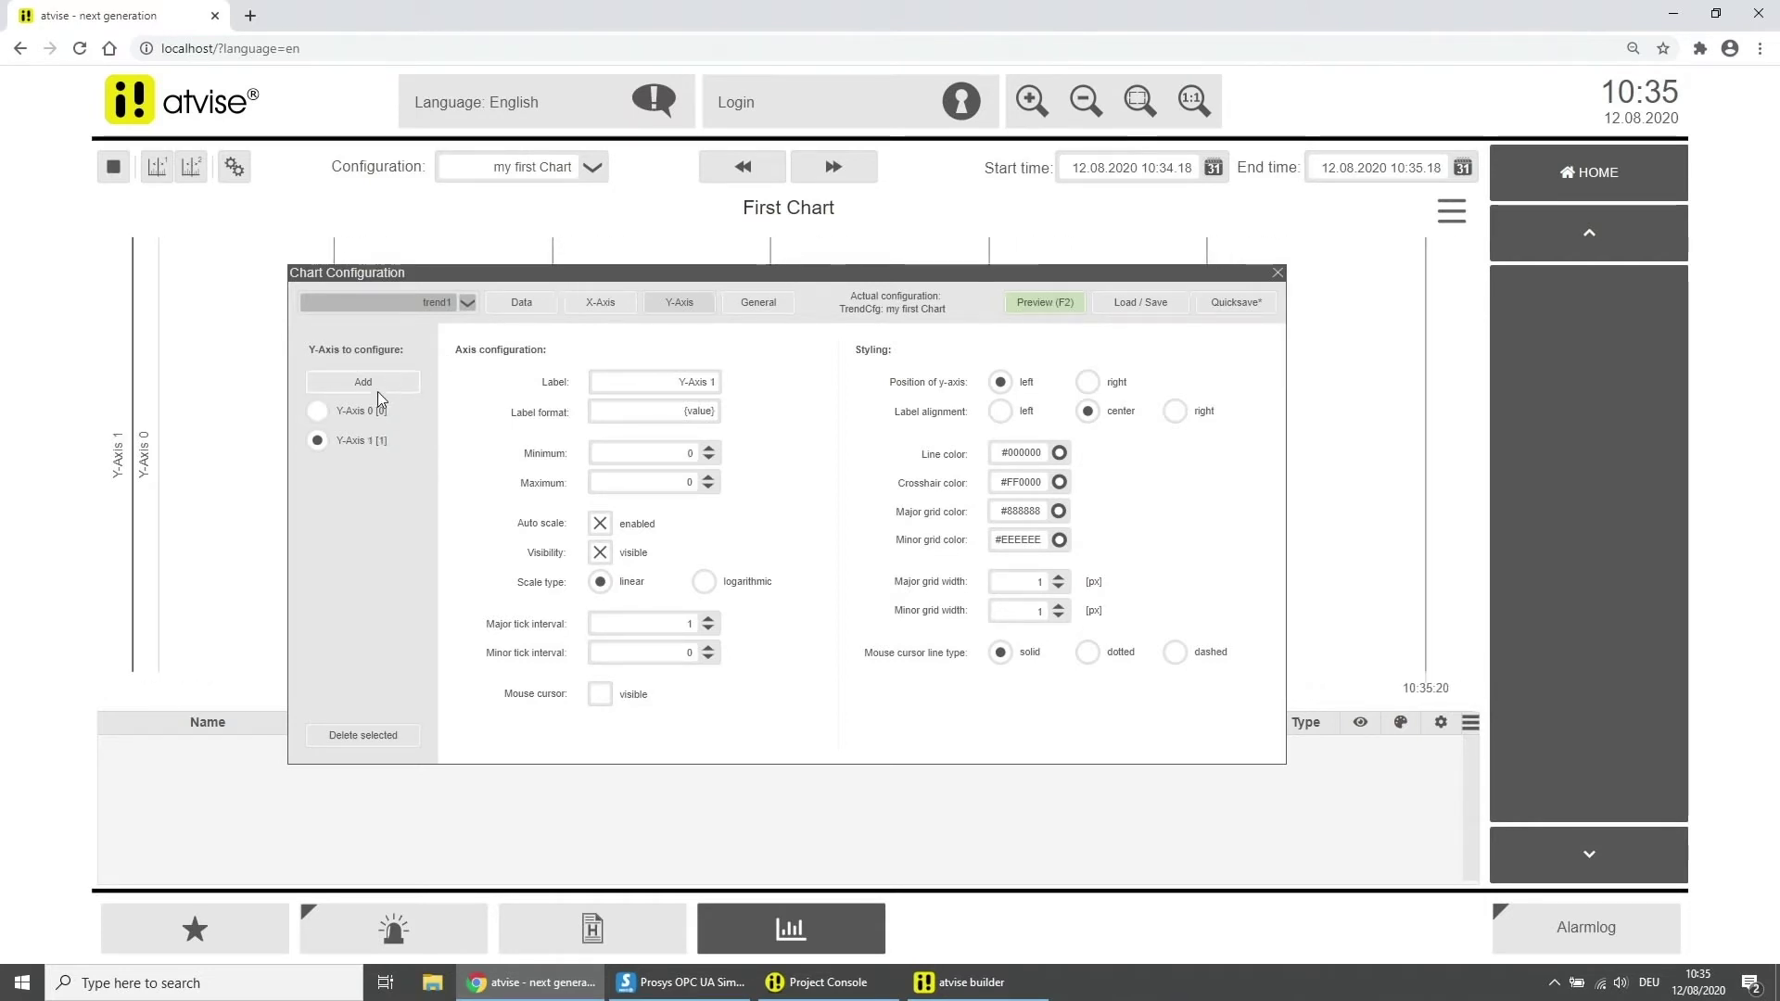
left_click(320, 410)
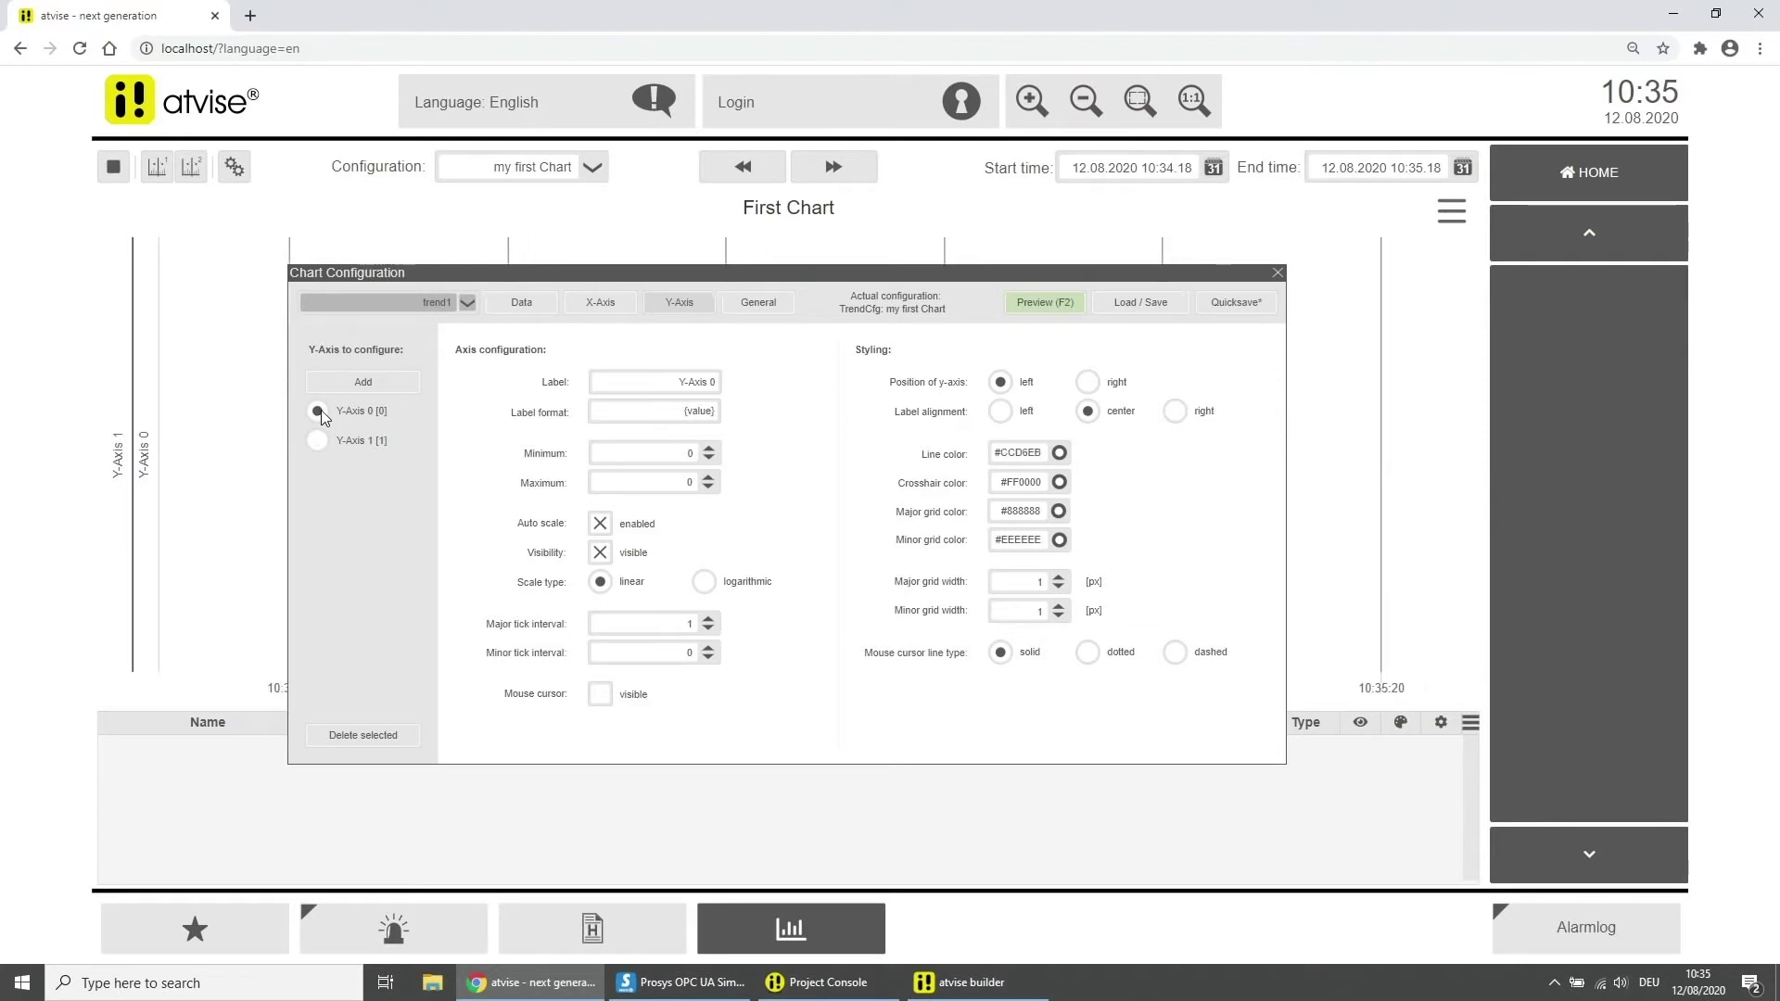
left_click_drag(671, 381, 728, 394)
type("Temperature")
key("Return")
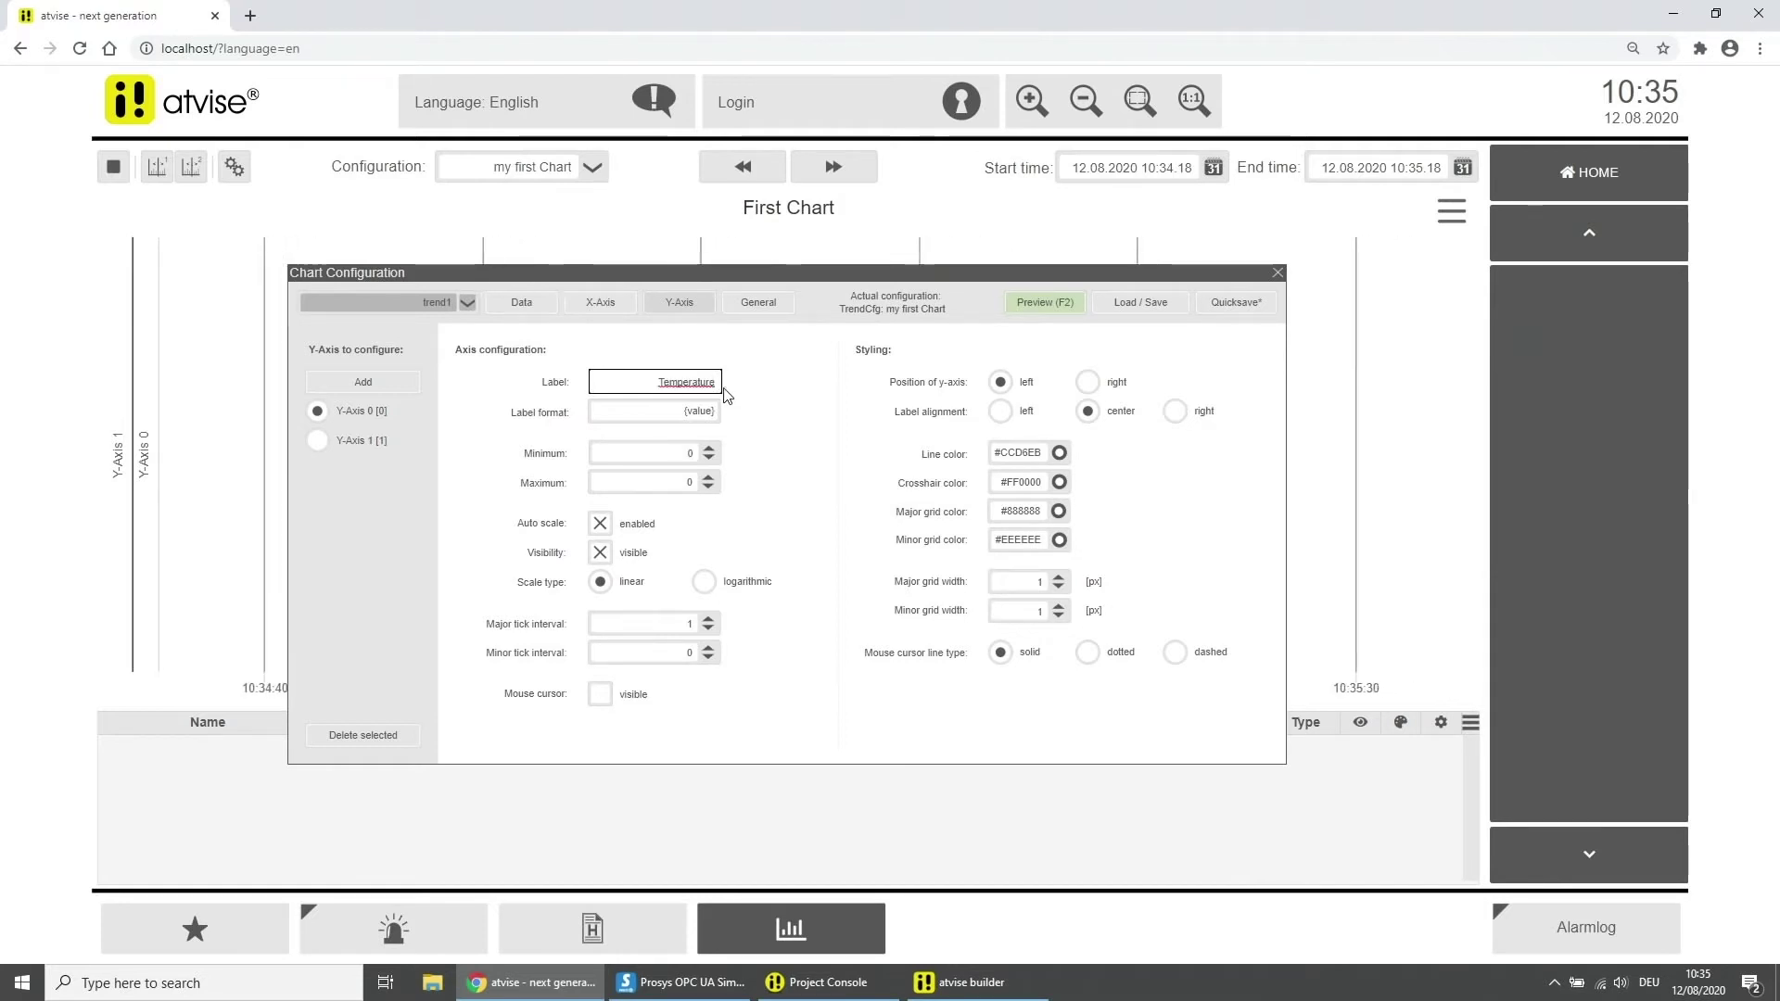
Step: Set the label format of the Temperature axis to {value}°C
left_click(719, 408)
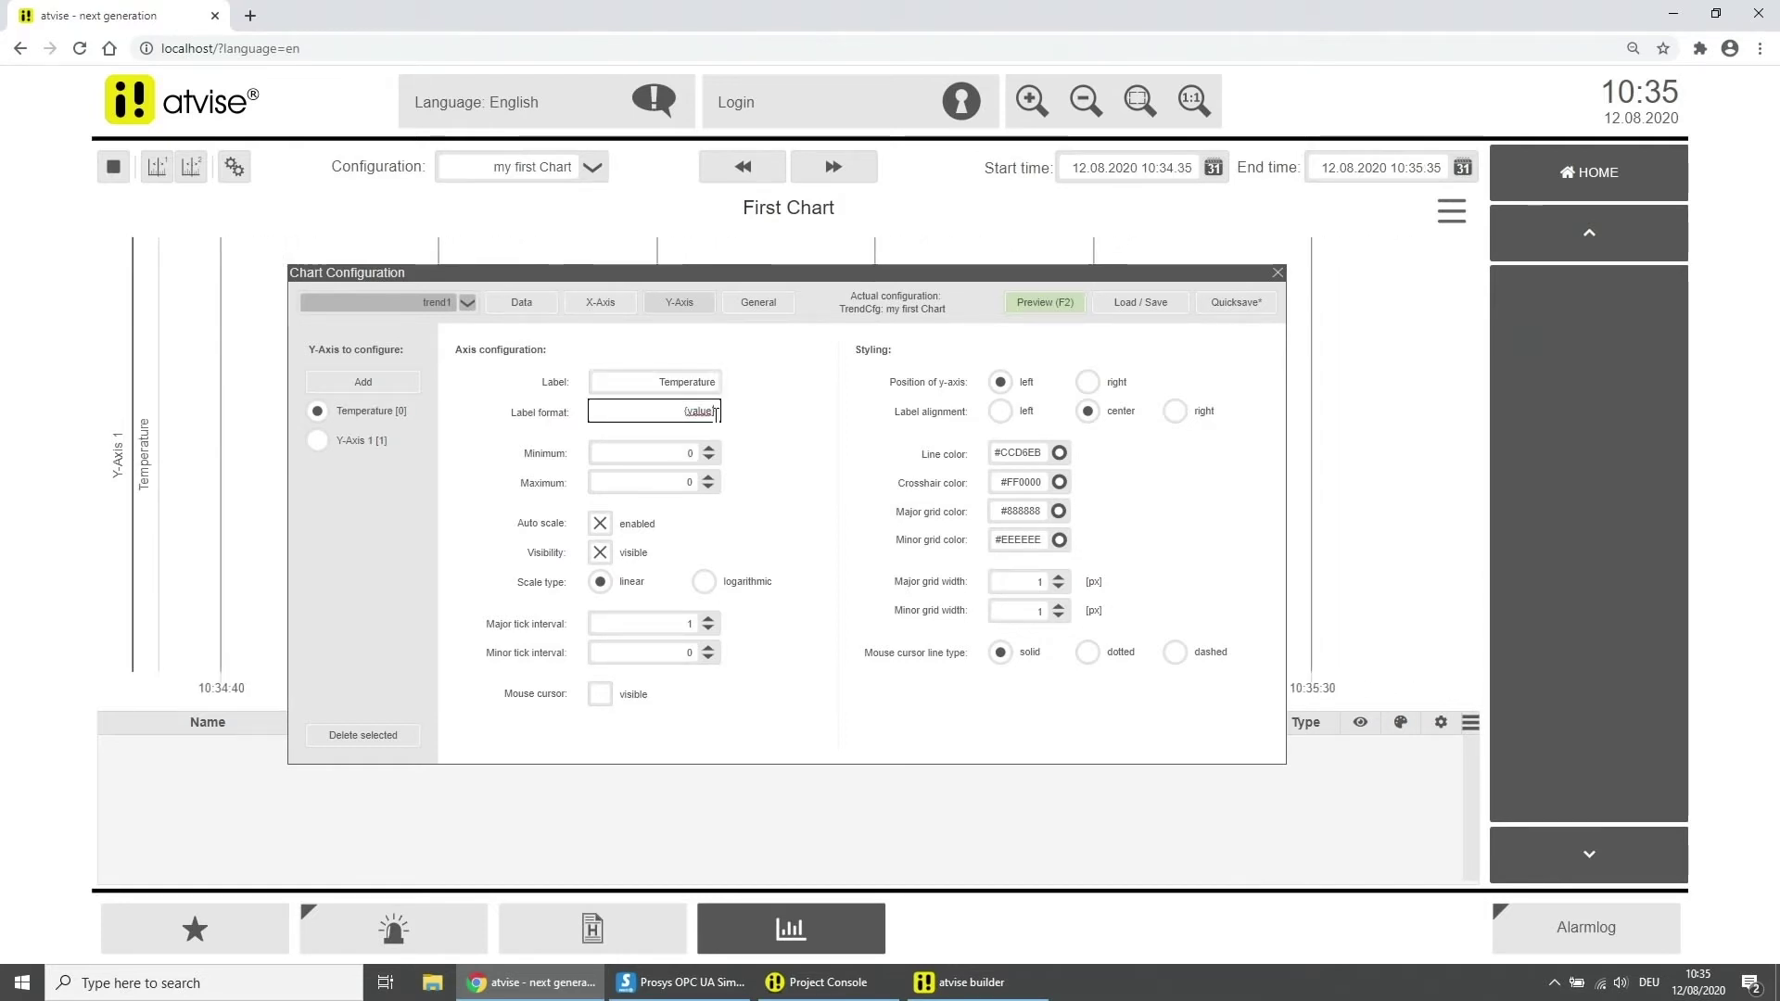
type("°C")
left_click(734, 439)
Step: Set the Temperature axis range to a minimum of 2 and a maximum of 7
left_click(710, 450)
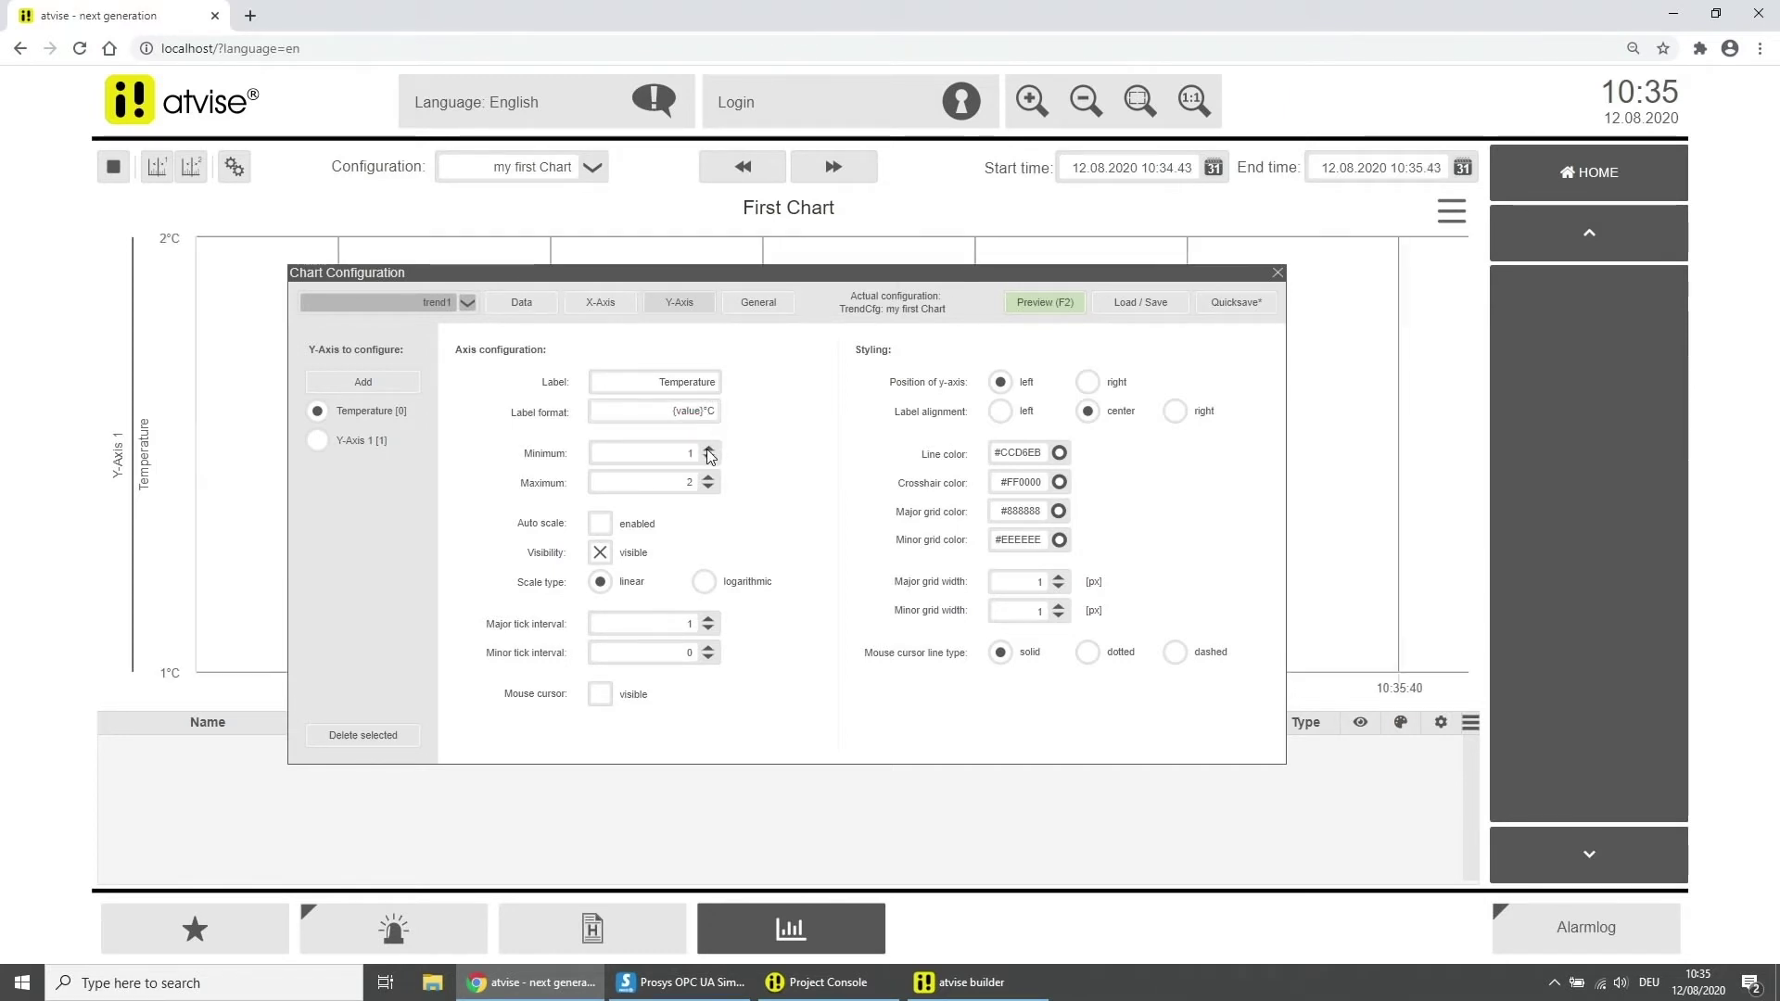
left_click(710, 479)
left_click(709, 479)
left_click(710, 478)
left_click(710, 478)
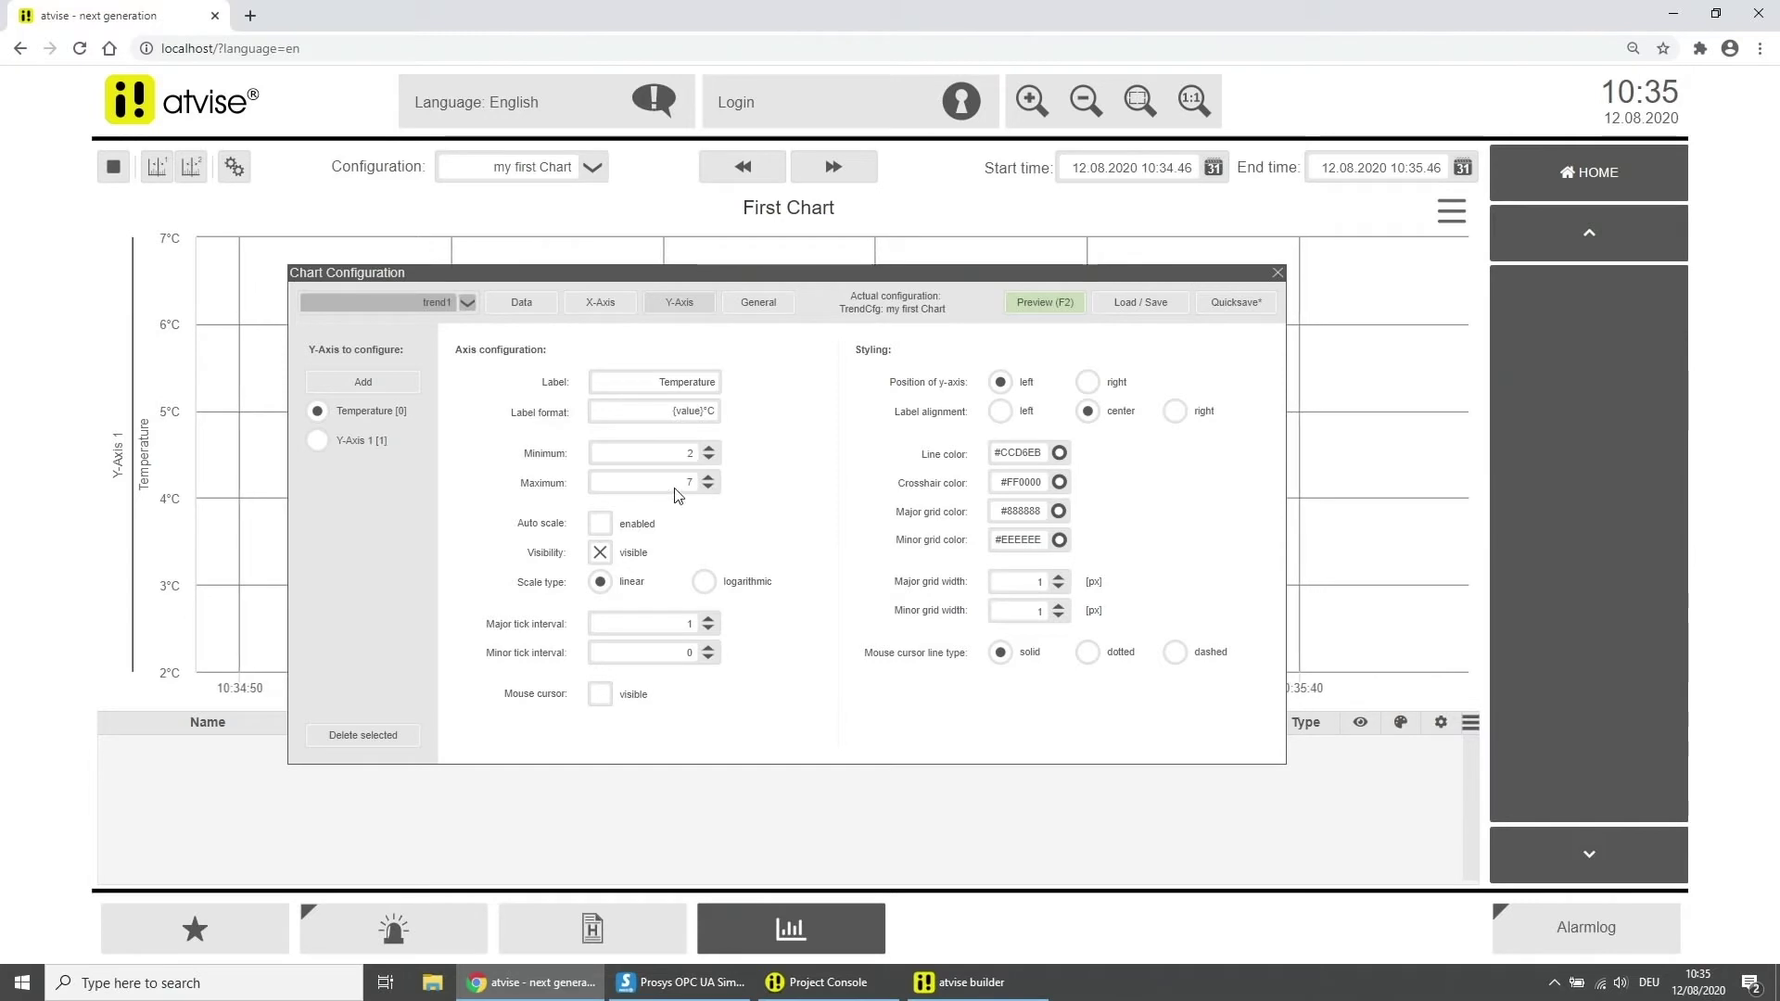
Step: Enable auto scale for the Temperature axis and set its major tick interval to 10
left_click(599, 525)
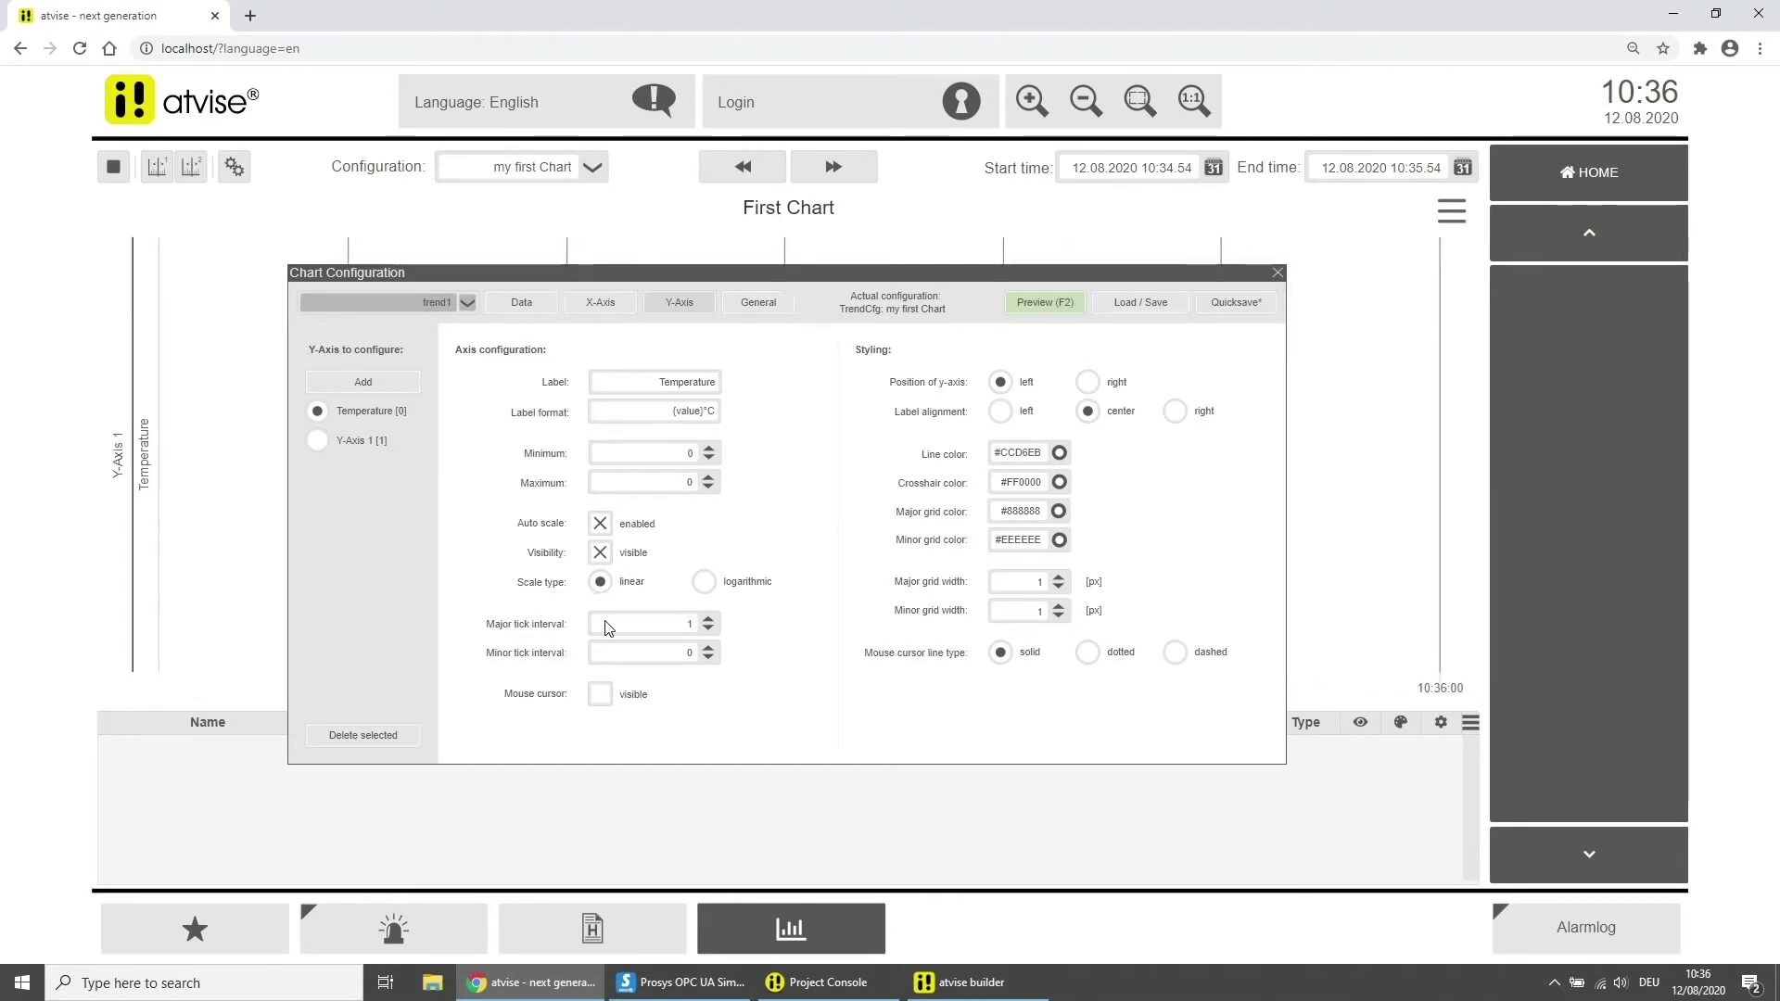
double_click(694, 623)
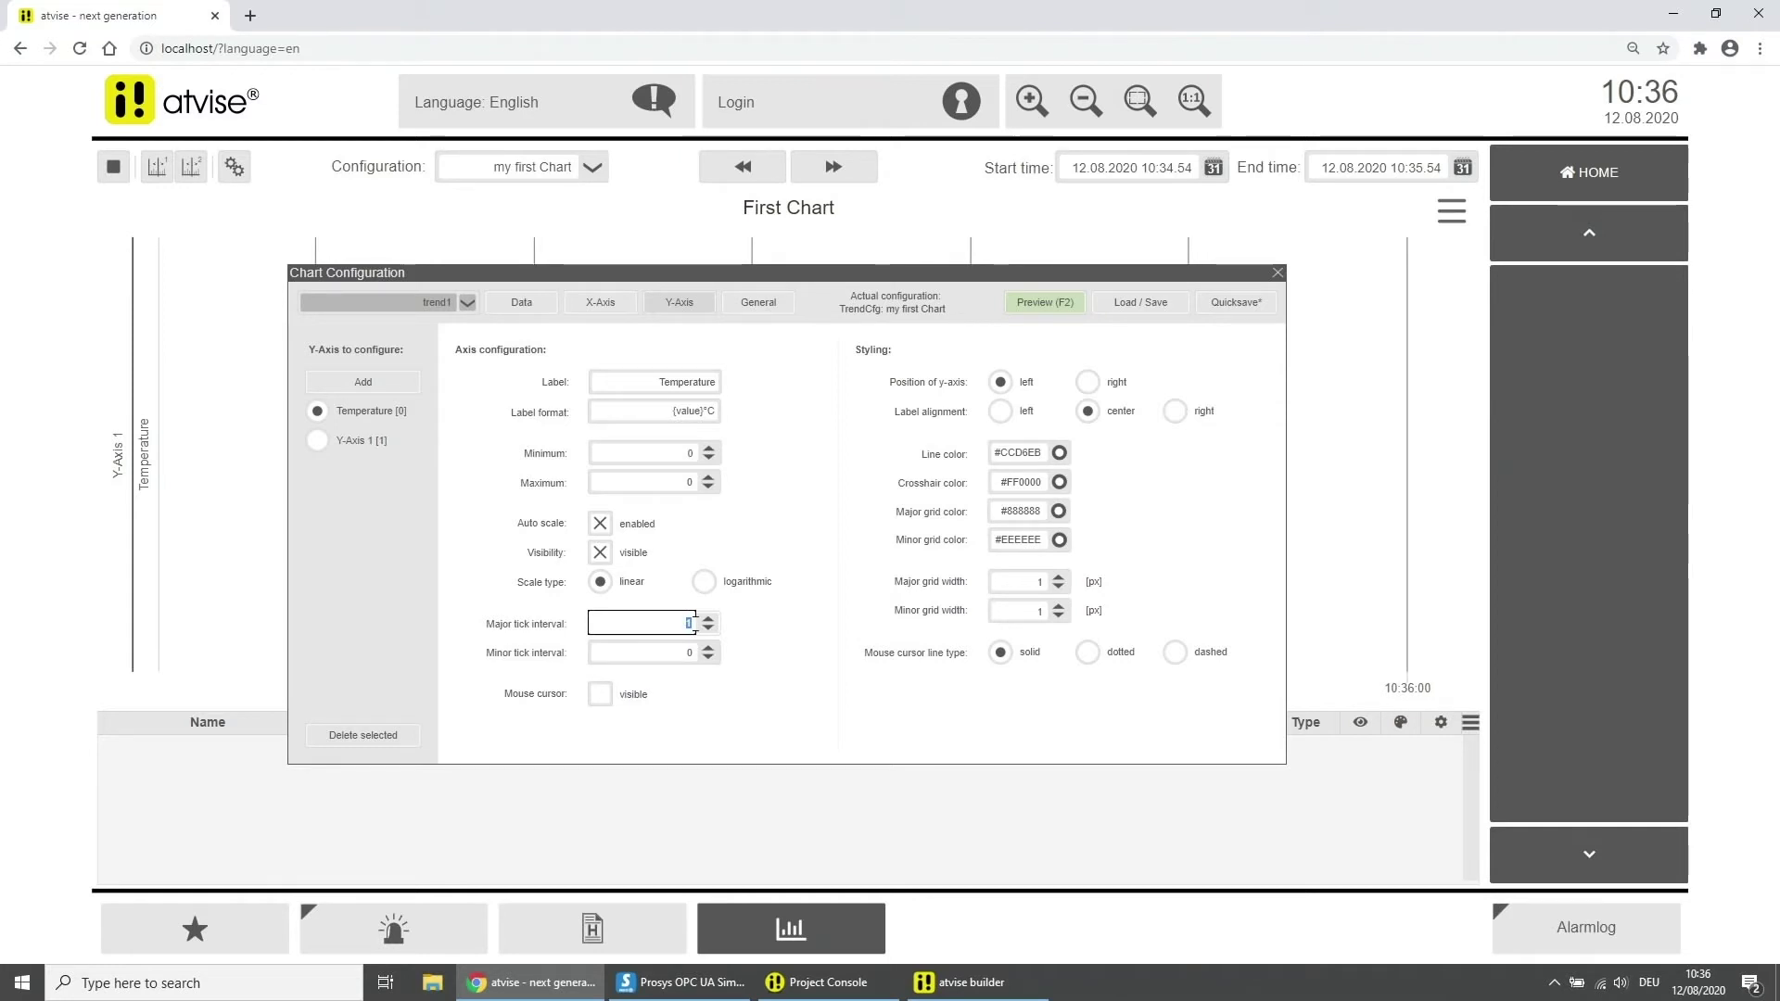
type("10")
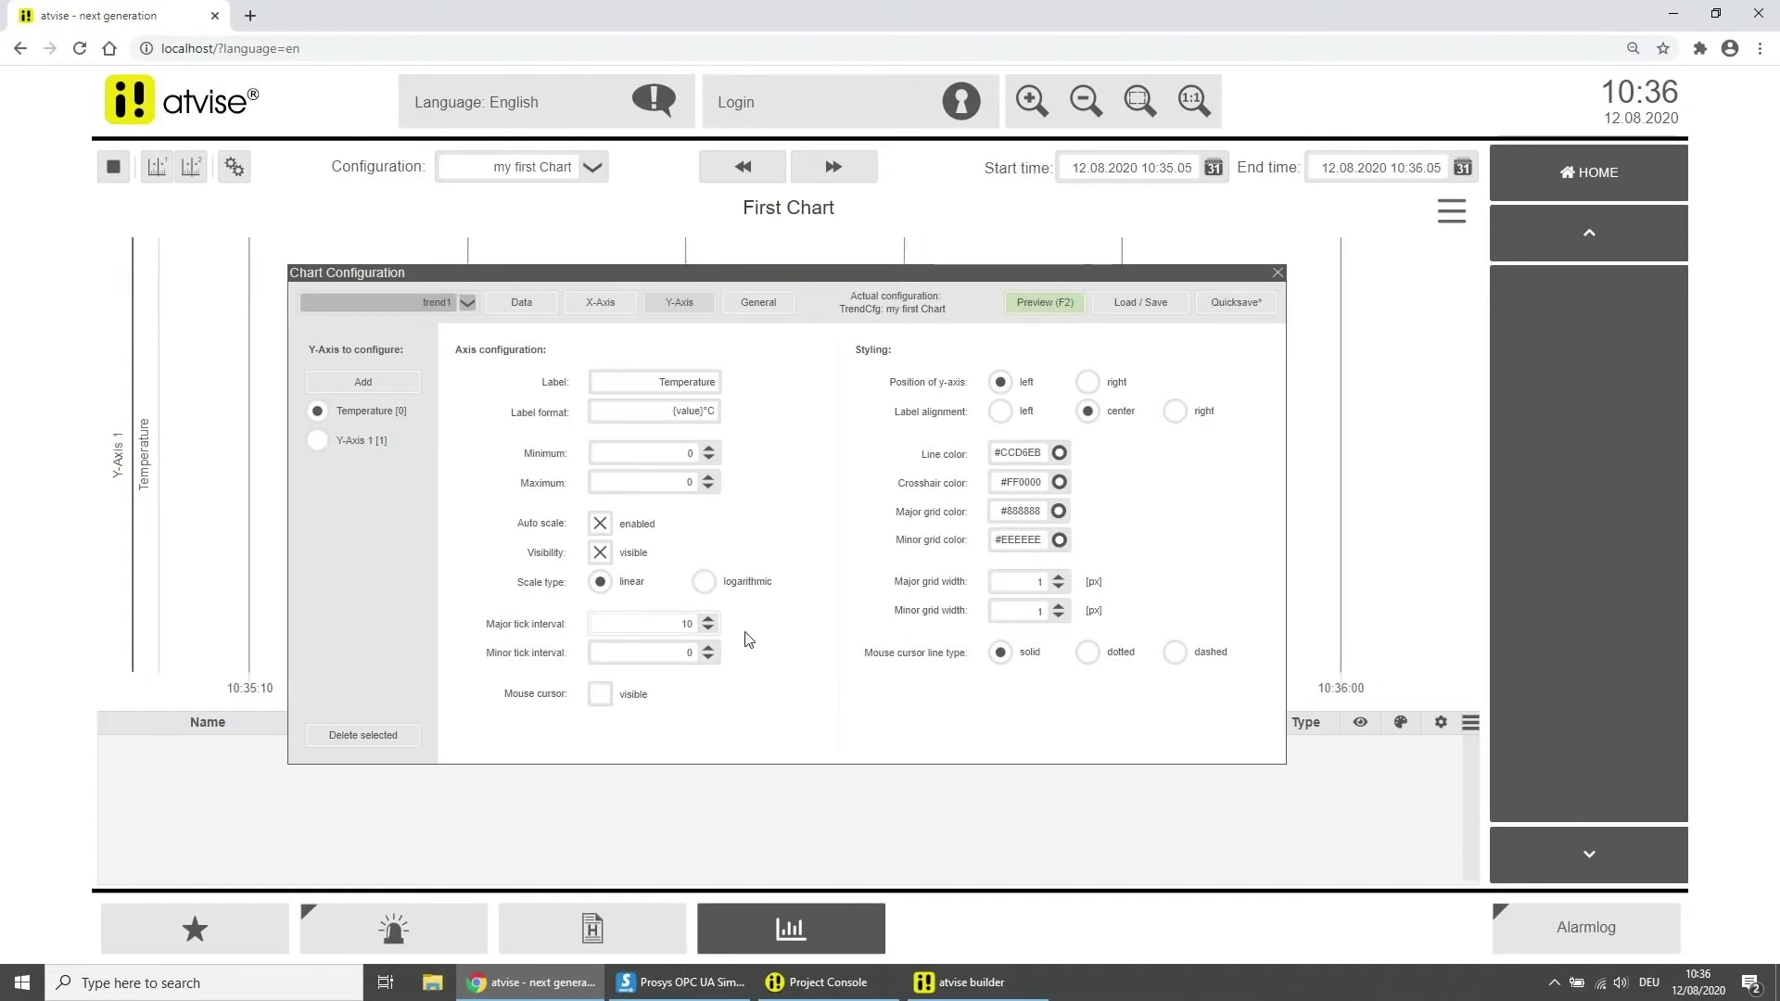
left_click(705, 674)
Step: Try out the visible mouse cursor and its snapping option on the Temperature axis
left_click(600, 694)
left_click(600, 724)
left_click(599, 725)
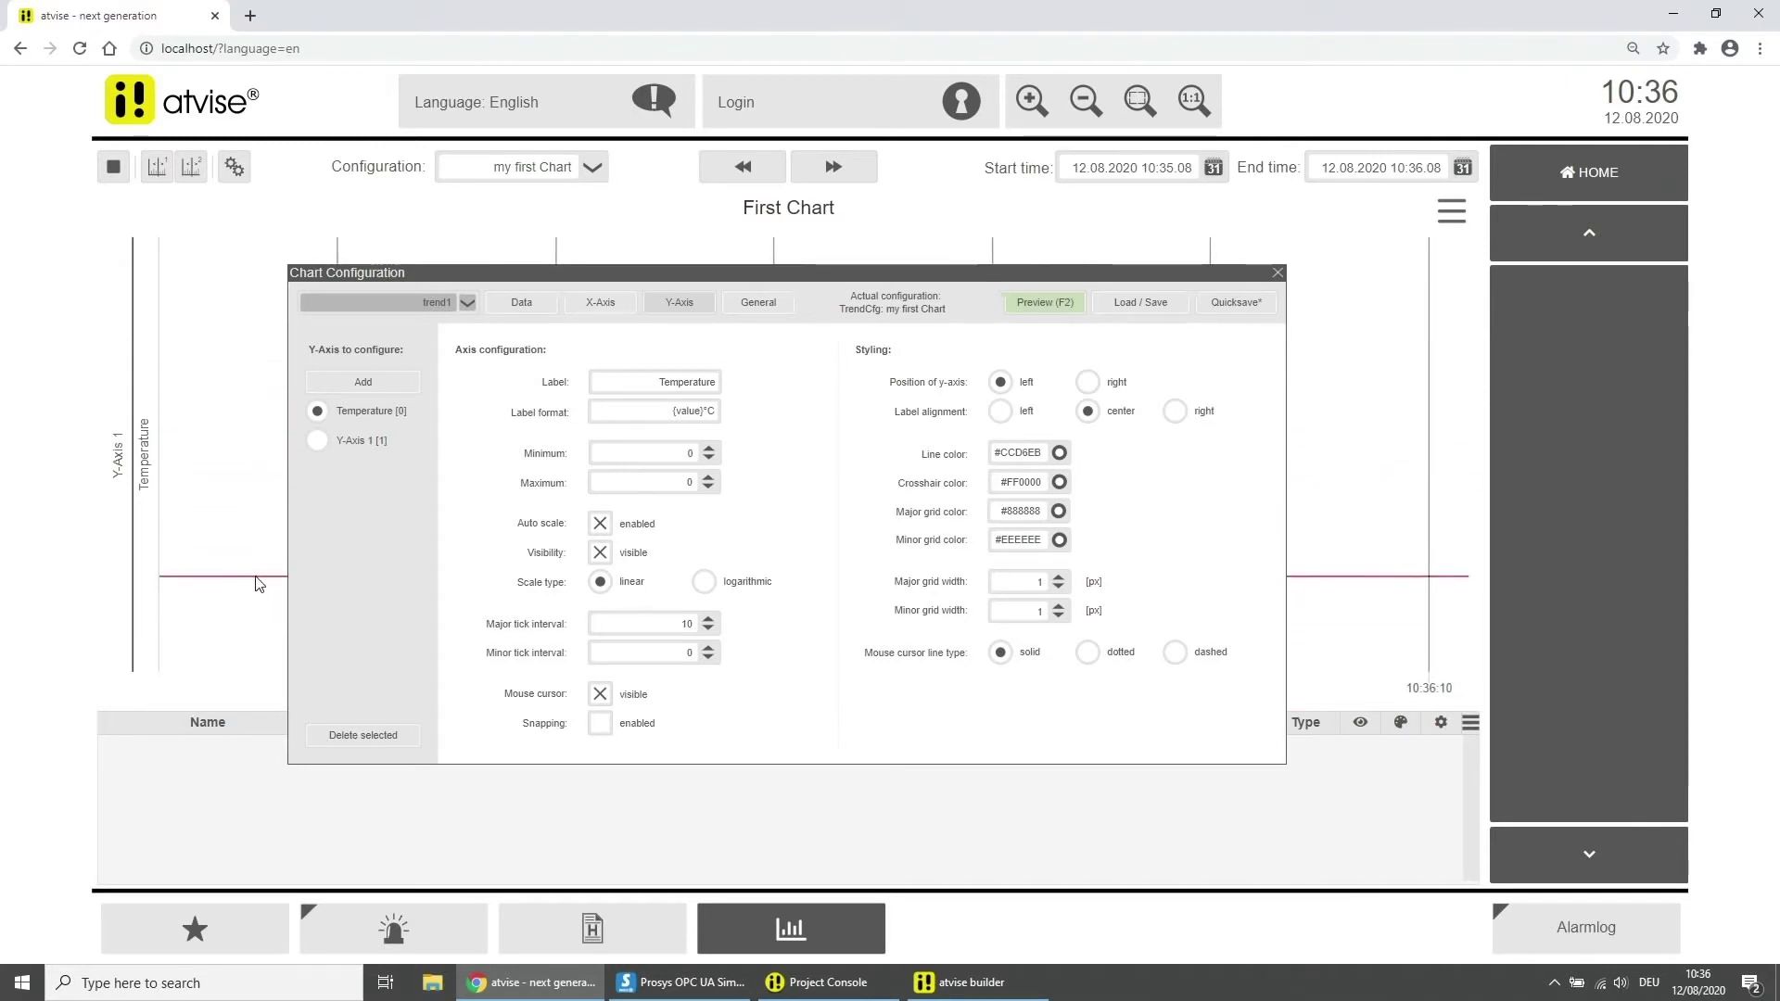
left_click(599, 702)
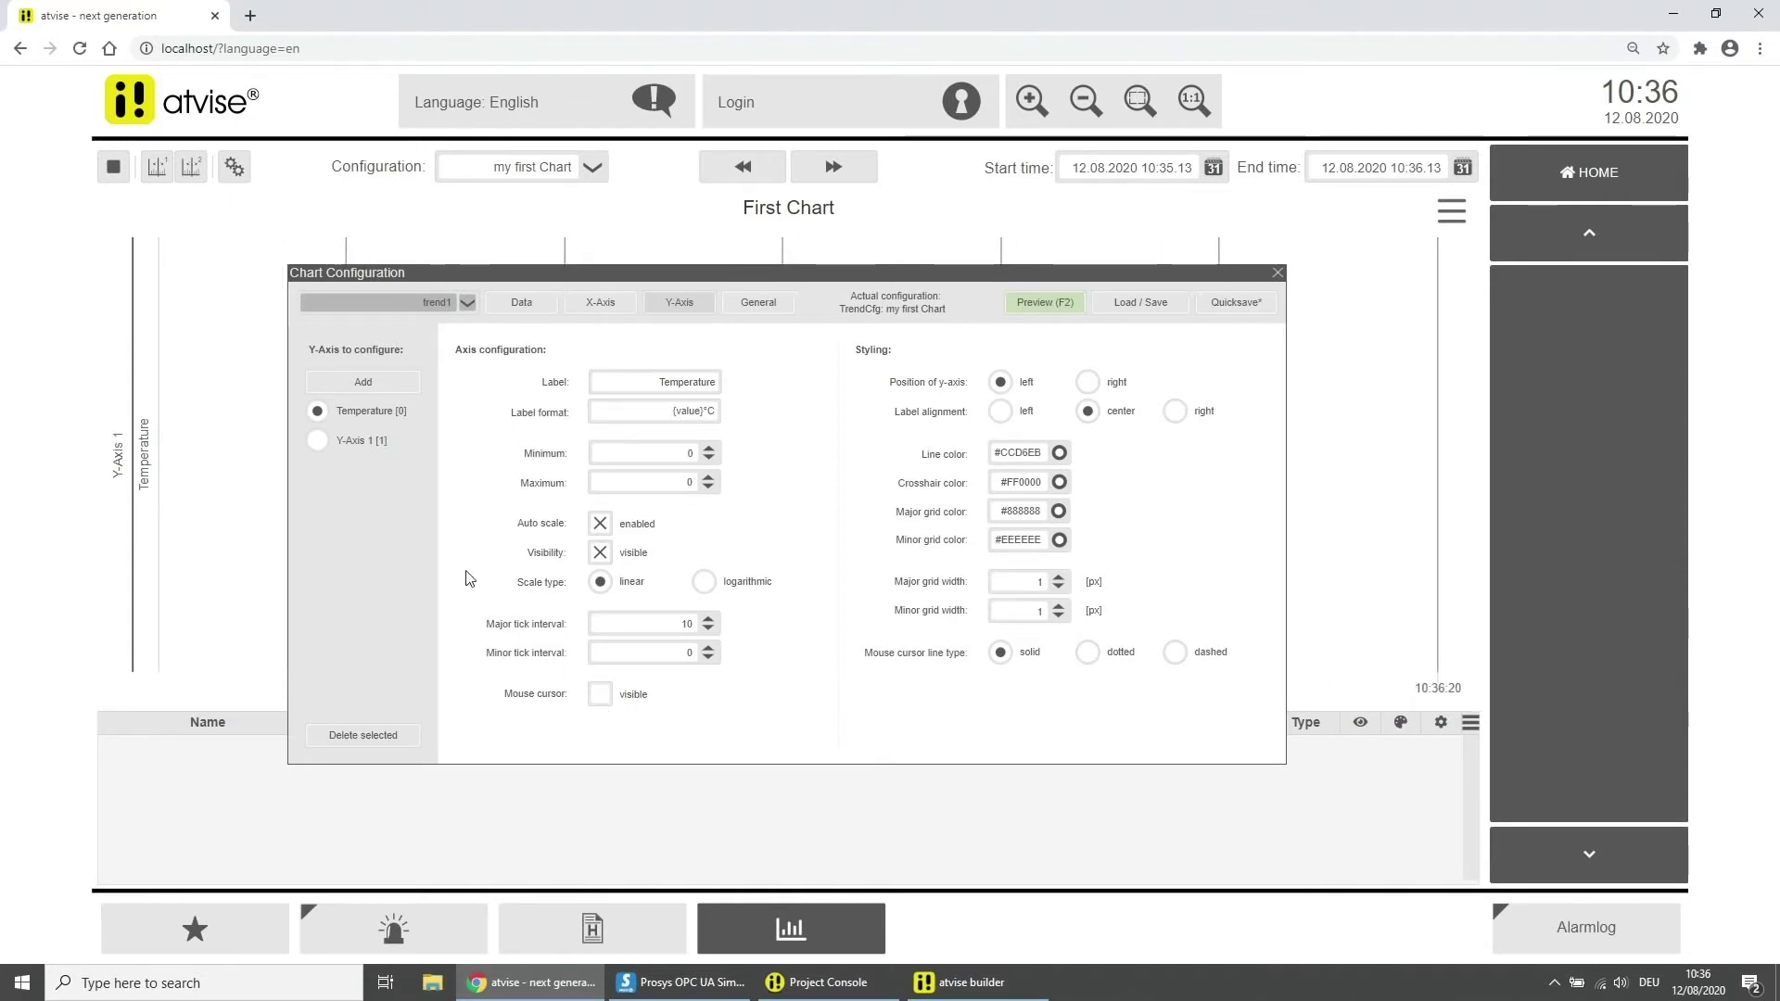
Step: Label the second y-axis Pressure and set its label format to {value}kPa
left_click(318, 441)
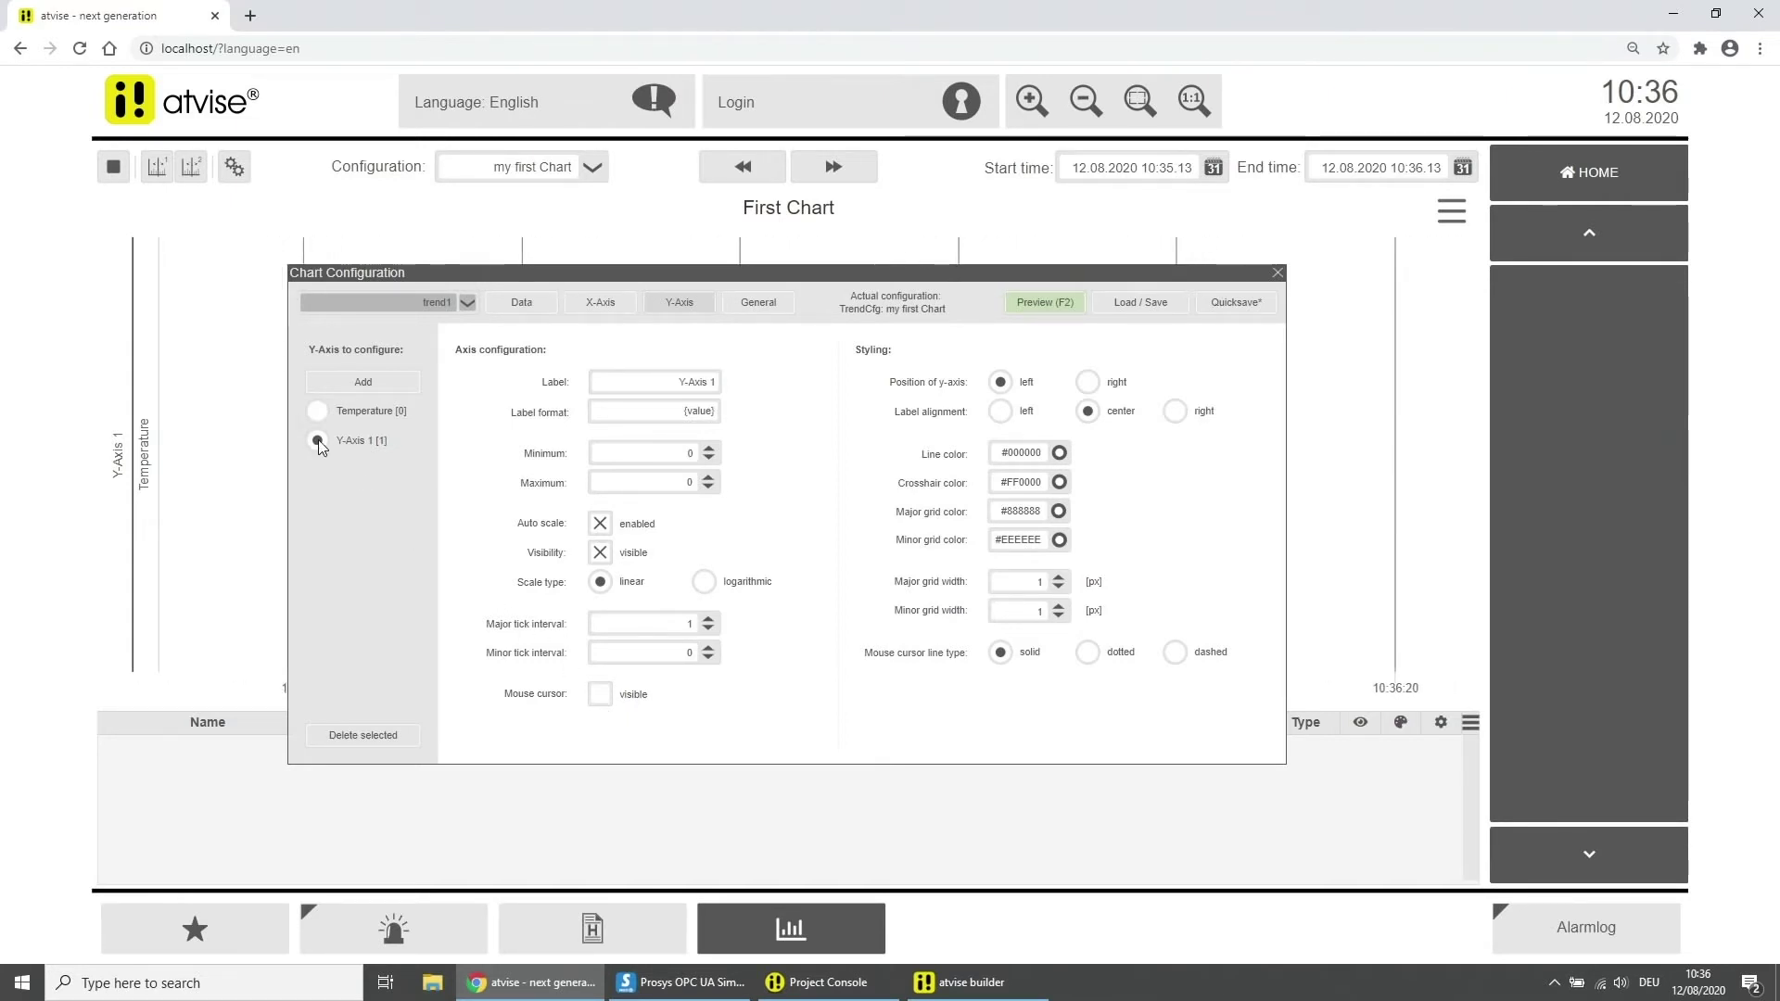
left_click_drag(654, 385, 738, 389)
type("Pressure")
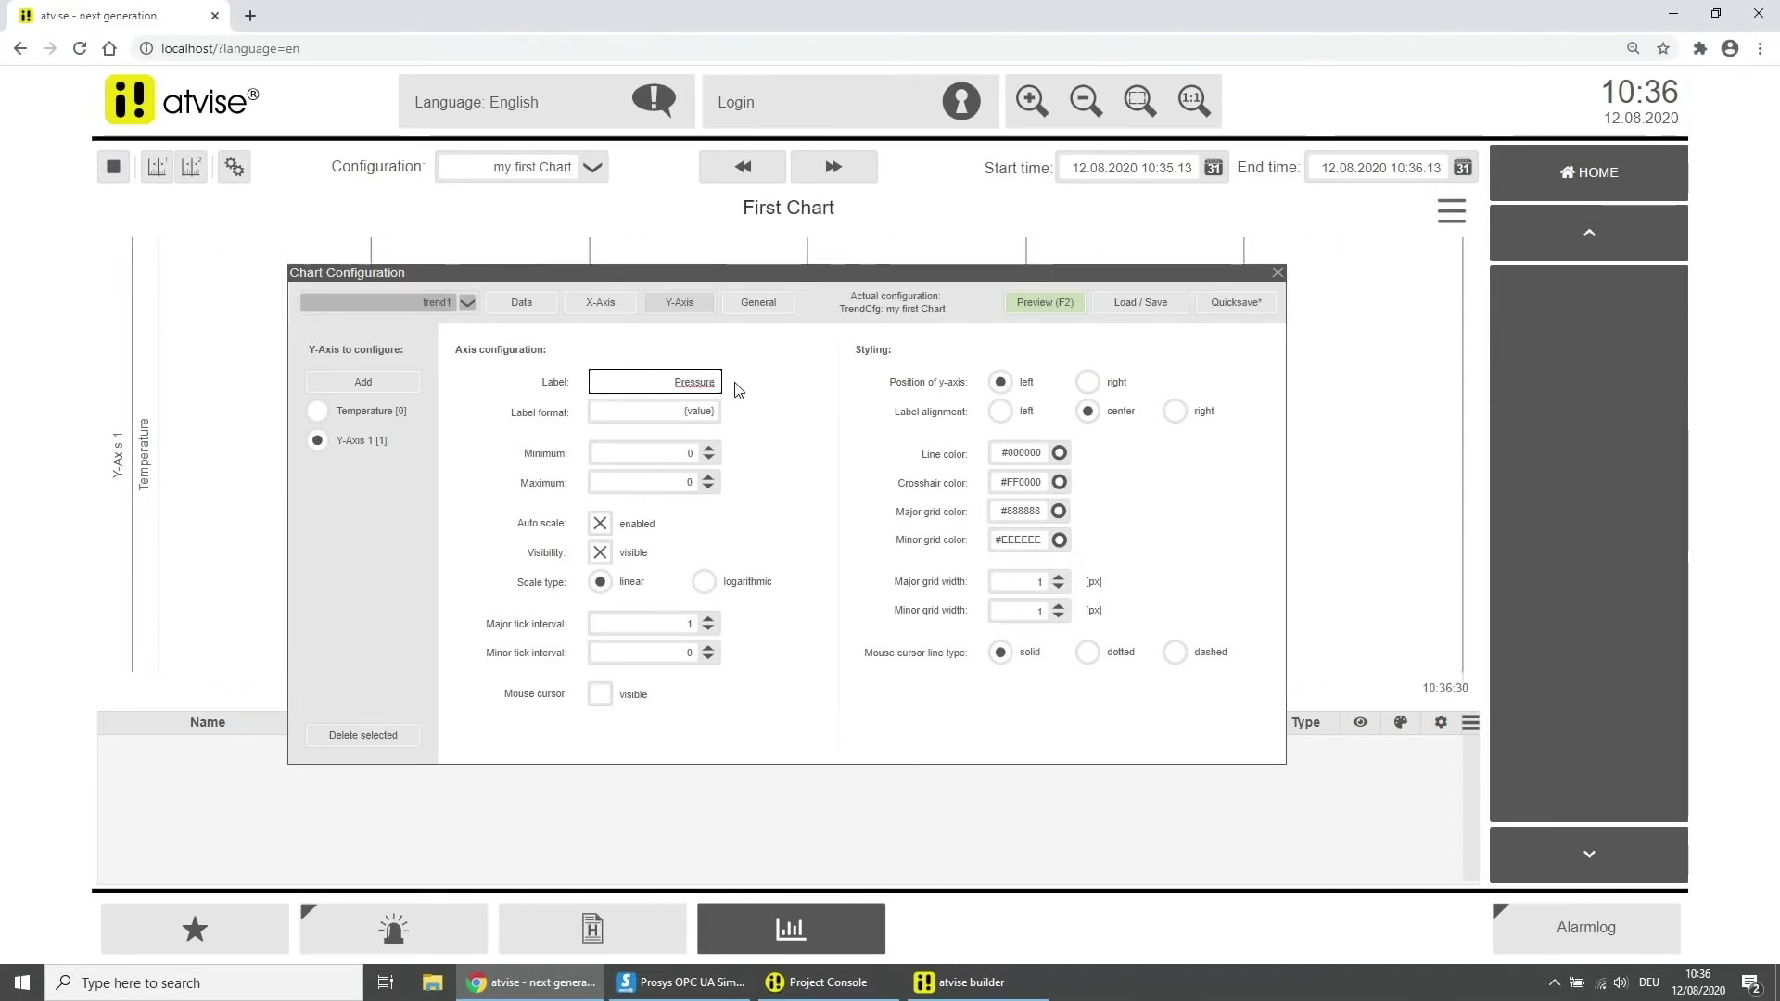
key("Return")
left_click(716, 416)
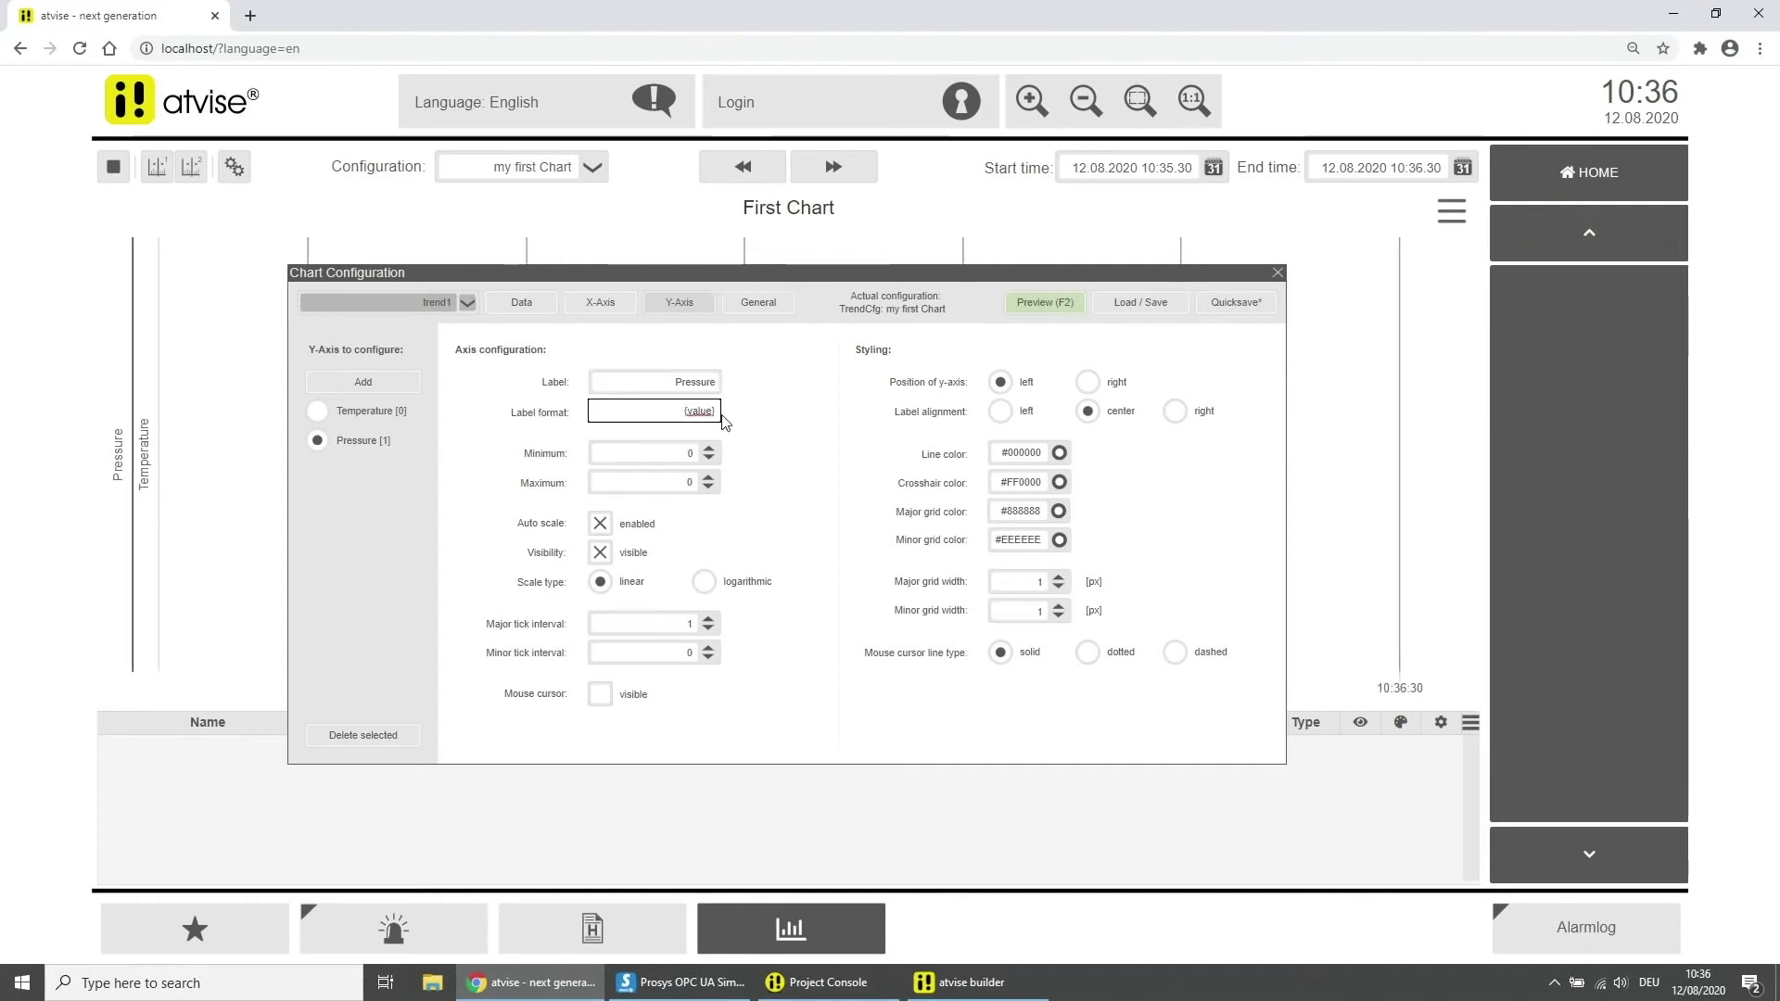
type("kPa")
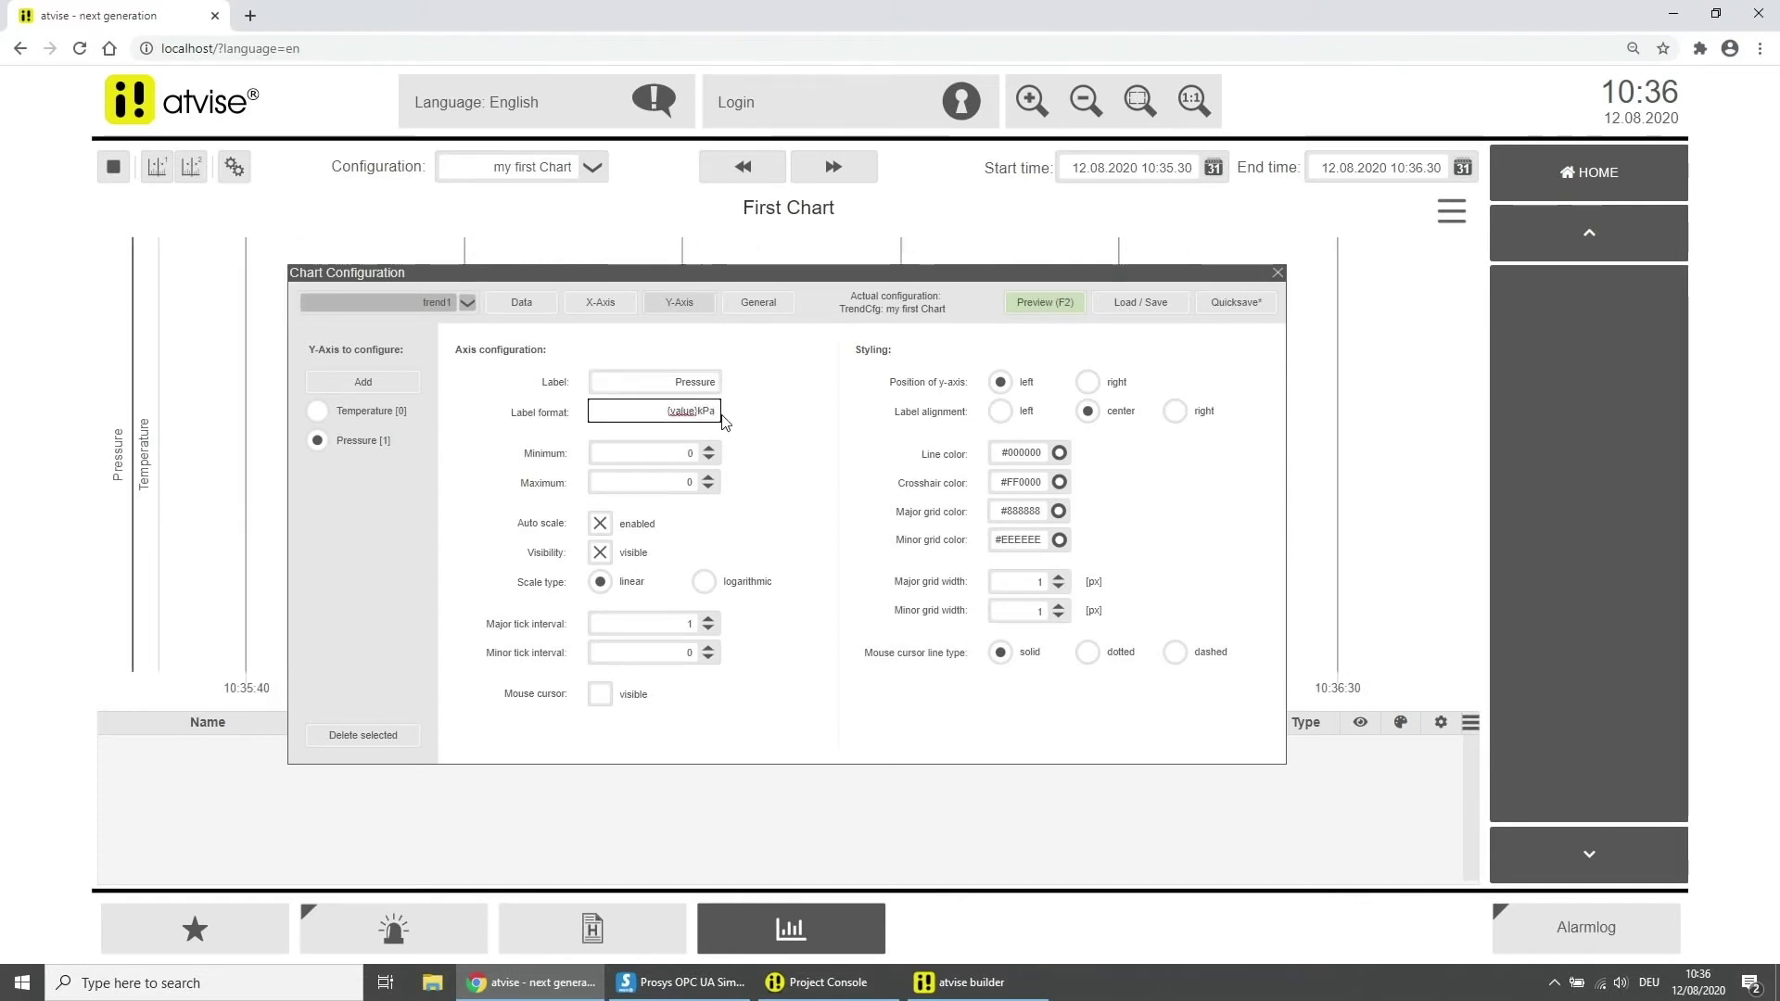
left_click(952, 412)
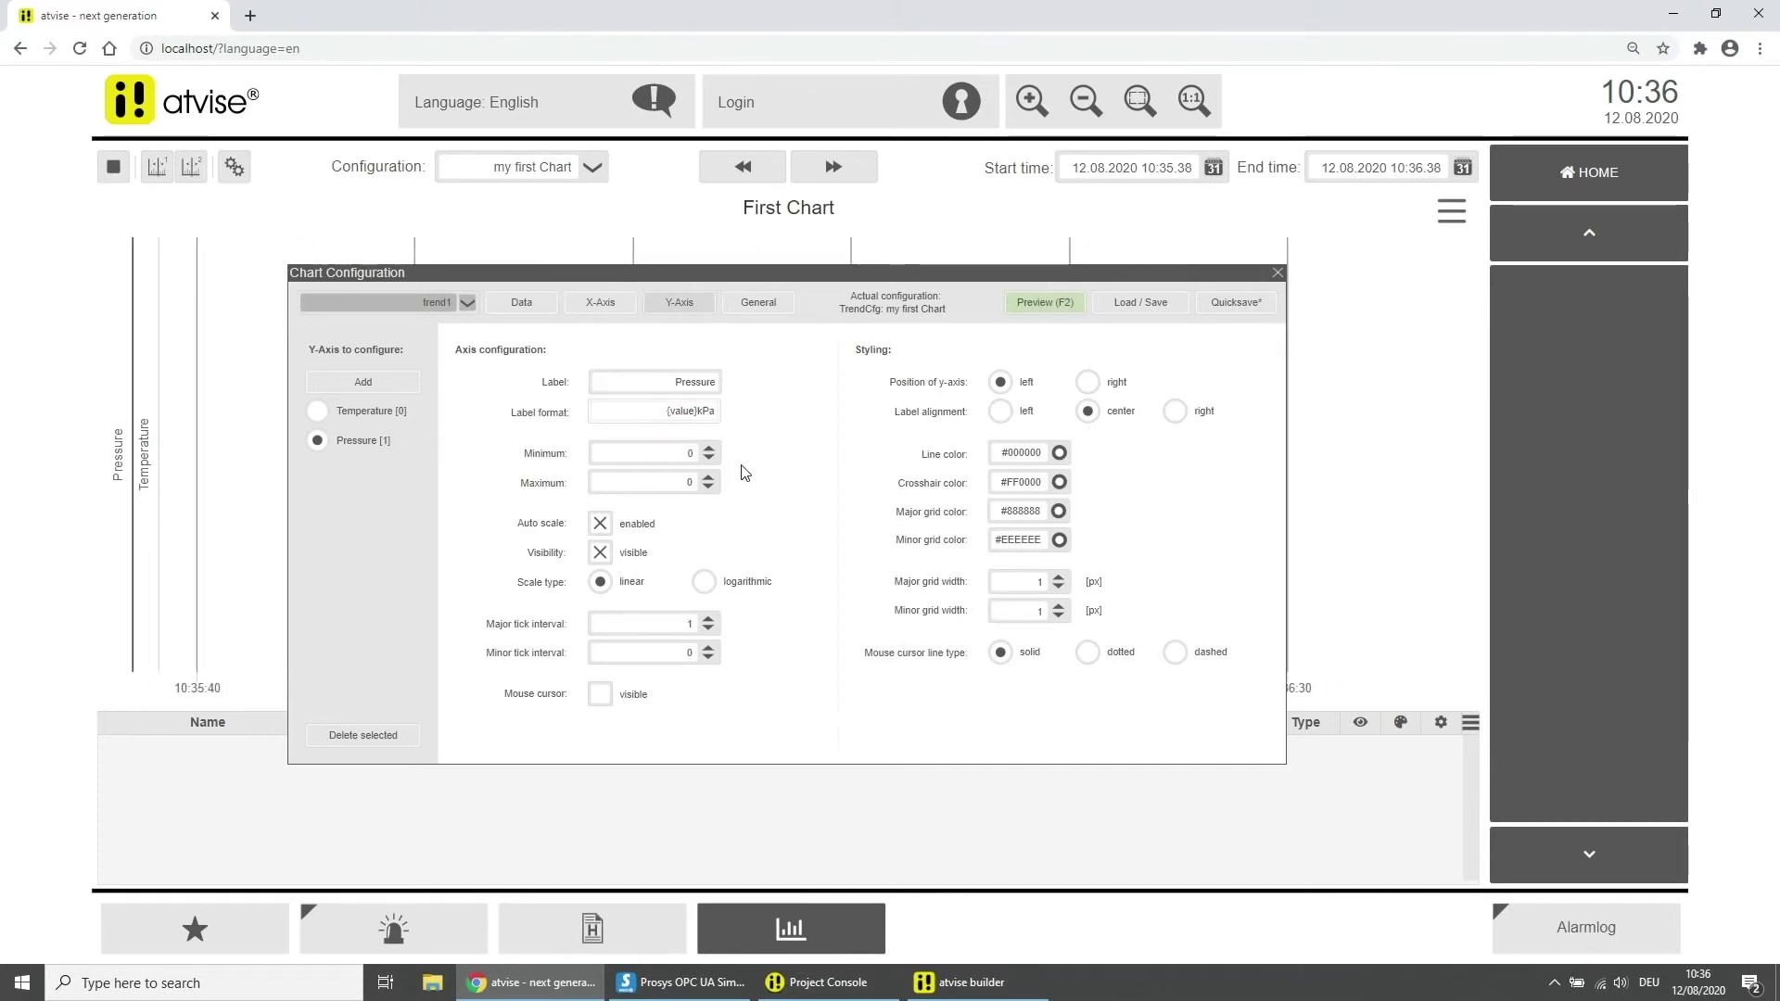
Step: Position the Pressure axis on the right of the chart and set its line and major grid colors to #FE2712
left_click(1088, 382)
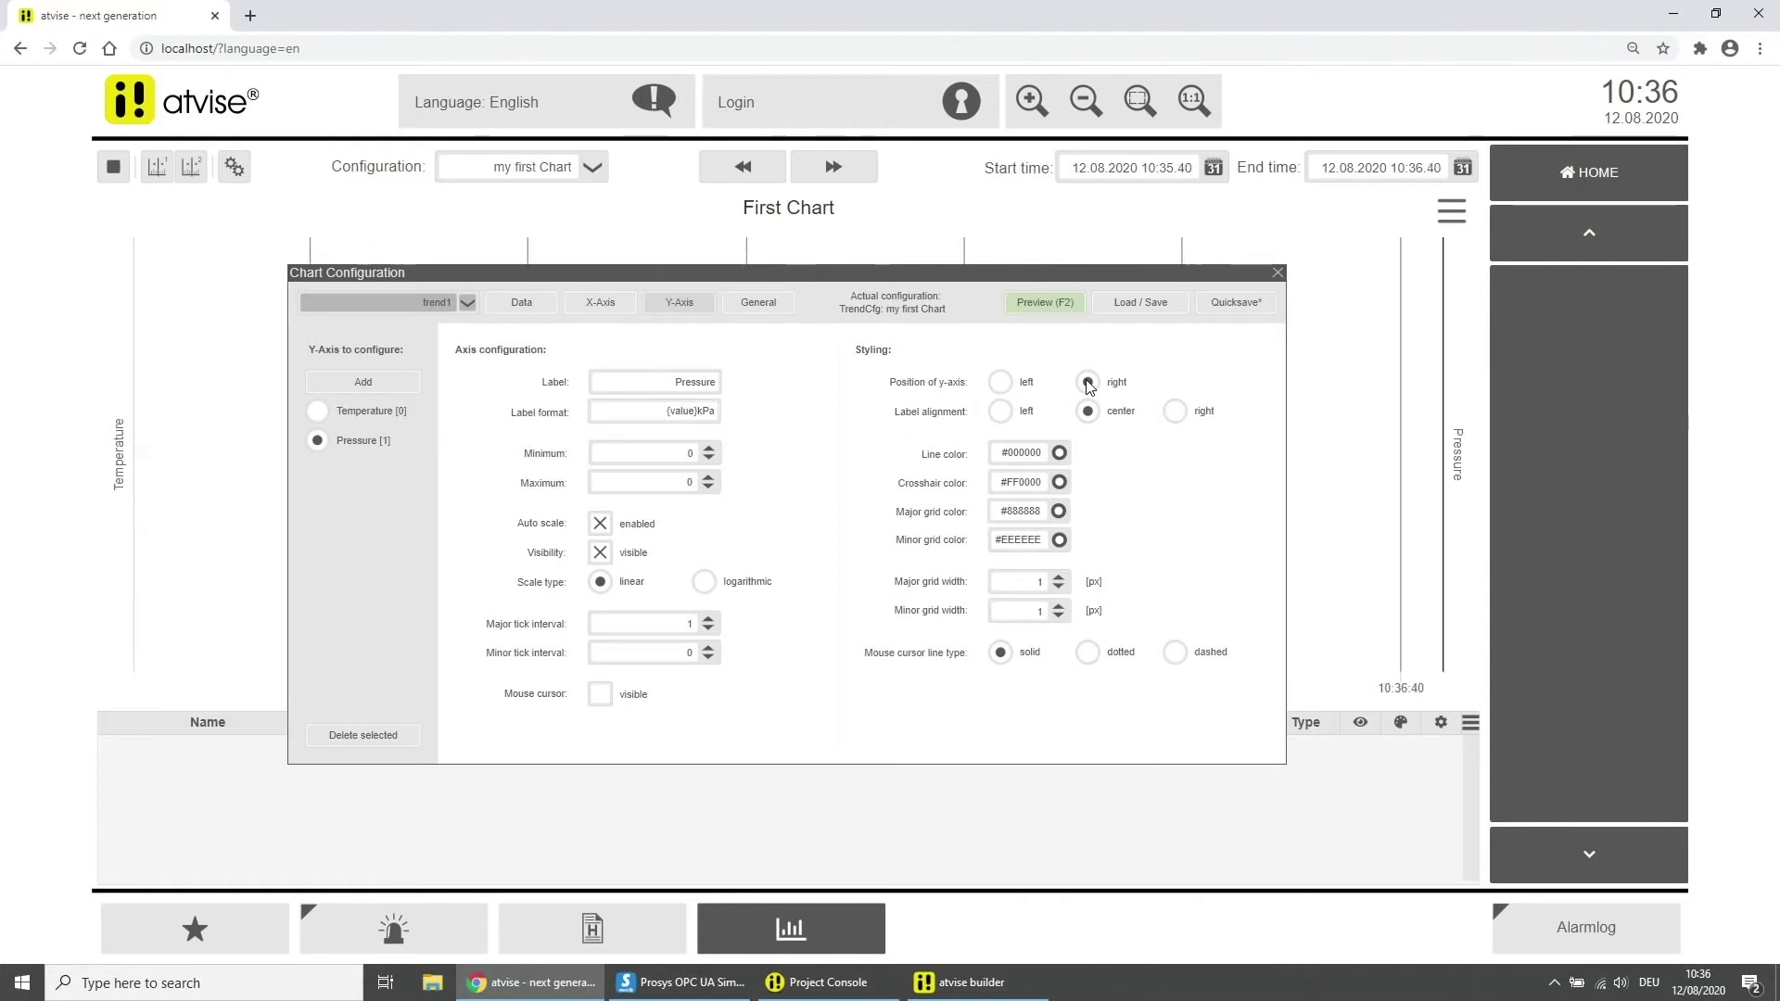
left_click(1059, 453)
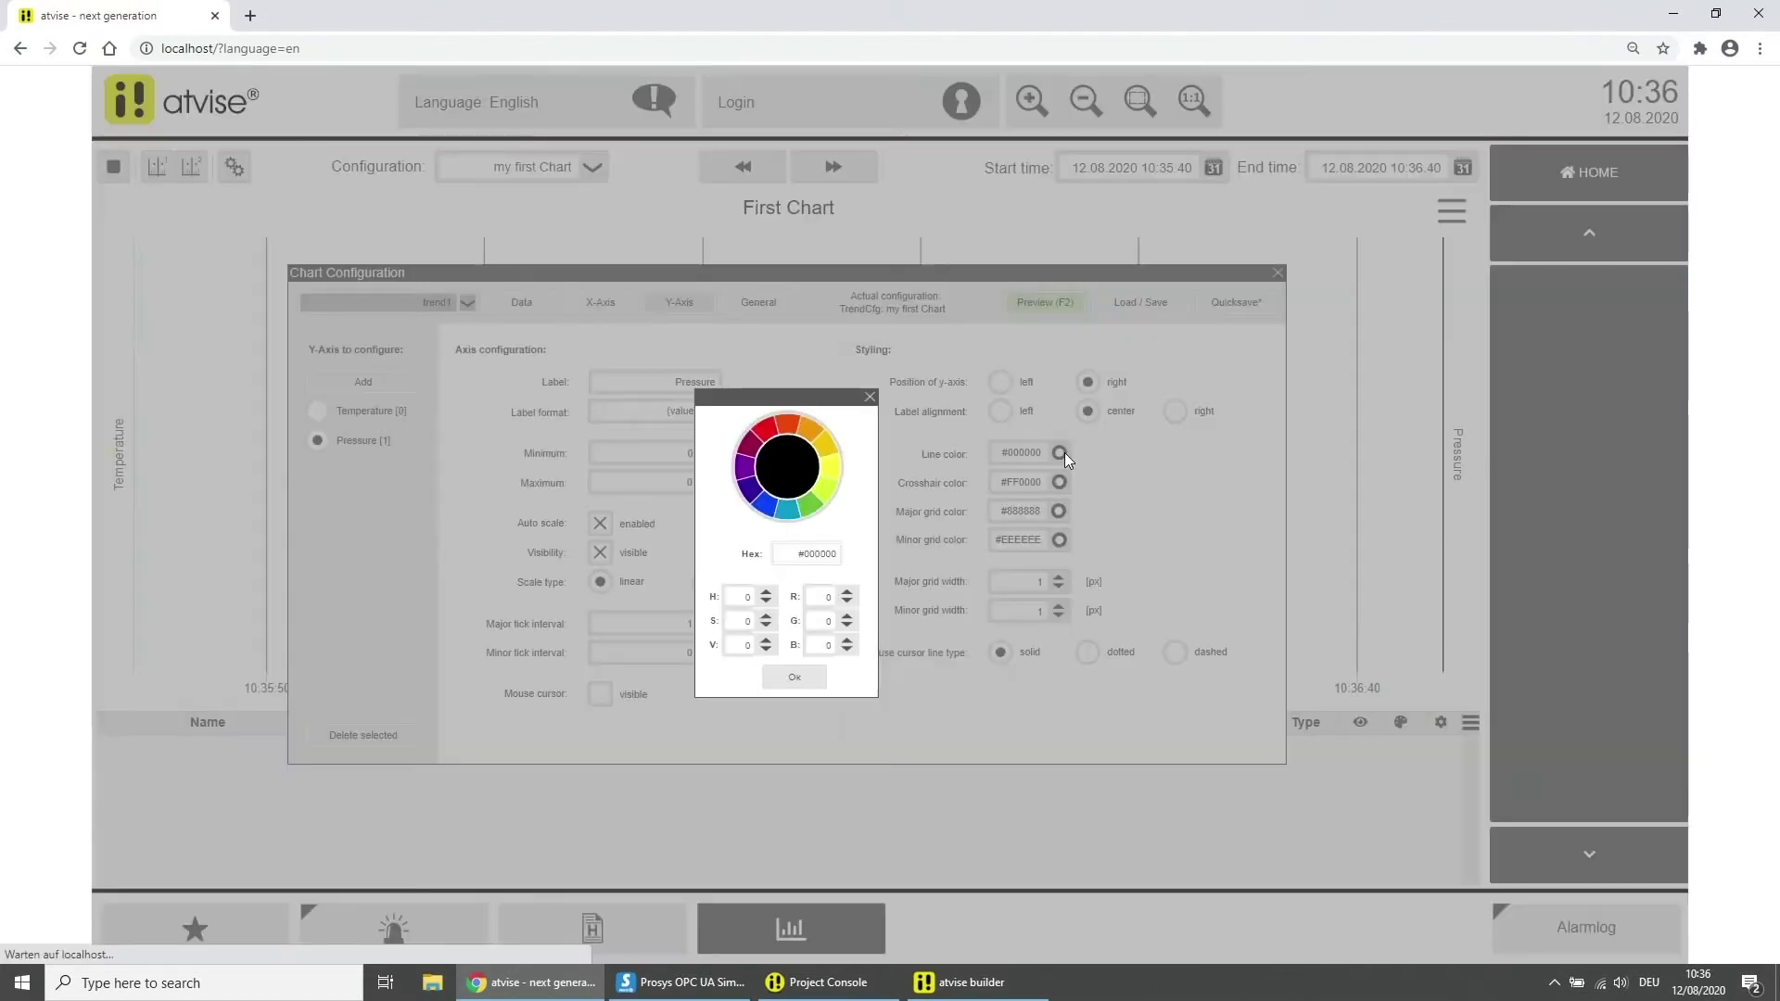
left_click(777, 675)
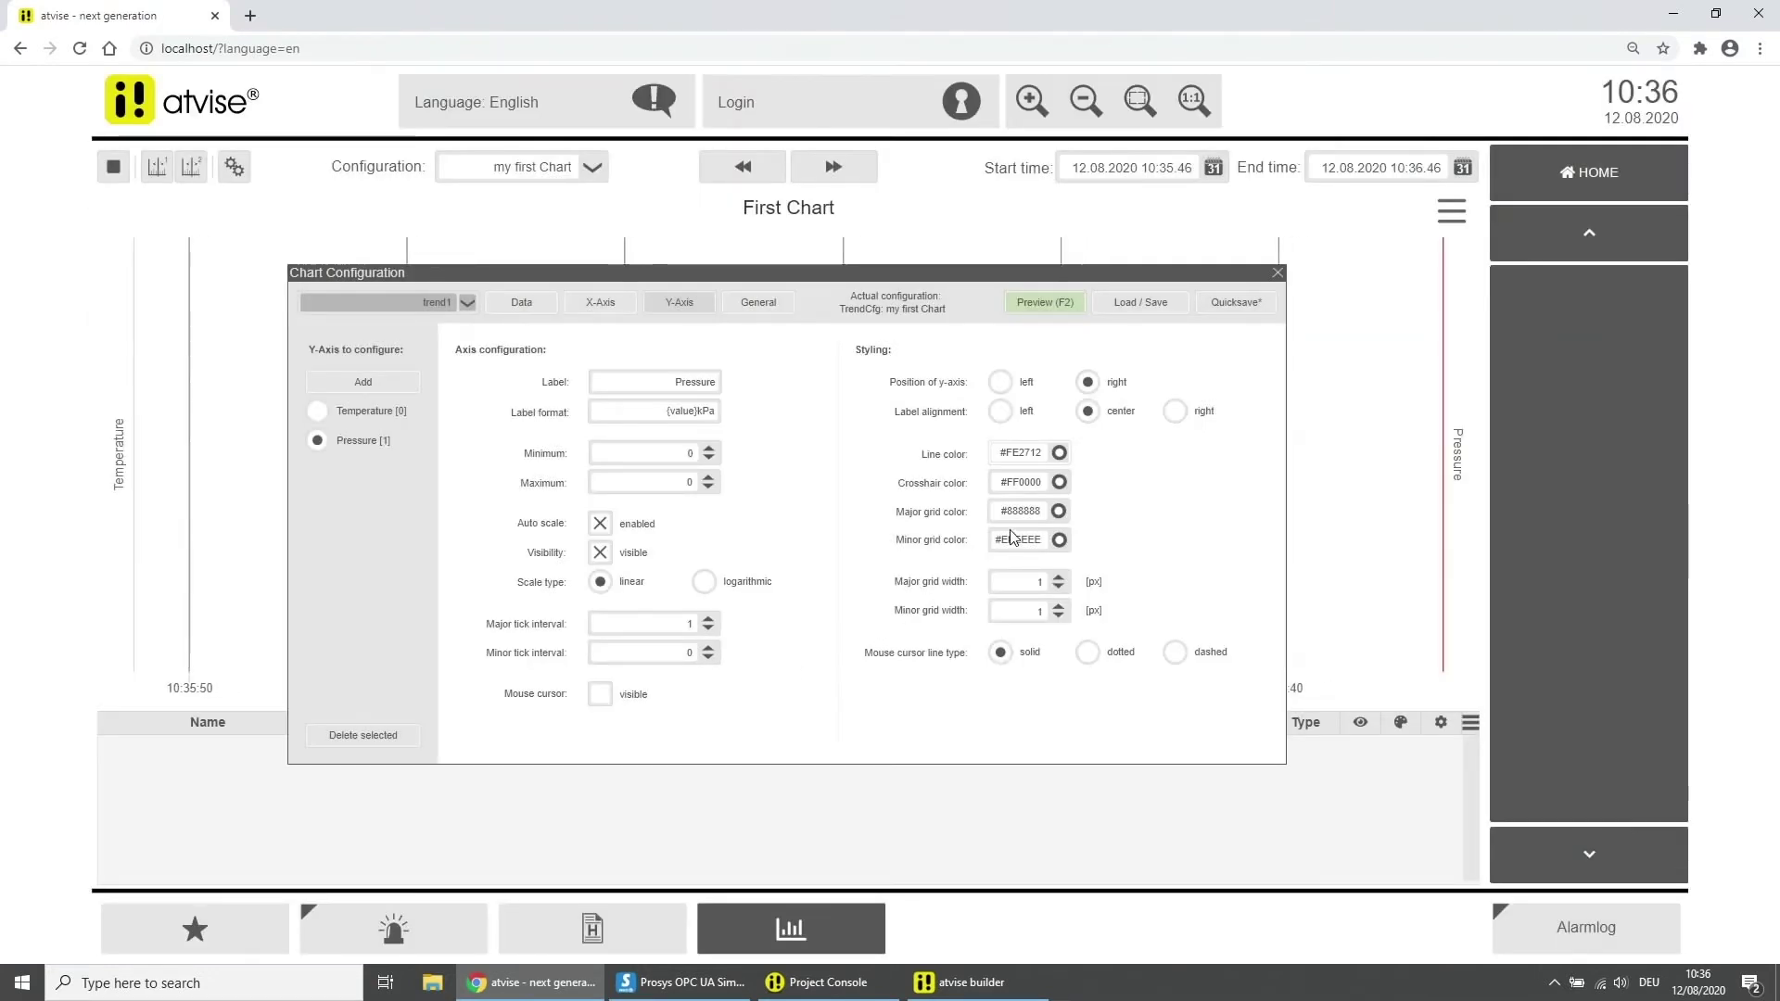
left_click(1058, 511)
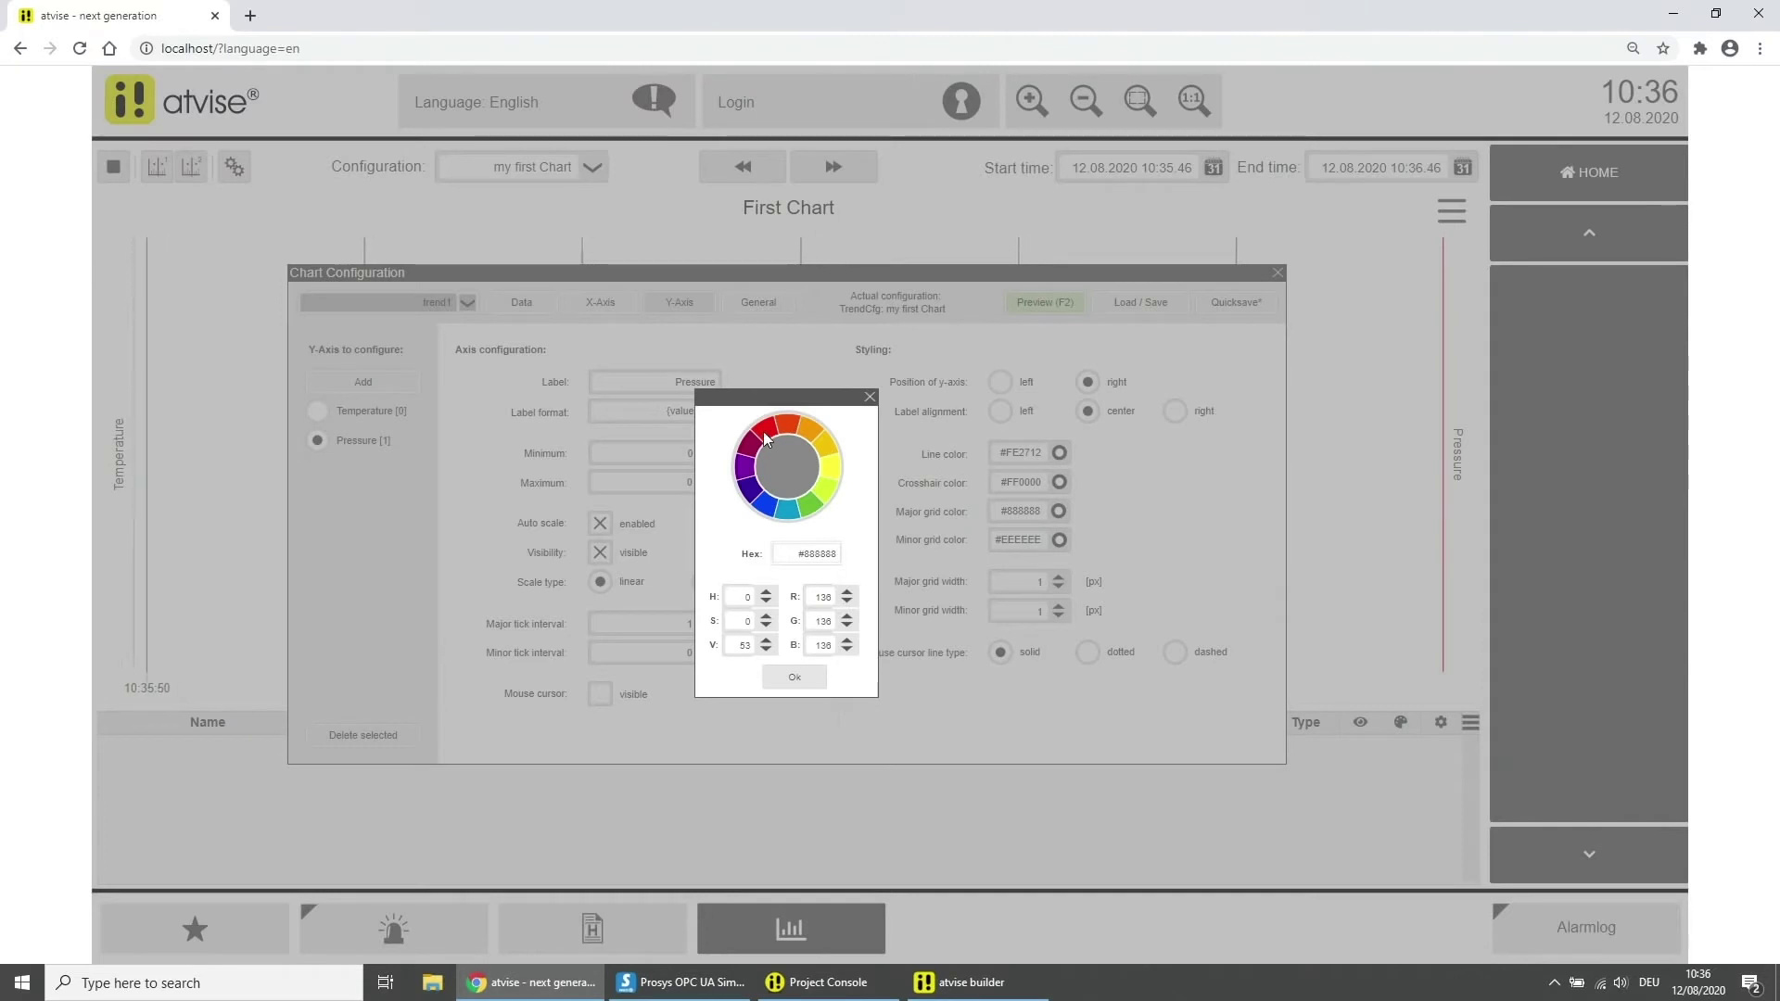
left_click(793, 679)
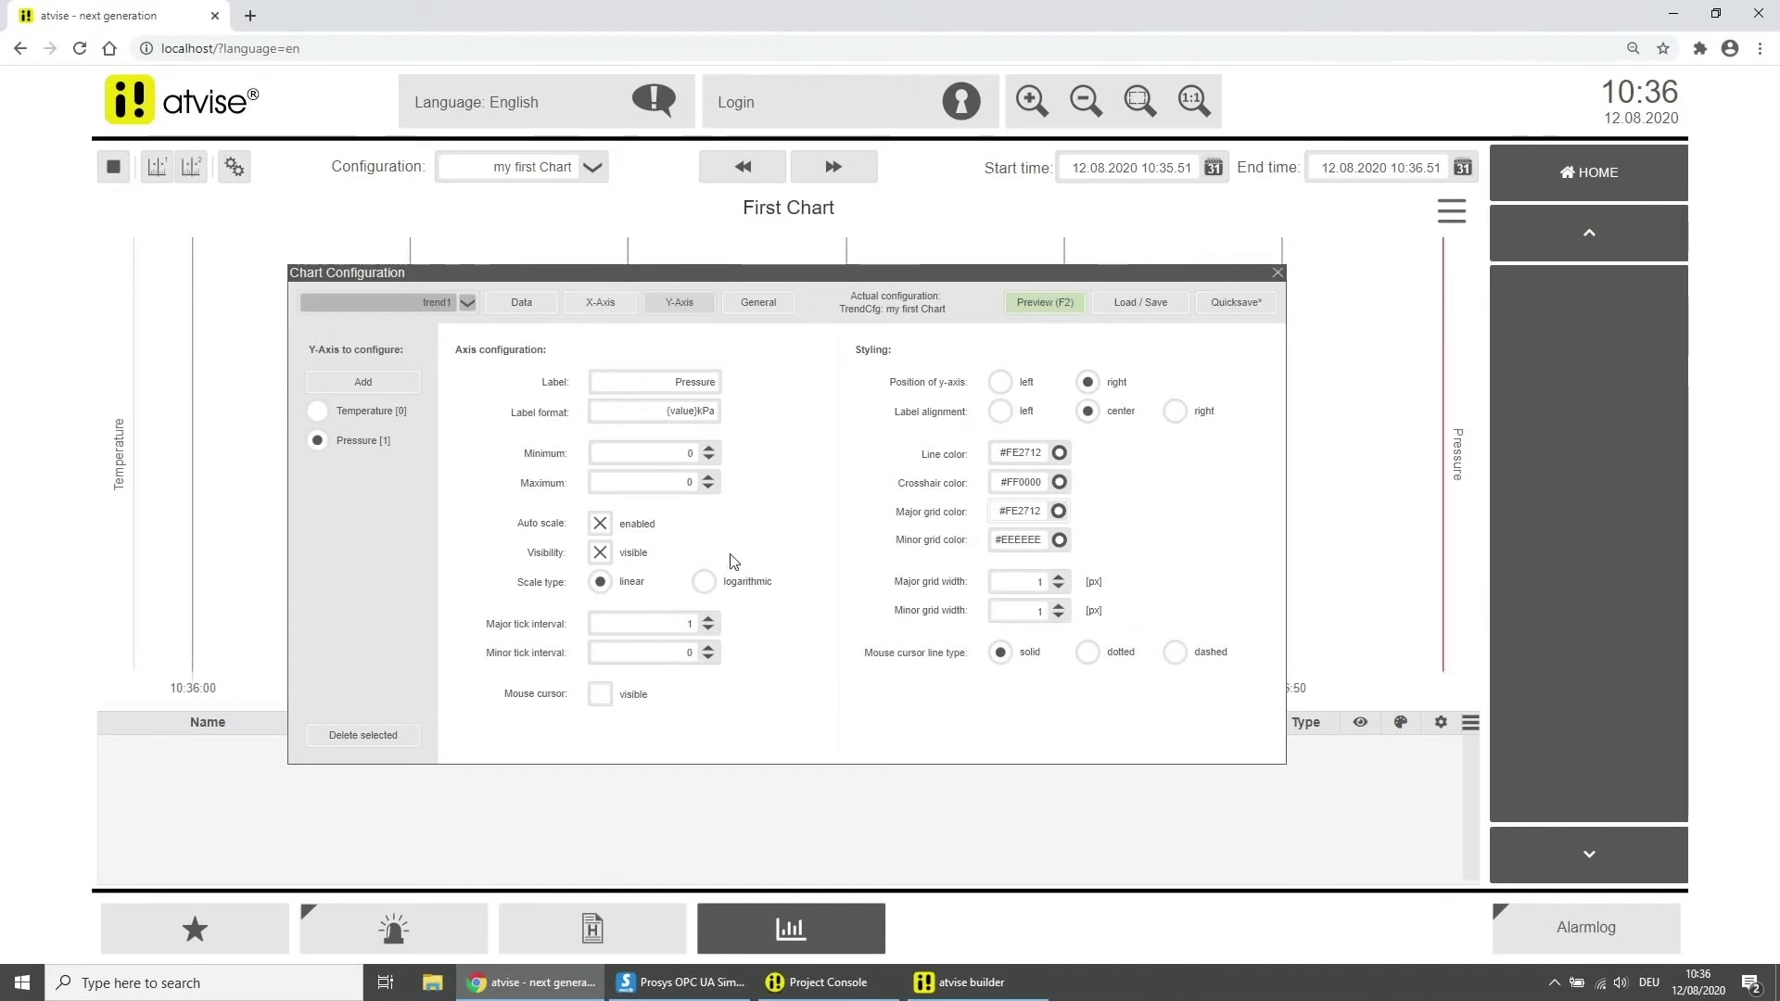
Step: Label the chart's x-axis Time
left_click(580, 304)
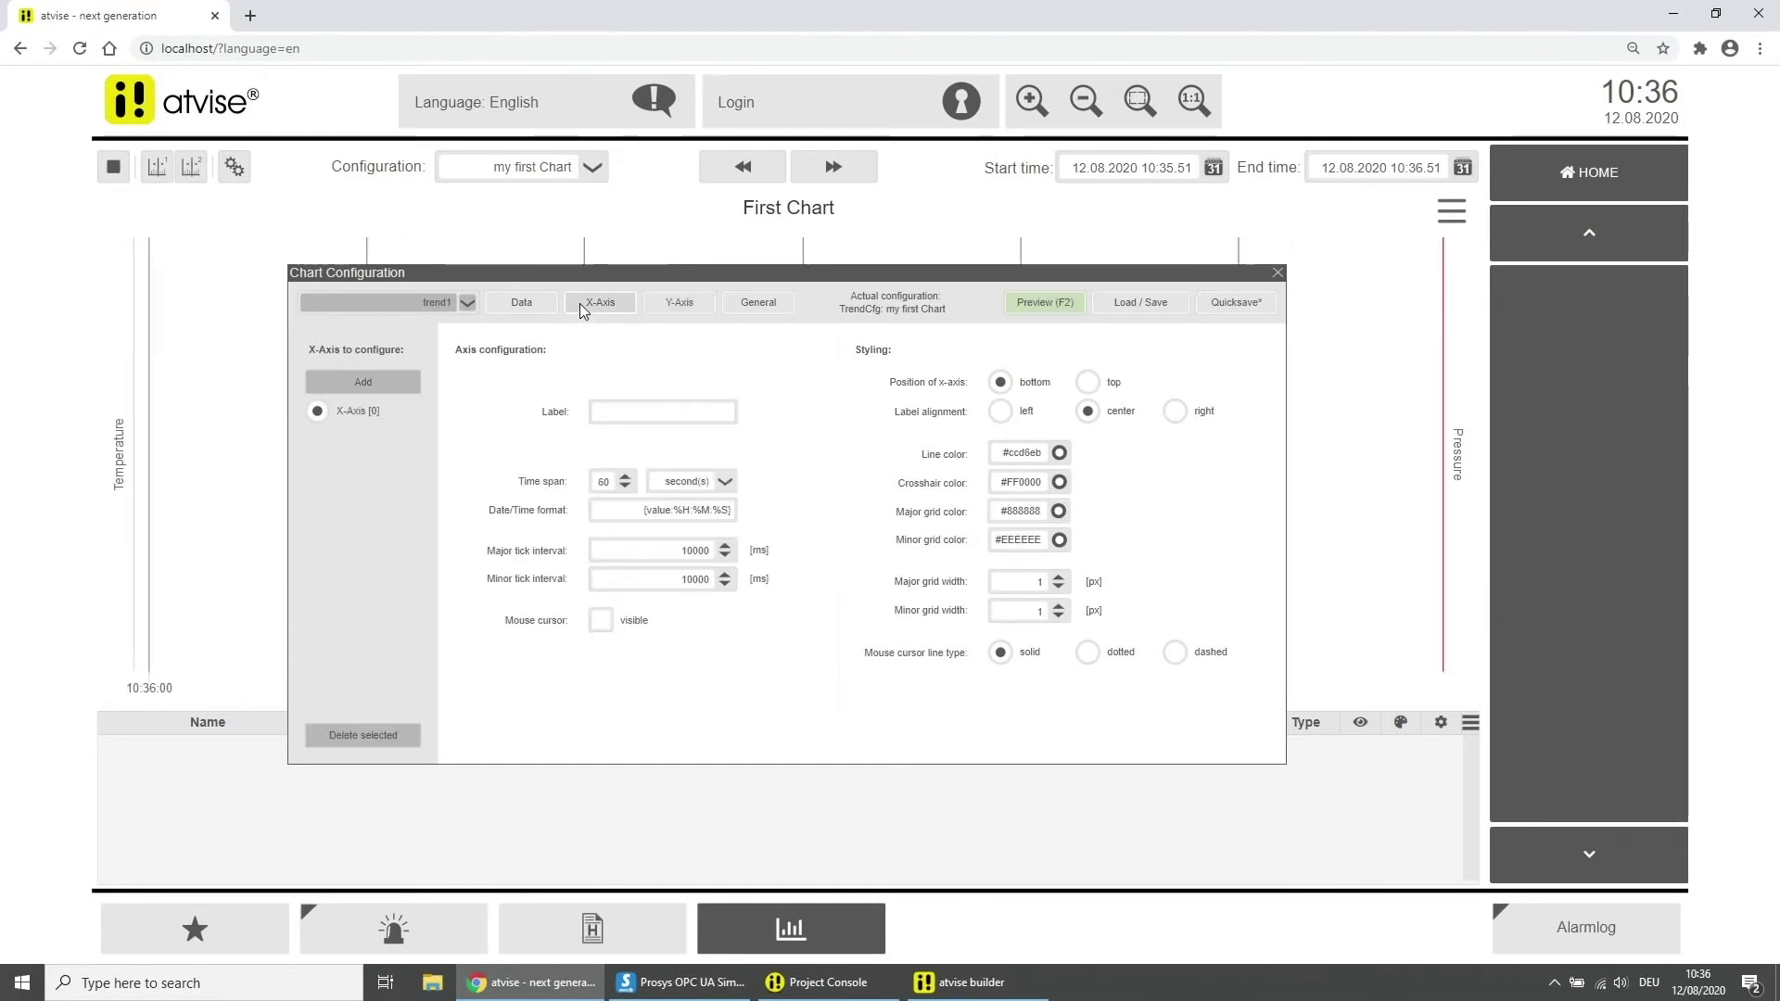
left_click(705, 419)
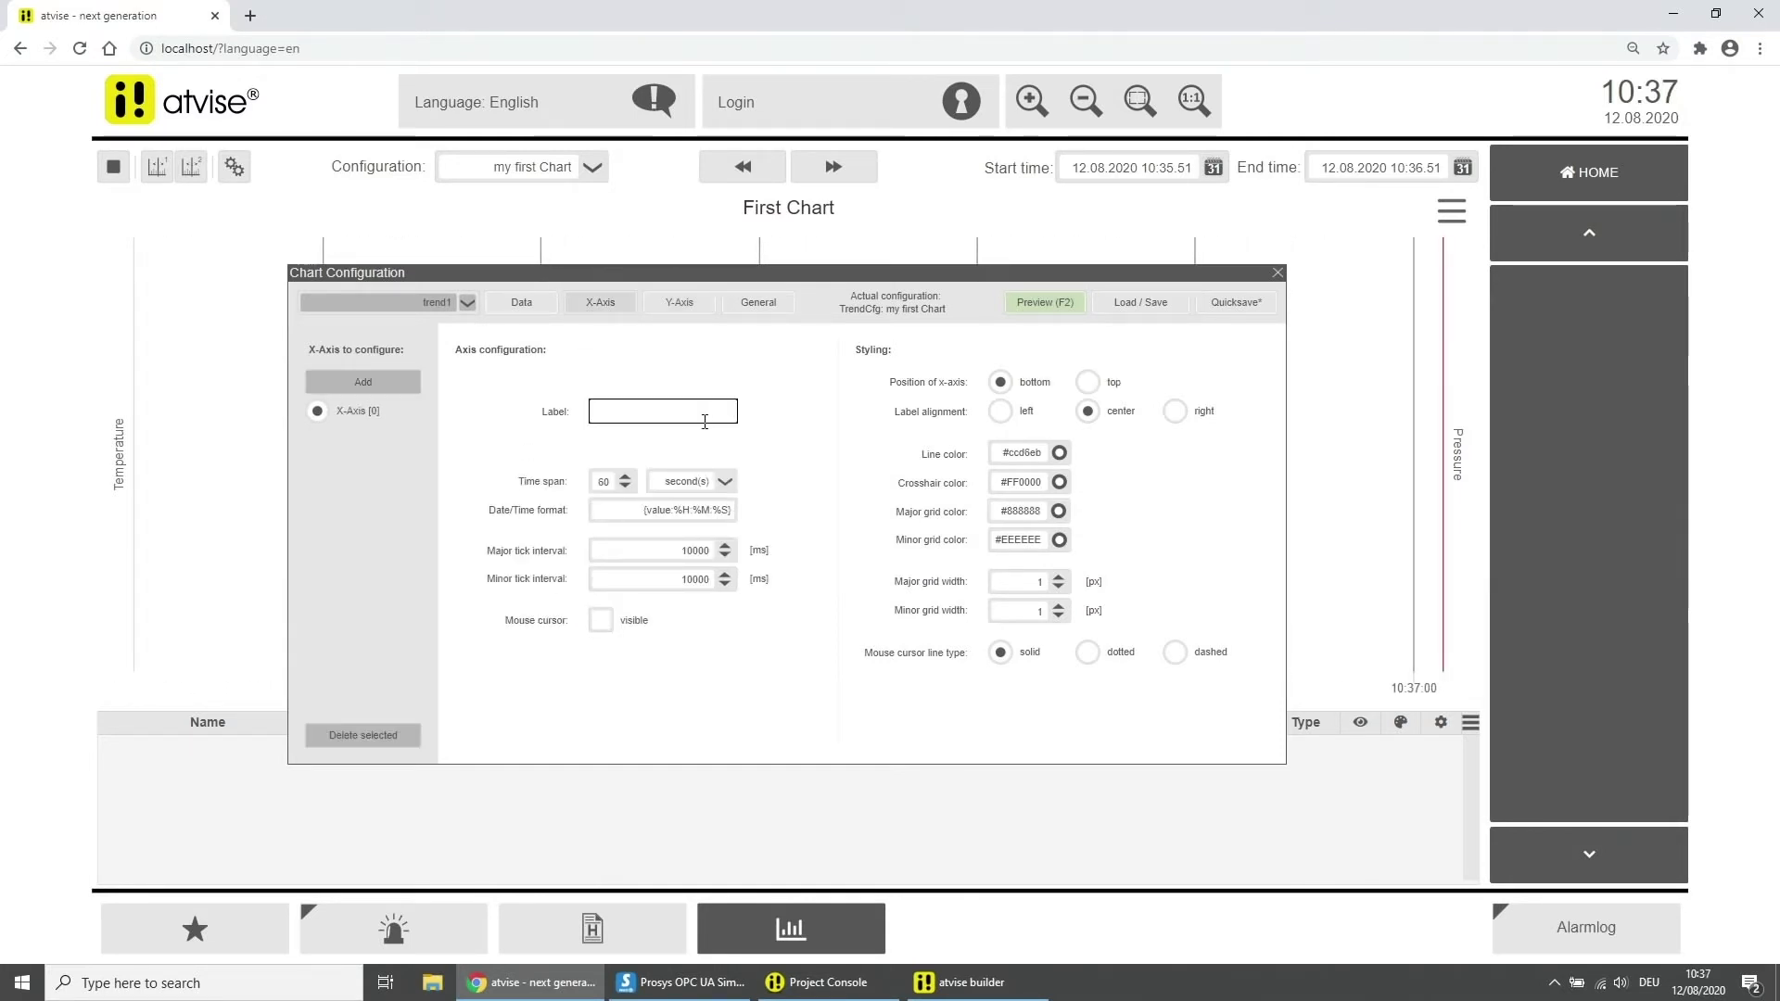
type("Time")
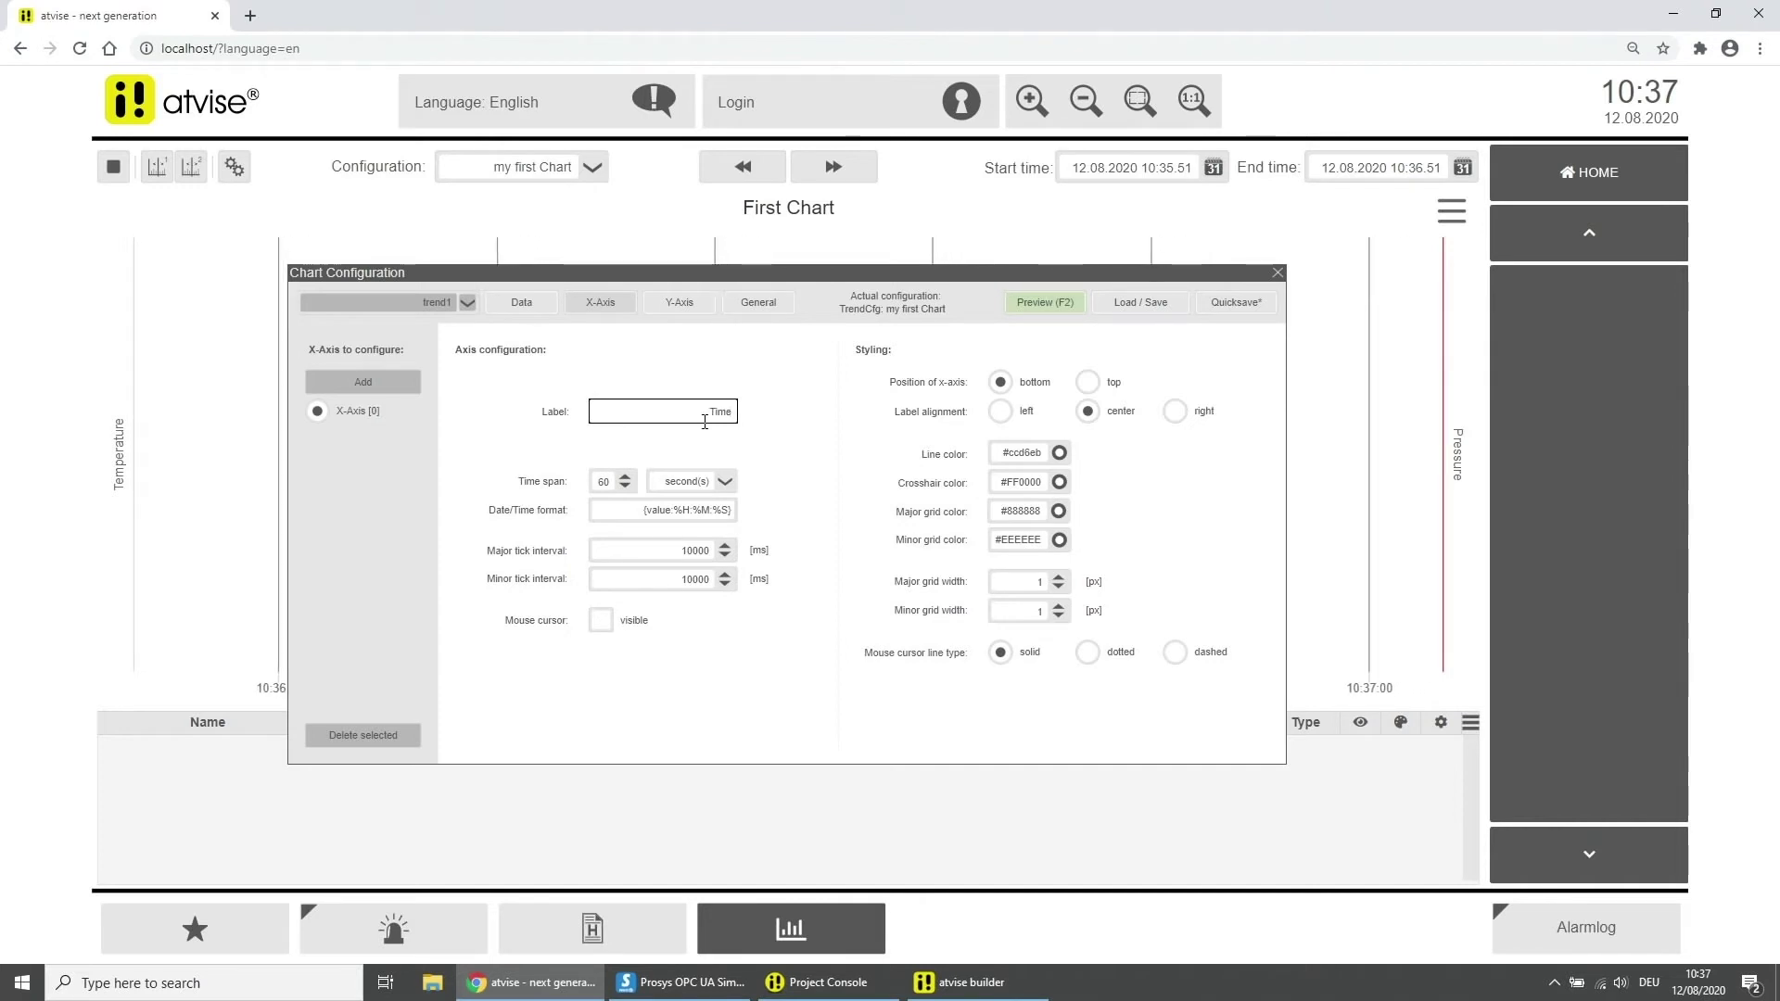
key("Return")
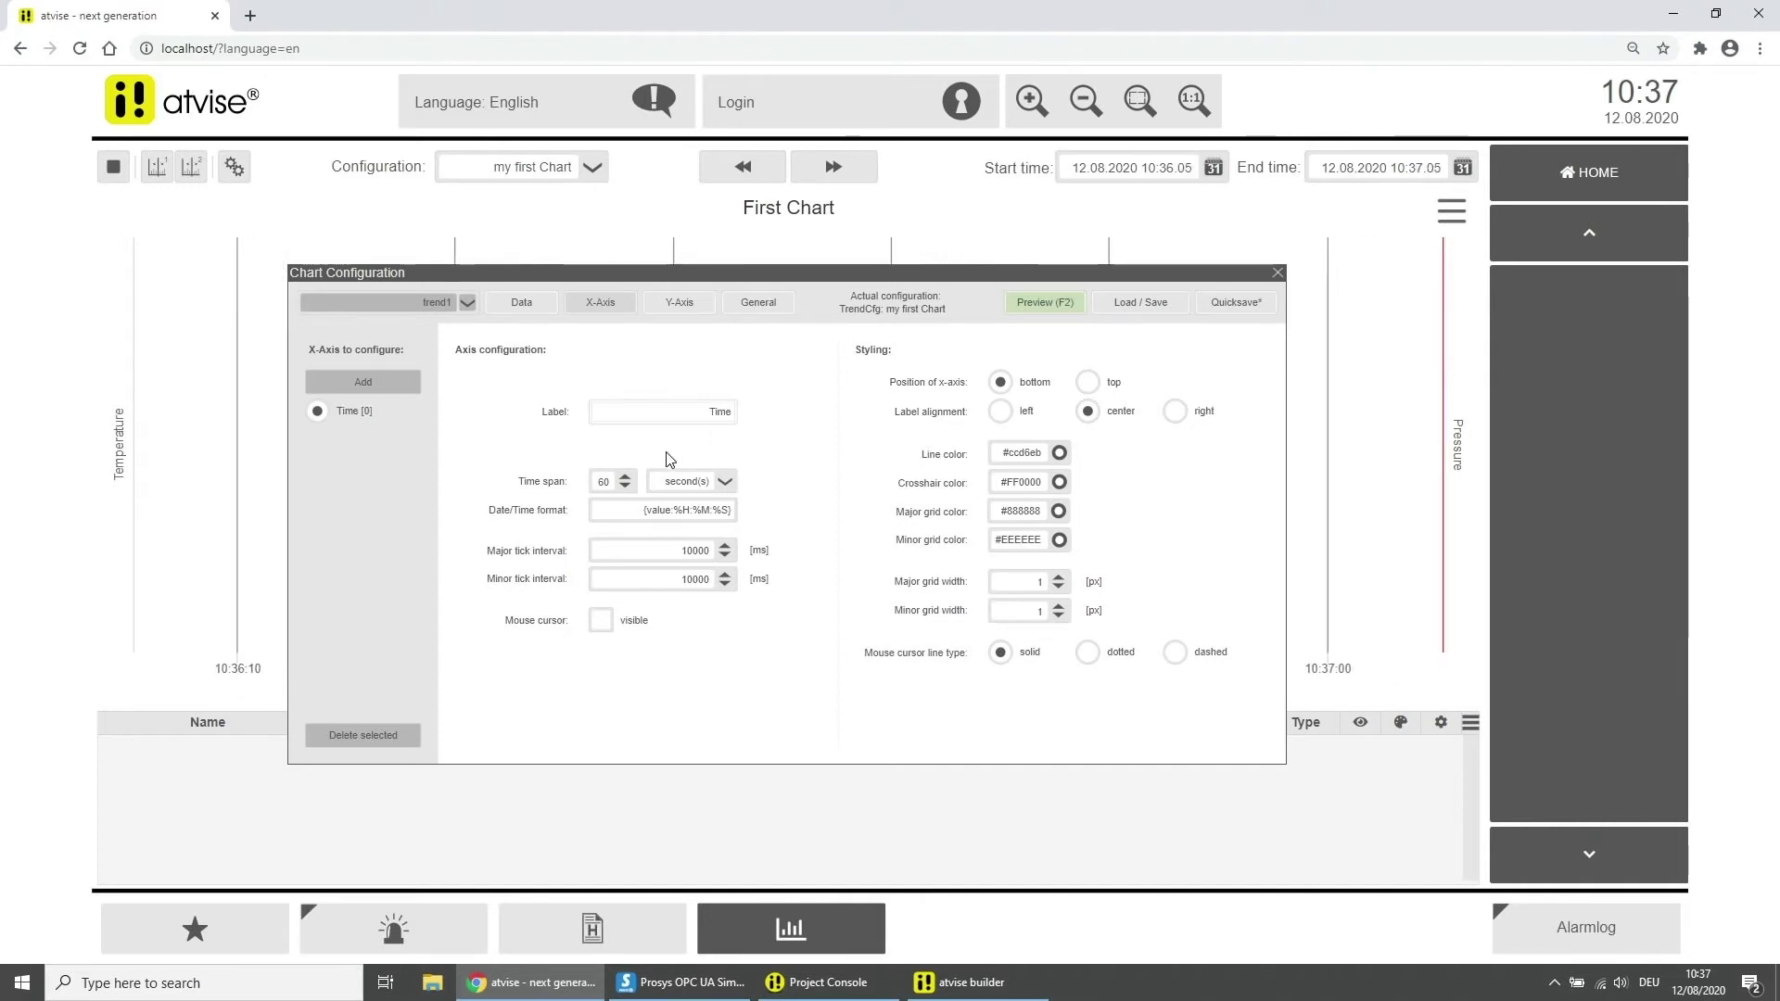
Step: Set the Time axis span to 5 minutes
left_click(625, 487)
left_click(625, 487)
left_click(625, 487)
left_click(625, 487)
left_click(625, 486)
left_click(693, 483)
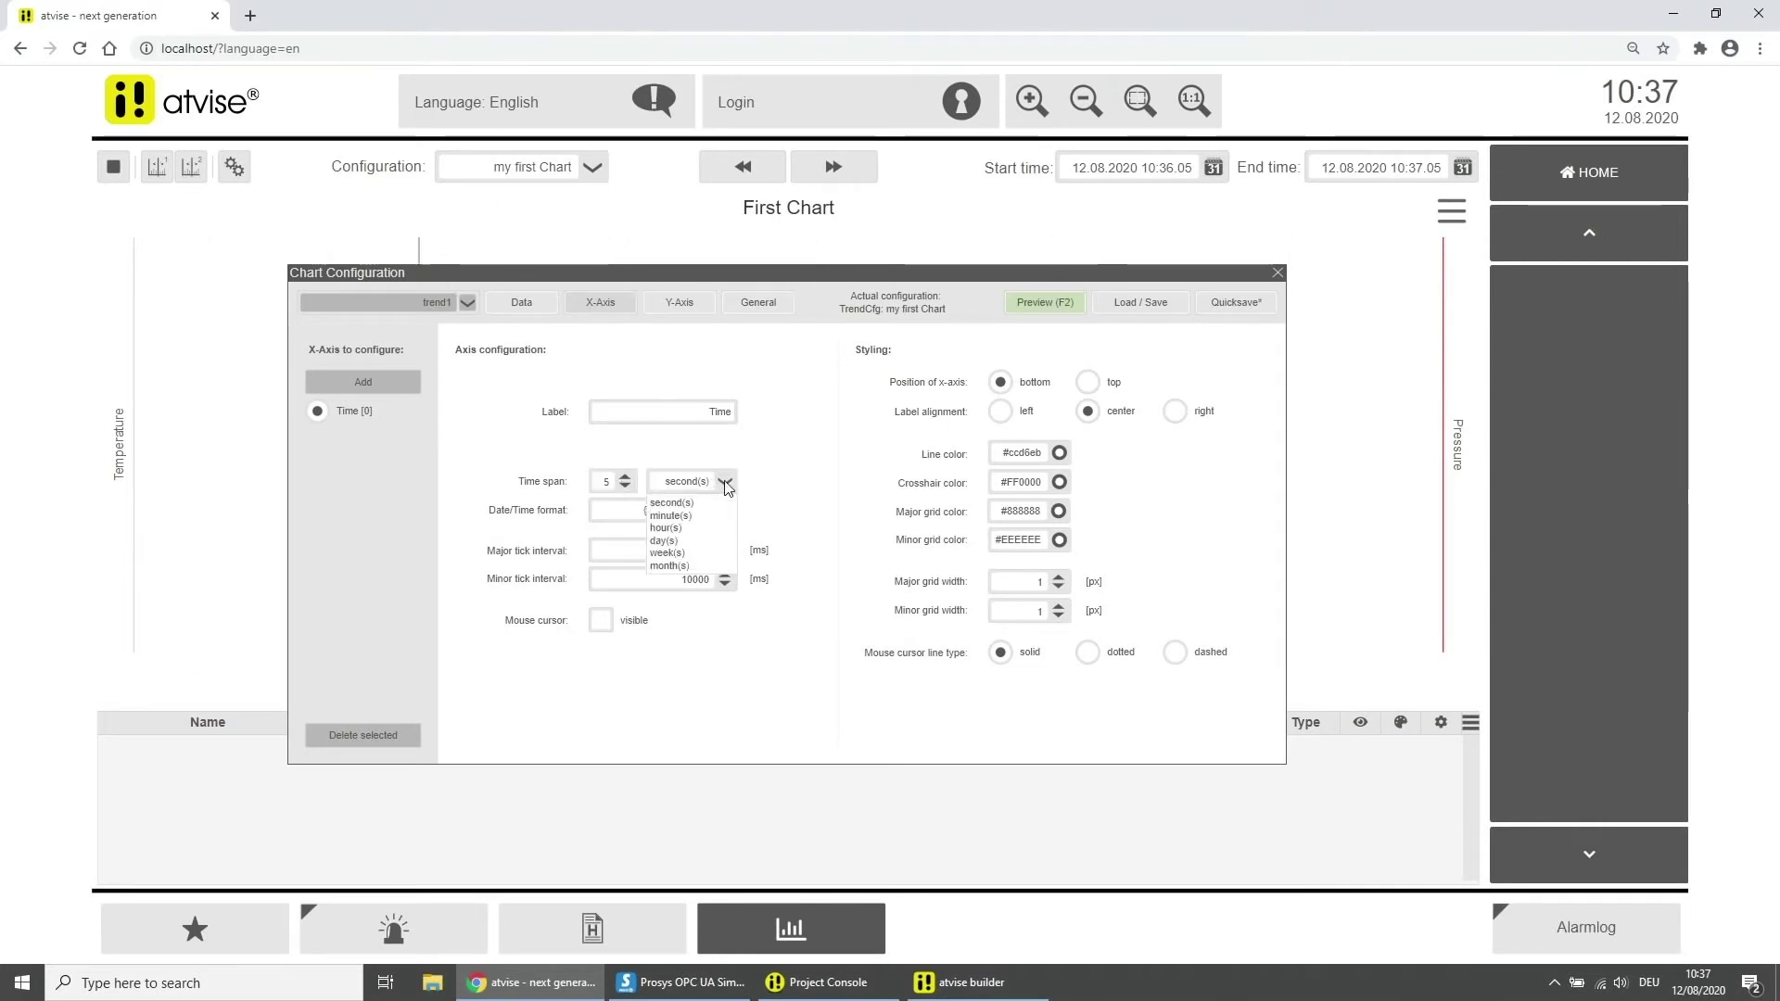
left_click(697, 516)
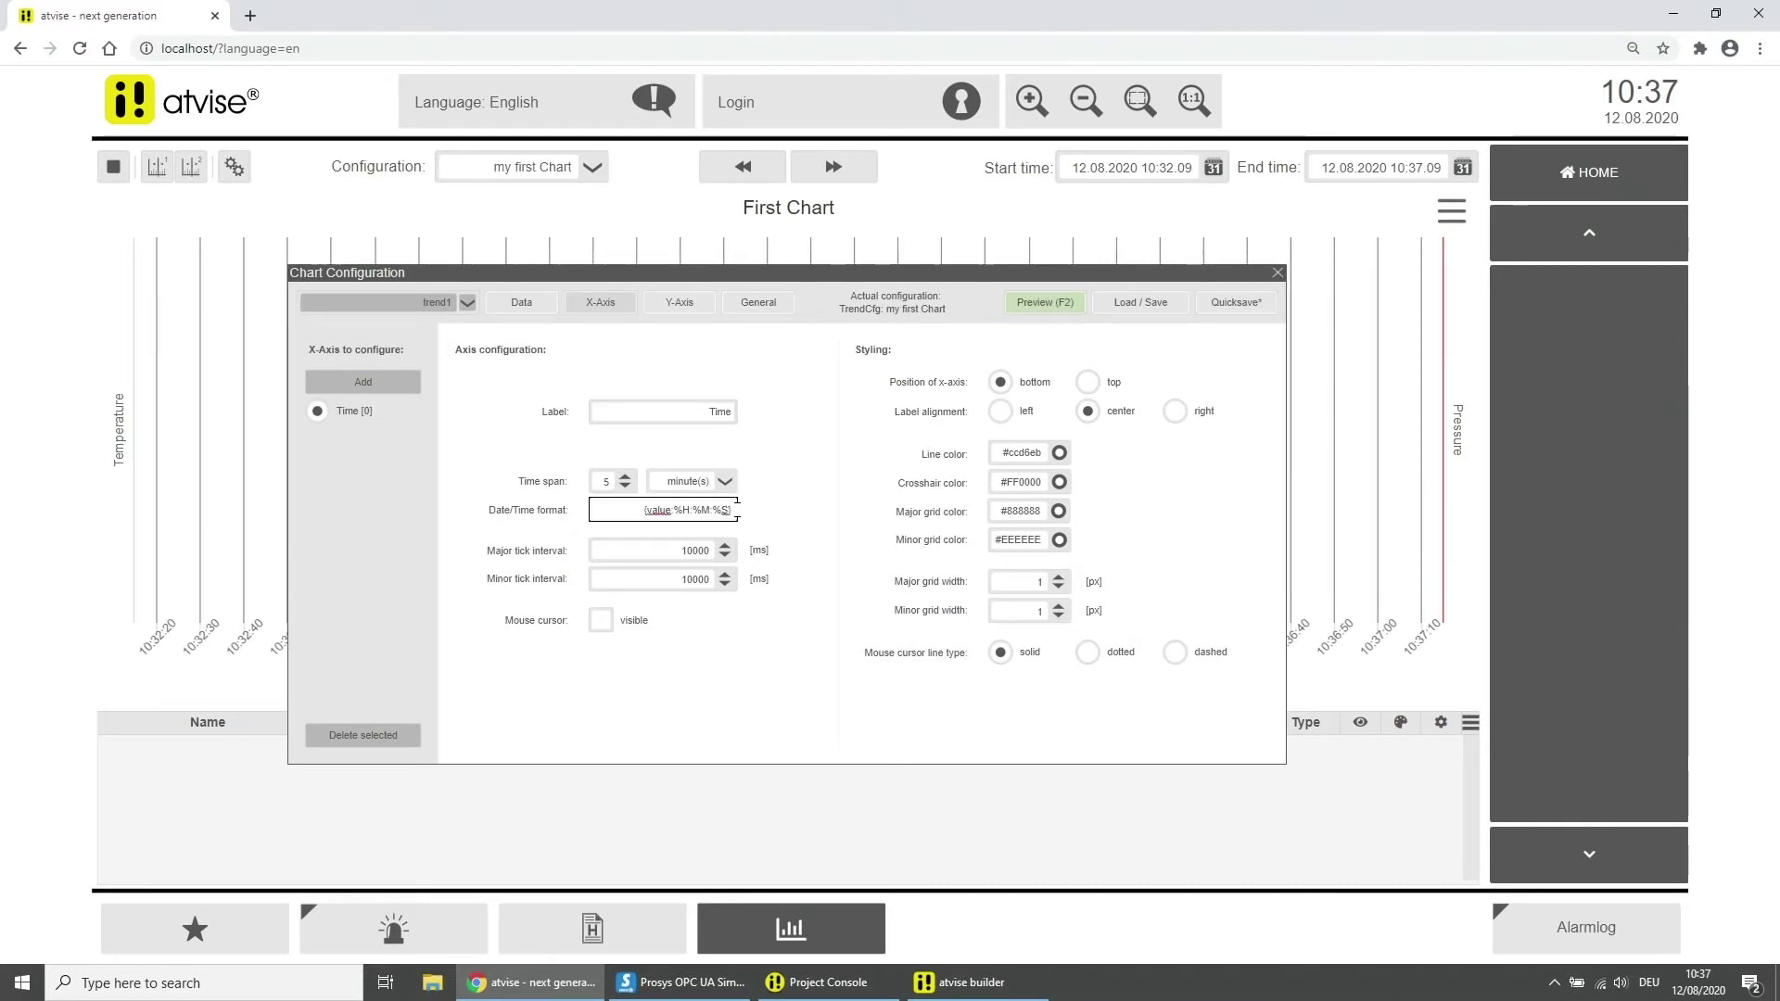
Step: Shorten the Time axis date/time format to {value:%H:%M} and set its minor tick interval to 5000 ms
key("BackSpace")
key("BackSpace")
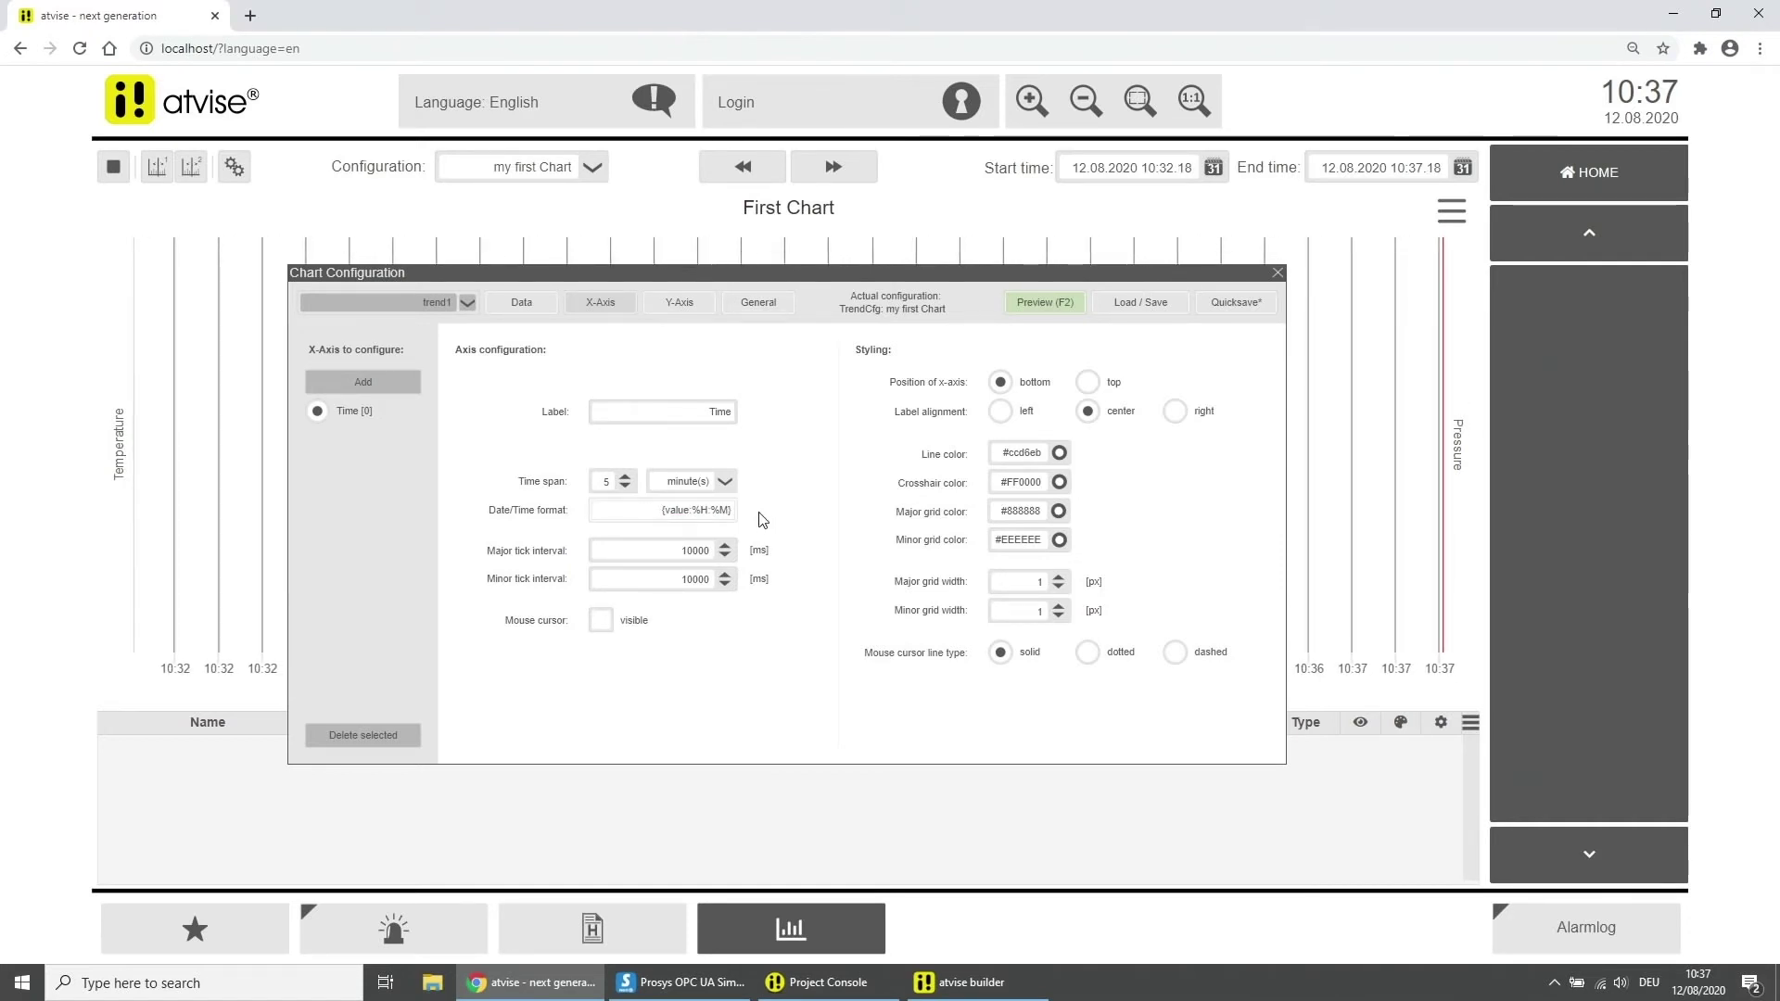
double_click(698, 583)
type("5000")
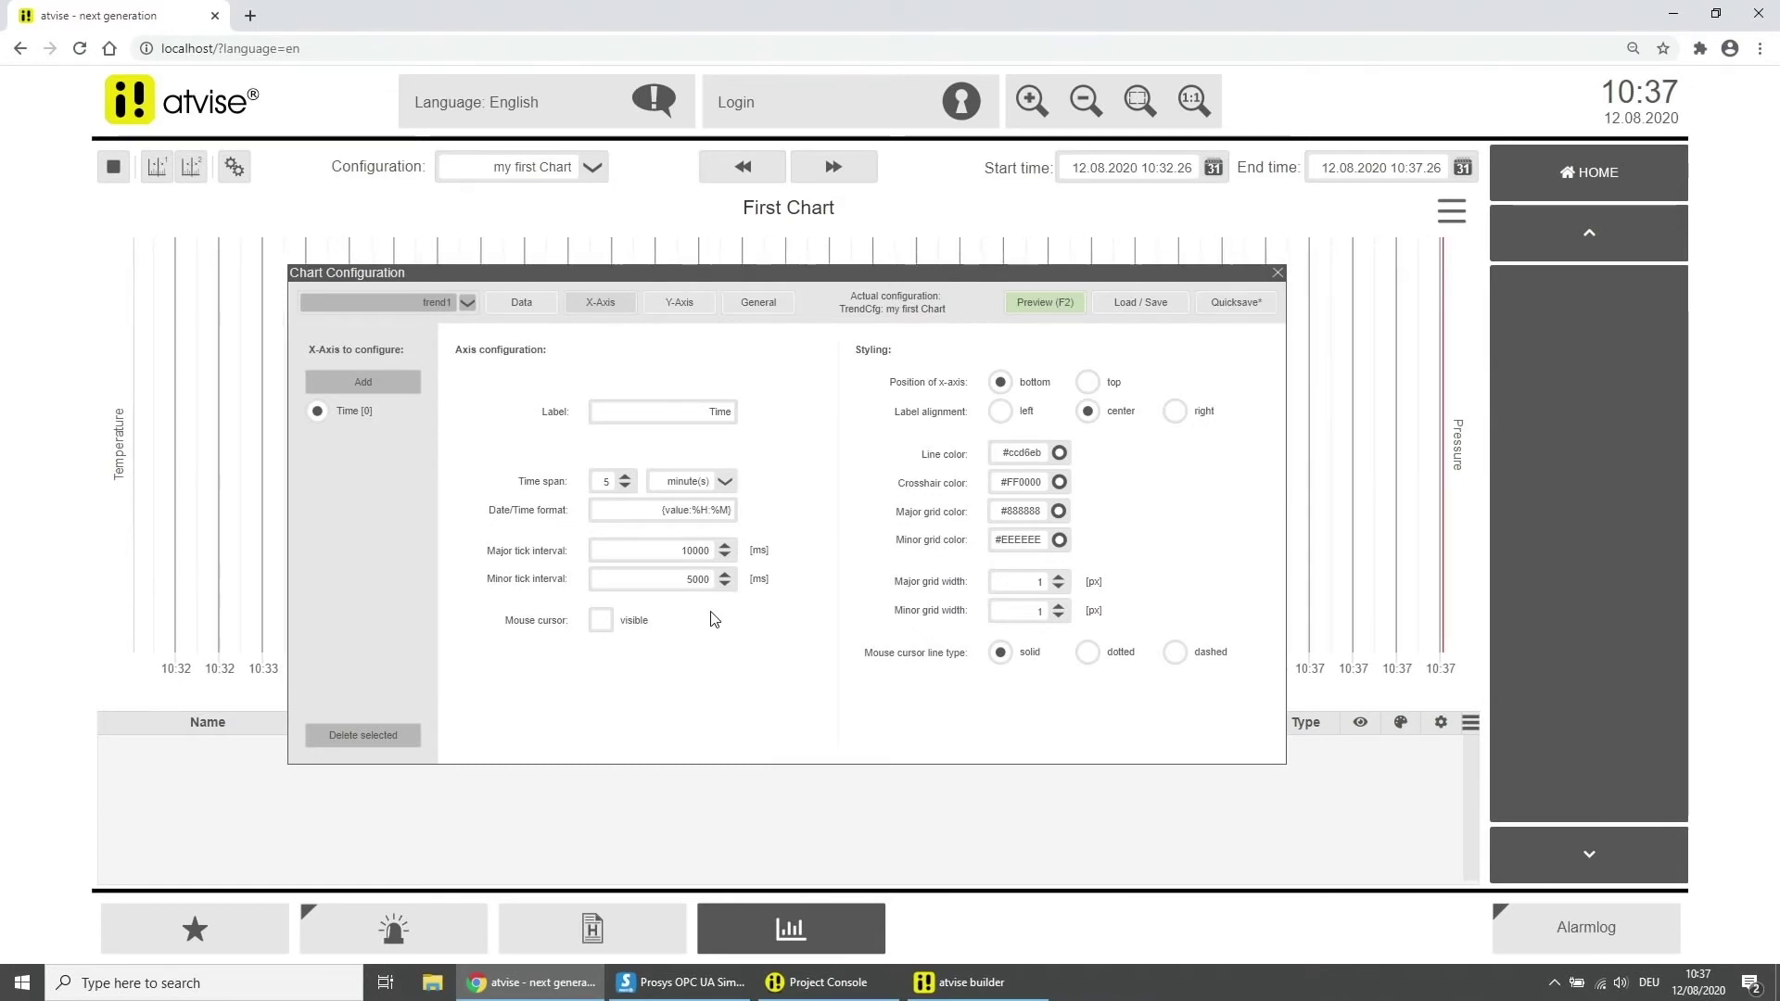
Step: Try out the visible mouse cursor with its snapping option on the Time axis
left_click(601, 620)
left_click(601, 650)
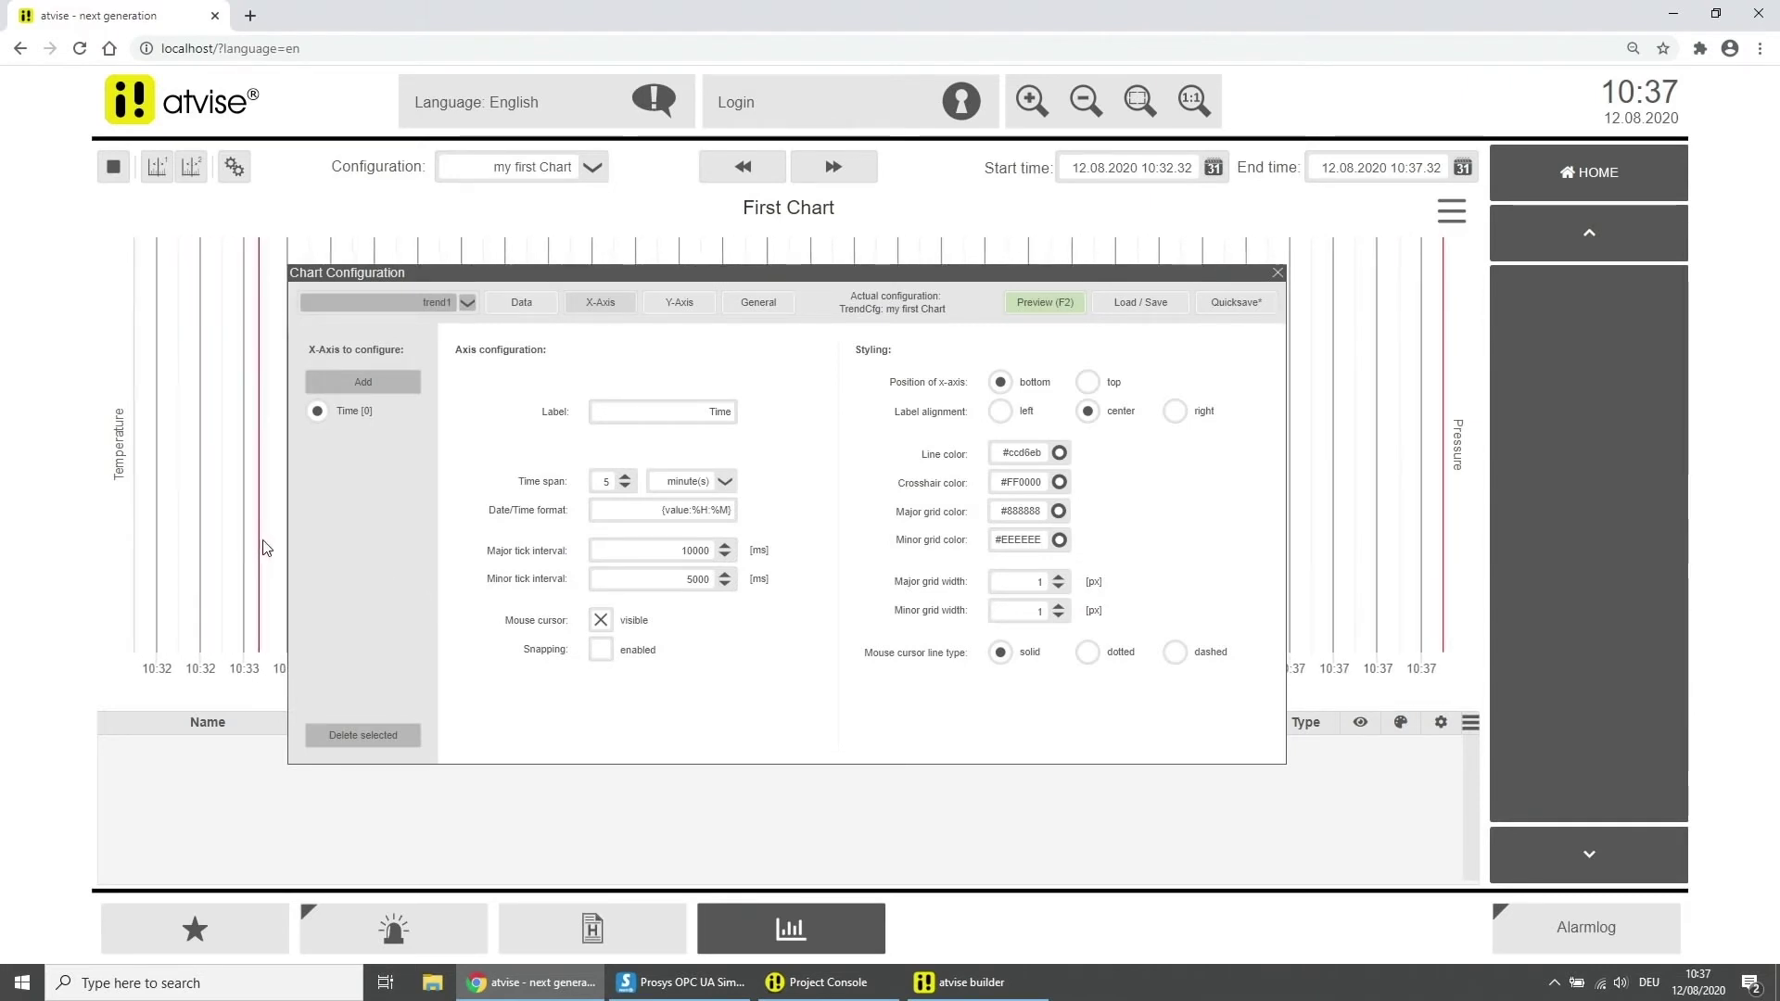
left_click(601, 621)
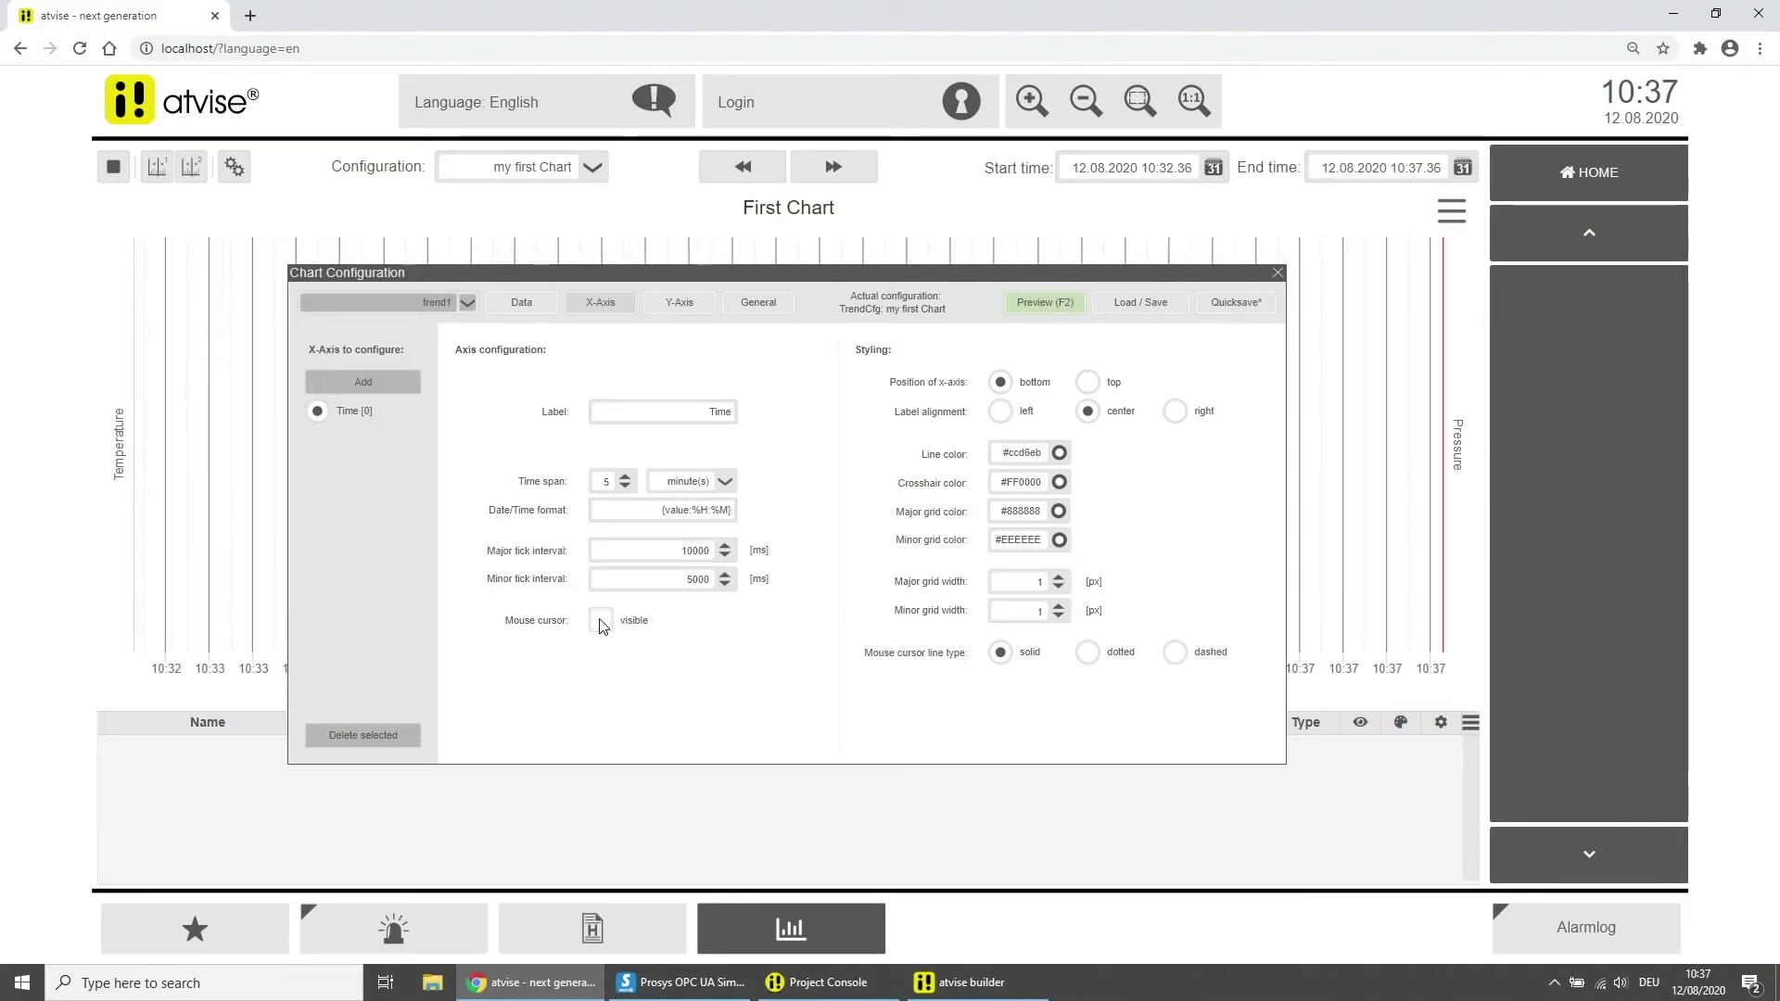
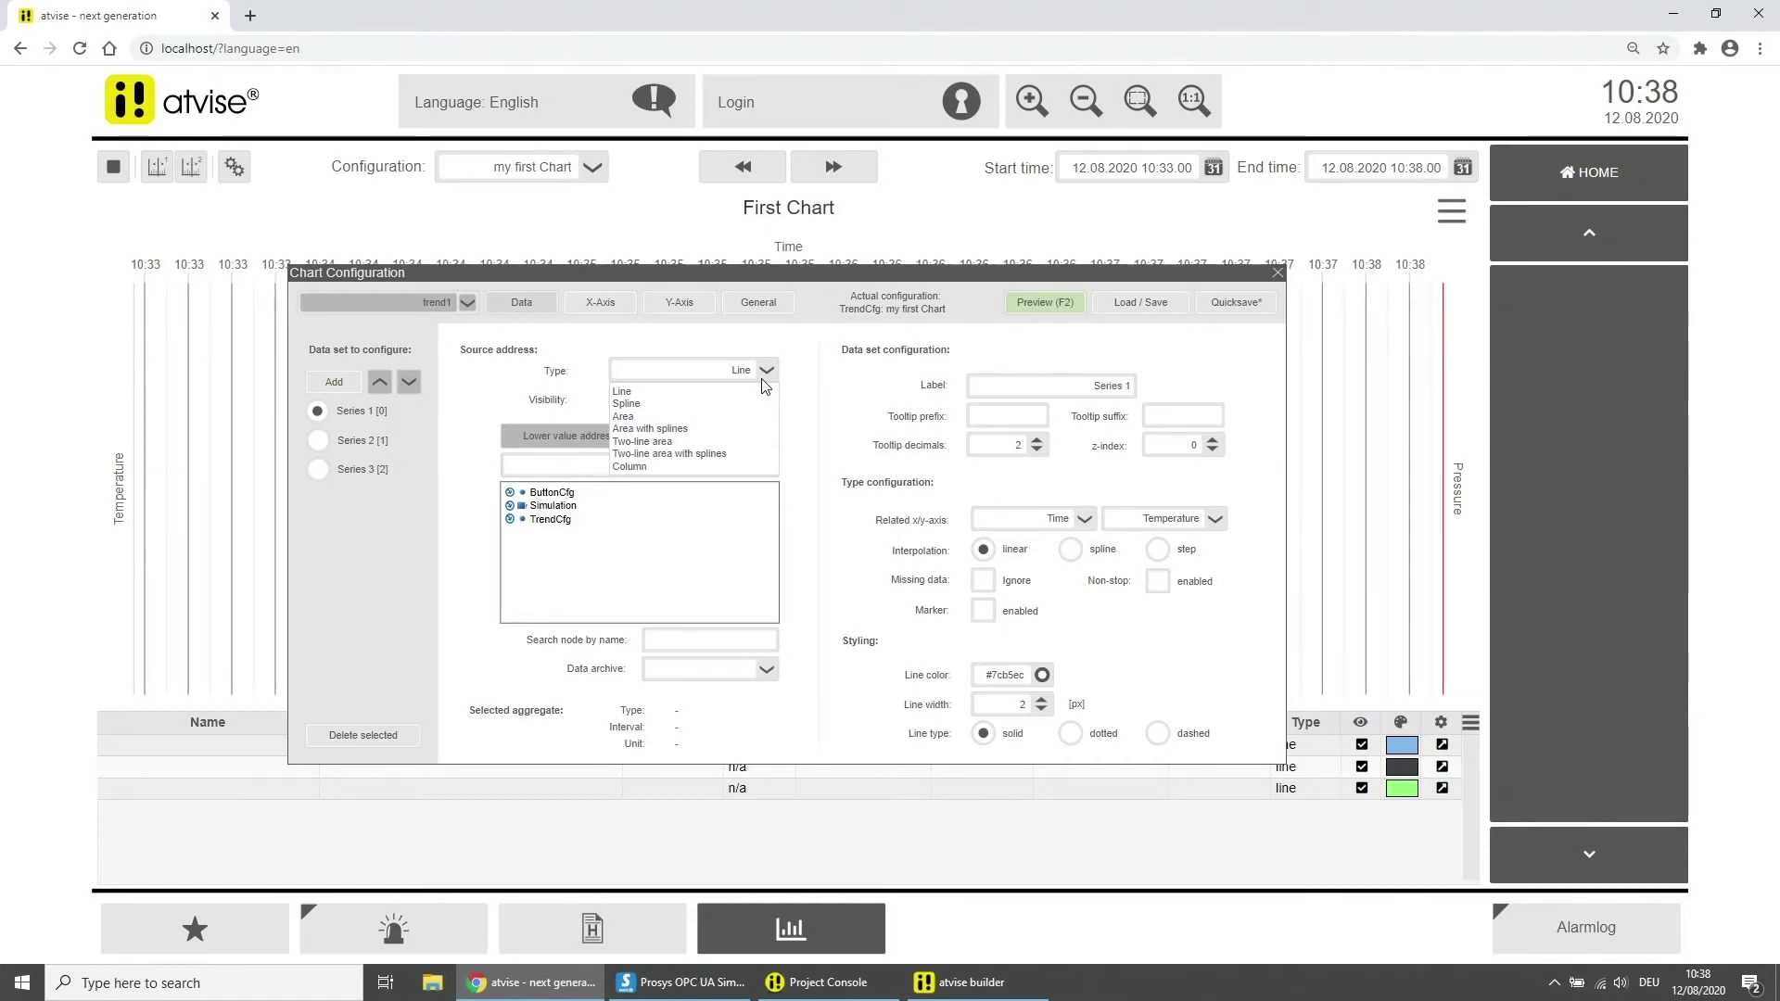
Step: Choose Line as the type of Series 1 and browse the Simulation folder for its source address
left_click(657, 394)
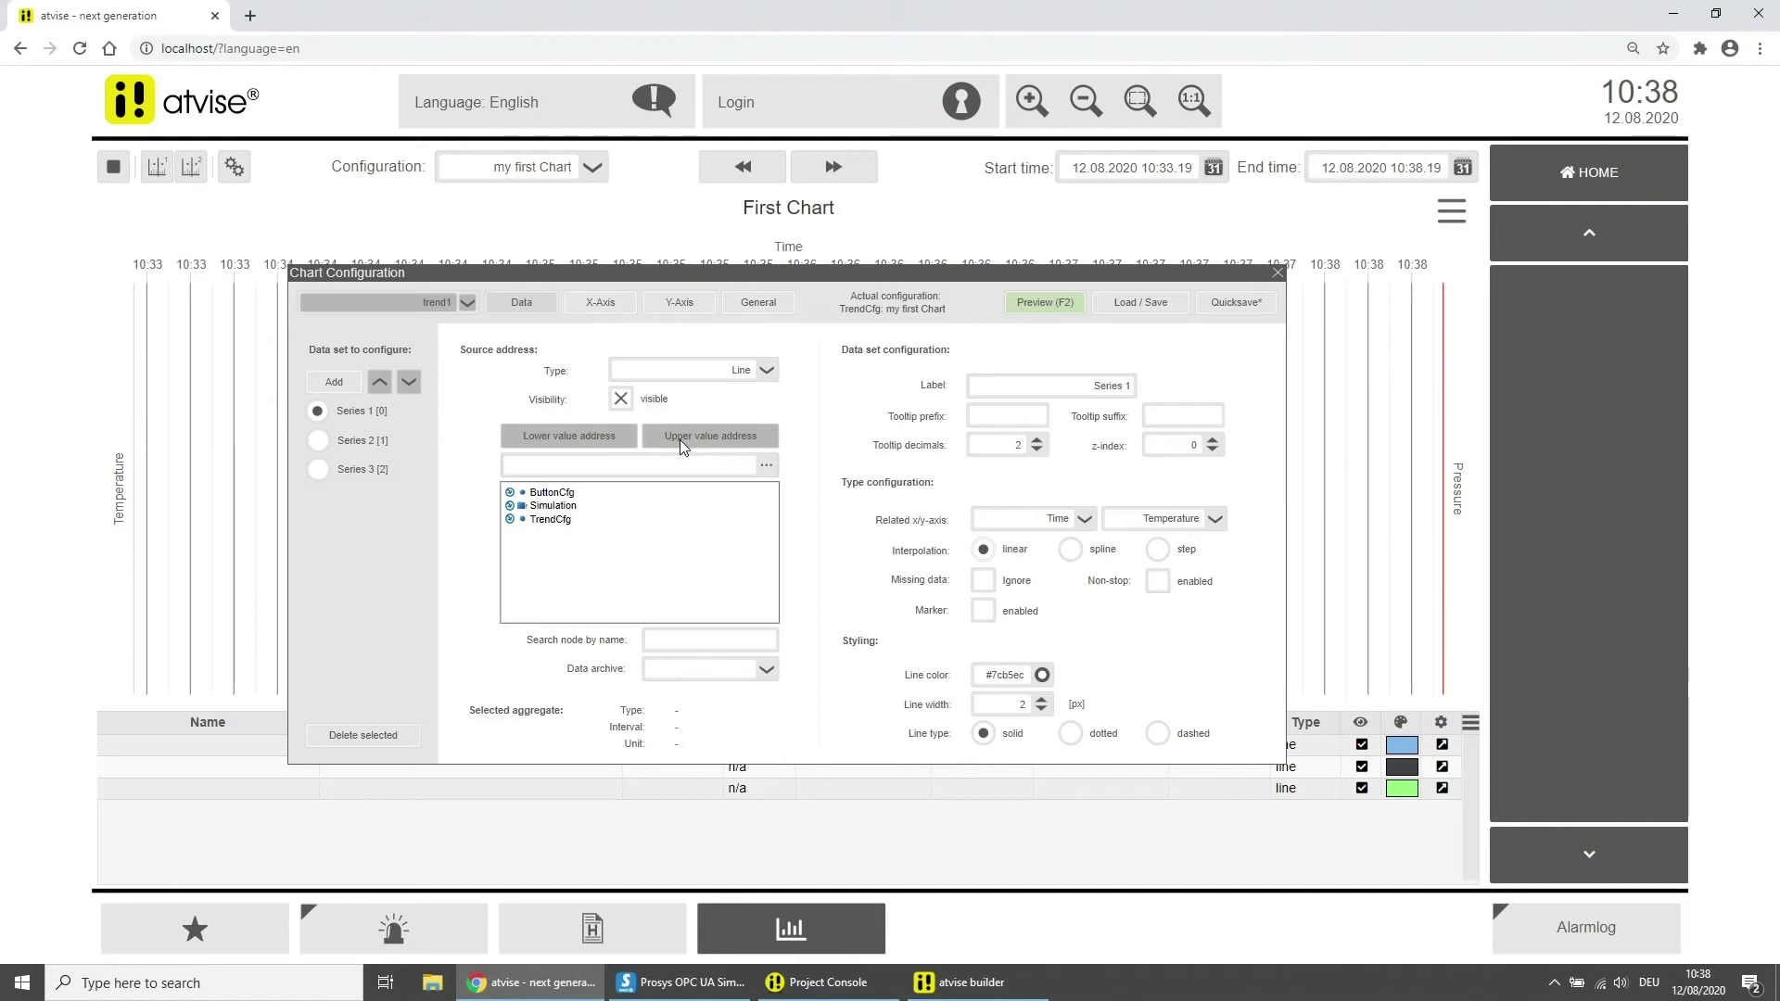
left_click(766, 468)
mouse_move(757, 508)
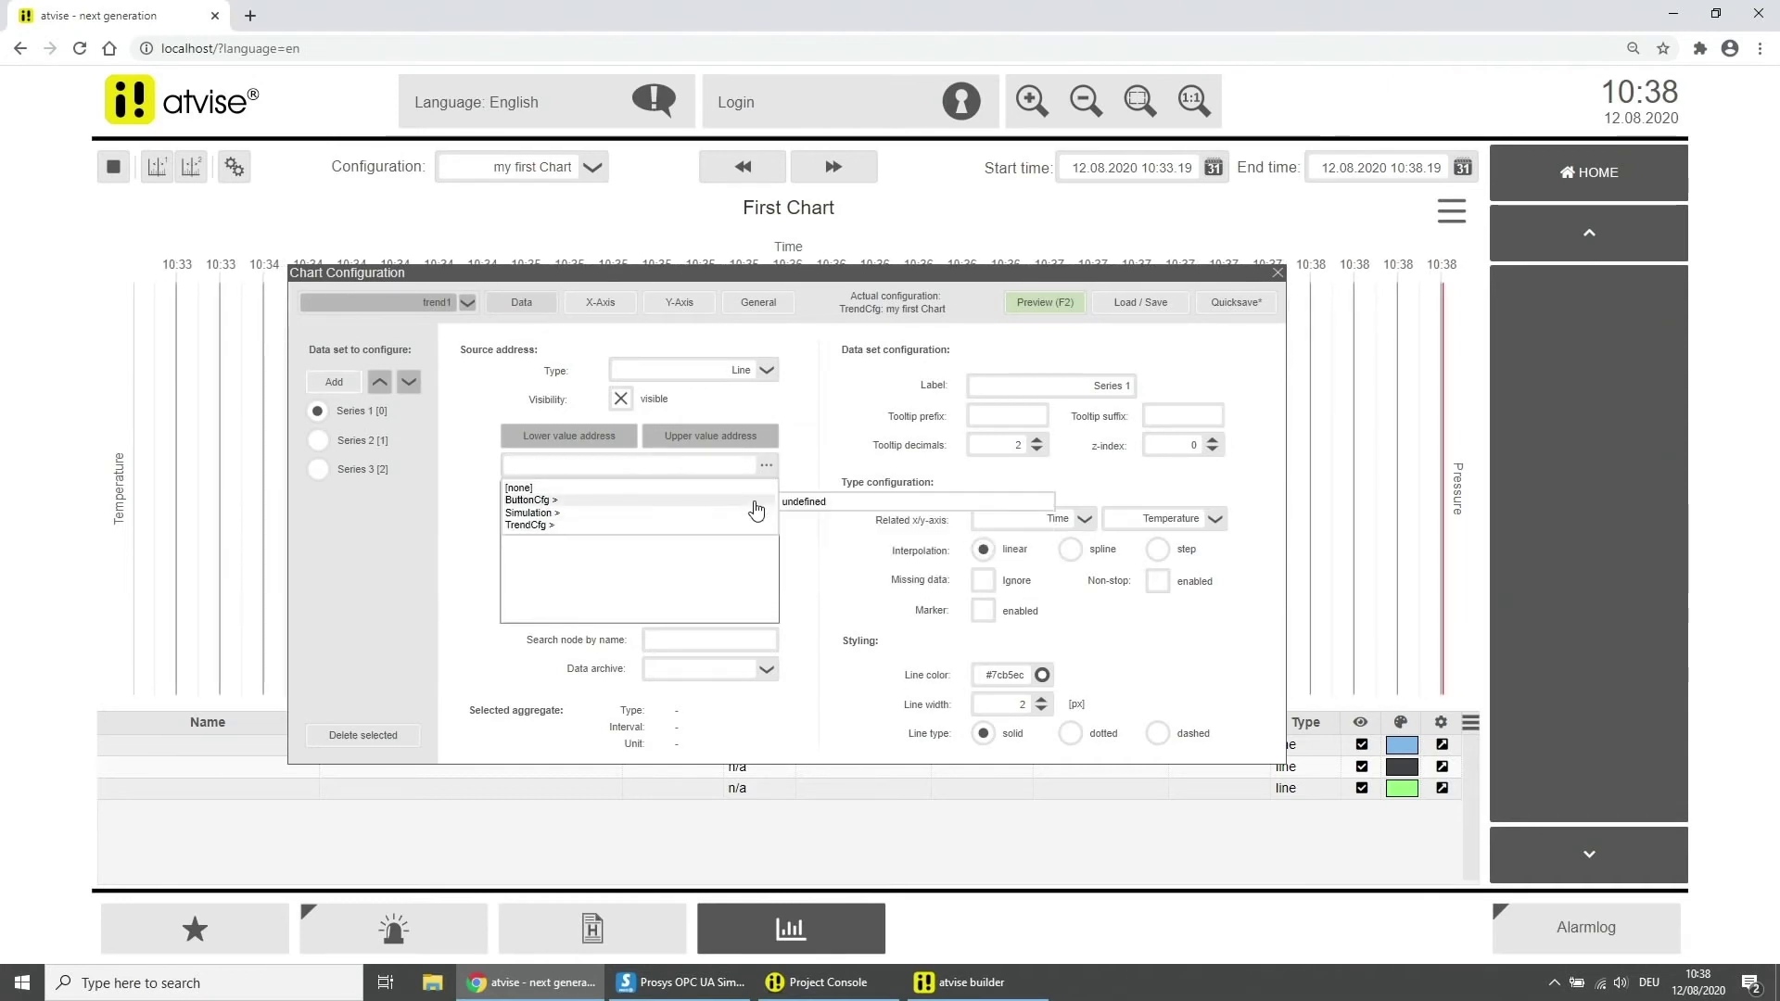
left_click(766, 466)
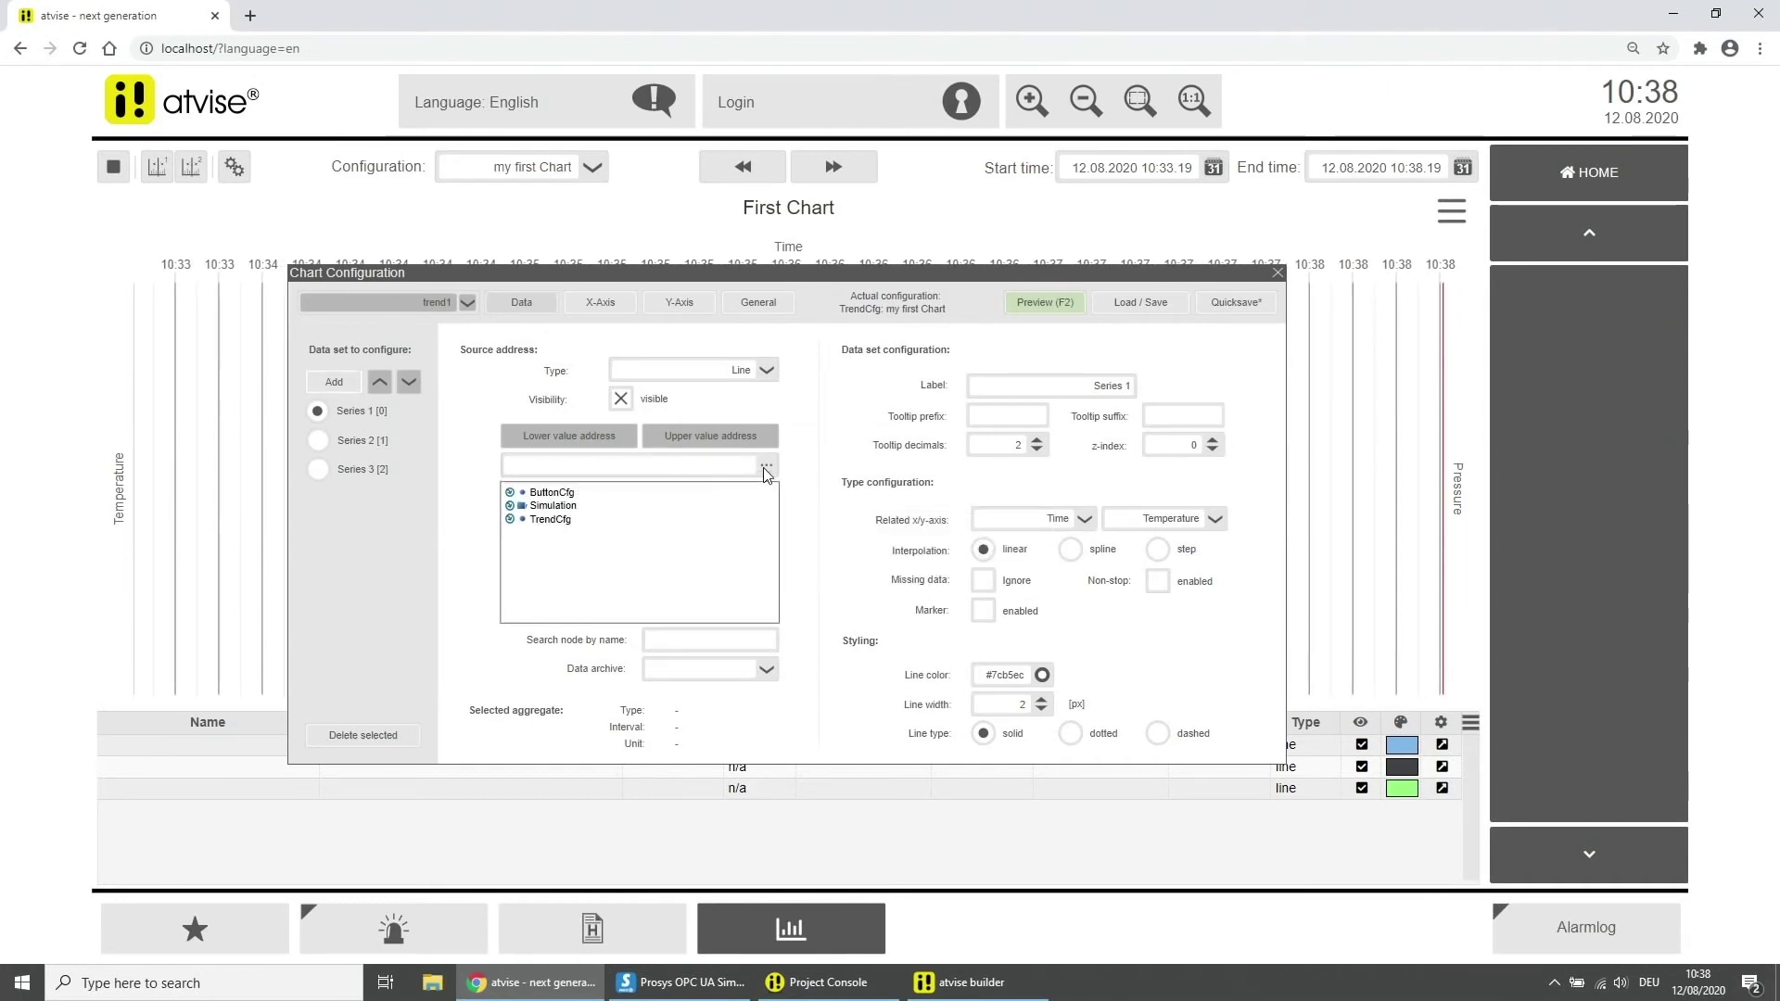
left_click(510, 506)
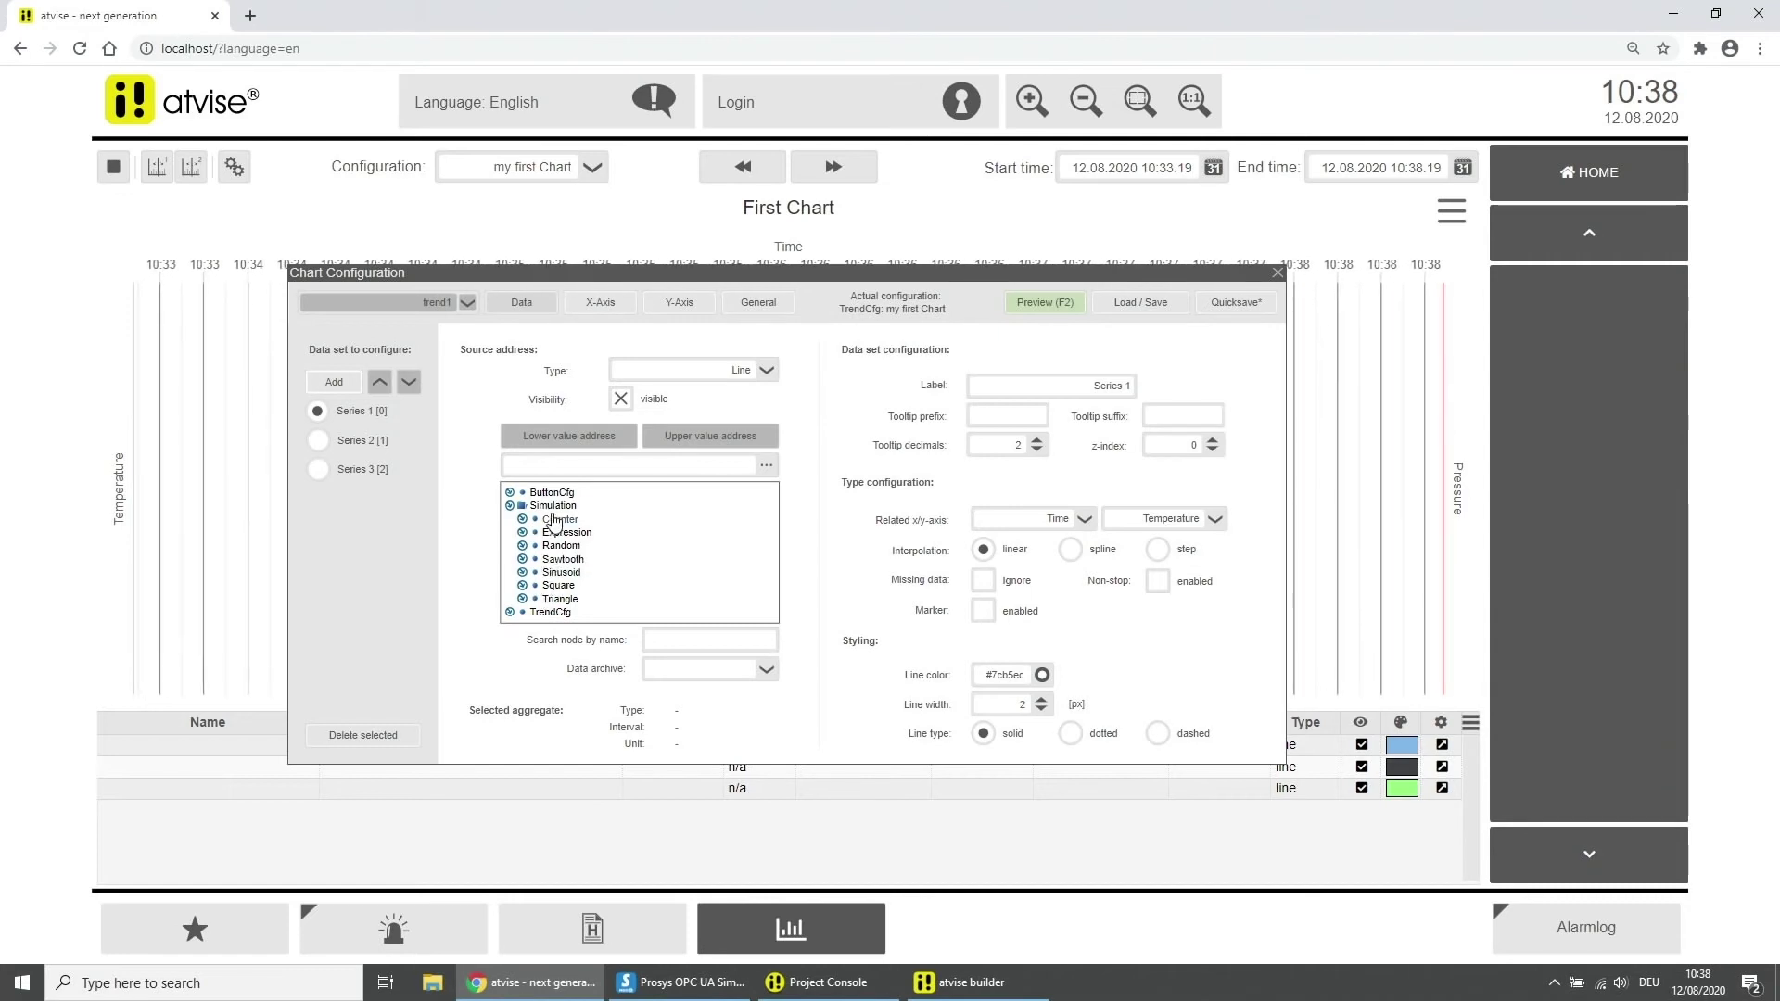
Step: Search the source nodes by name for exp and for Exp, and clear the search
left_click(726, 639)
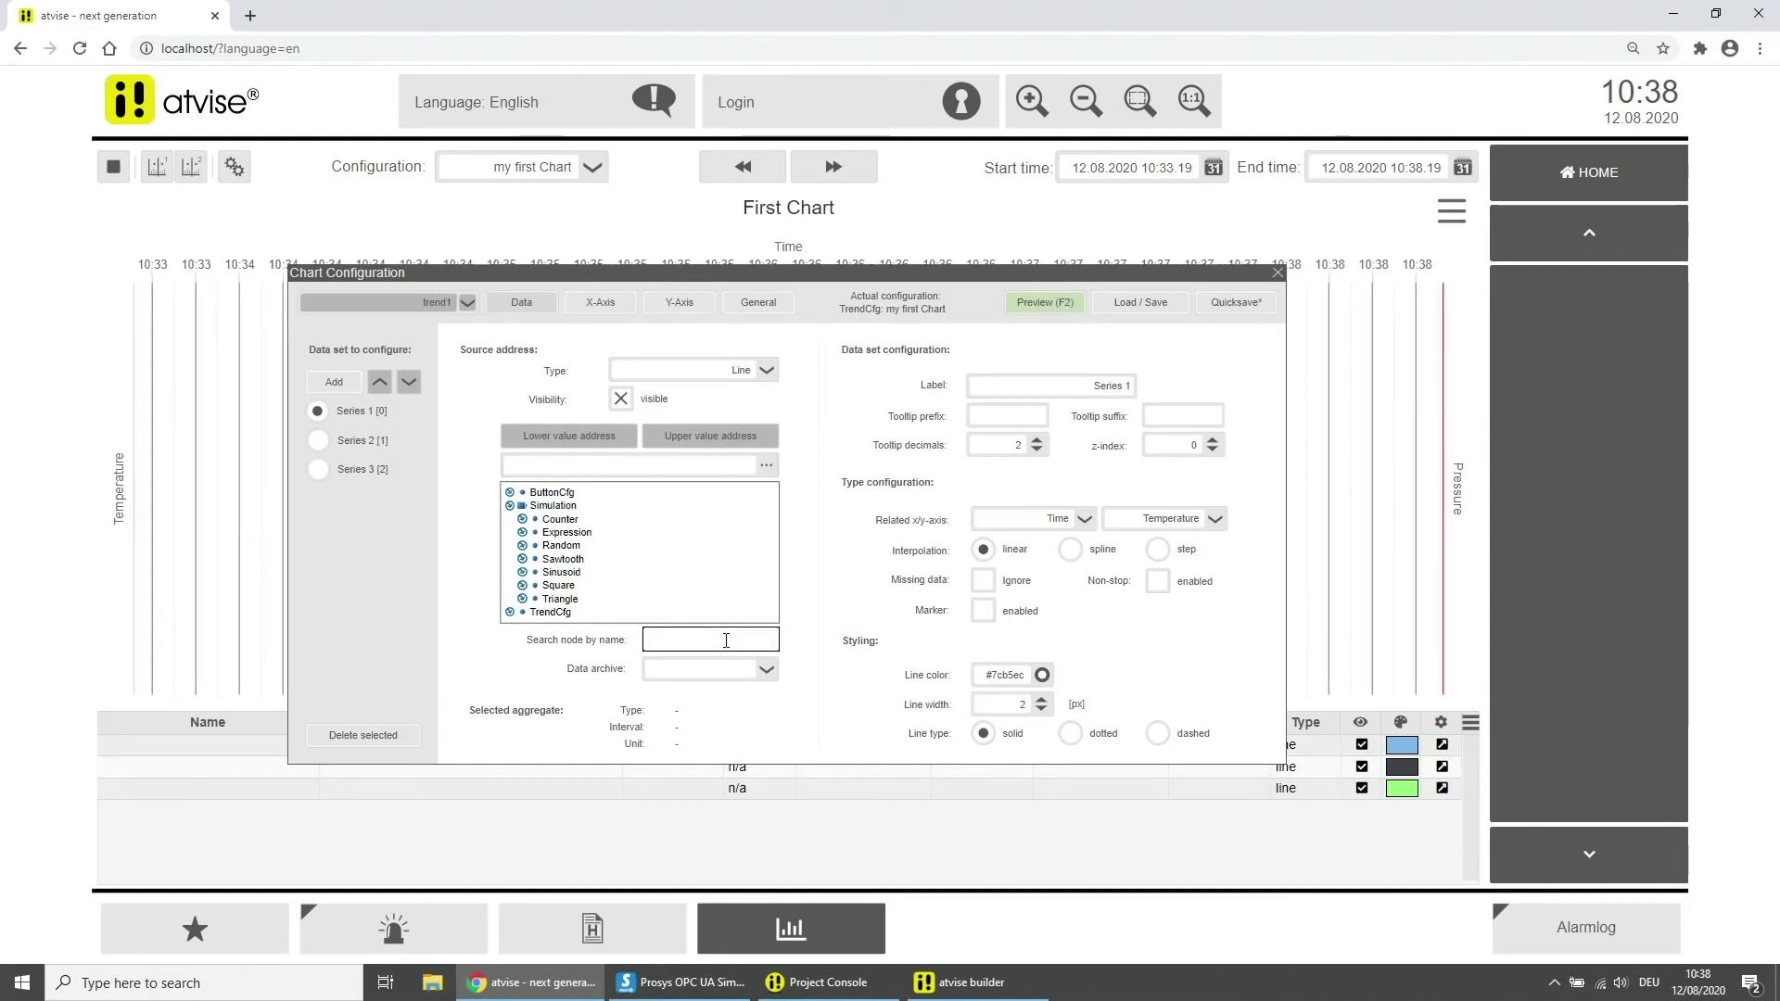
type("exp")
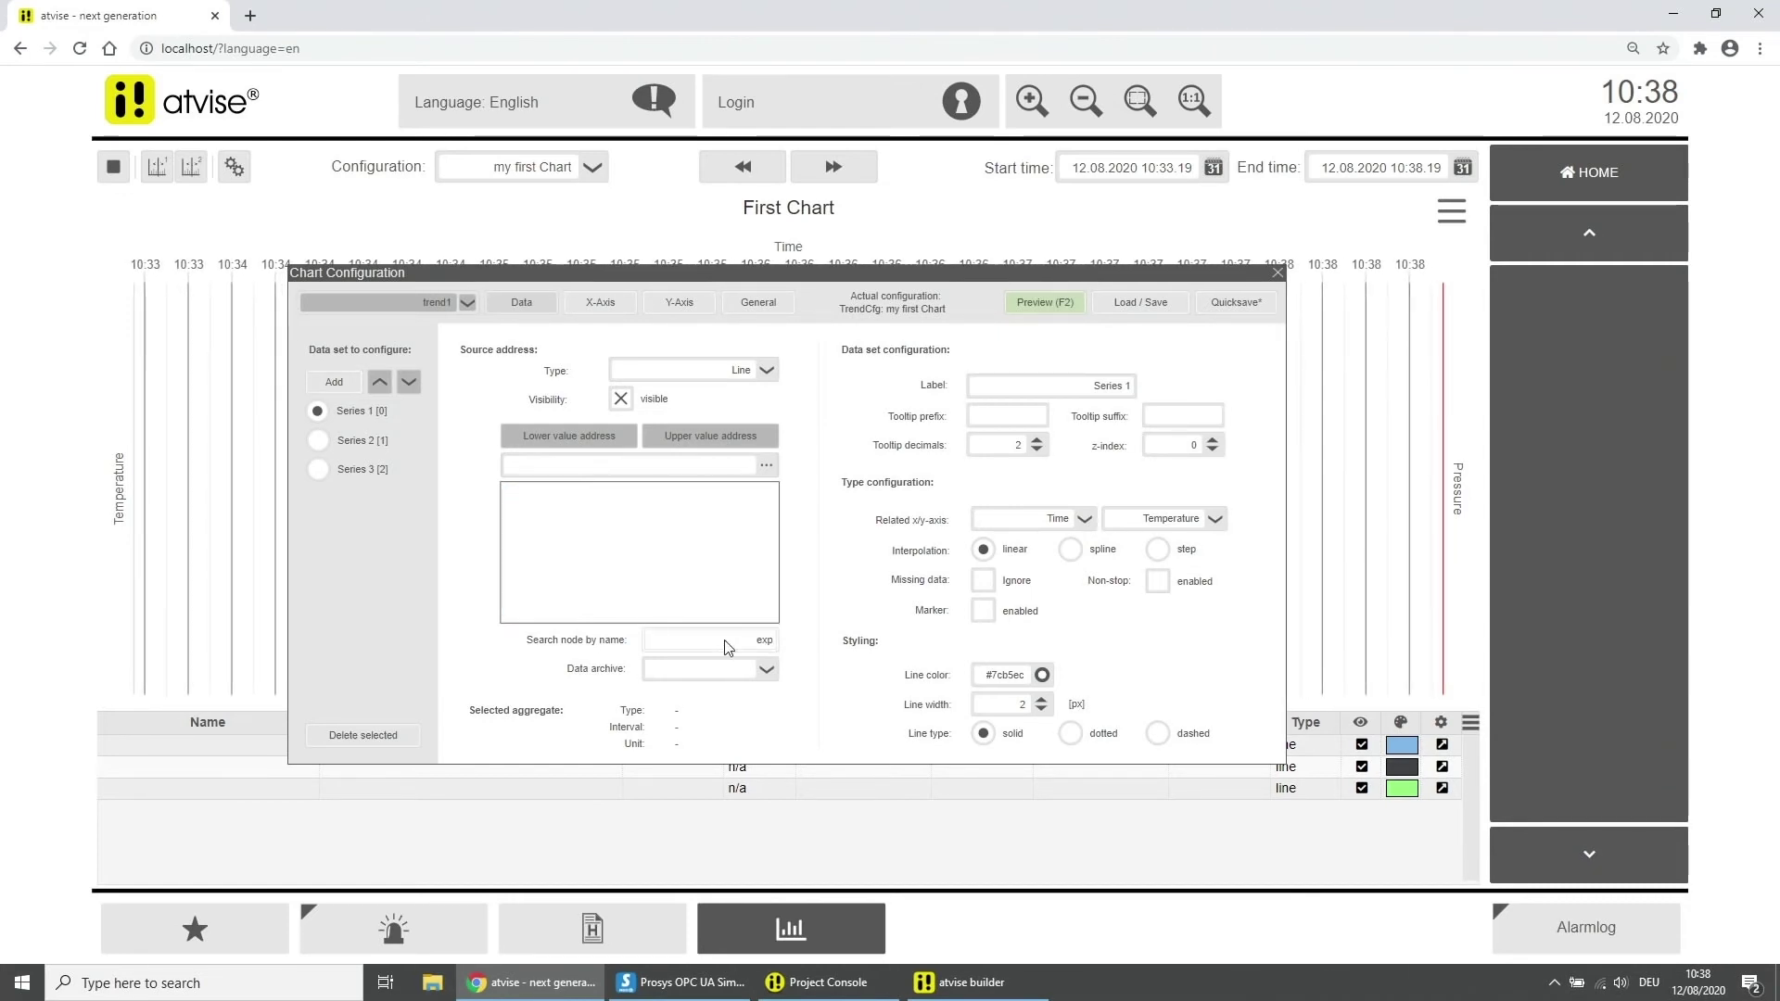
left_click(728, 639)
key("BackSpace")
key("BackSpace")
key("BackSpace")
type("E")
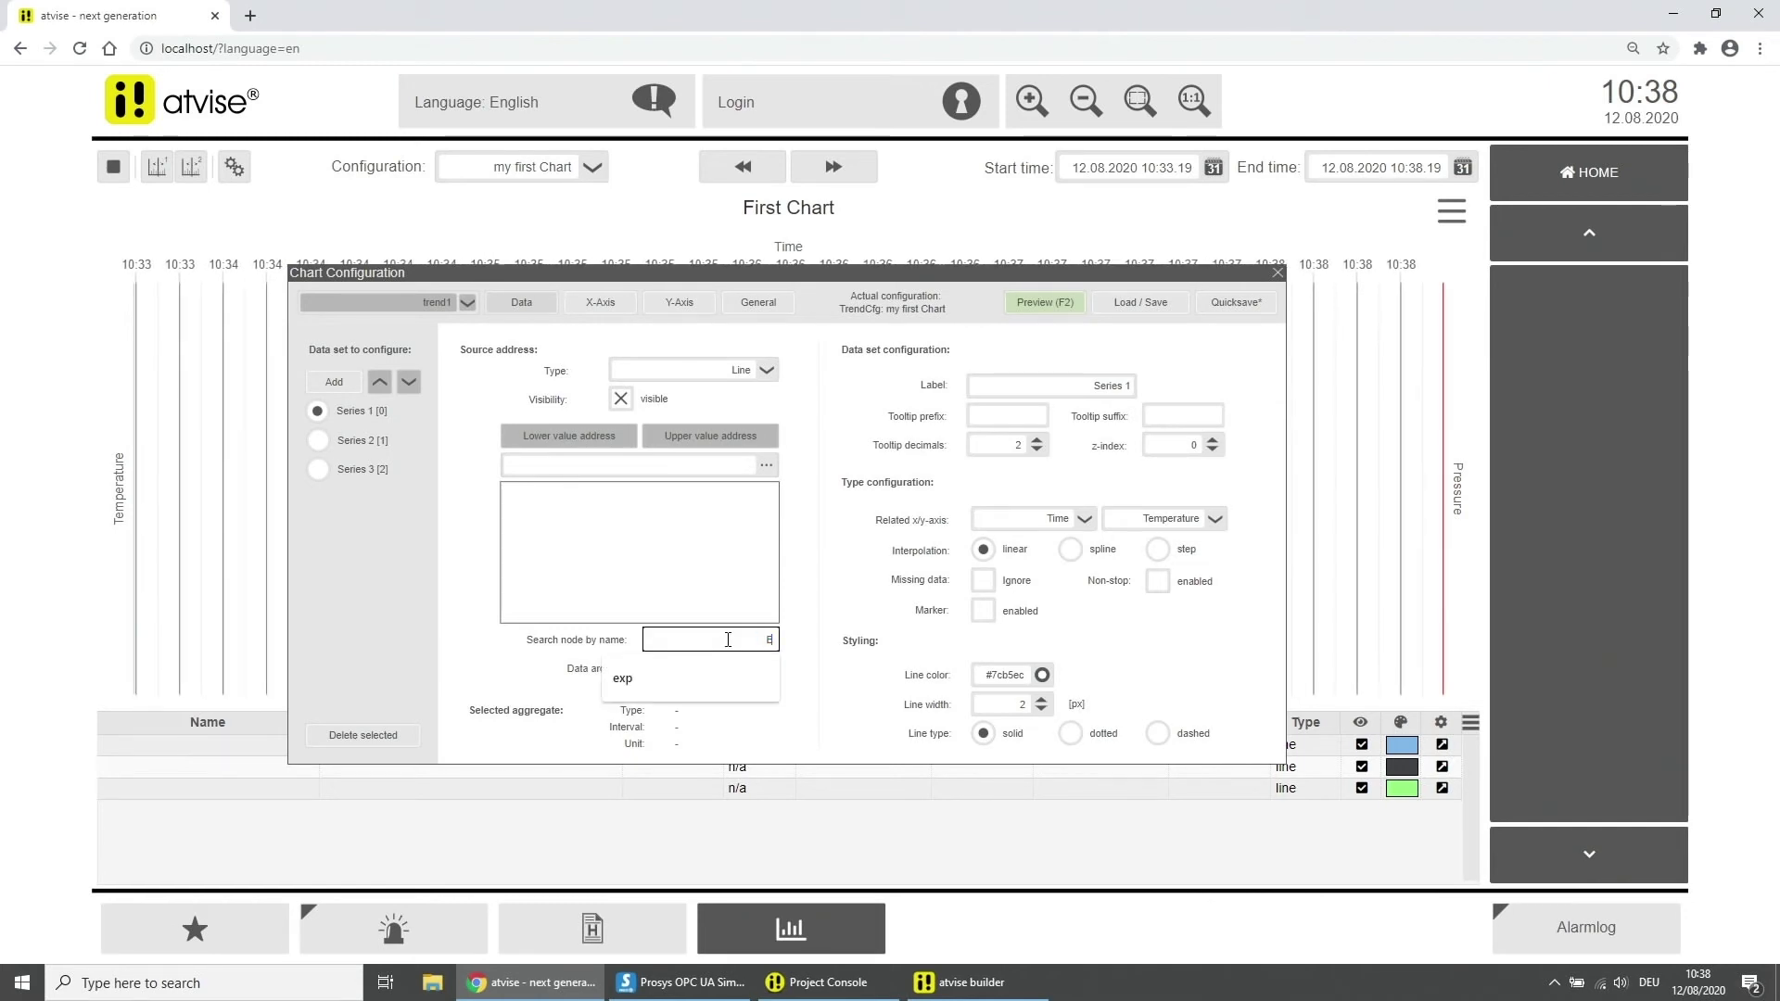
type("xp")
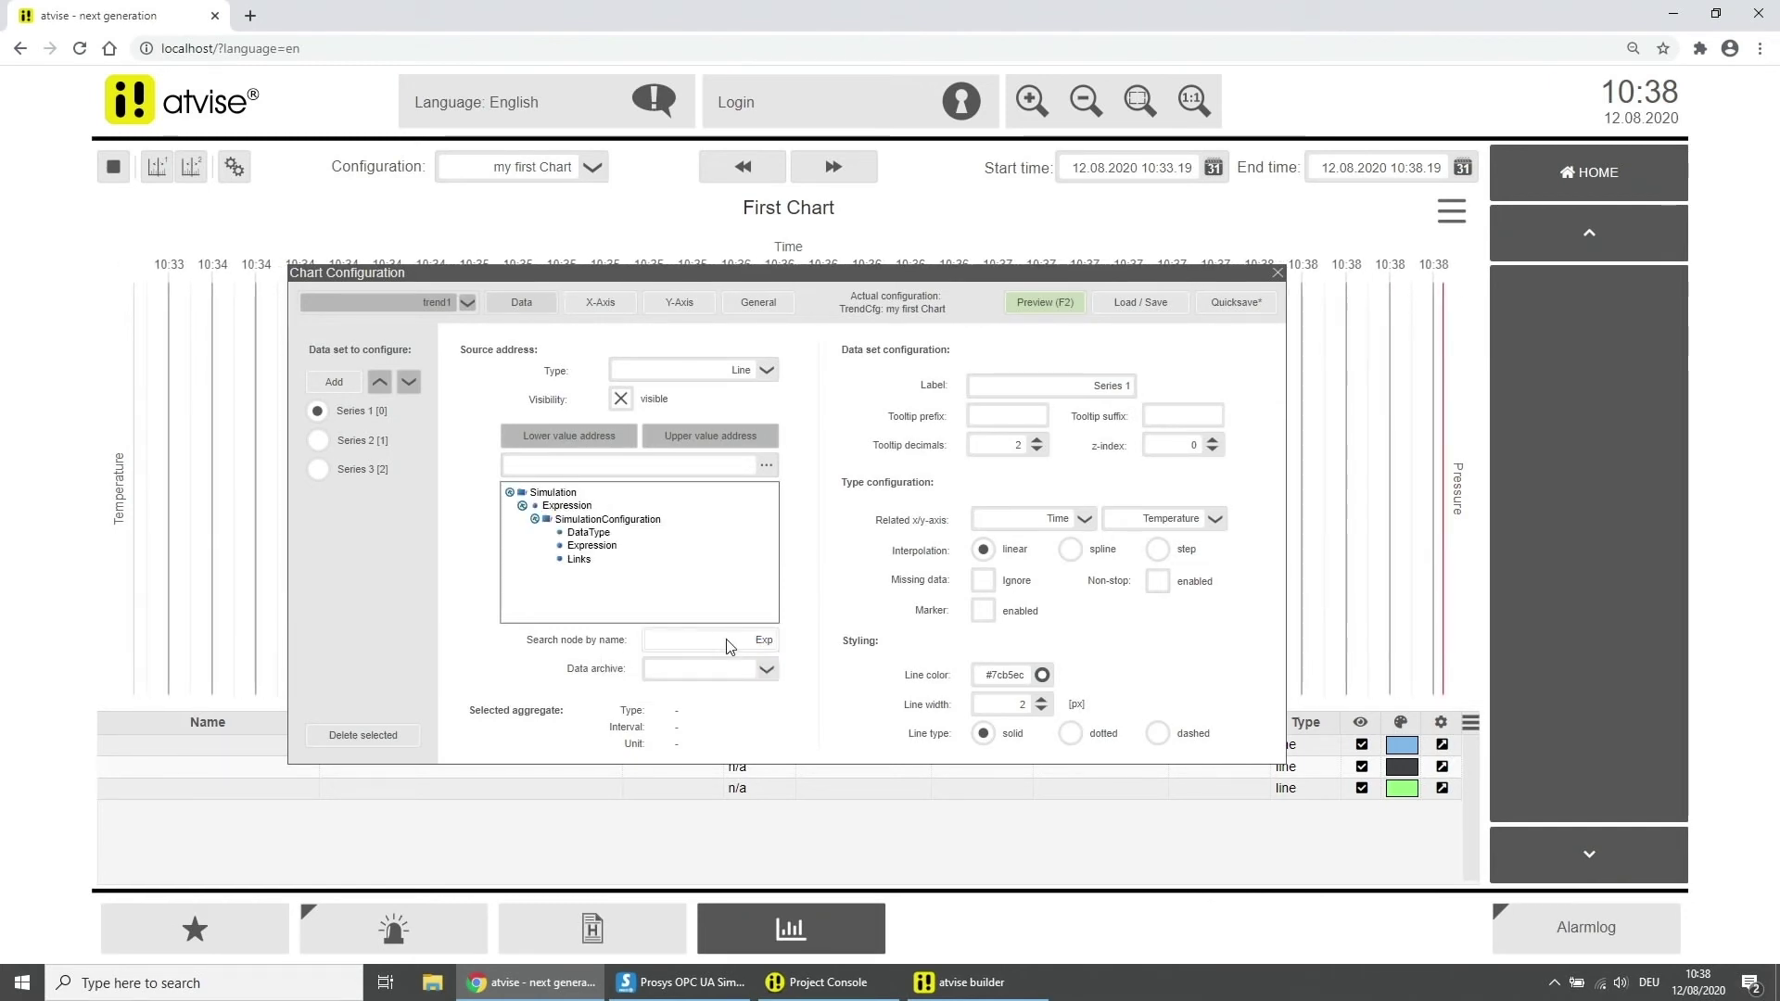
double_click(728, 640)
key("BackSpace")
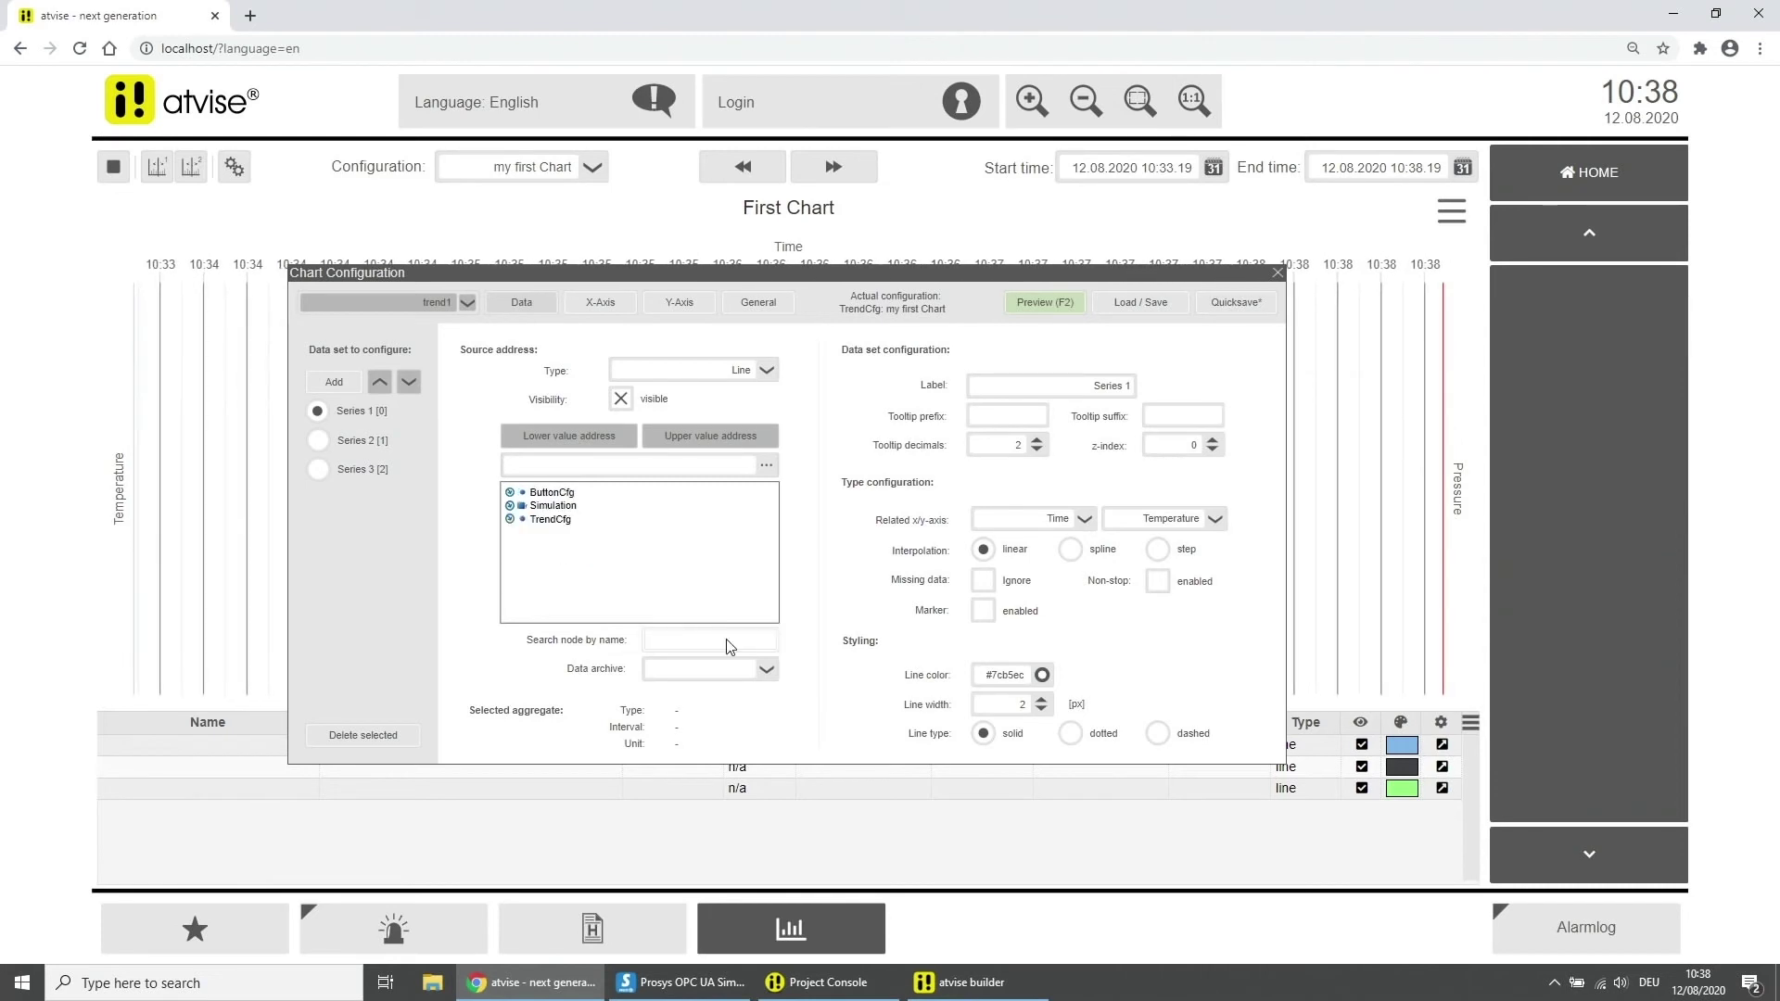
Step: Assign the Counter node of the Simulation folder as the source of Series 1 and label the series Temperature
left_click(511, 506)
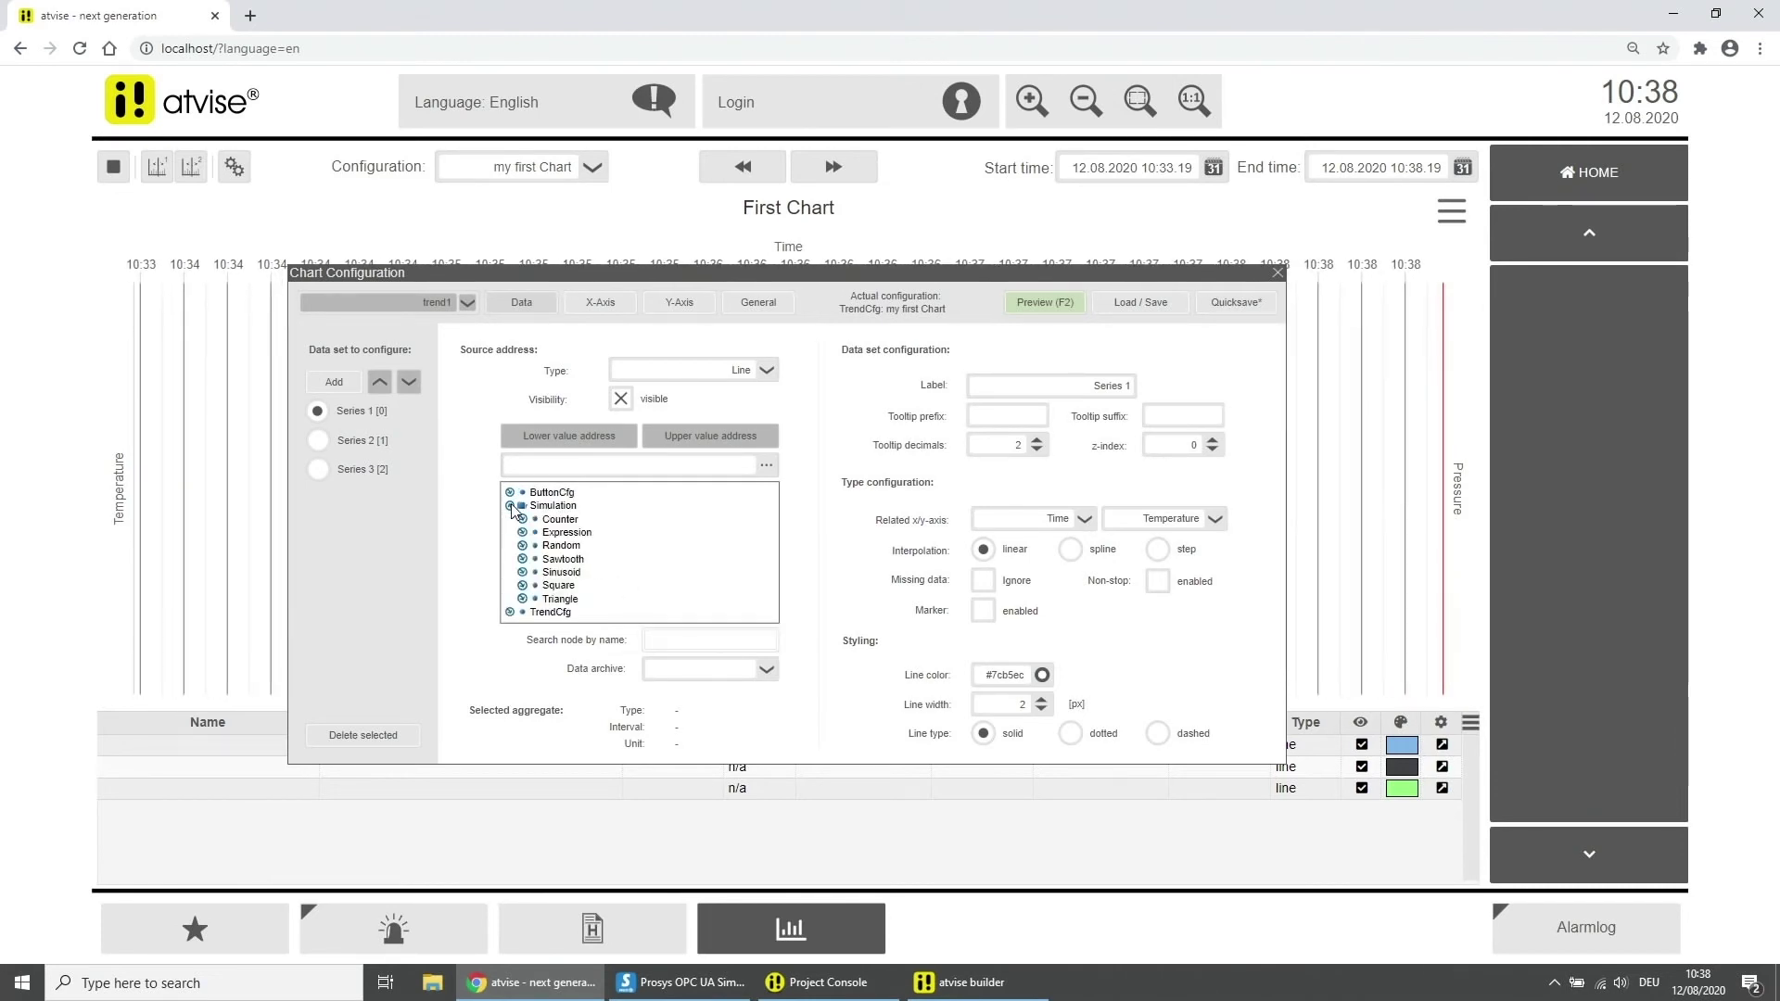
left_click(569, 521)
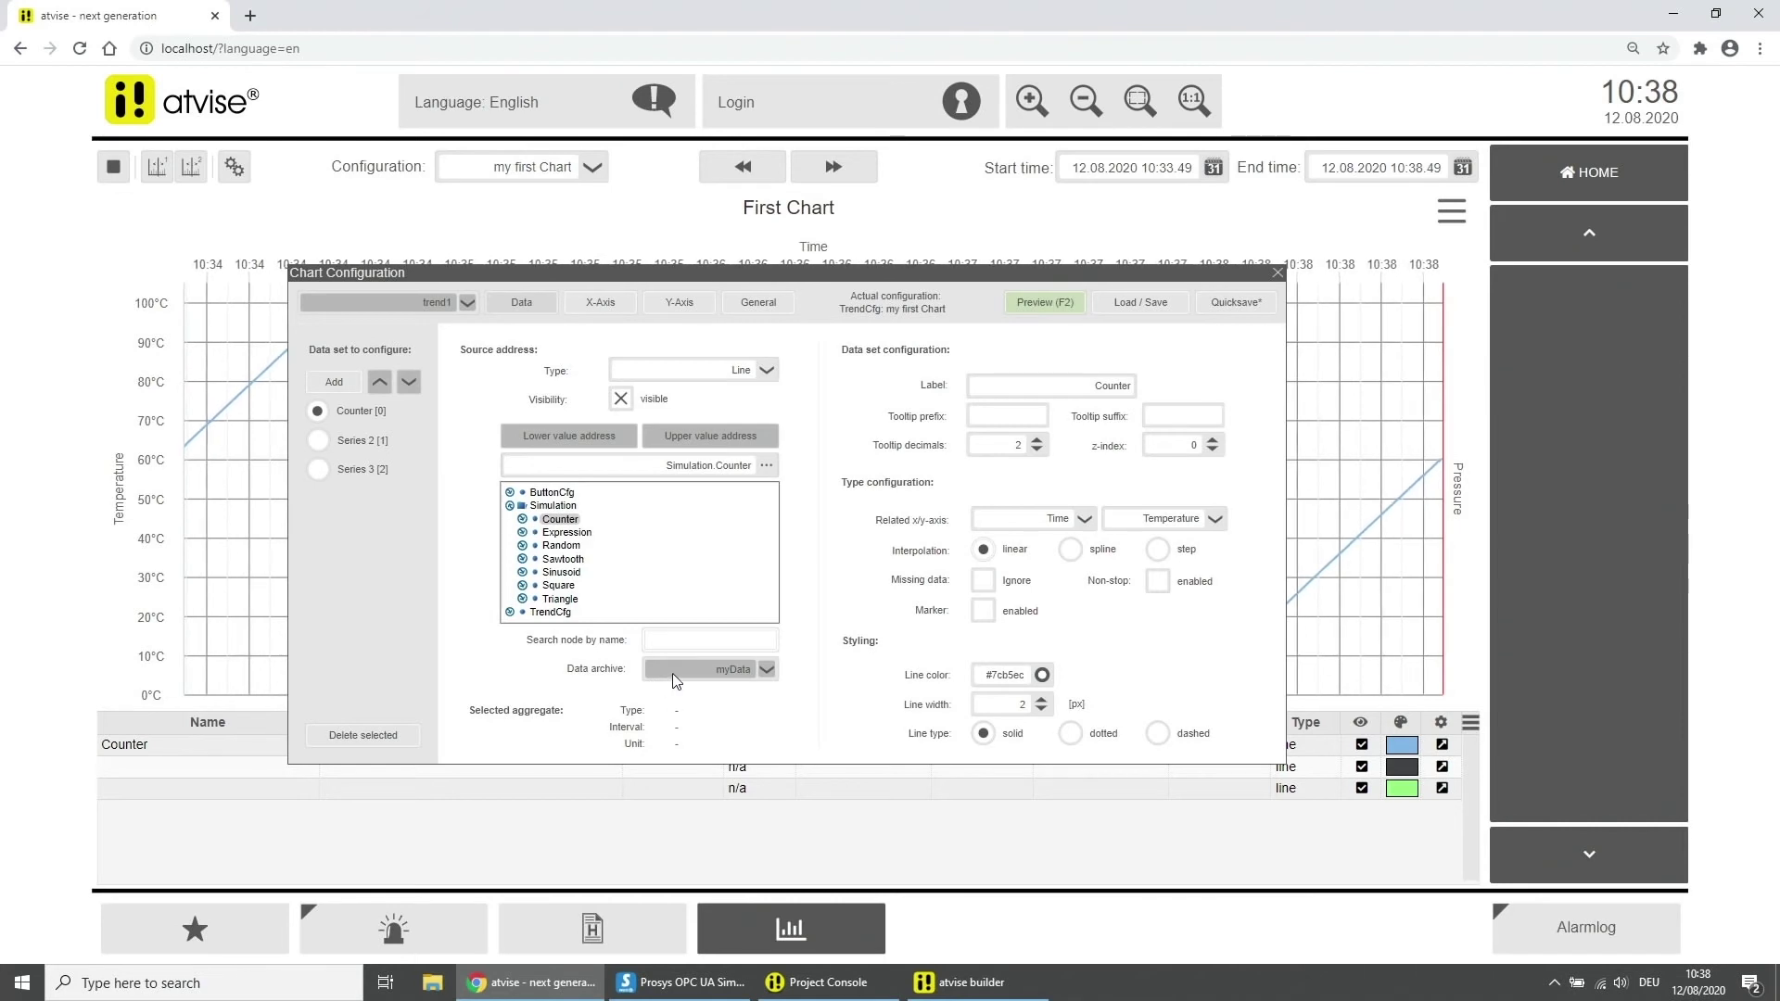
double_click(1127, 378)
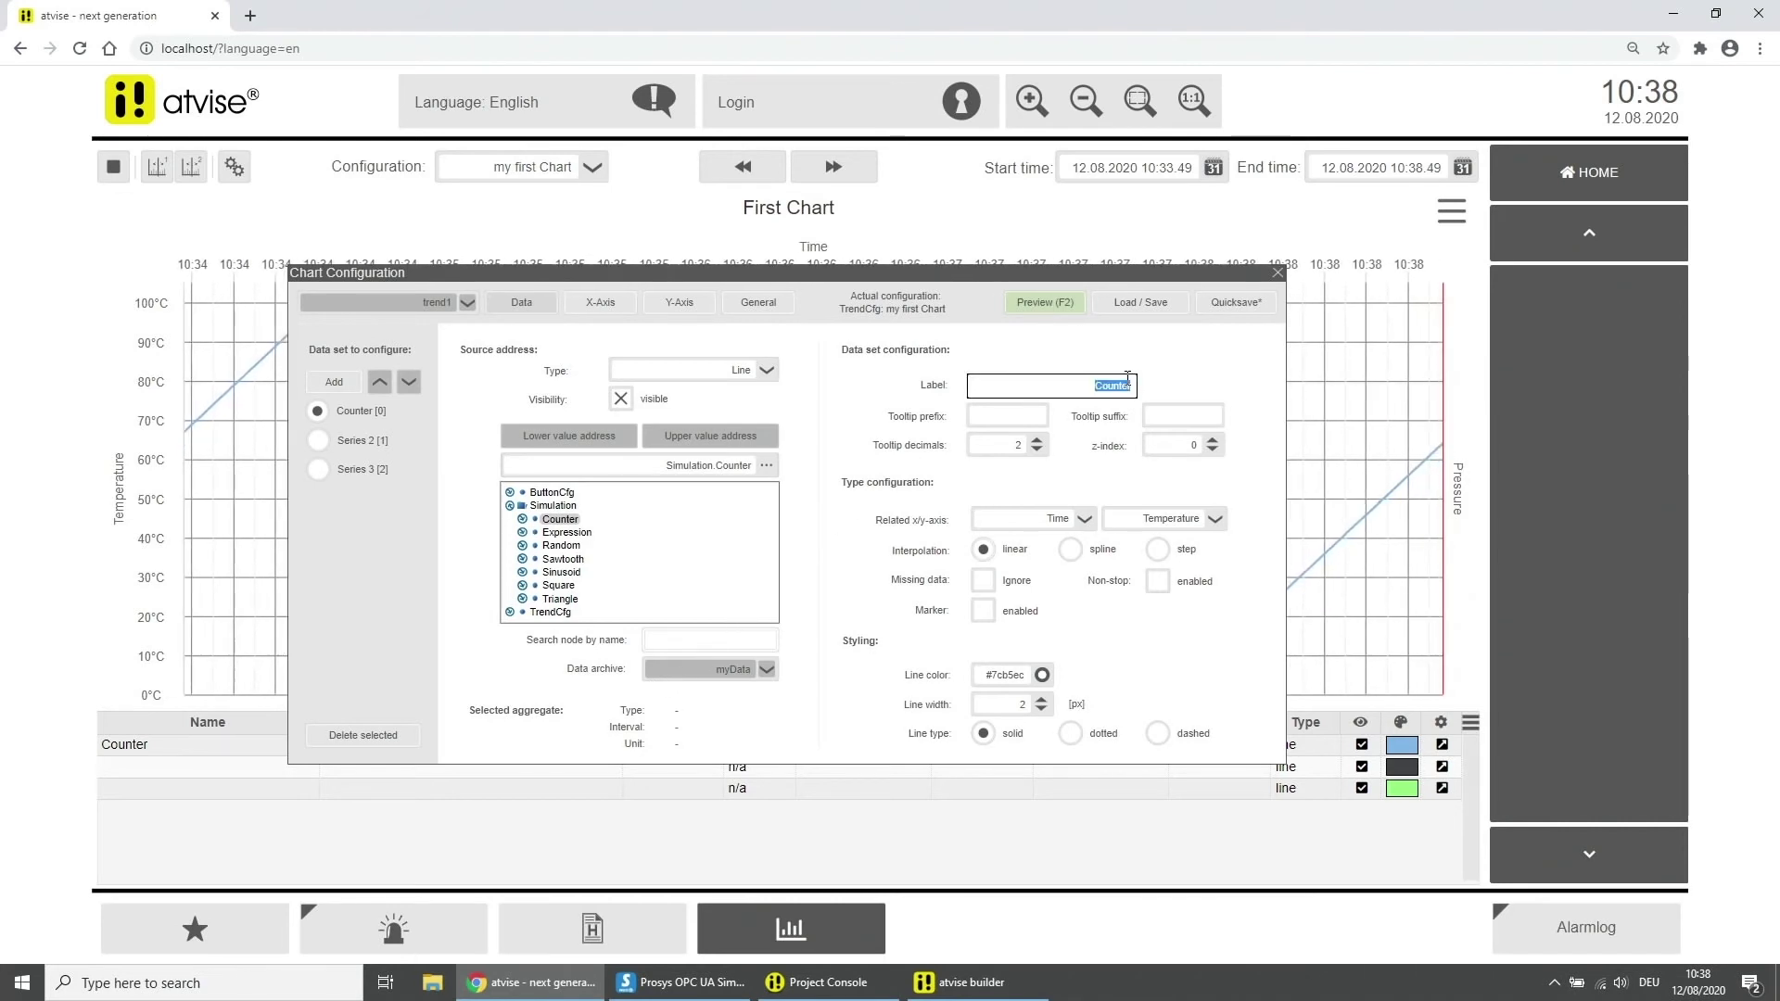
type("Temperature")
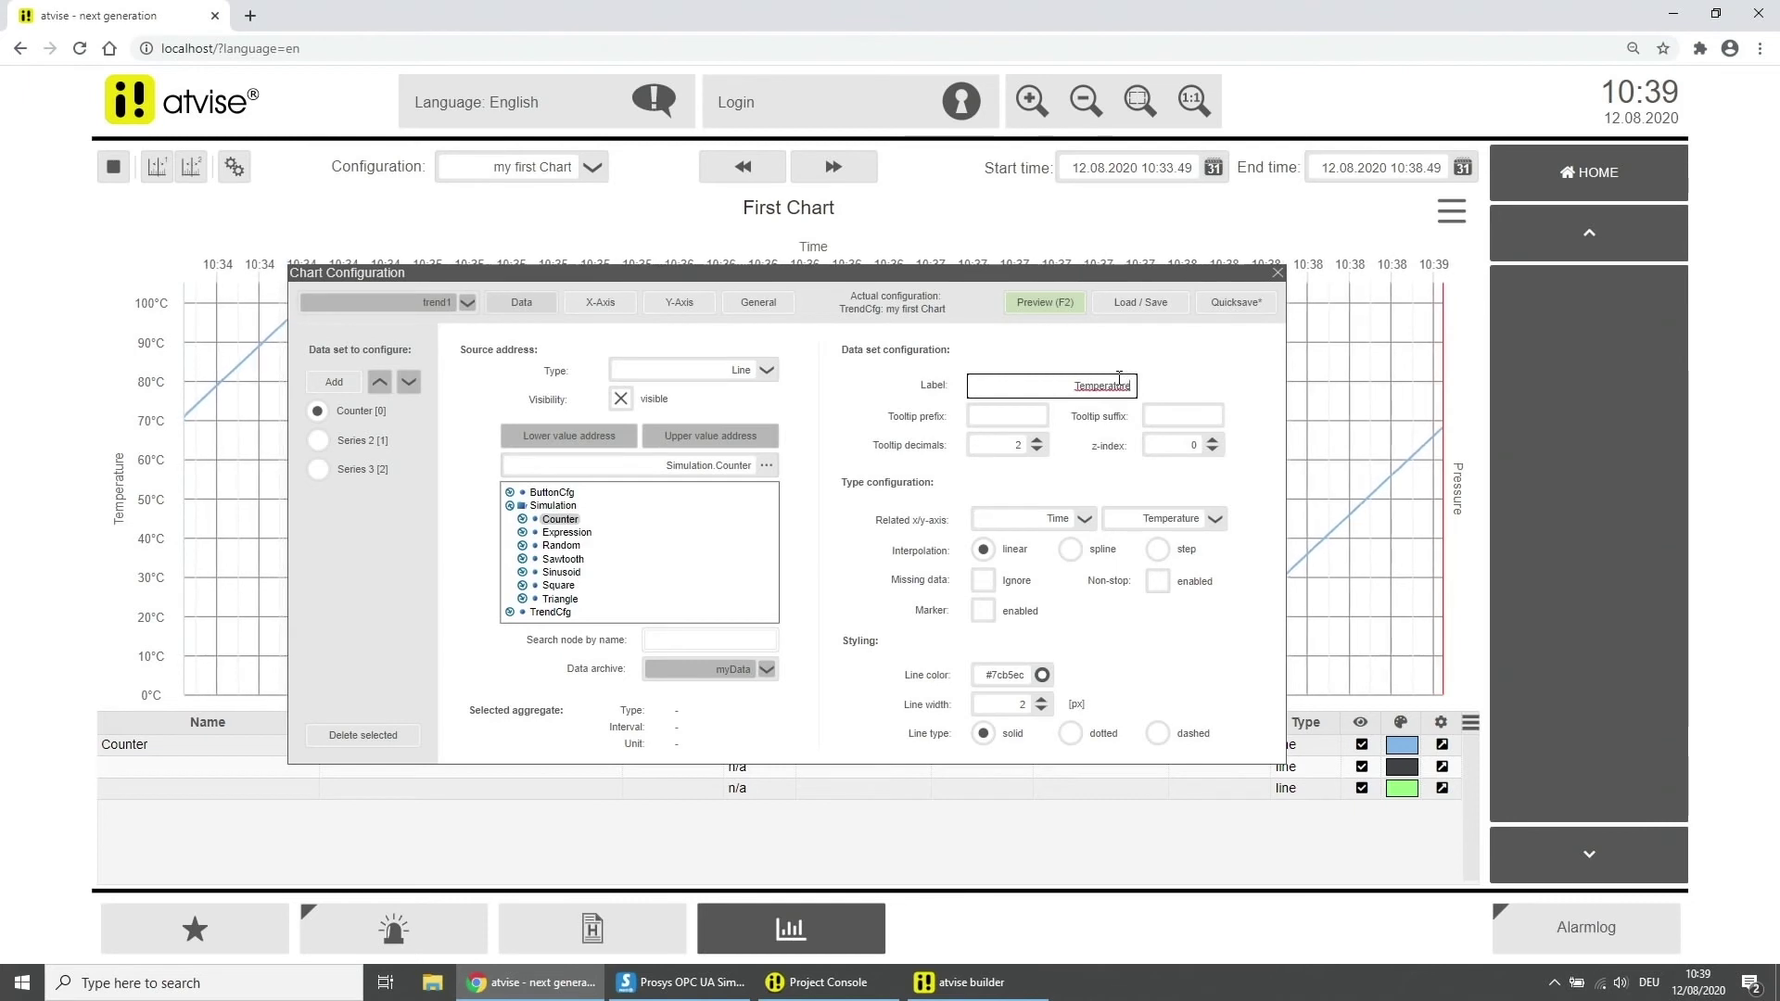
key("Return")
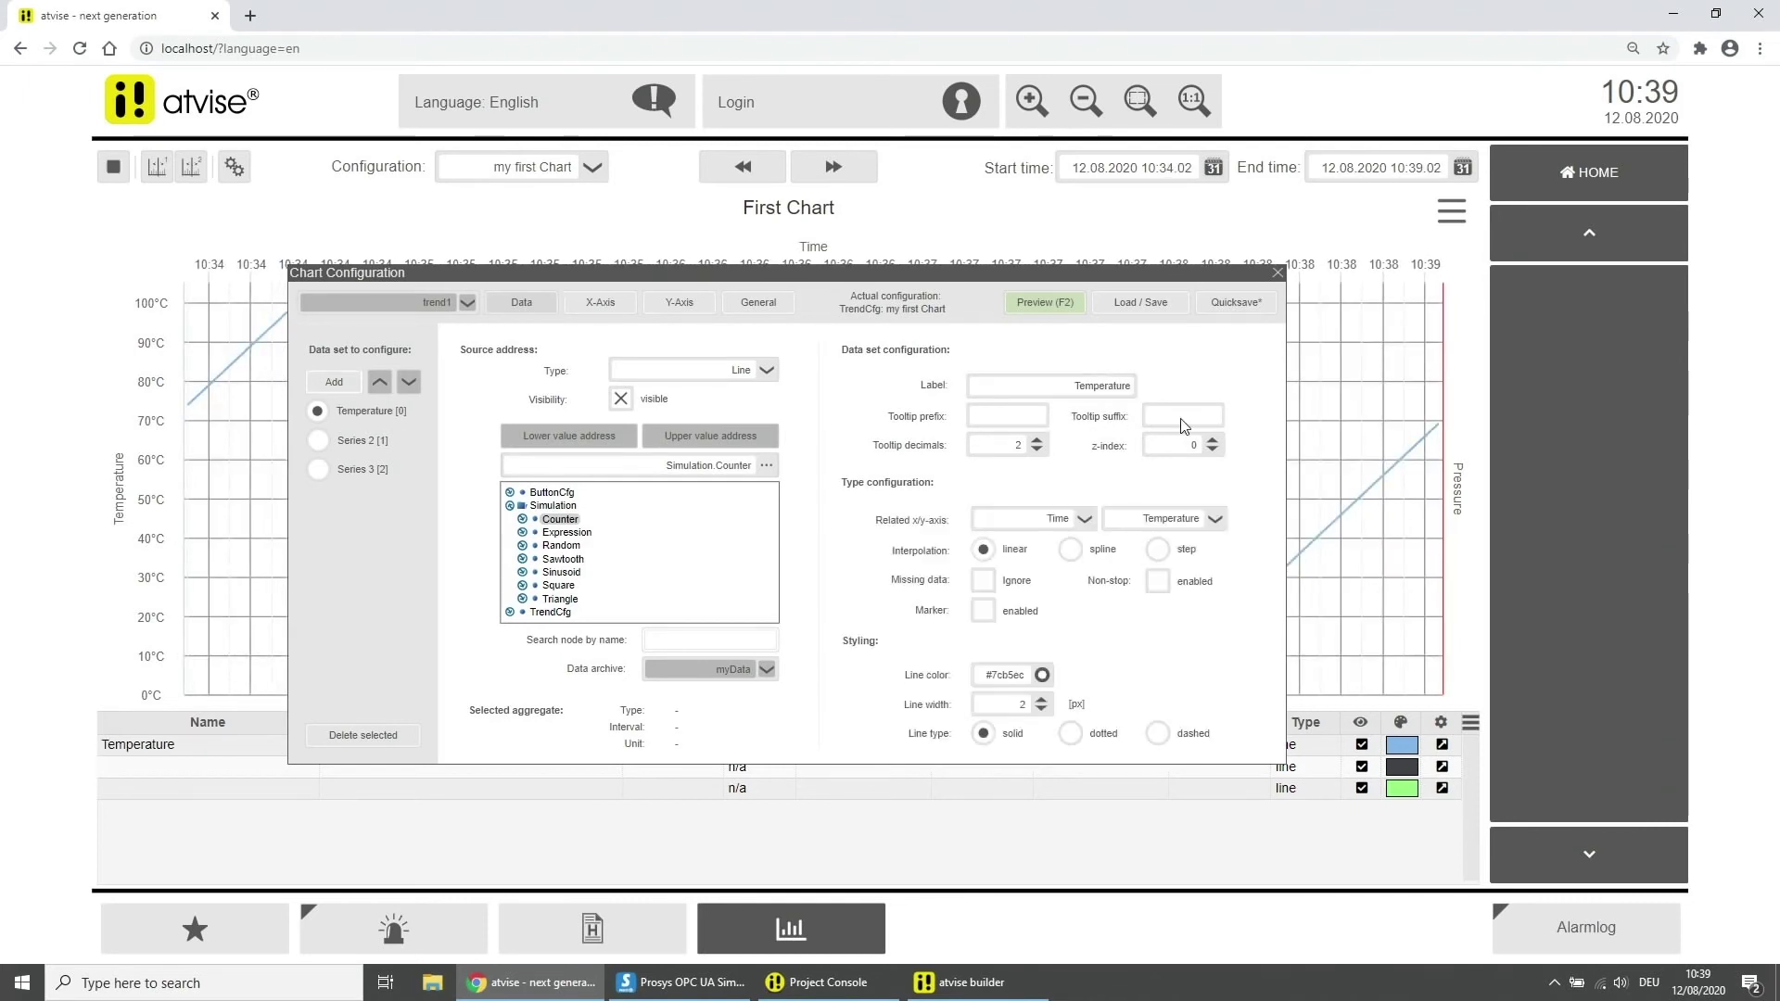
Step: Give the Temperature series the tooltip suffix °C, 1 tooltip decimal and a z-index of 2
left_click(1182, 417)
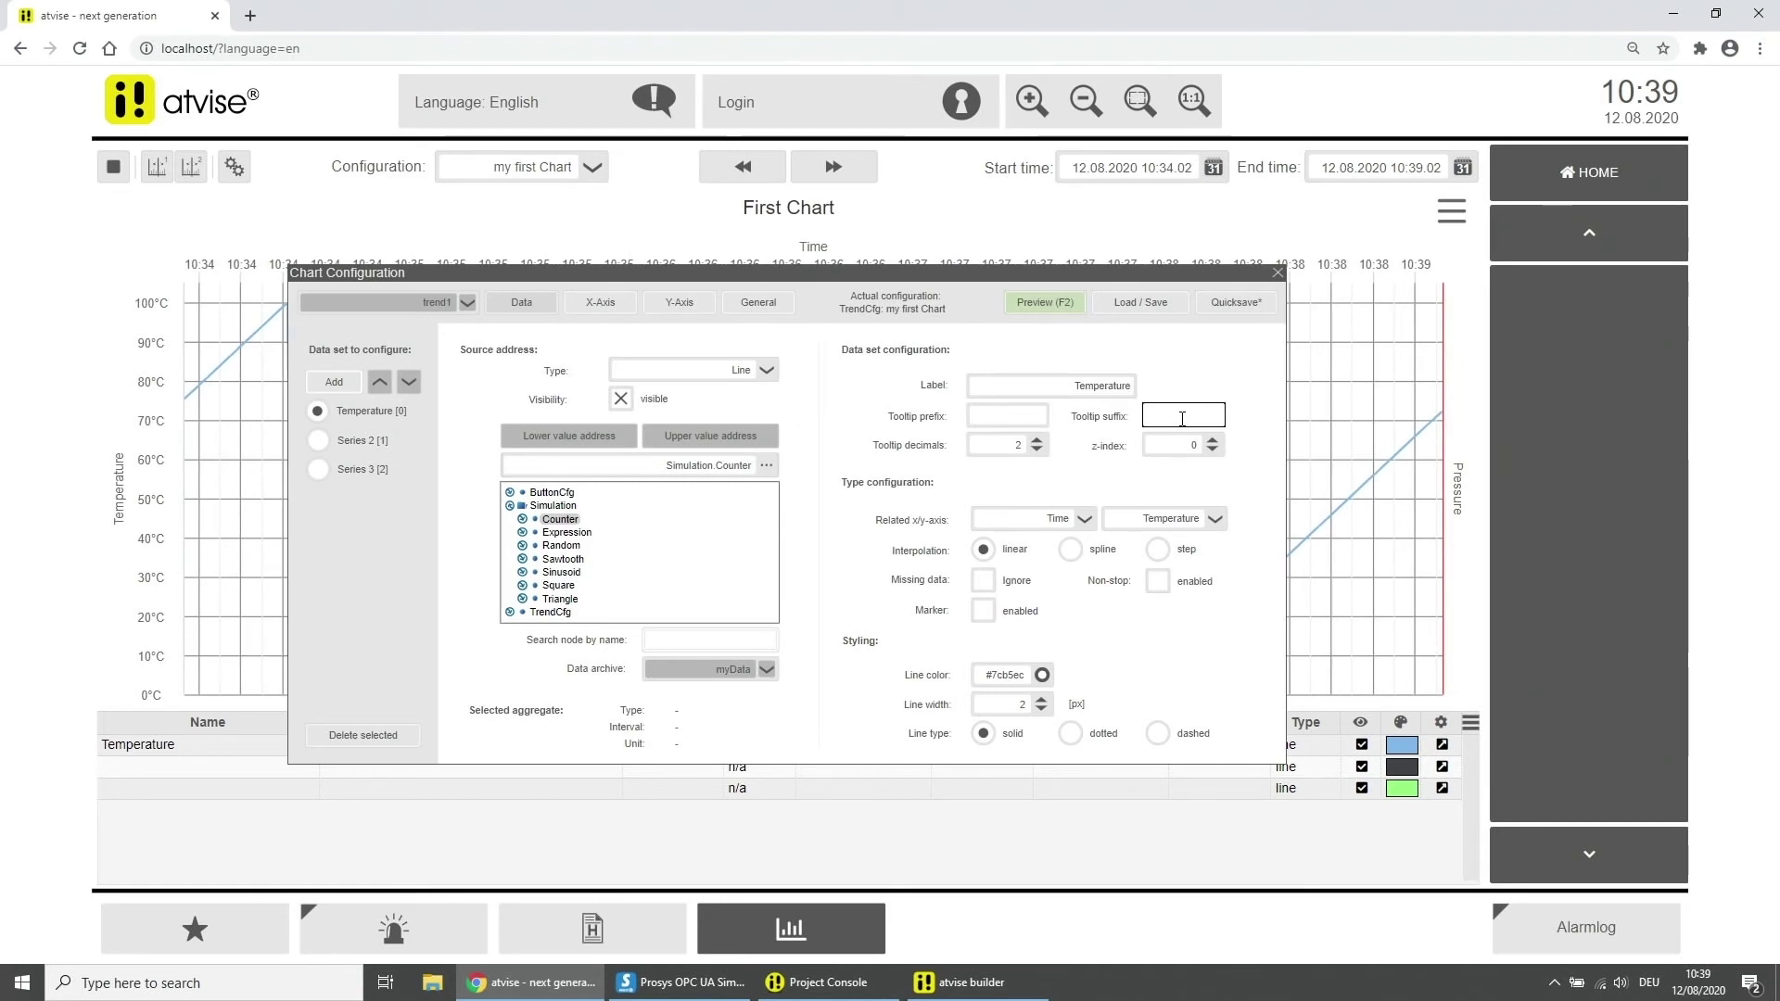
type("°C")
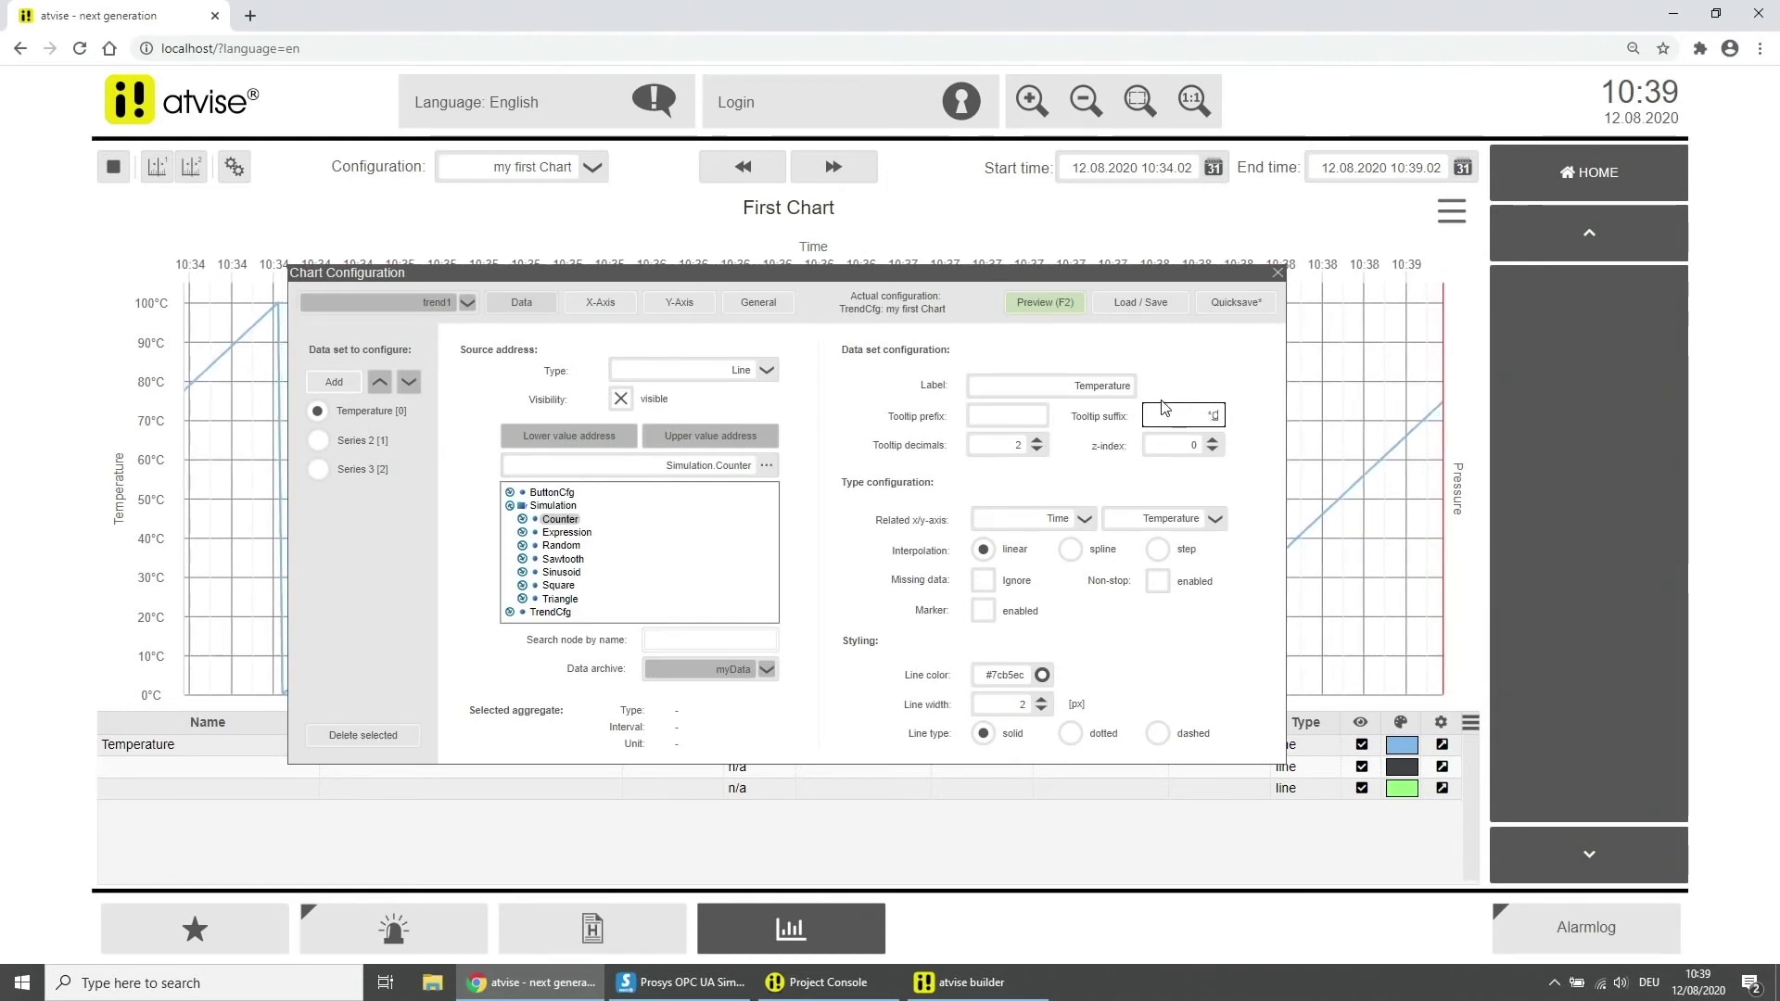
left_click(1078, 447)
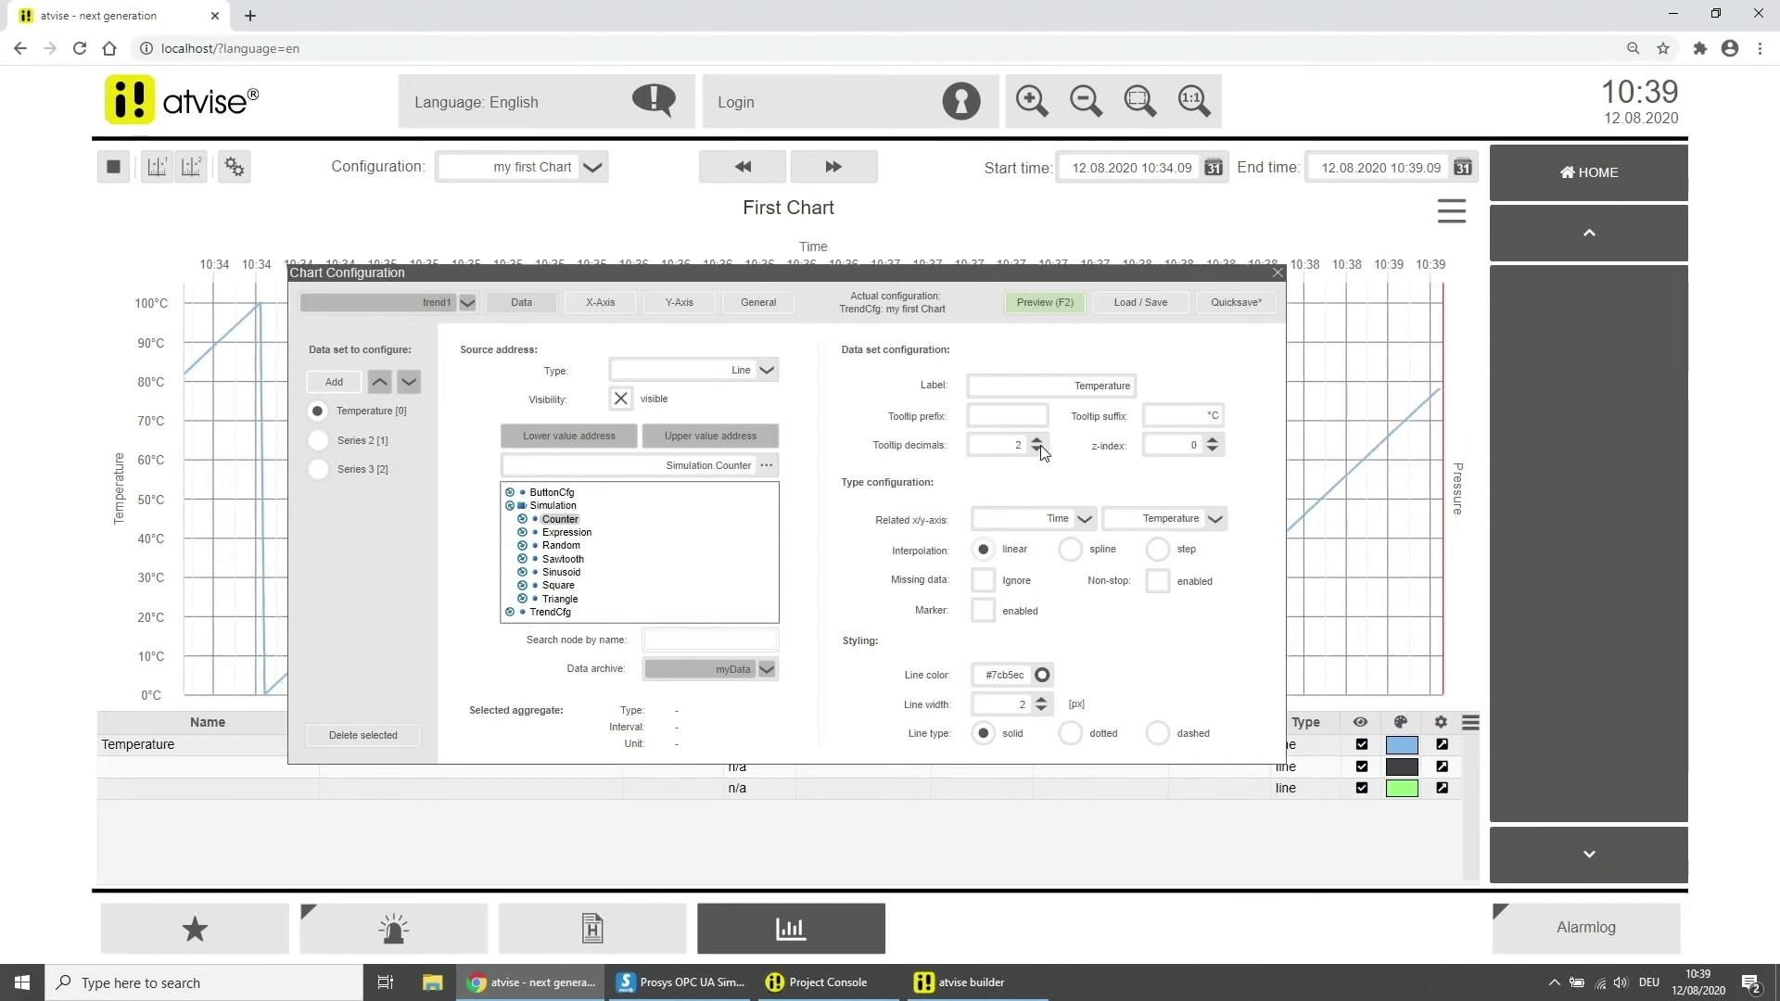
left_click(1039, 442)
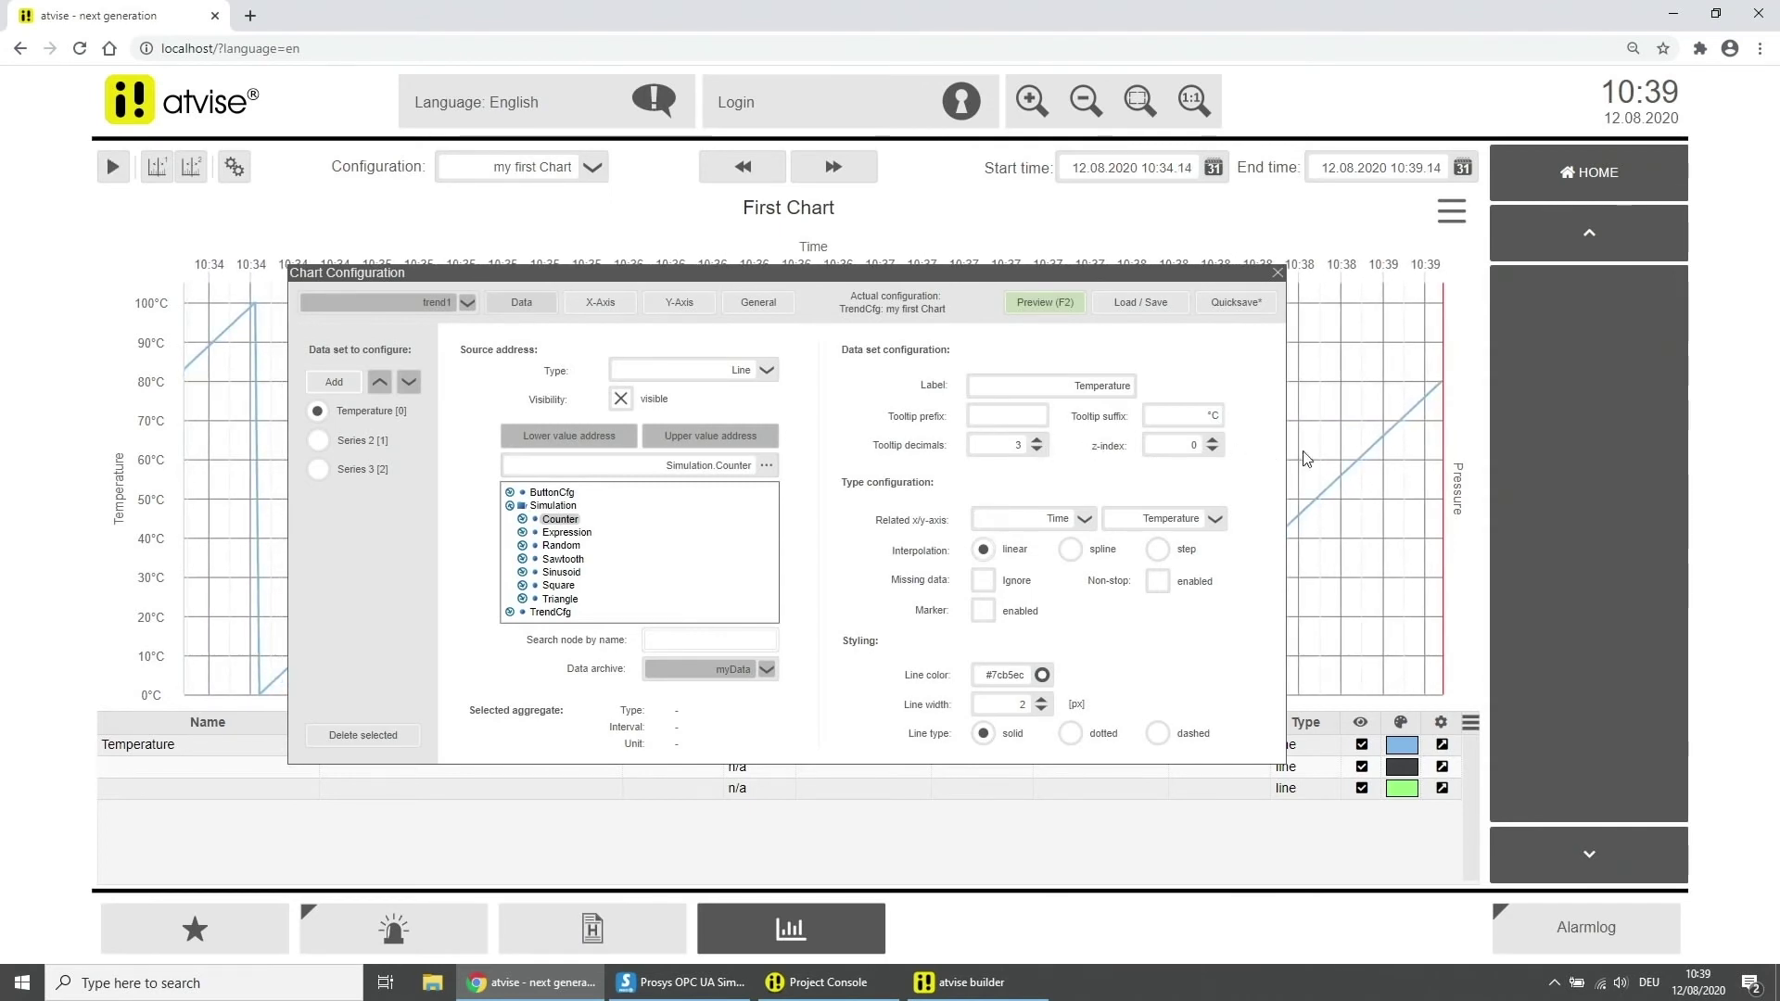
double_click(1040, 451)
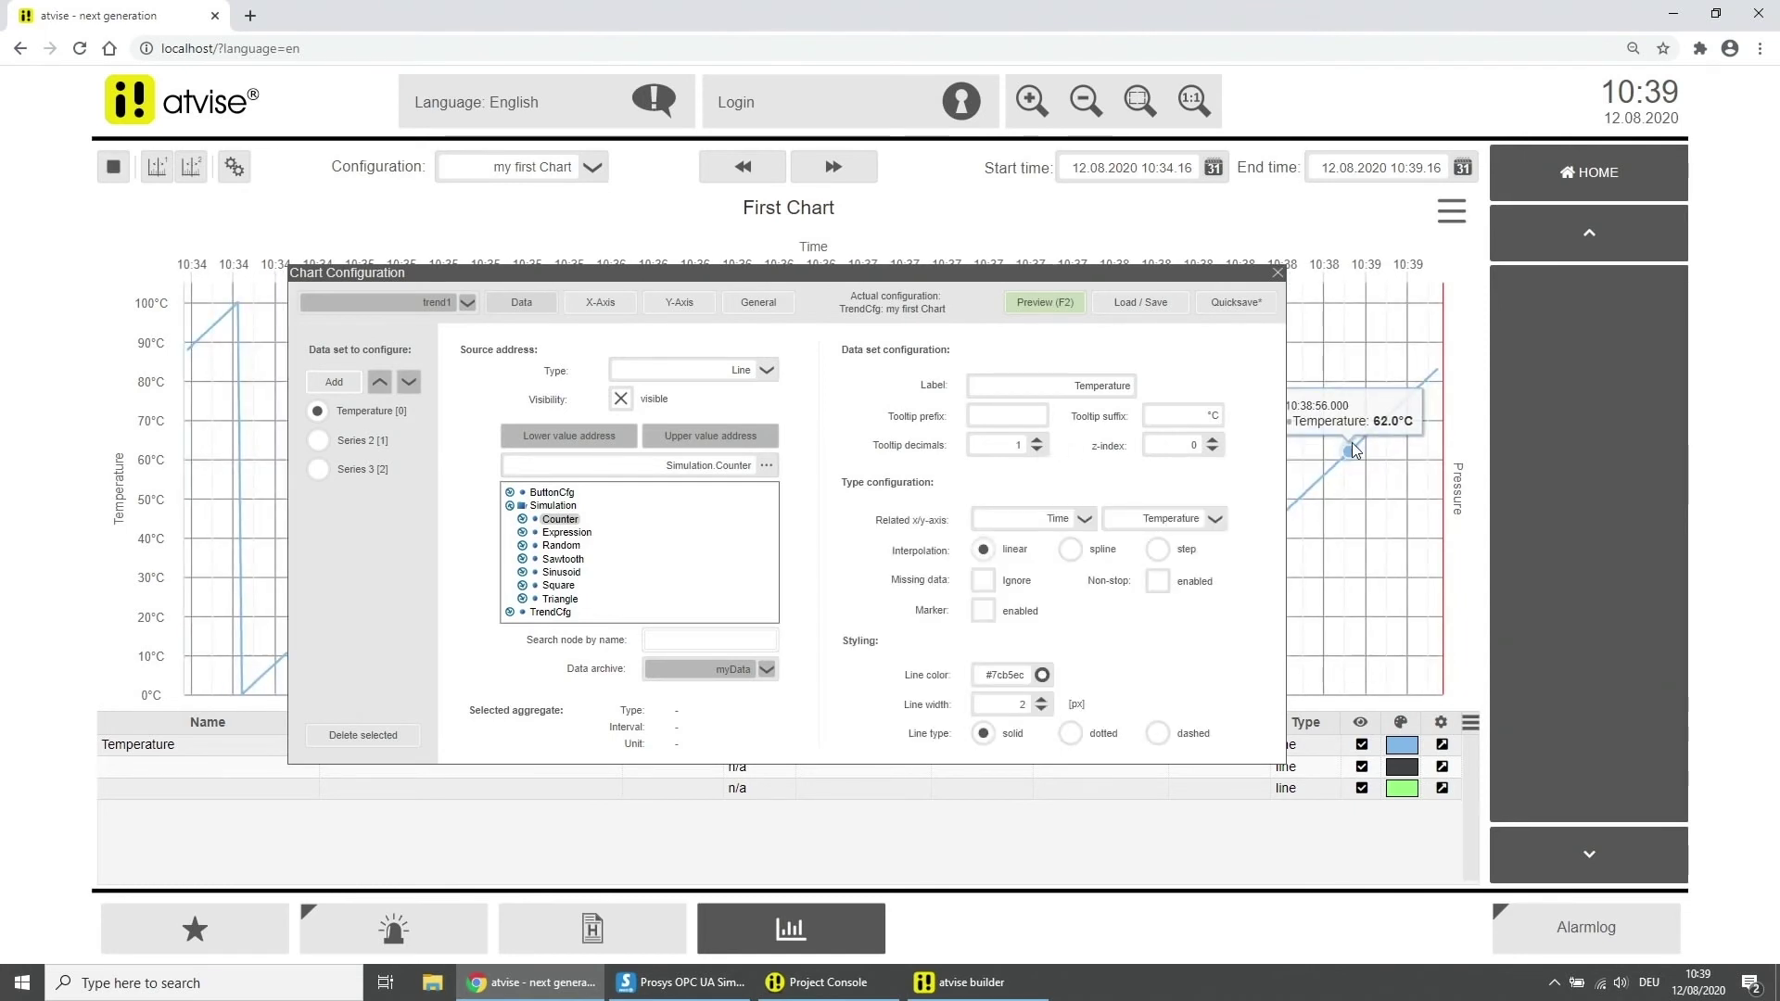
left_click(1213, 441)
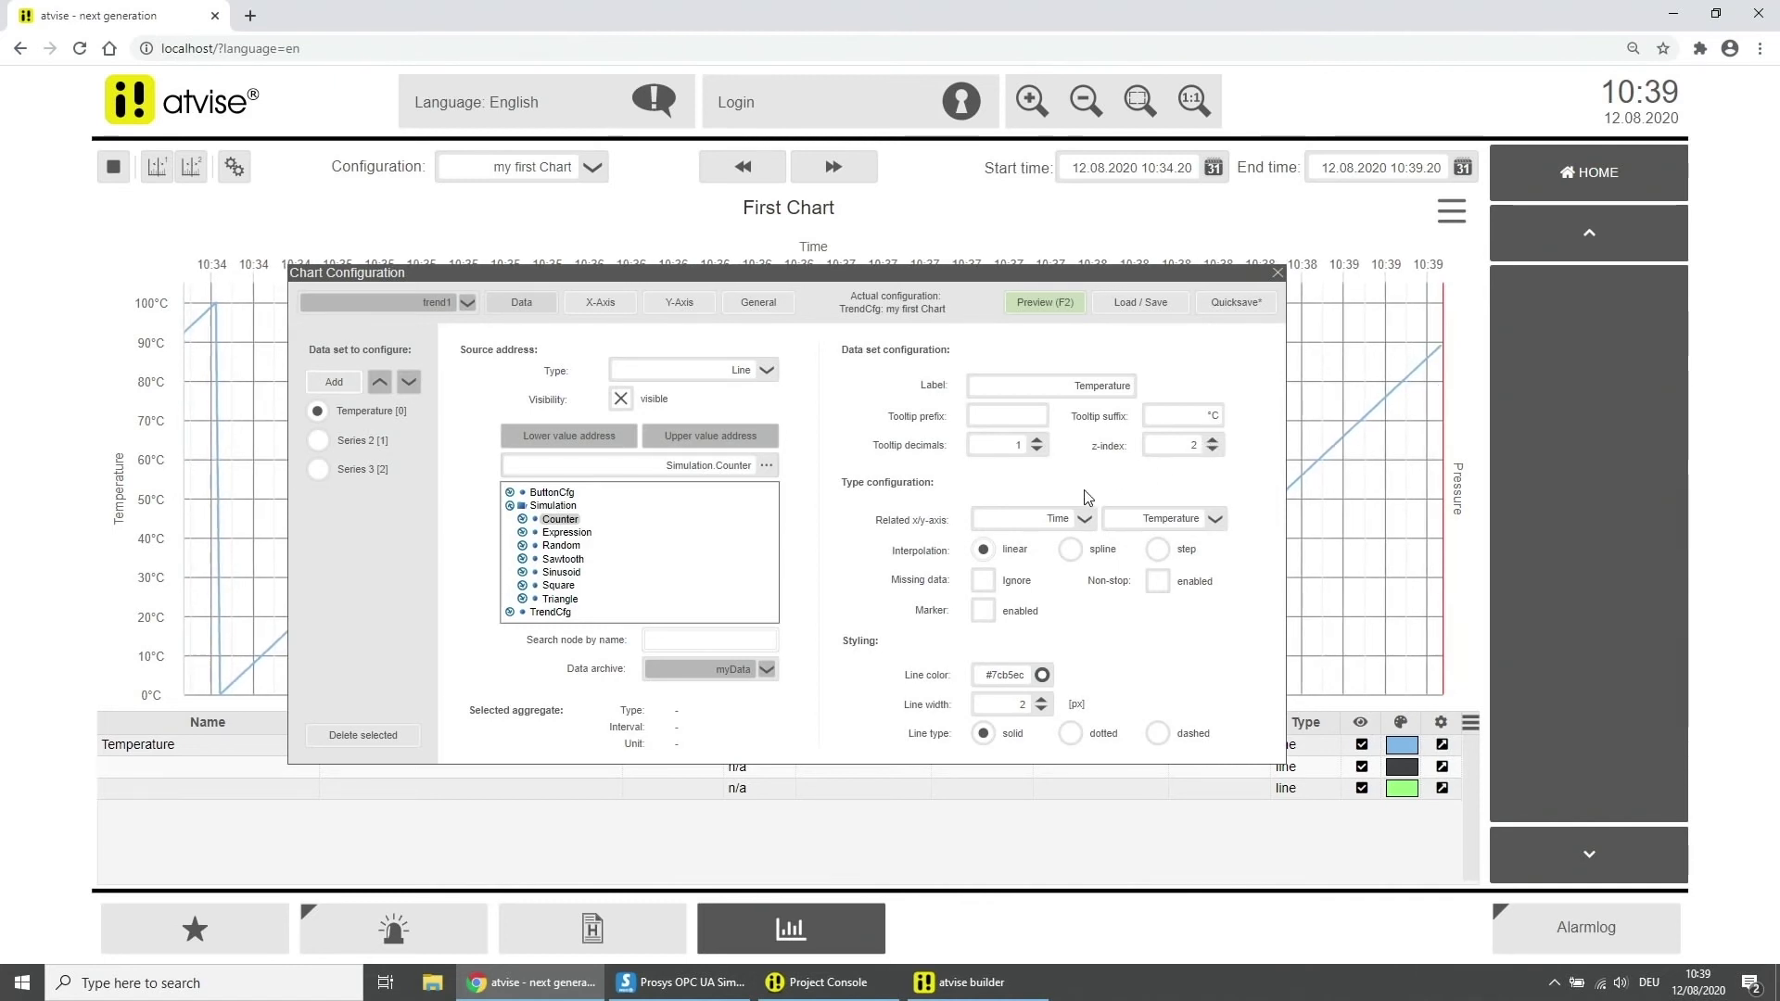
Step: Try spline and step interpolation and the marker option on the Temperature series, returning to linear without markers
left_click(1216, 525)
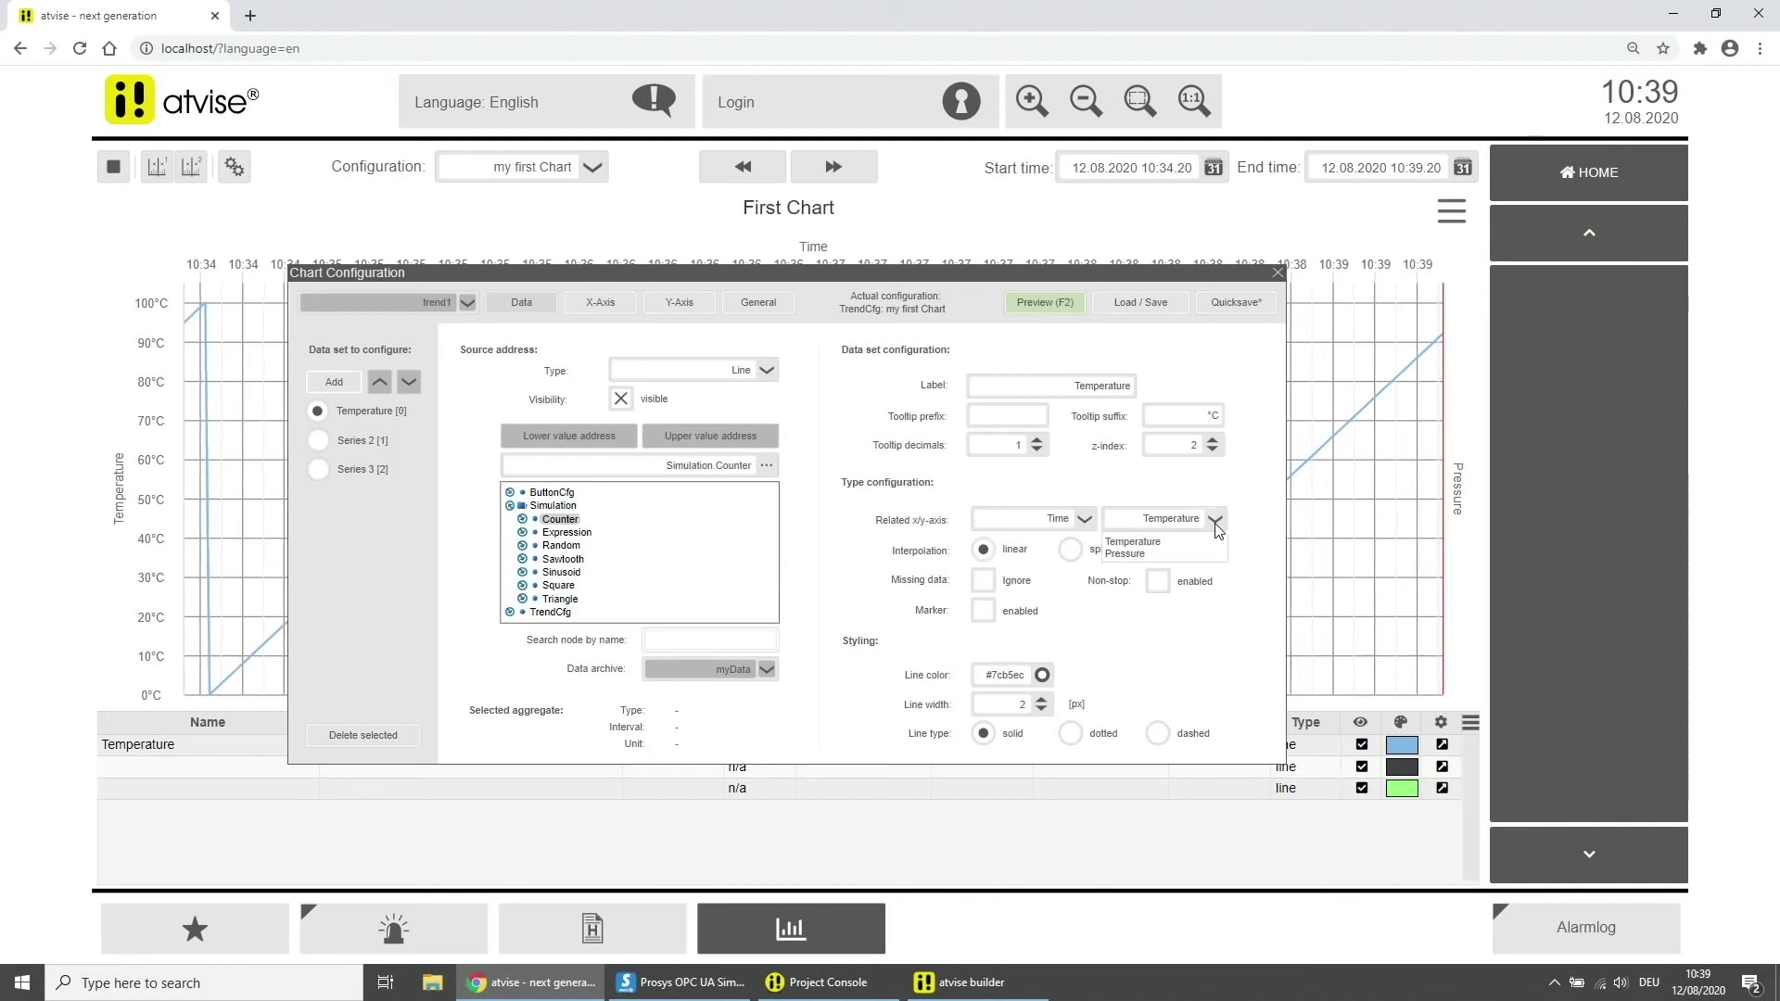
left_click(1166, 542)
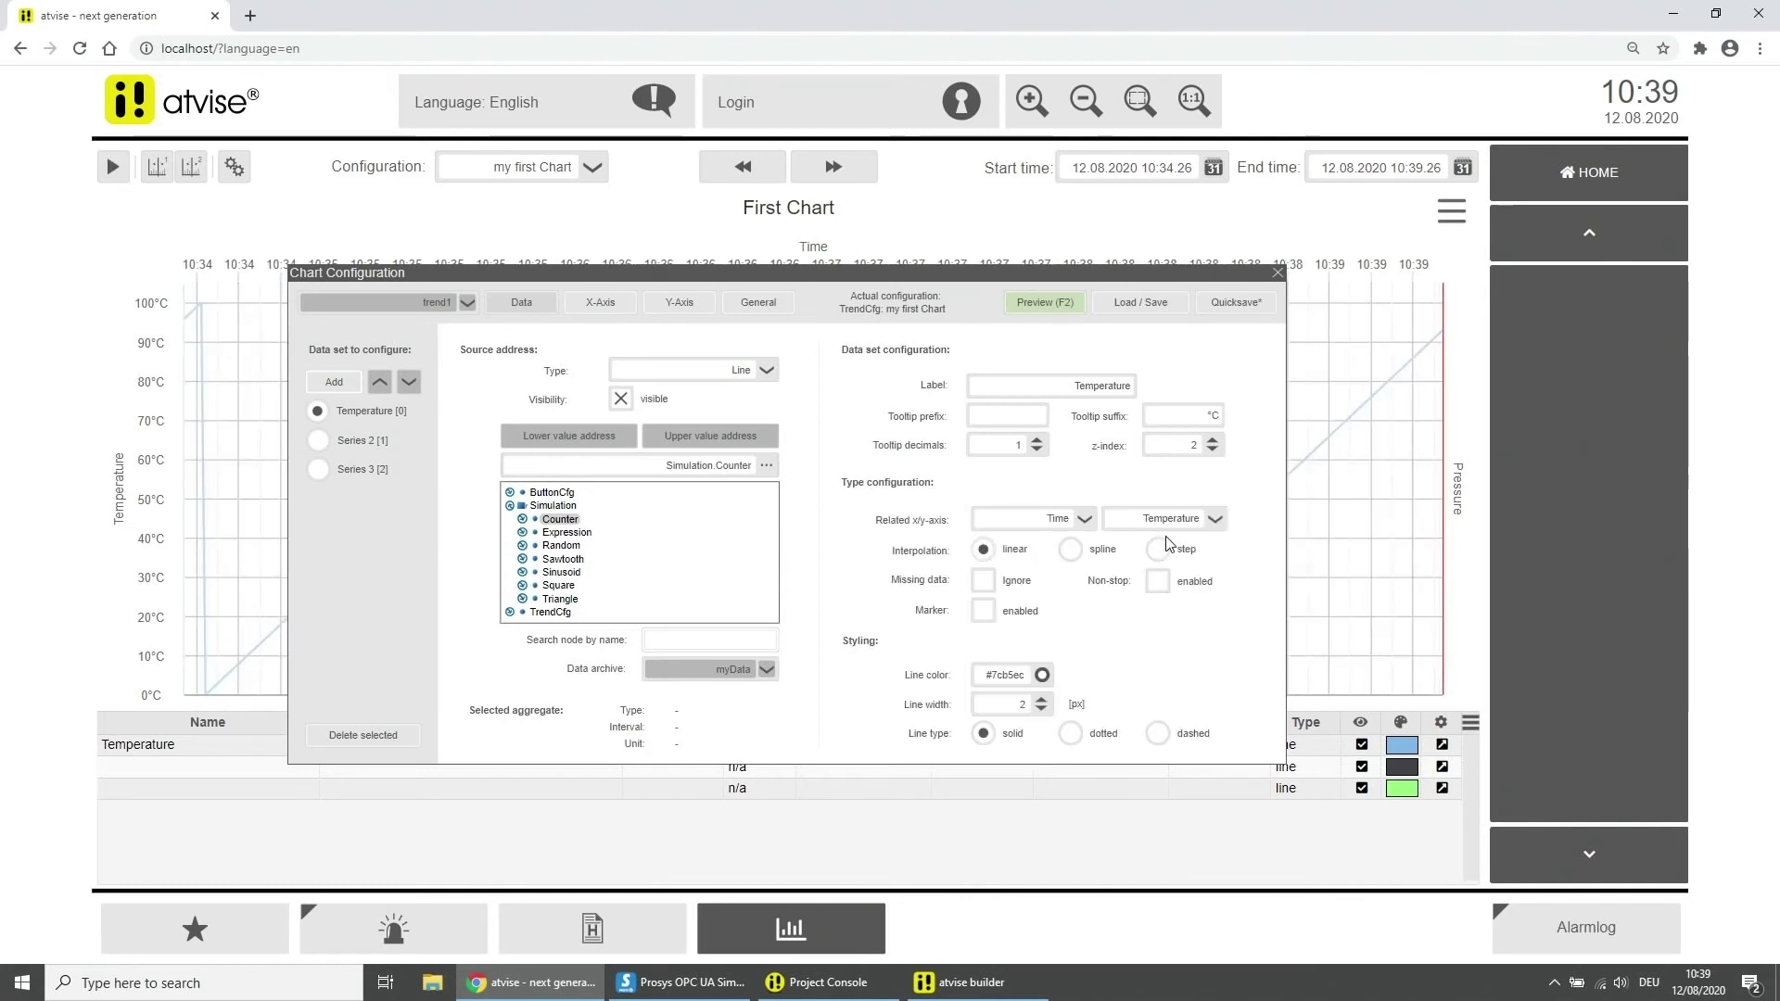
left_click(1071, 549)
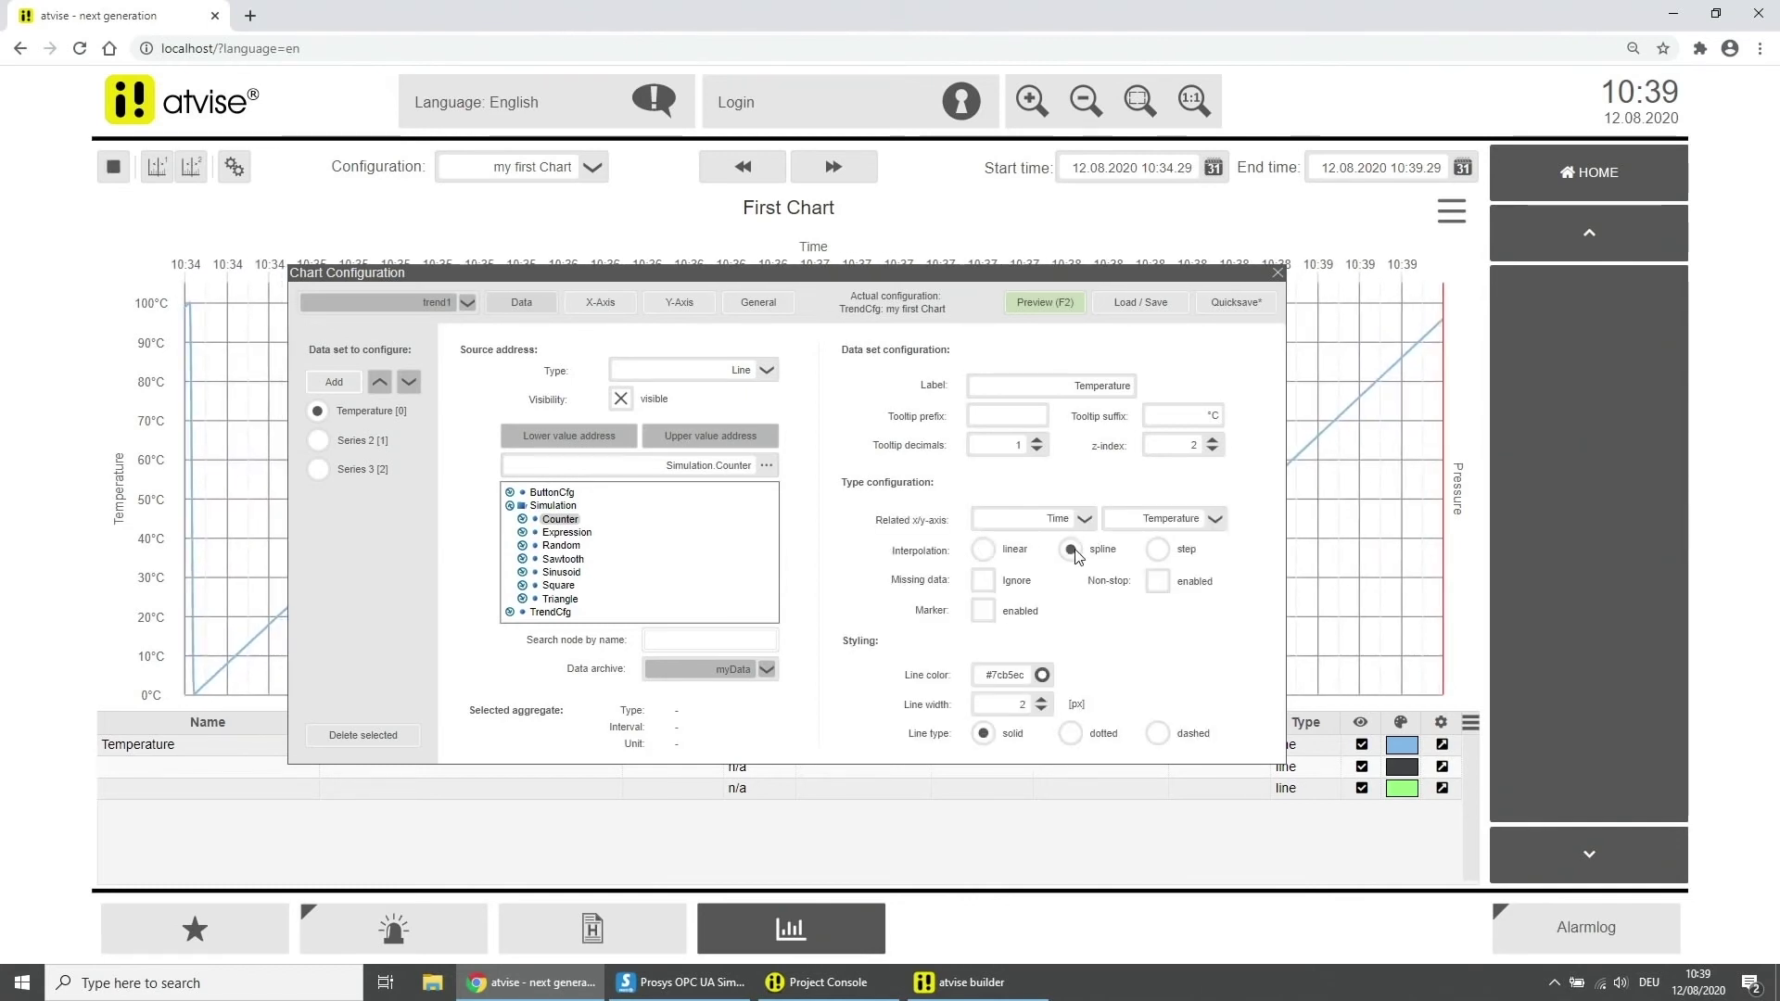
left_click(1159, 551)
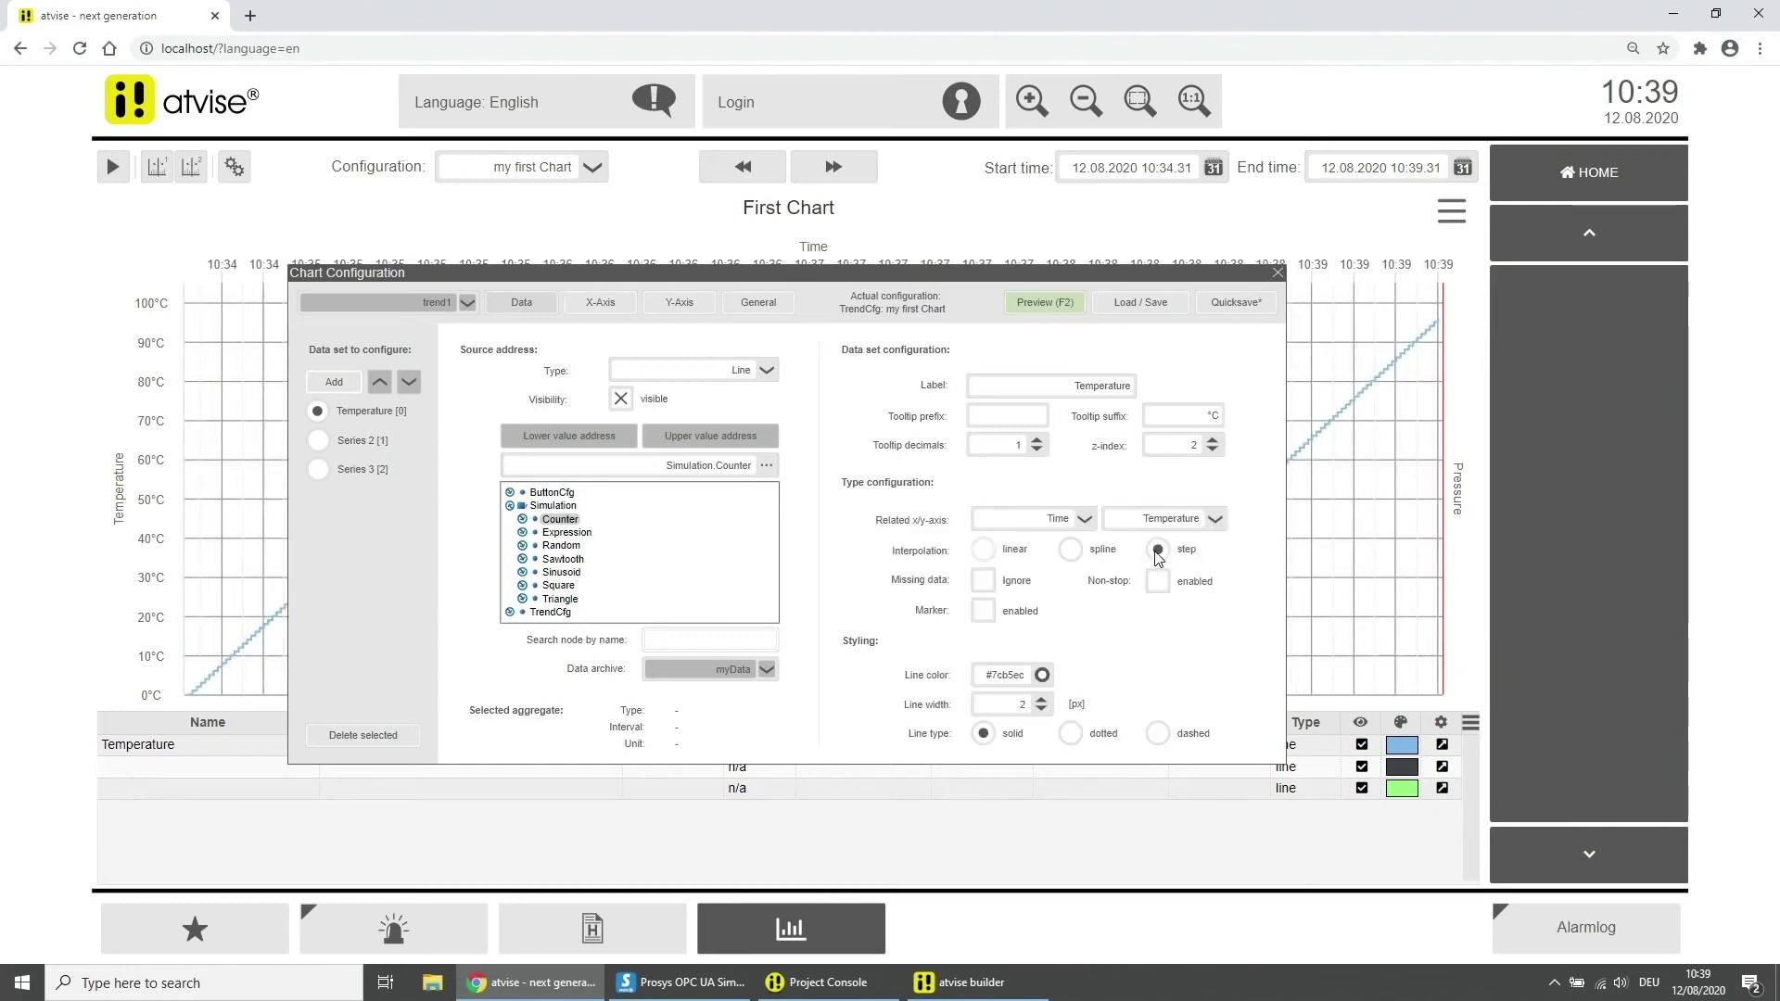
left_click(981, 550)
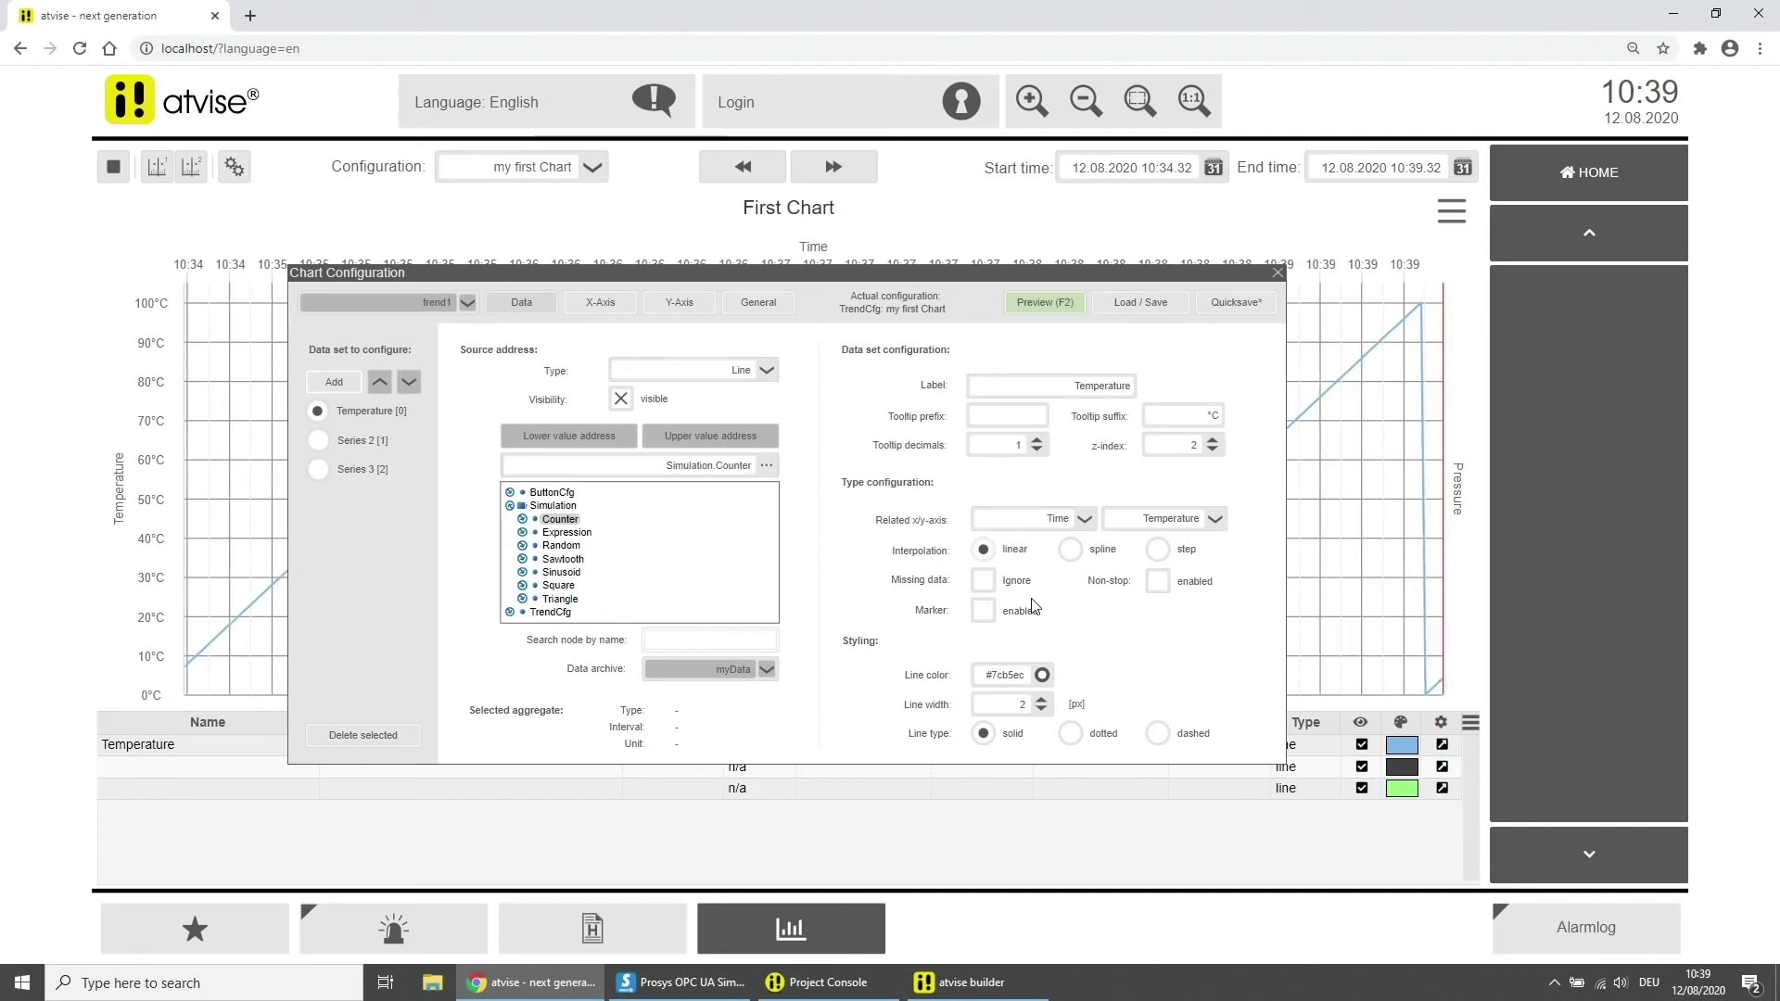
left_click(987, 615)
left_click(985, 614)
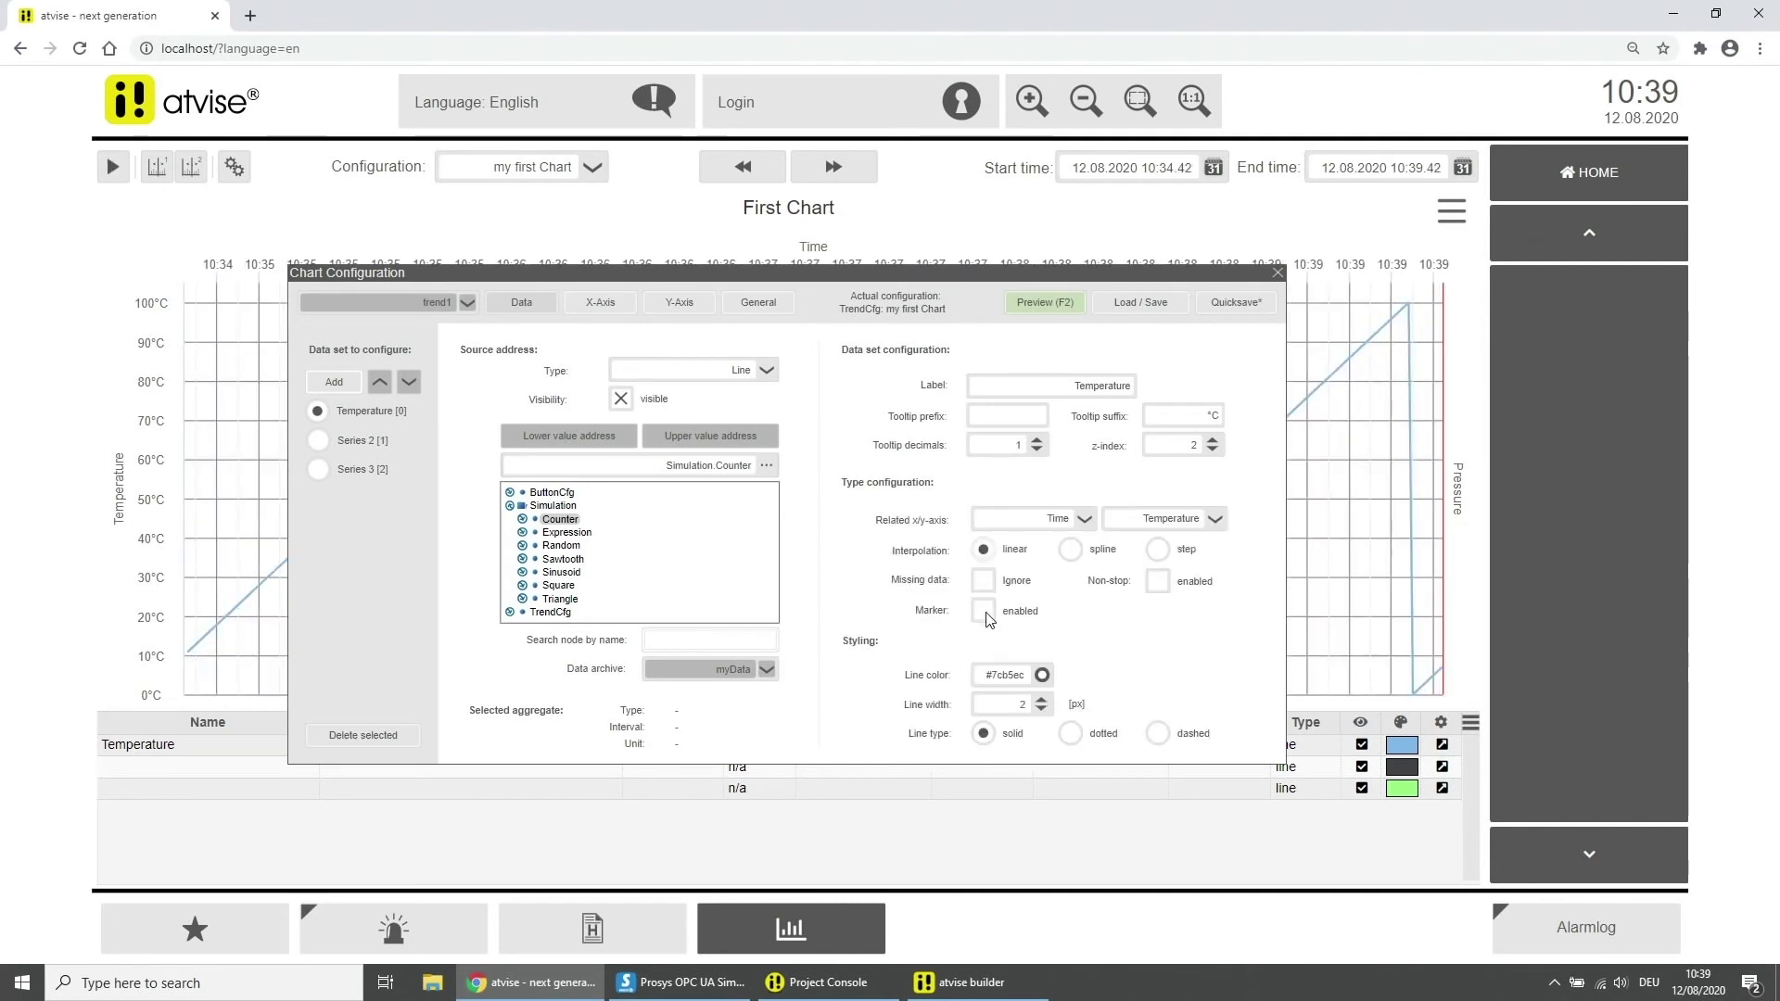
Step: Change the line color of the Temperature series to the light blue #0391CE
left_click(1040, 675)
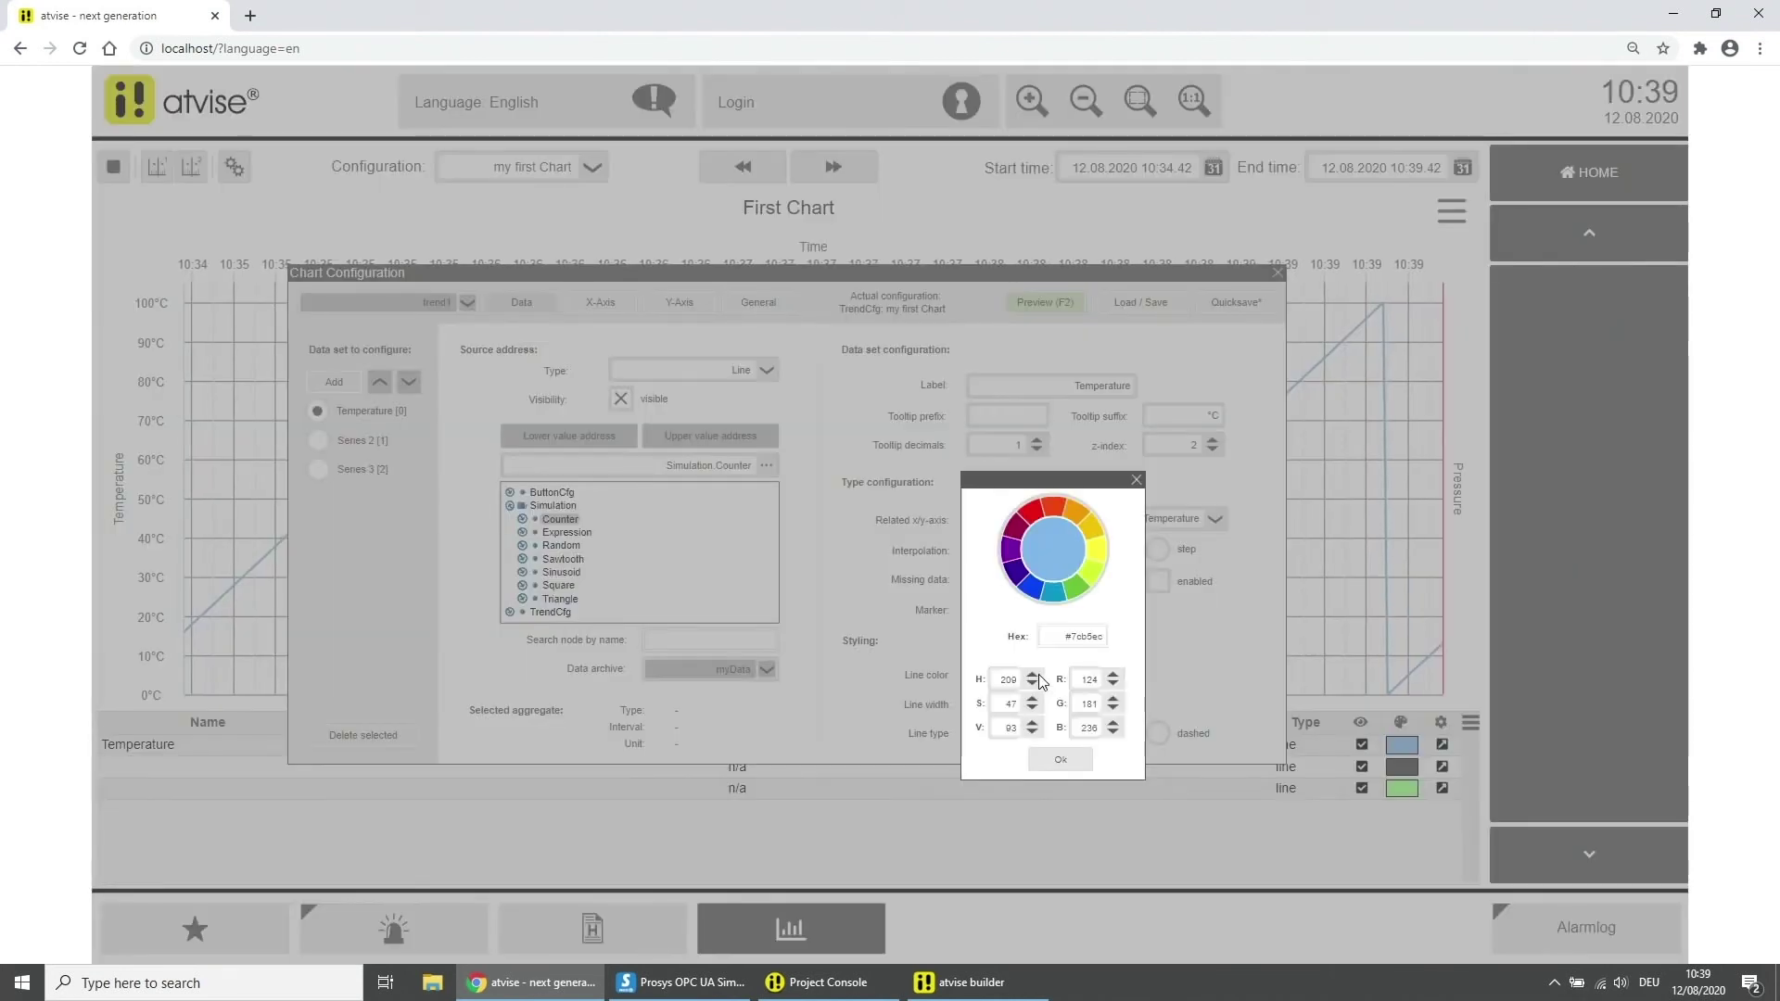
left_click(1054, 593)
left_click(960, 717)
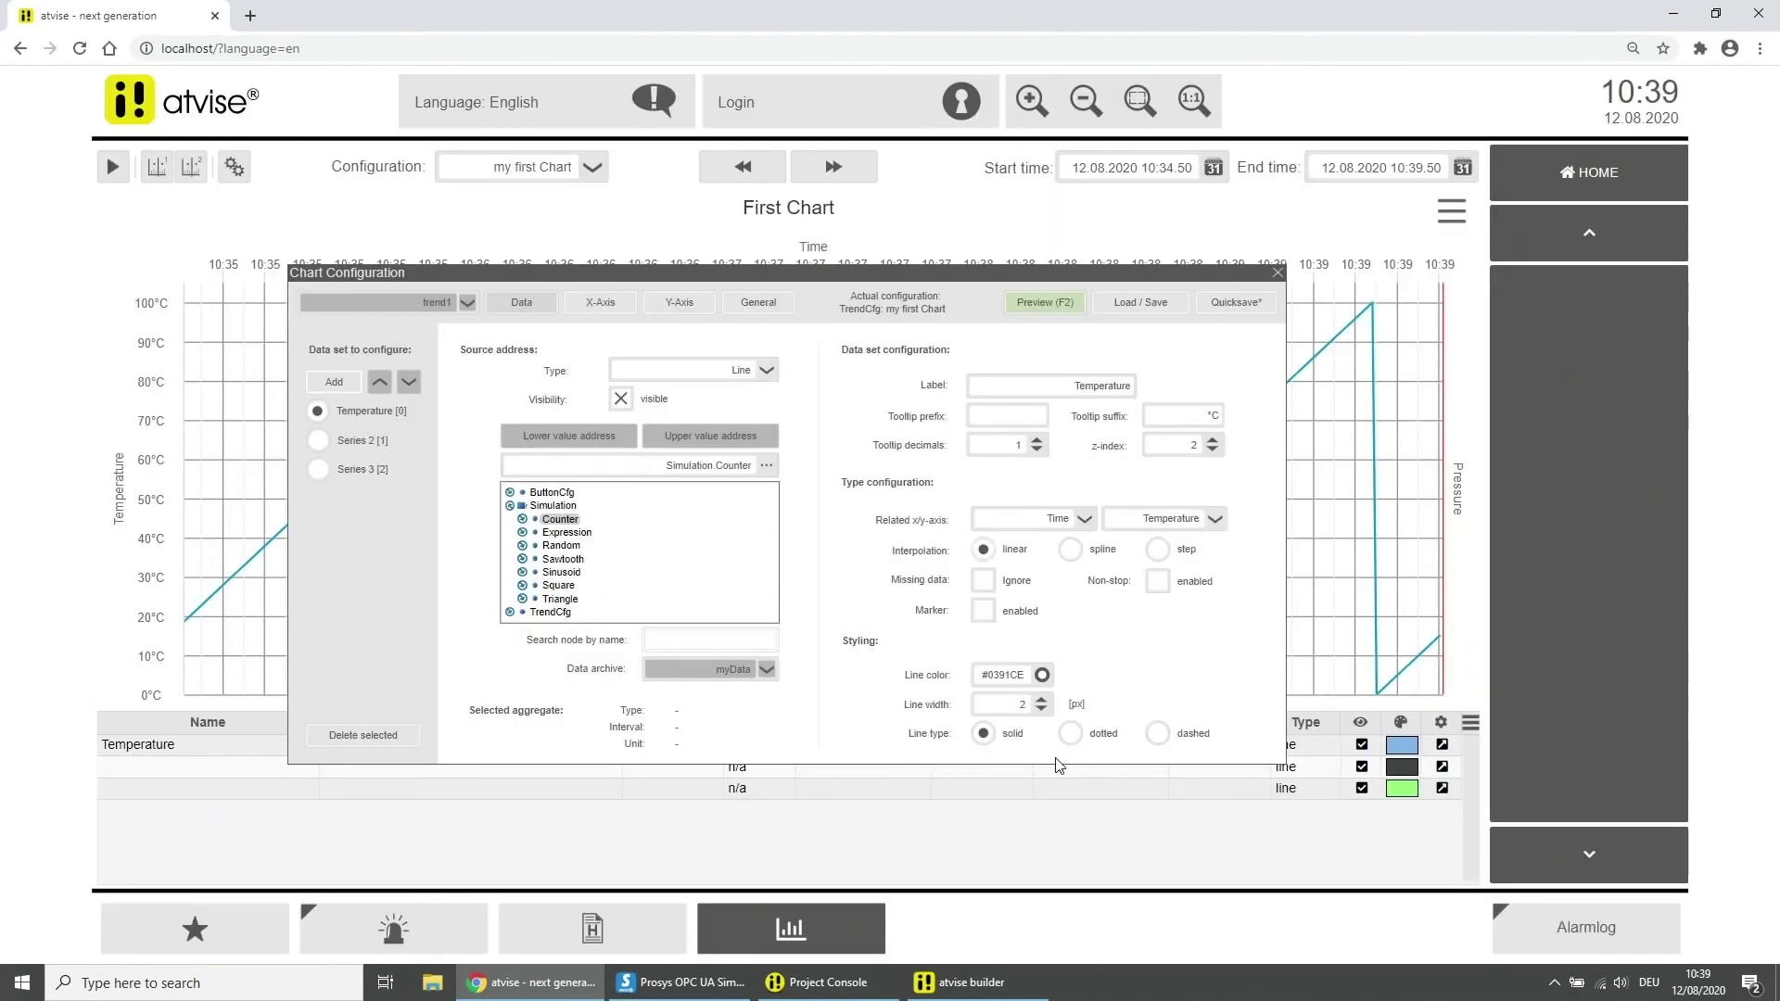
Step: Assign the average aggregate of the Simulation Counter node to Series 2 and label the series Temperature Aggregate
left_click(319, 439)
left_click(510, 506)
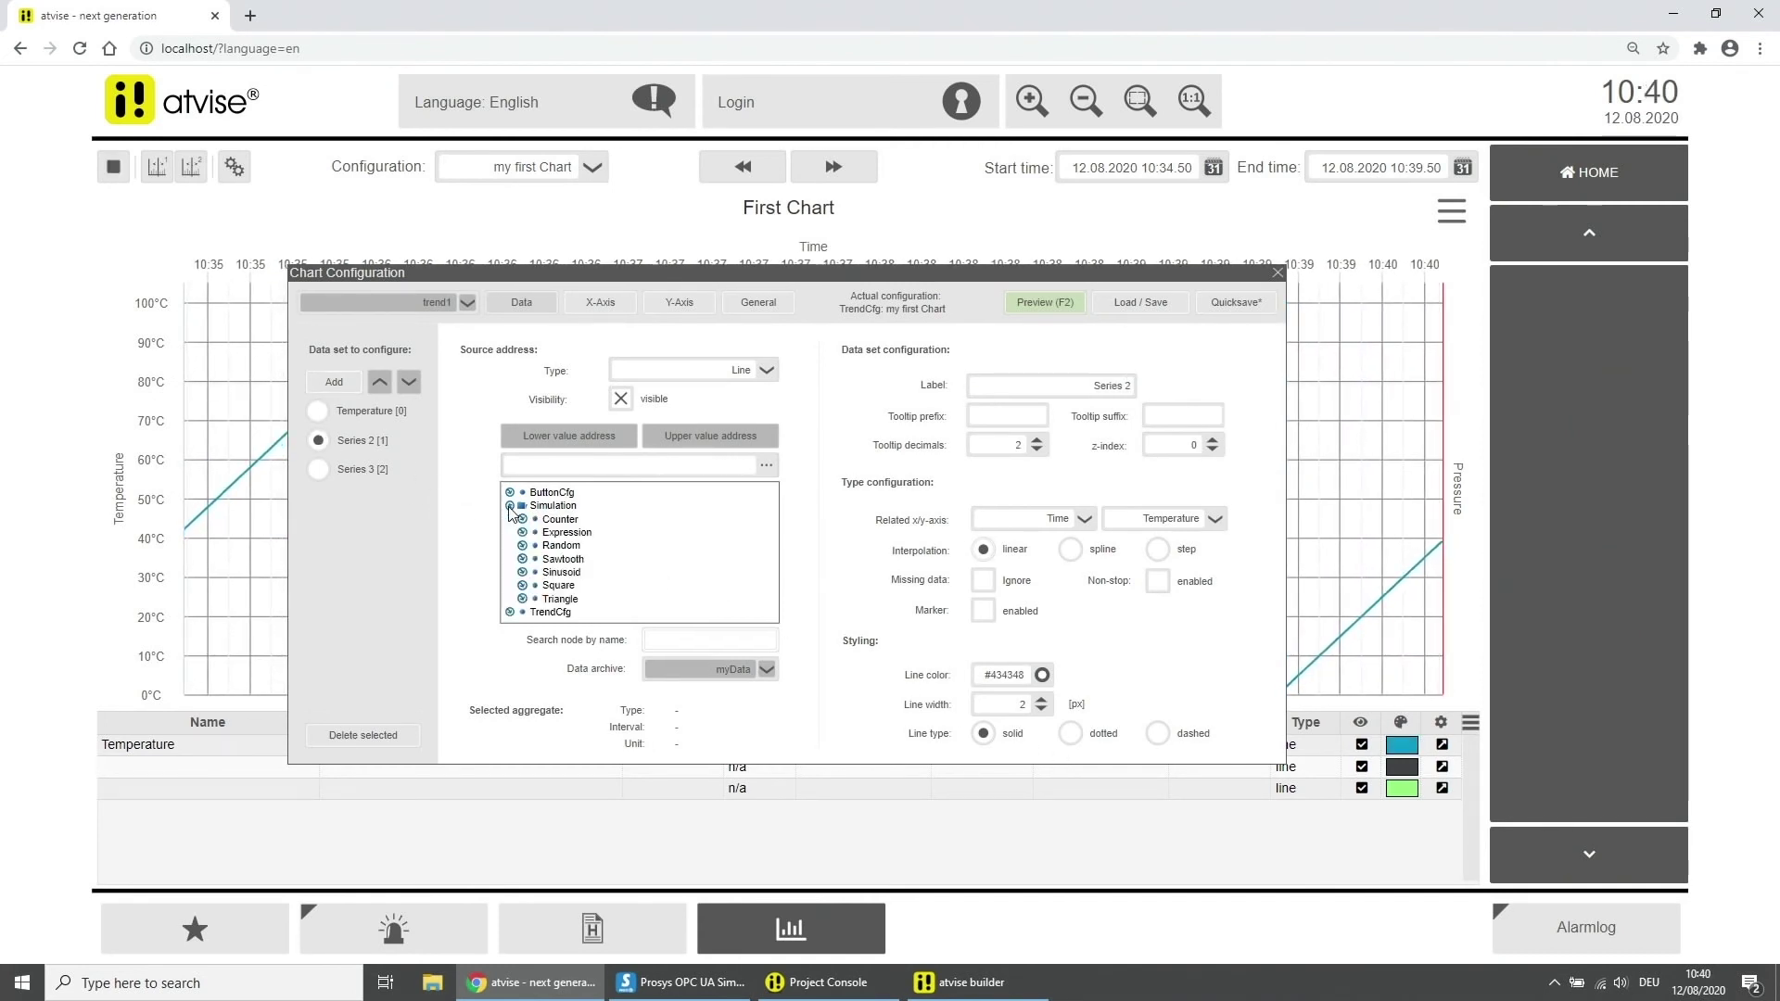
left_click(522, 520)
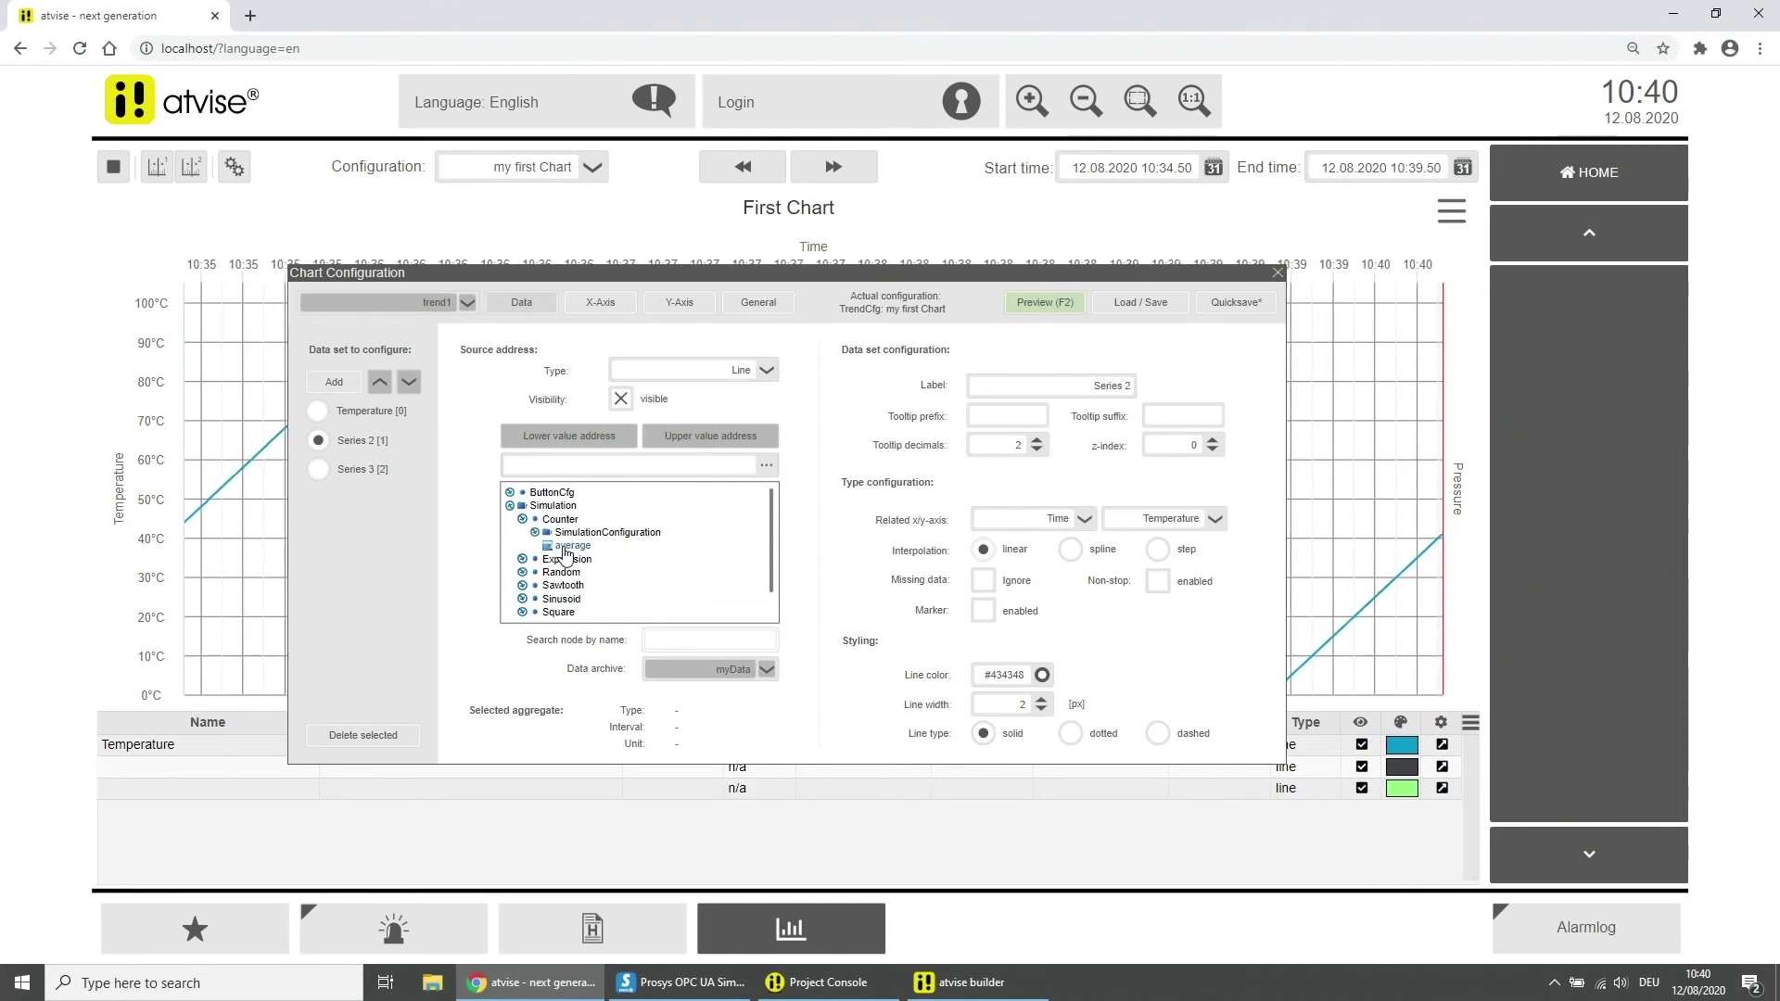
left_click(570, 546)
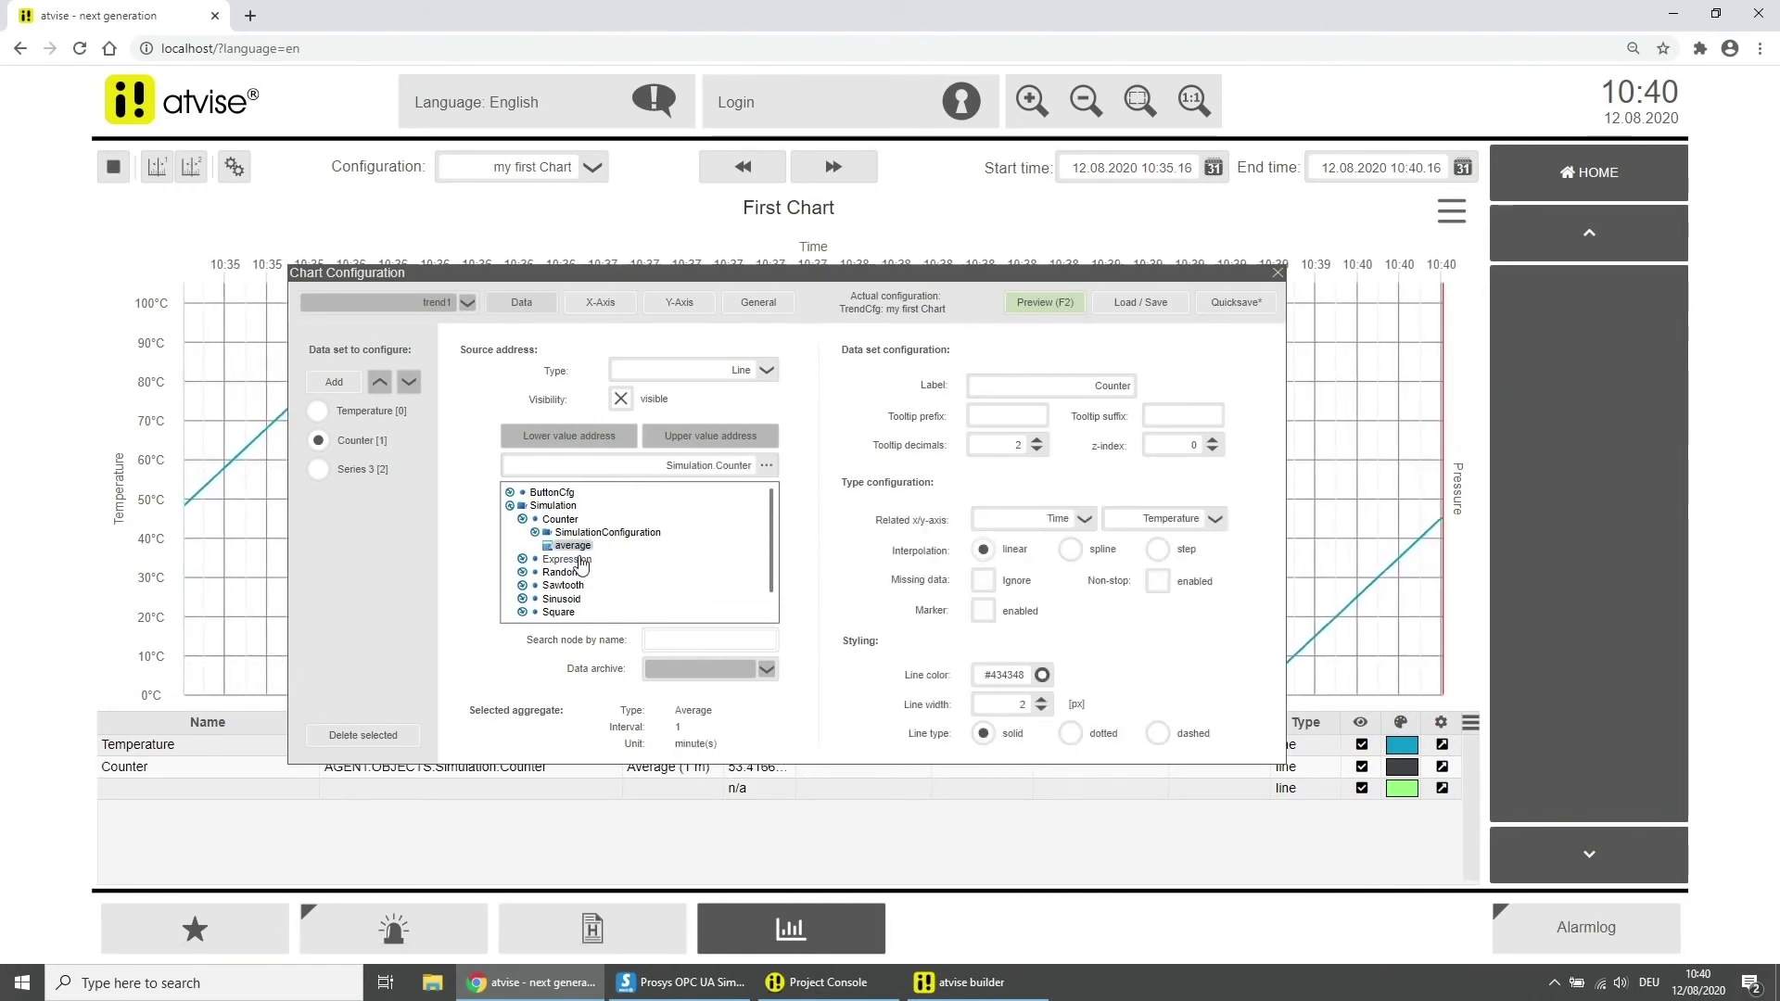
double_click(1103, 383)
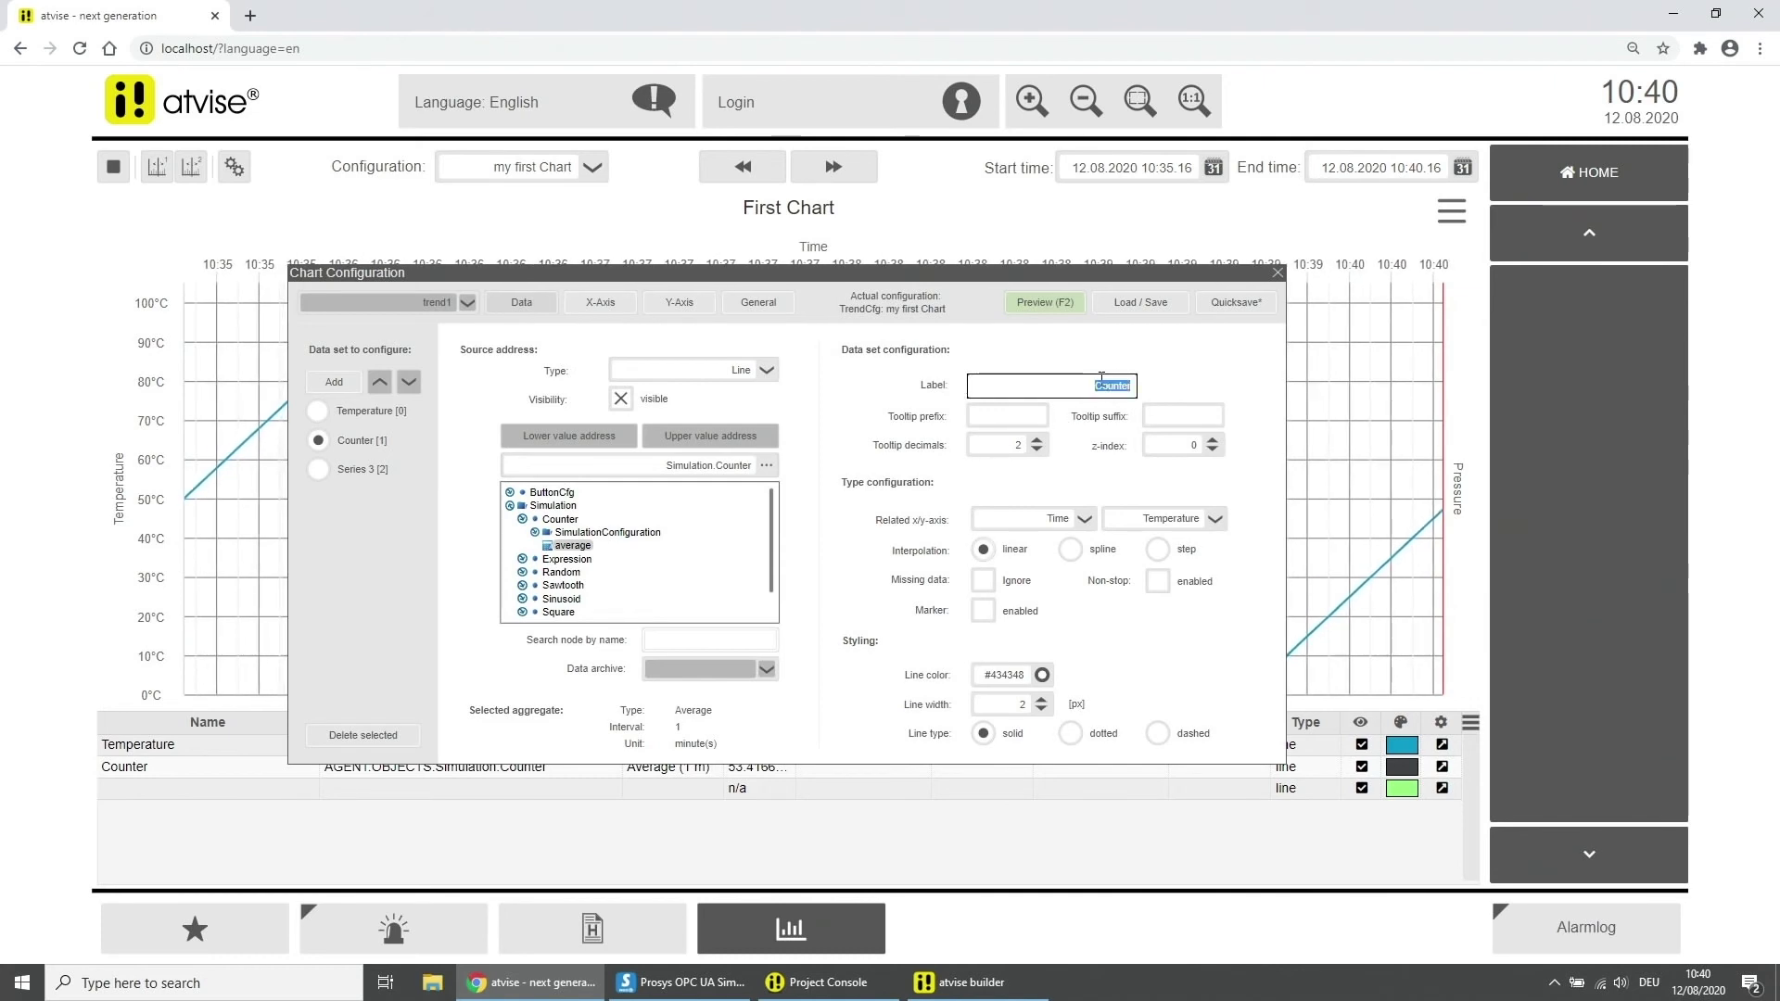
type("Temp")
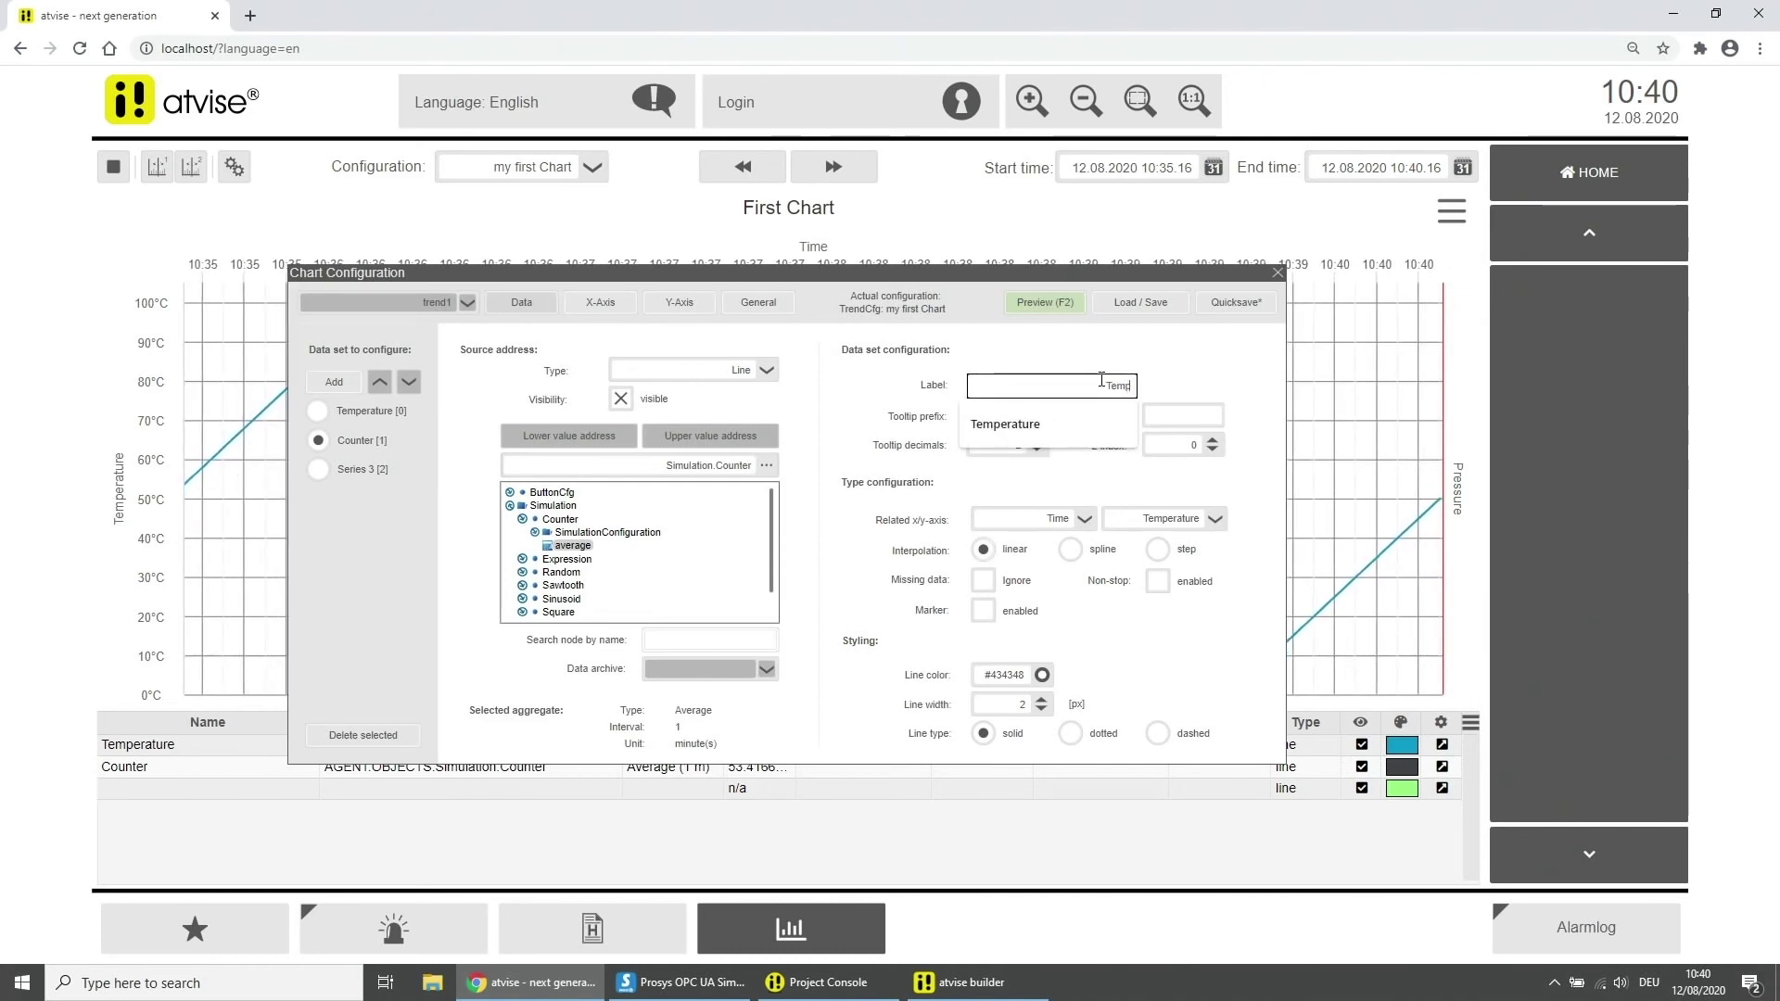
type("erature Aggregate")
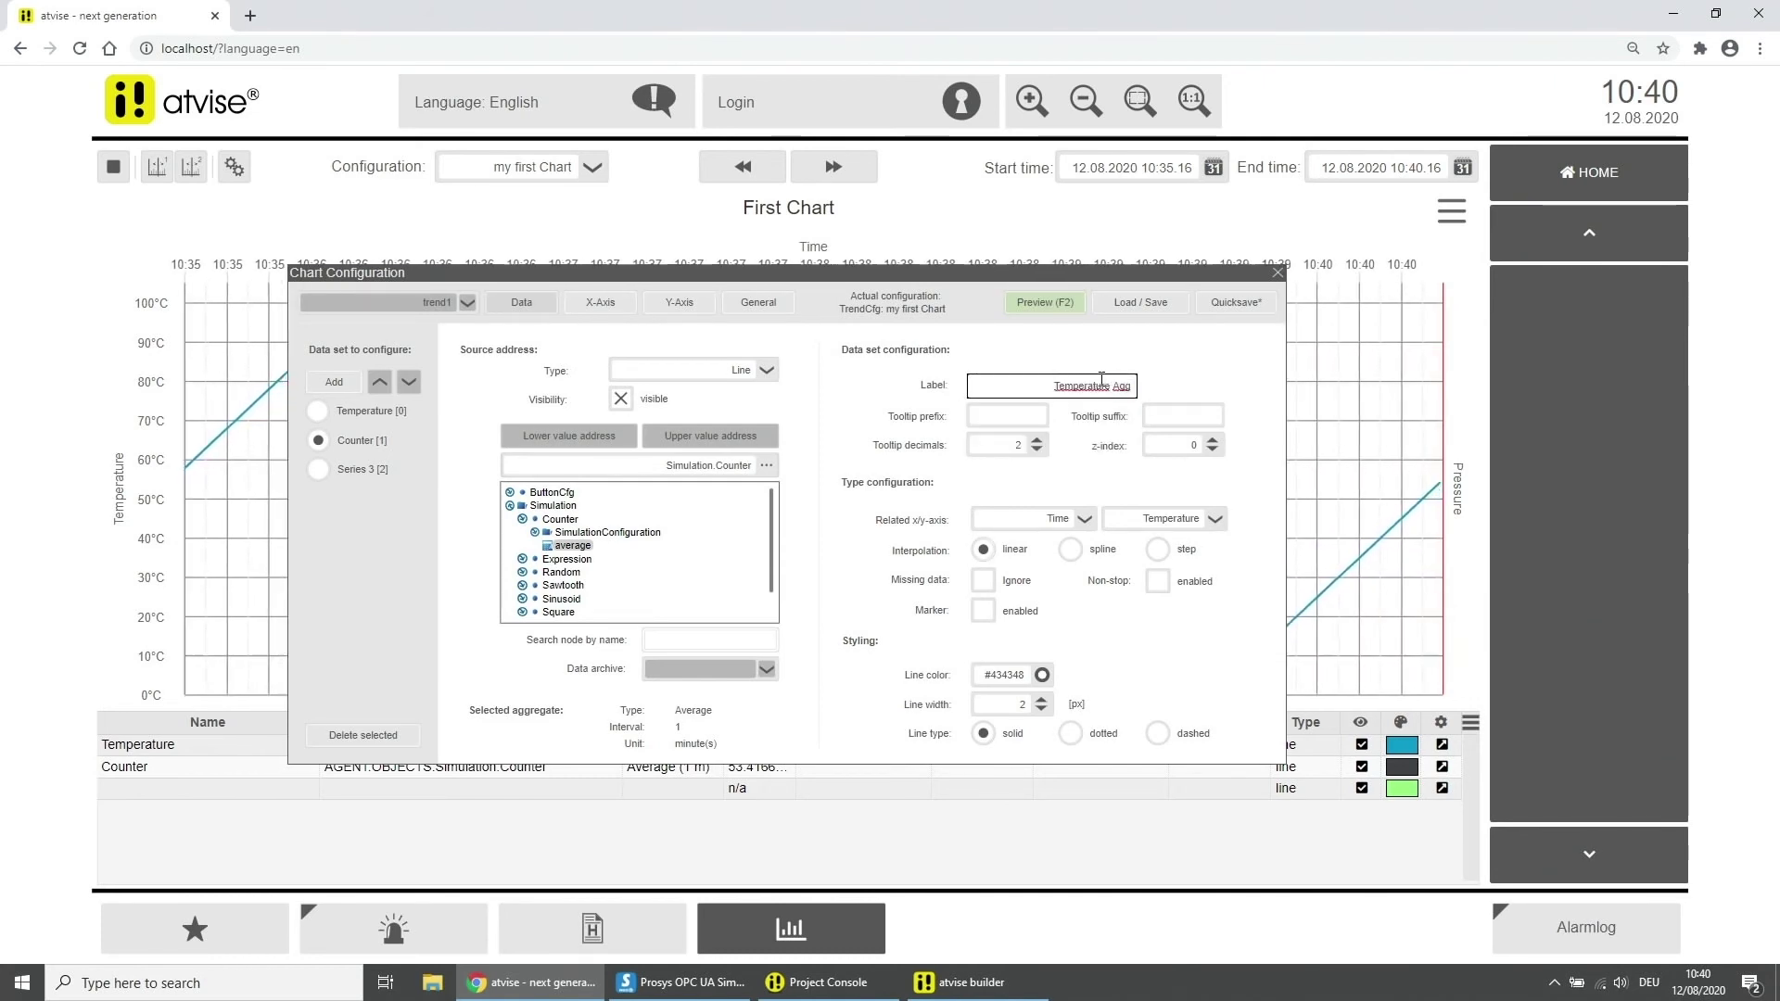
Step: Give the Temperature Aggregate series the tooltip suffix °C, 1 tooltip decimal and a z-index of 2
left_click(1191, 418)
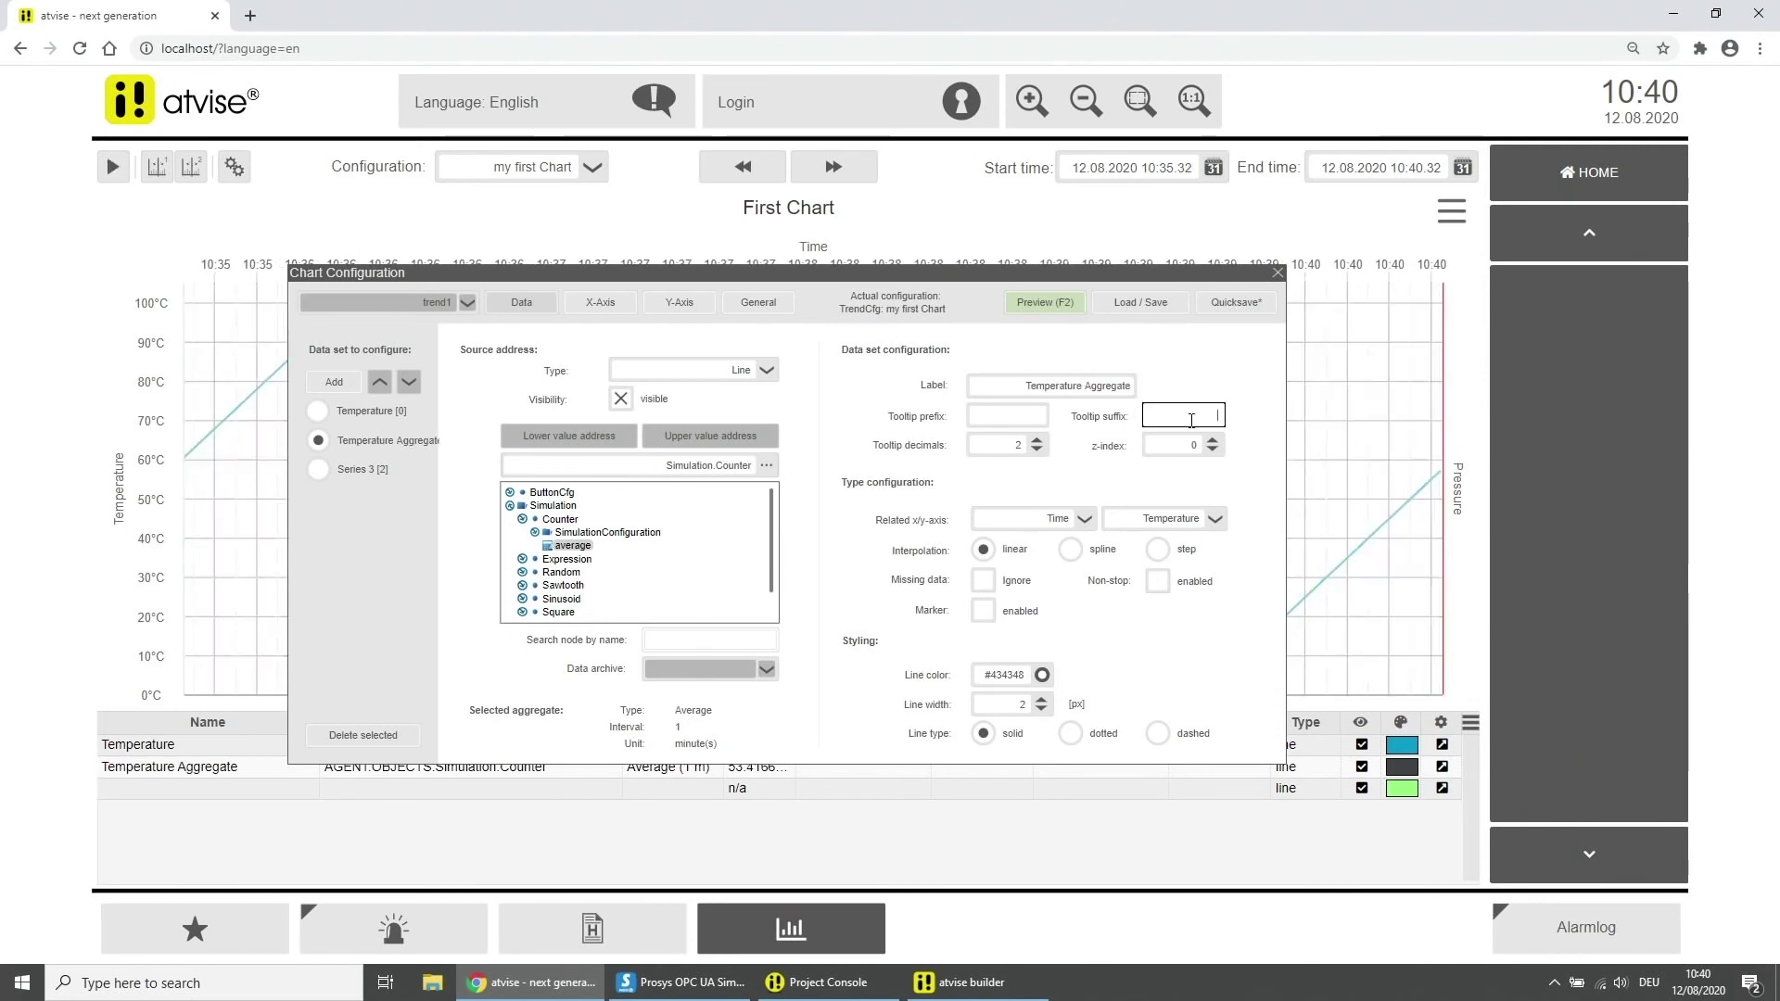
left_click(1191, 420)
type("°")
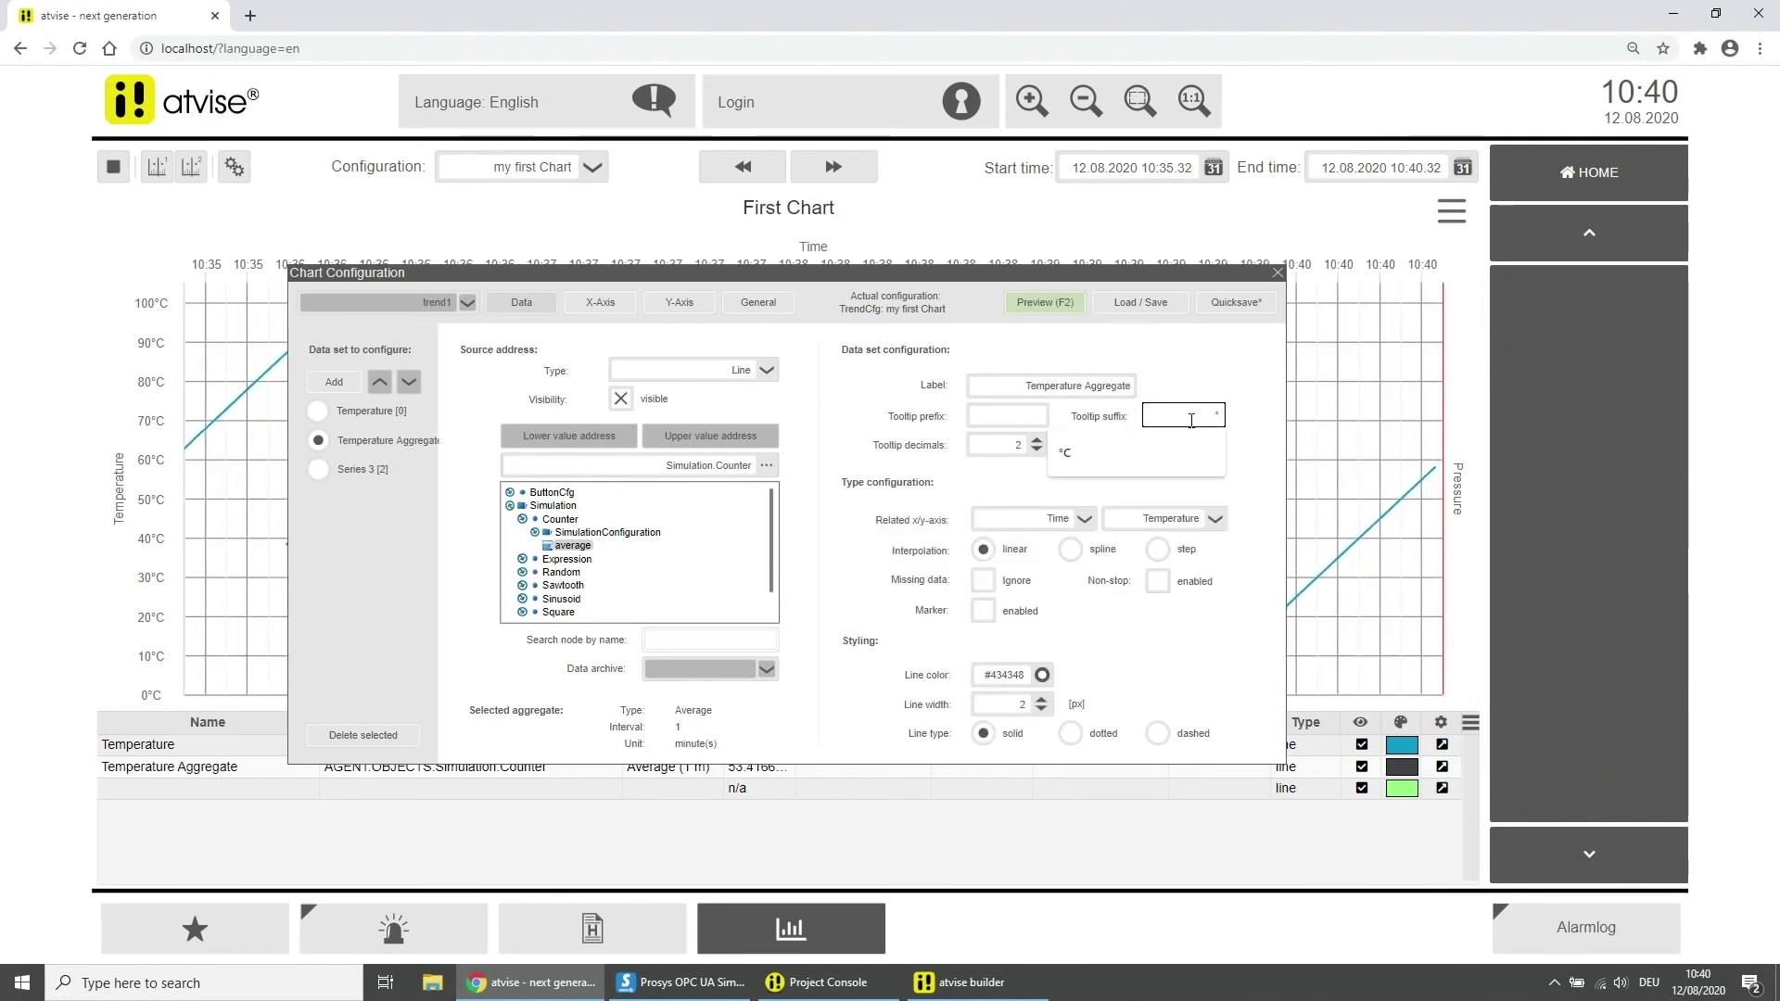
type("C")
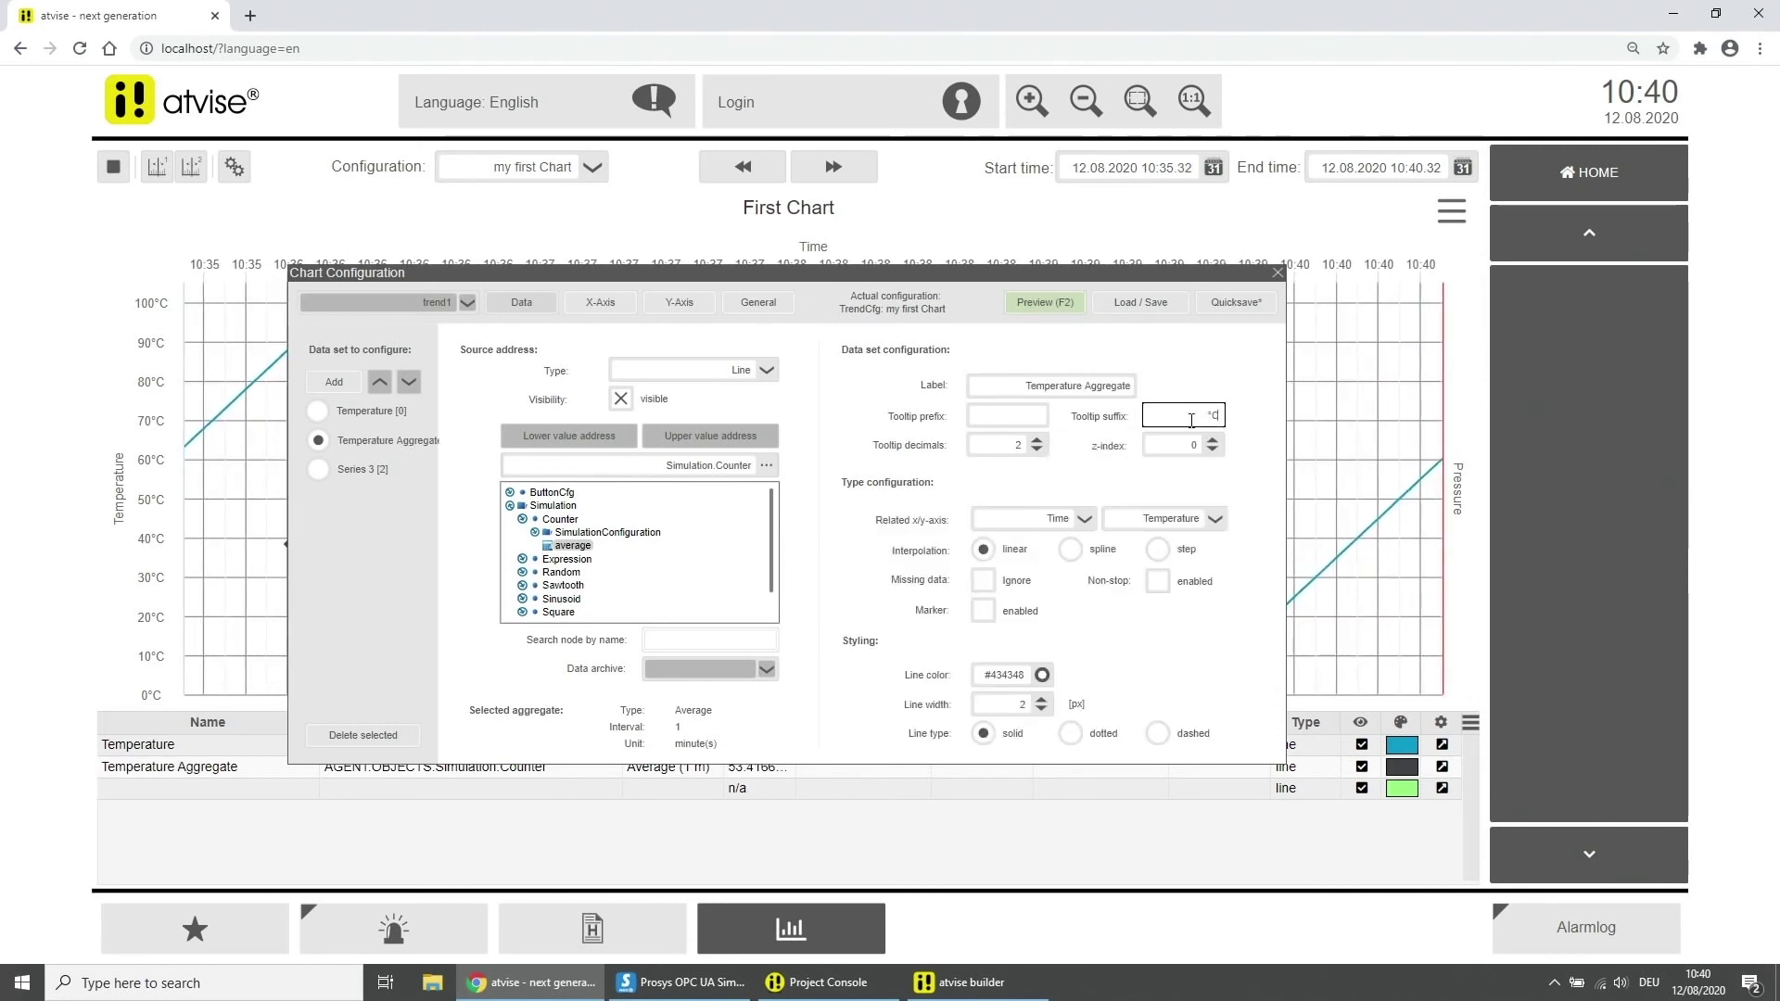
left_click(1042, 450)
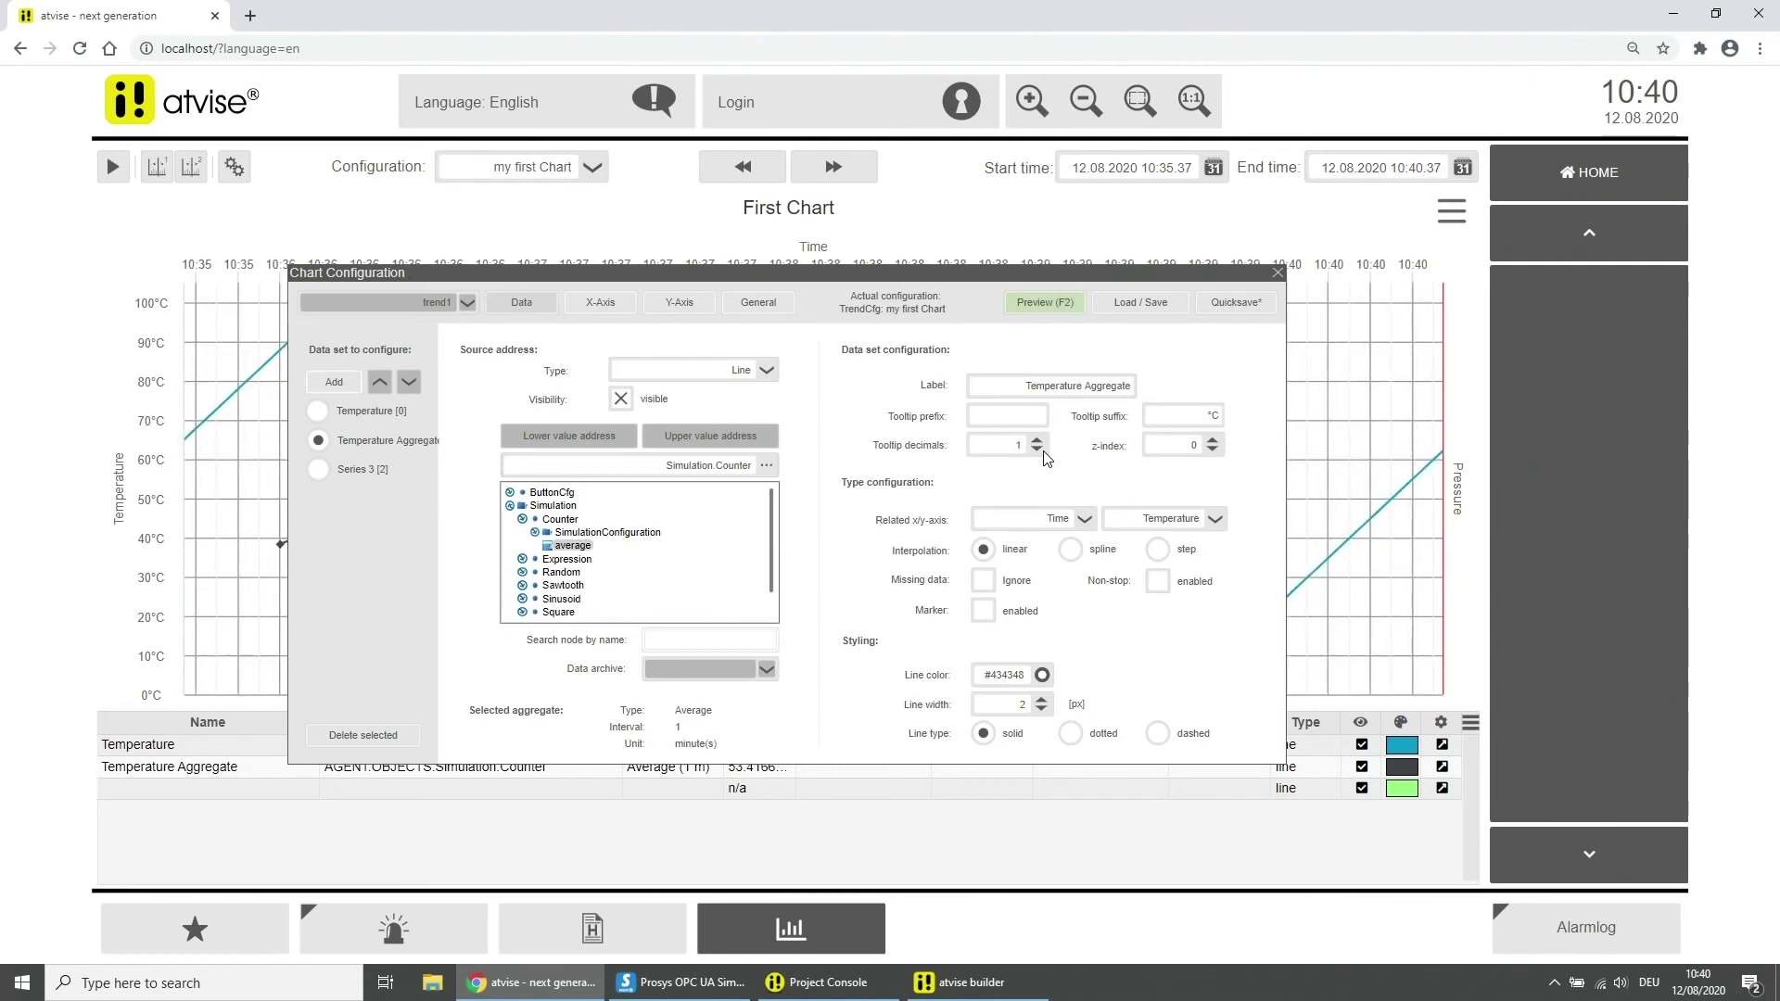
left_click(1212, 442)
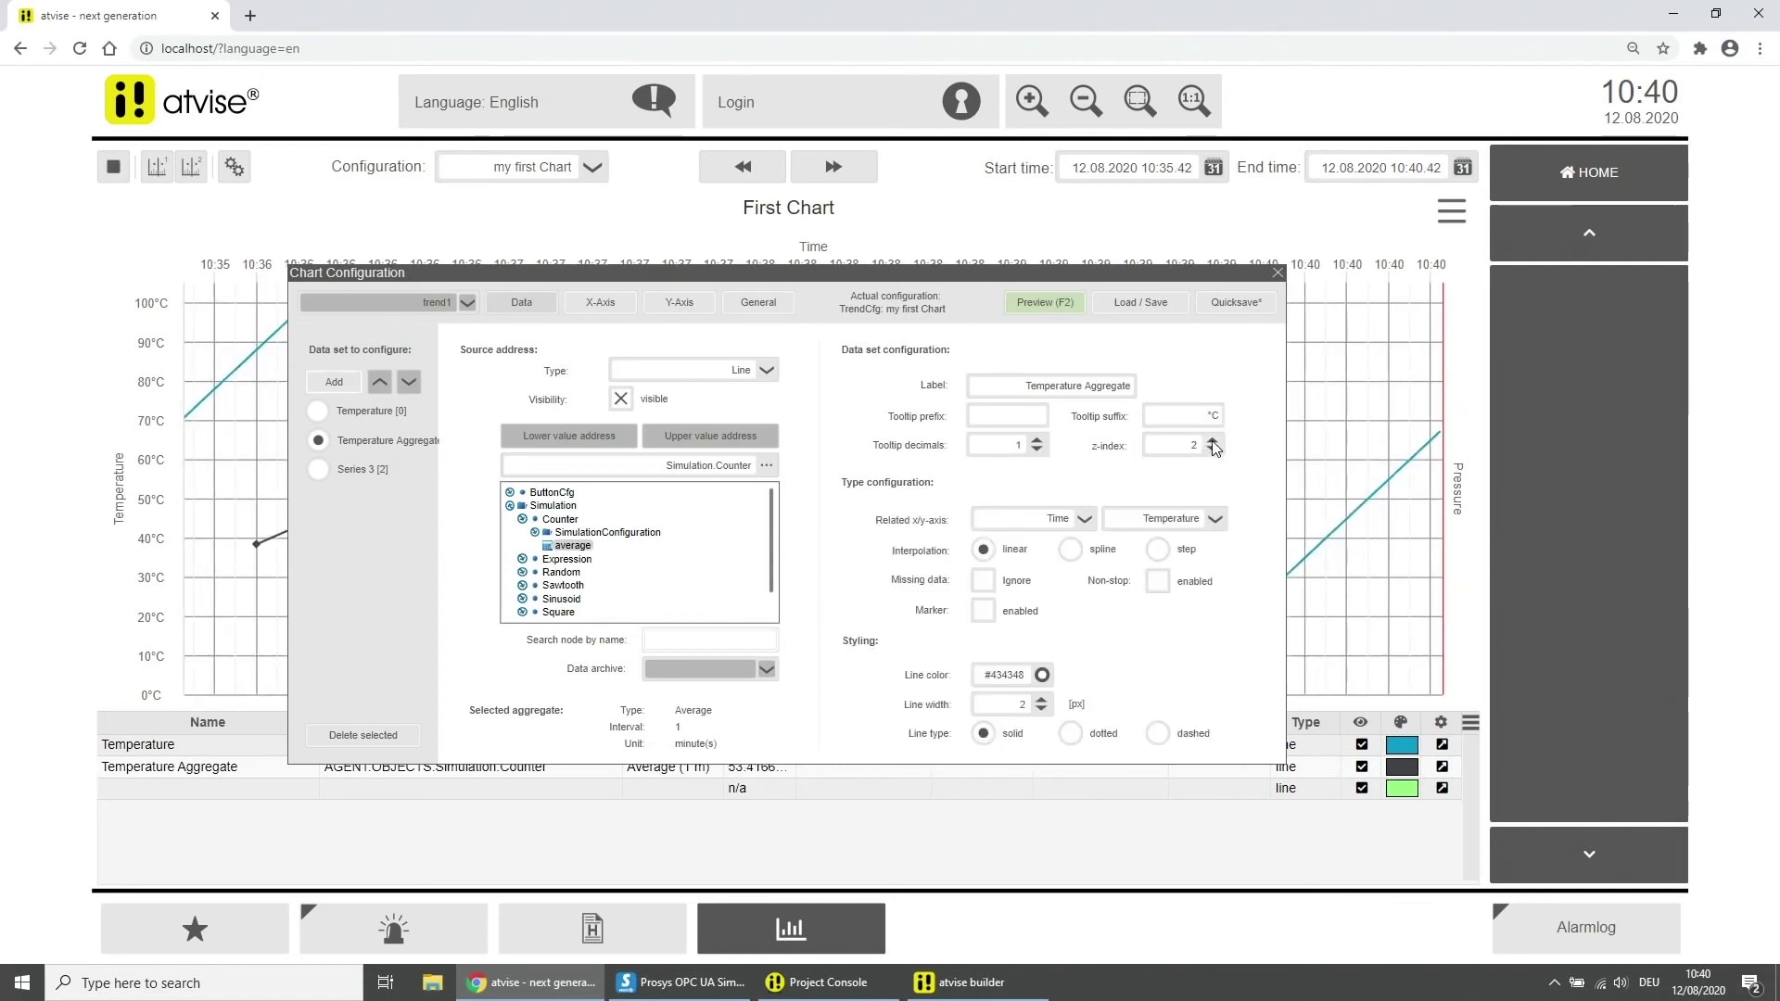
Step: Set the Temperature Aggregate series to step interpolation and style its line in blue #0247FE with a width of 4 px
left_click(1165, 551)
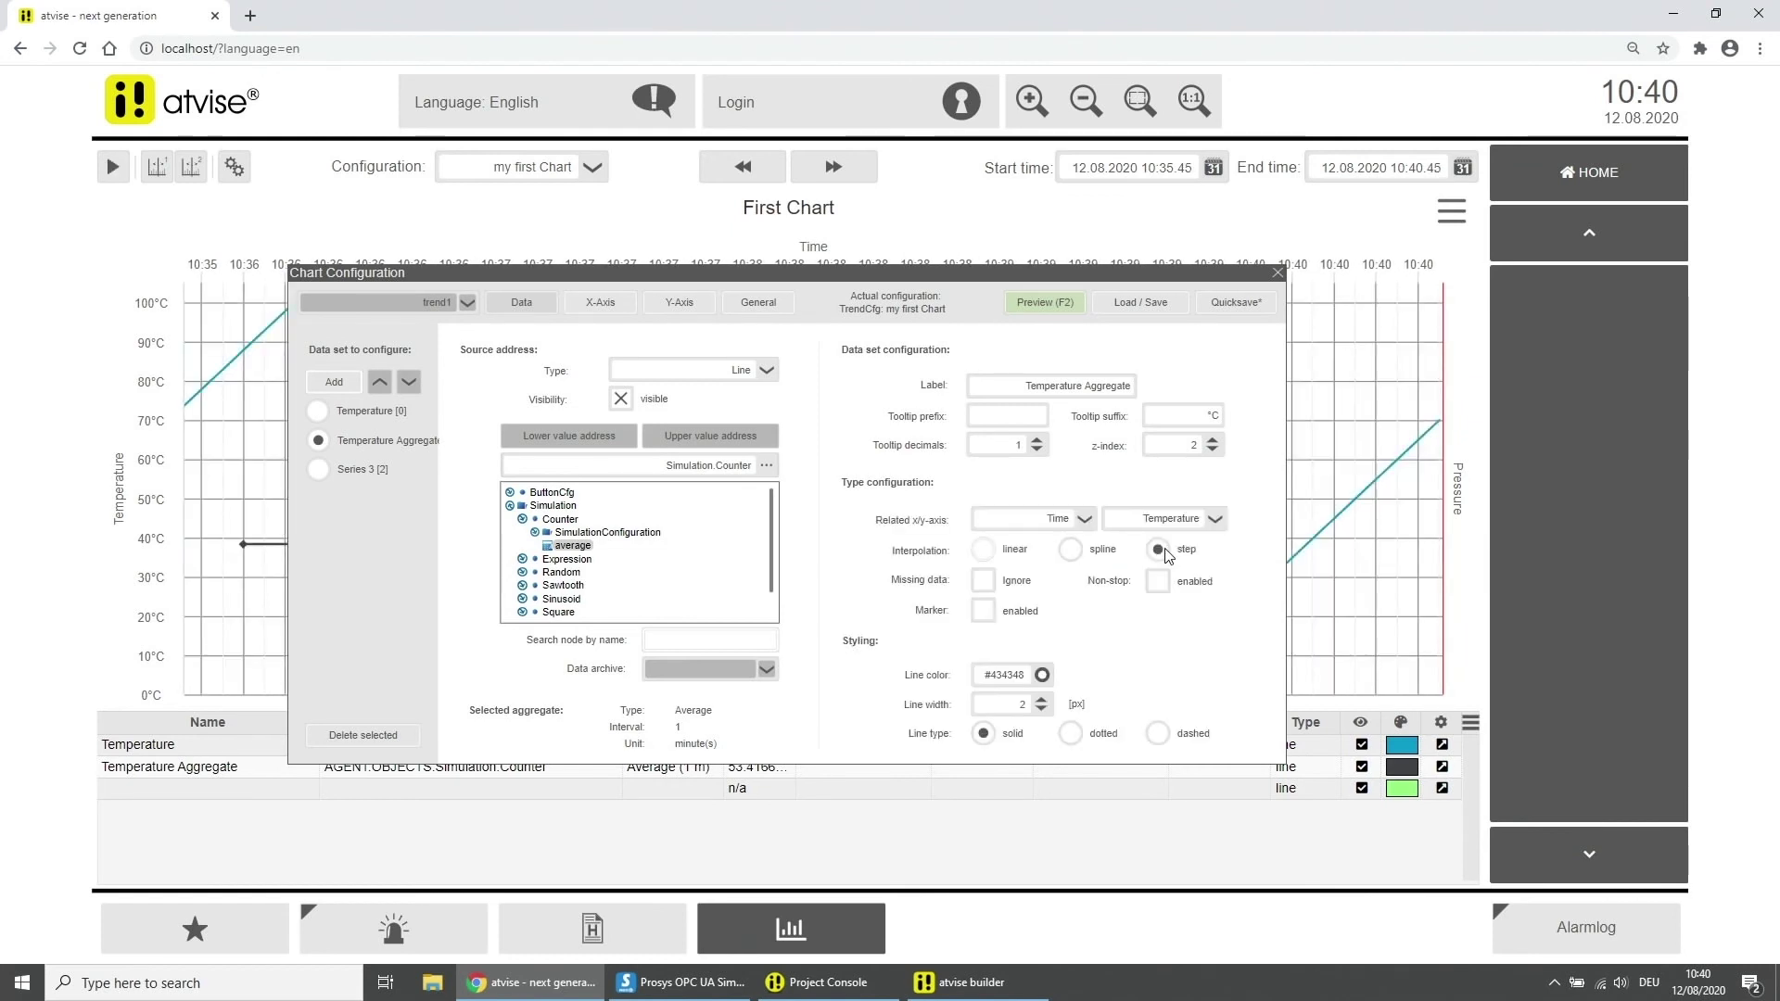
left_click(1044, 675)
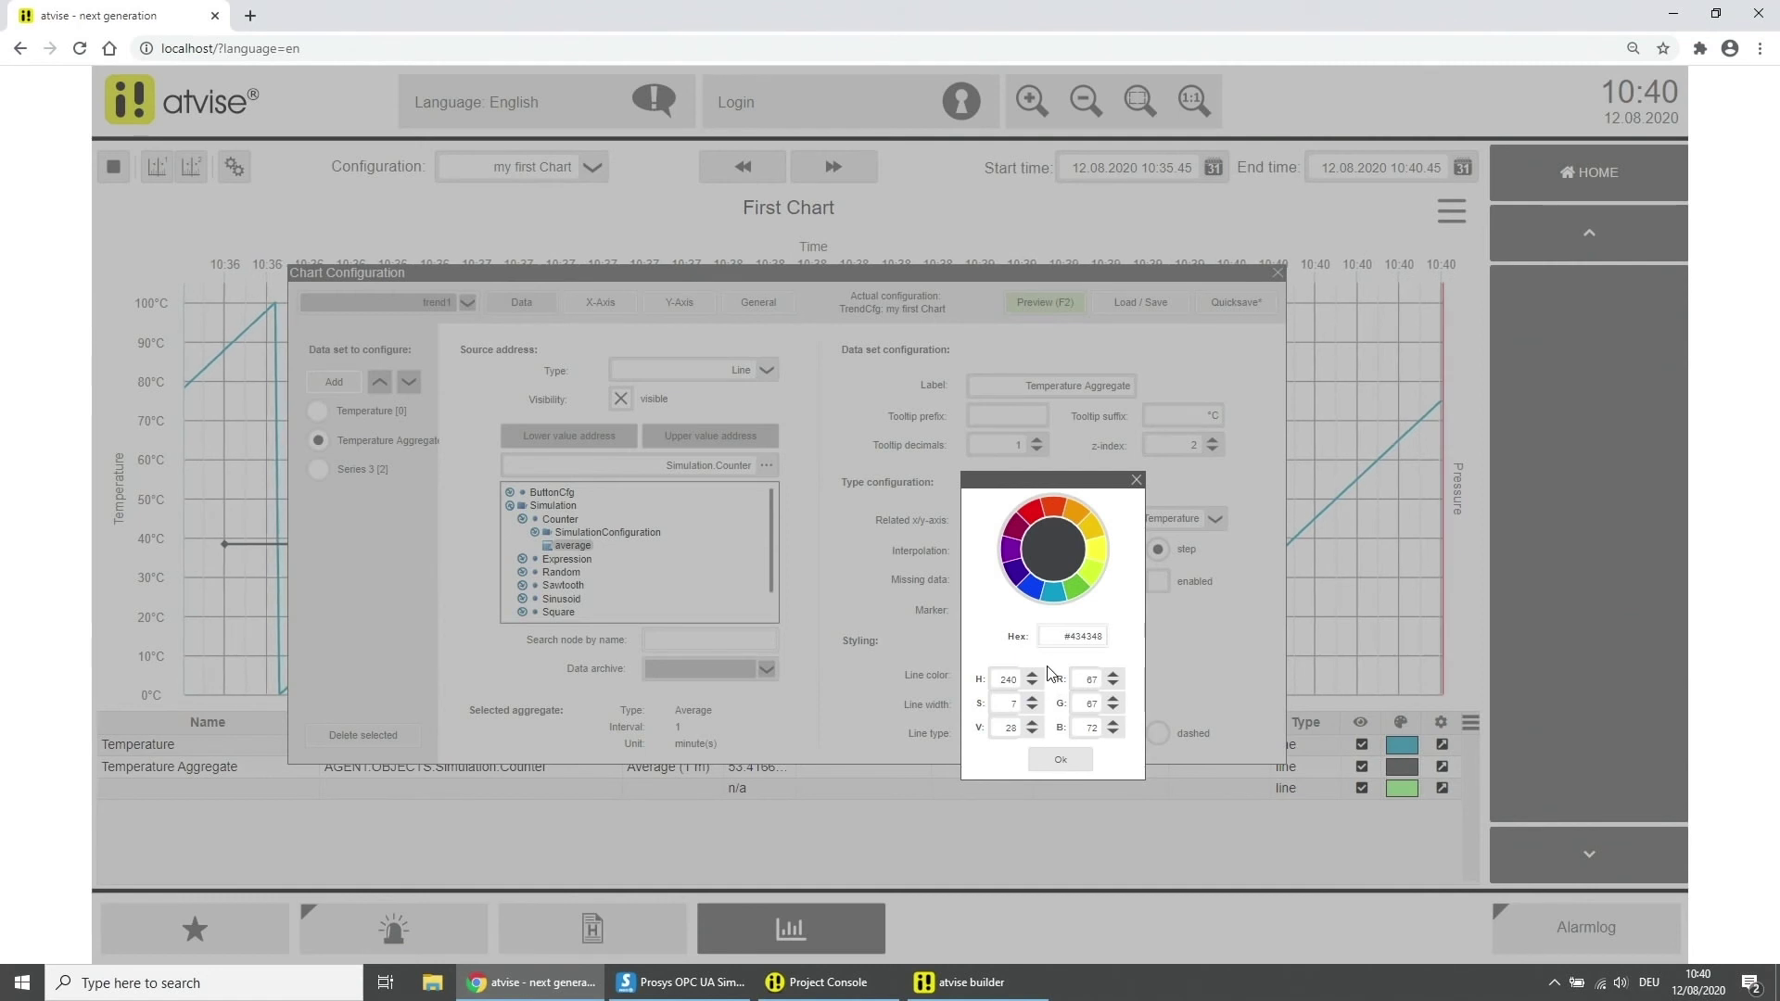
left_click(1030, 590)
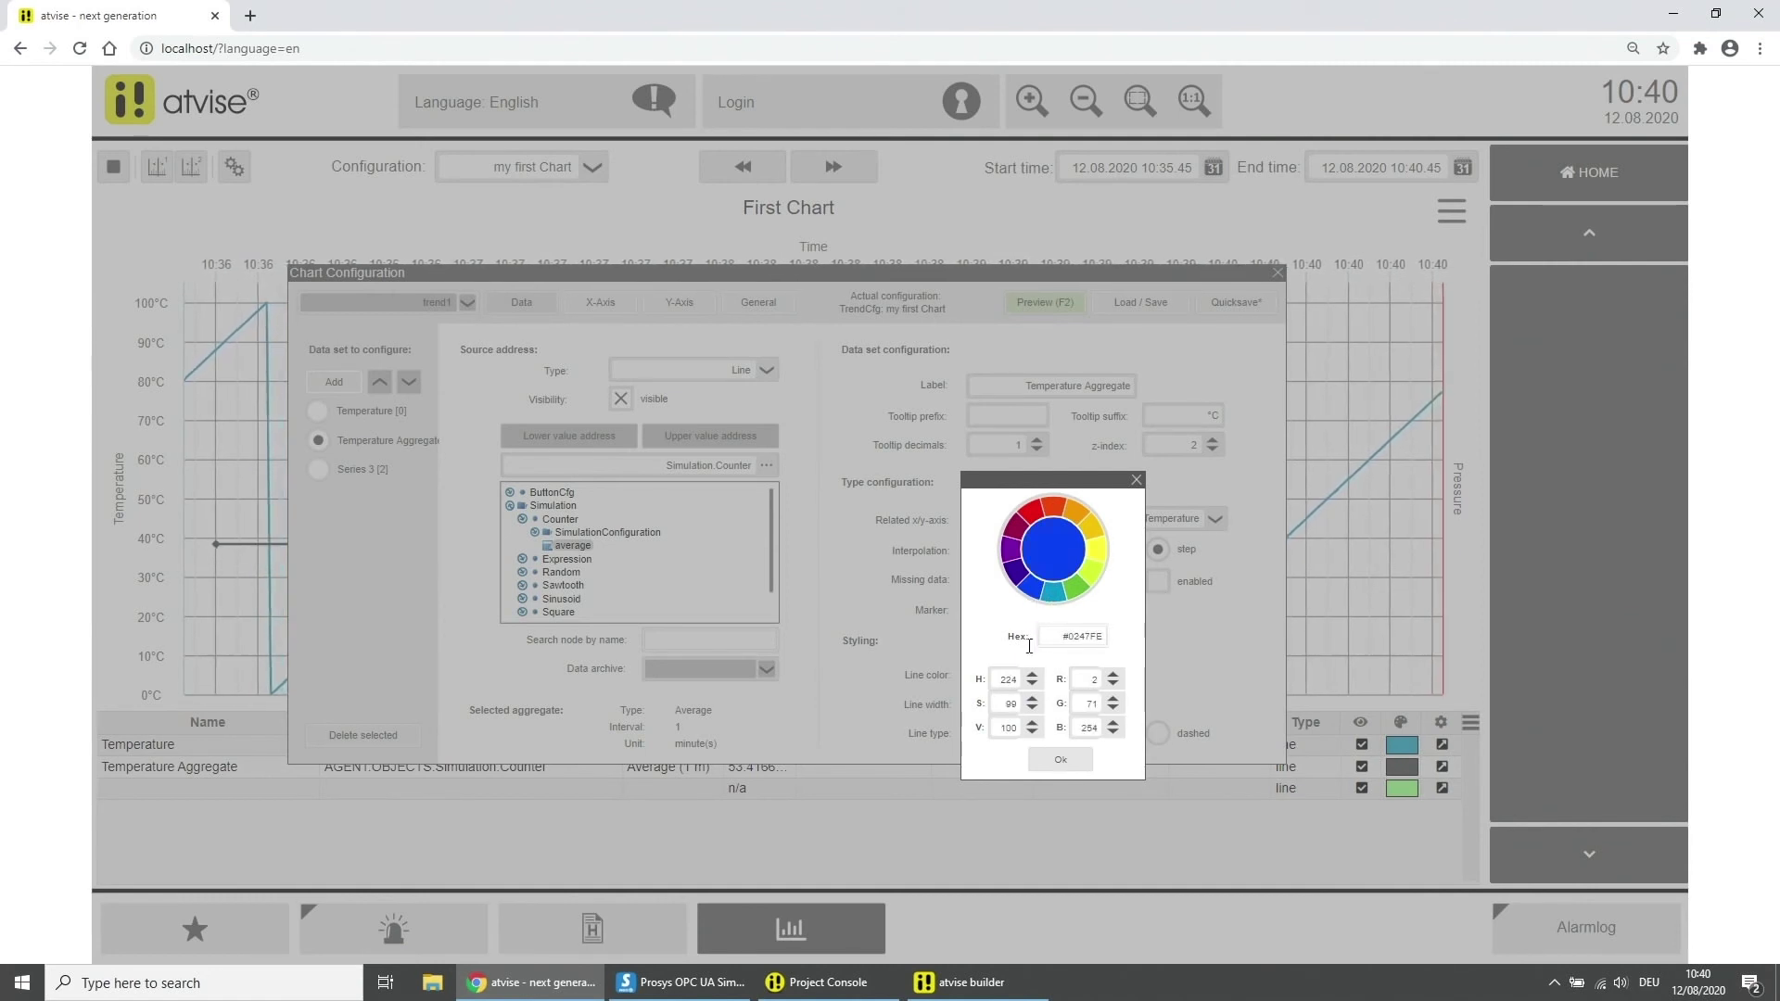
left_click(1044, 757)
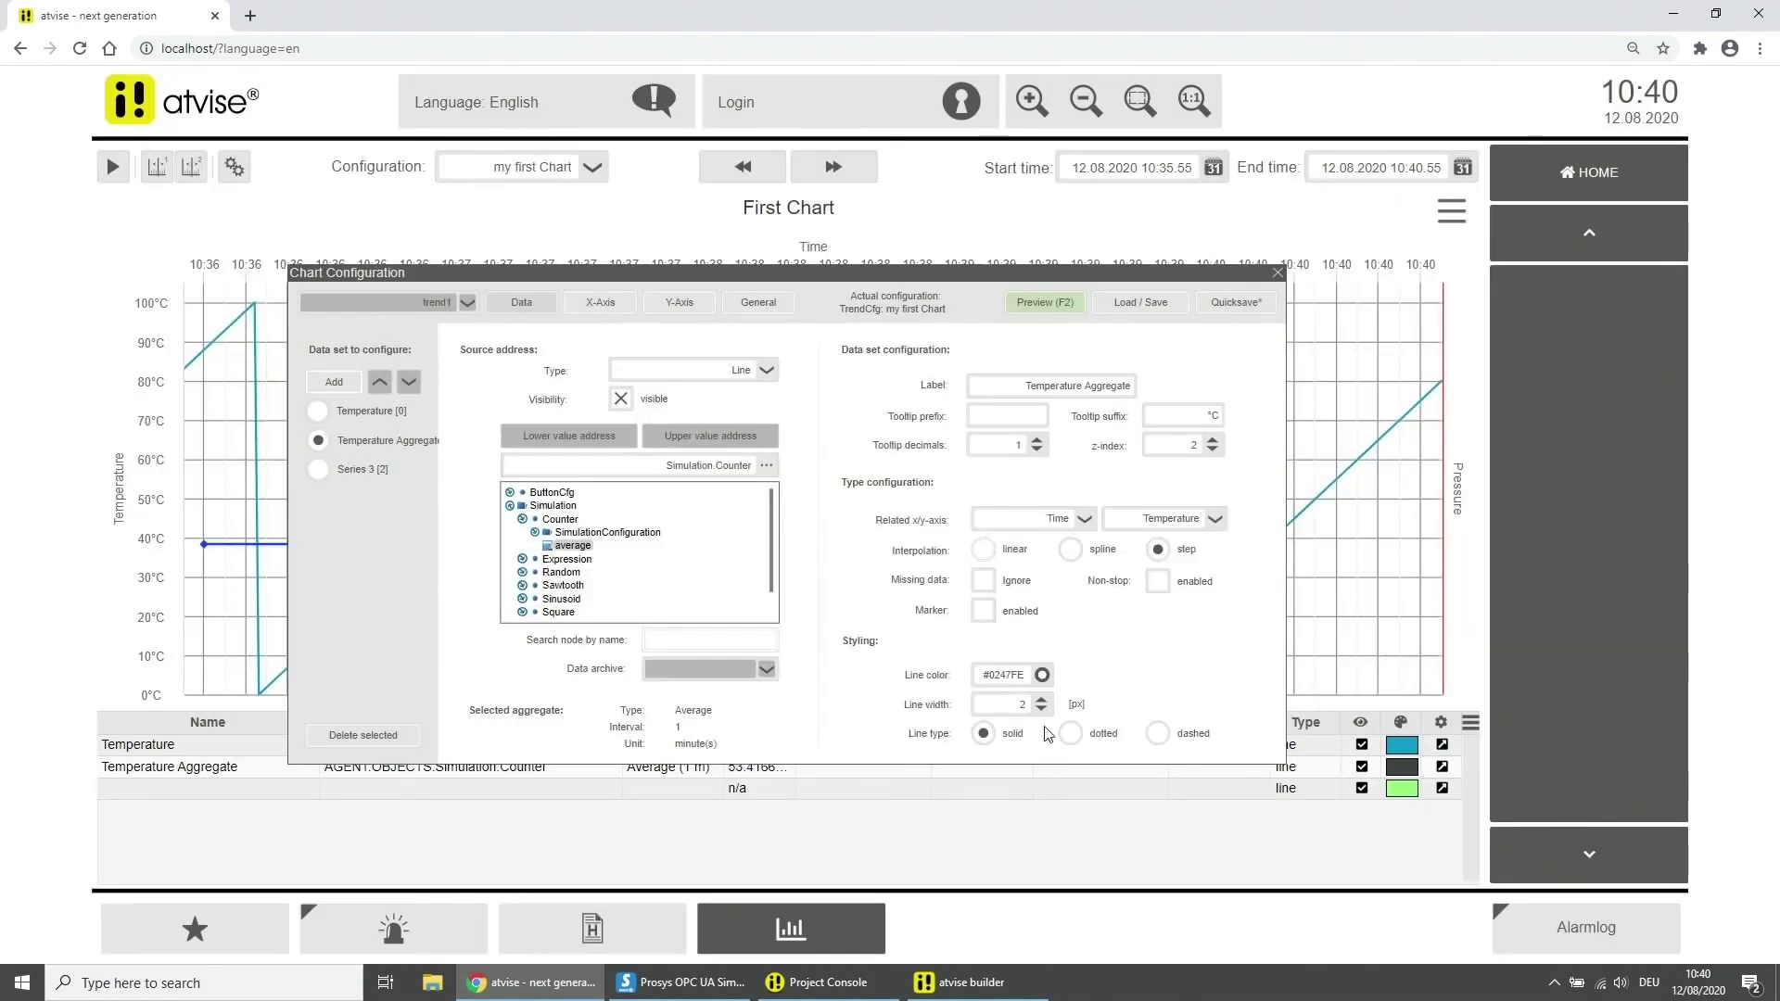
left_click(1041, 701)
left_click(1042, 700)
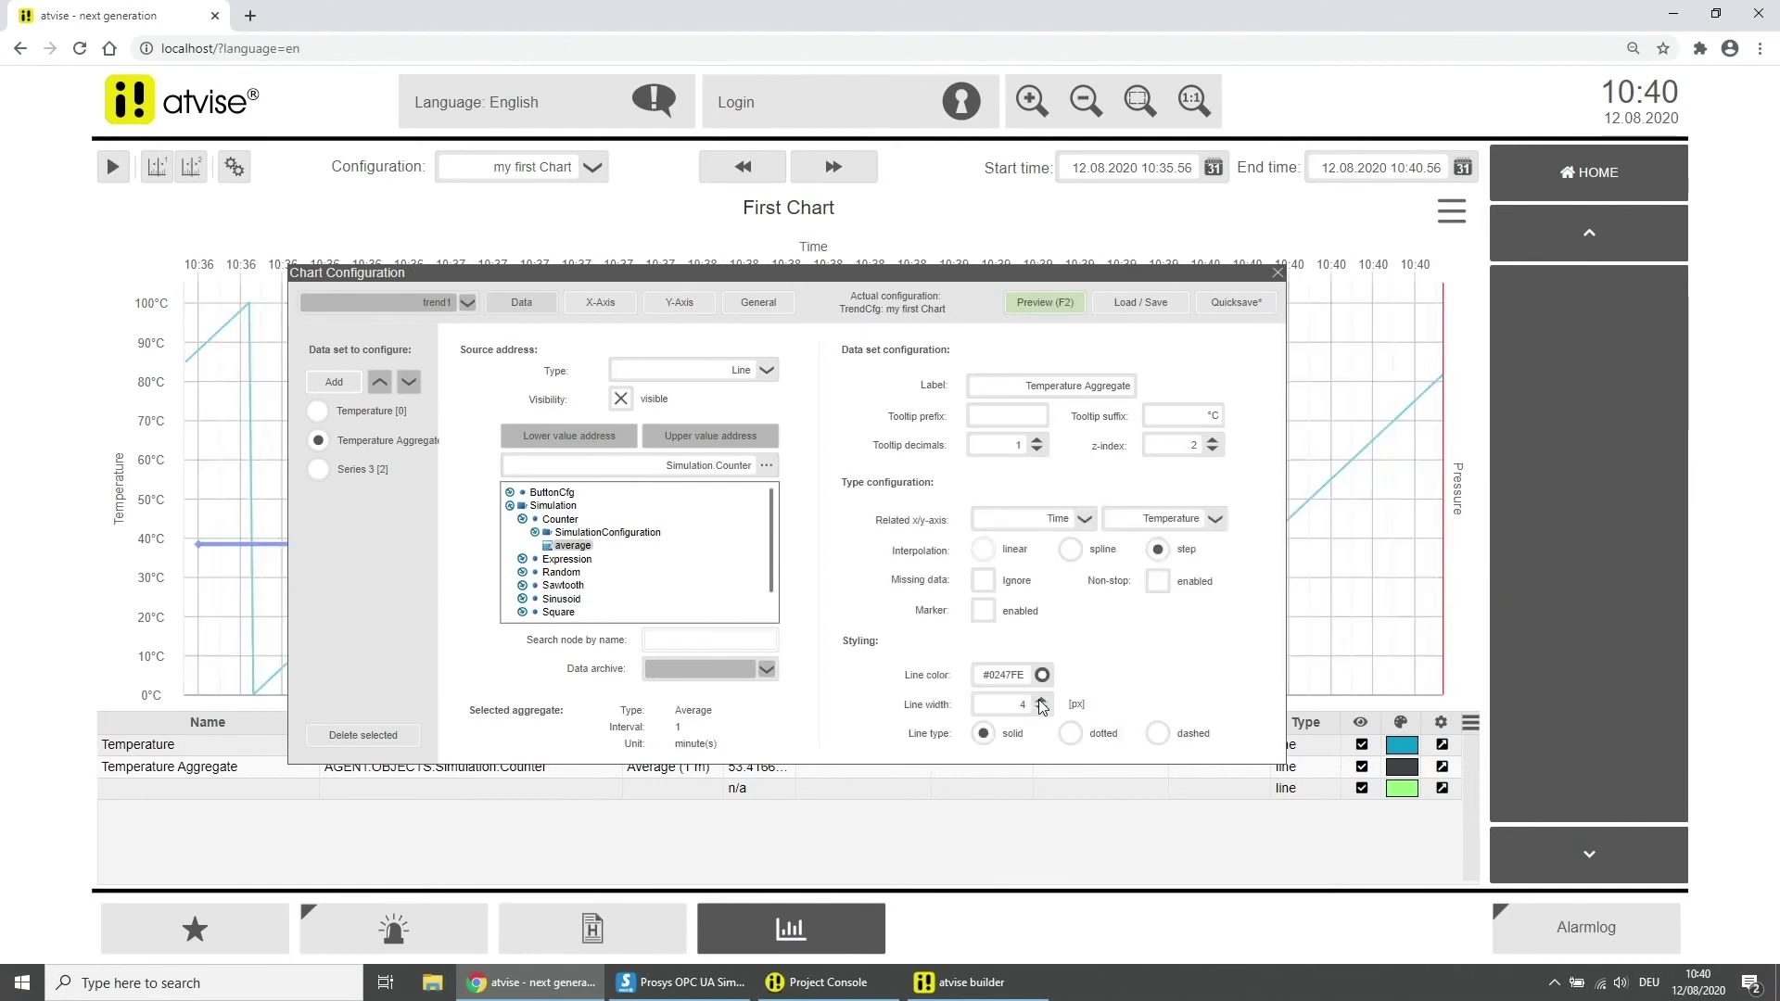
Step: Make the Temperature Aggregate line dotted, and configure Series 3 as an Area type fed by the Simulation Expression node
left_click(1071, 734)
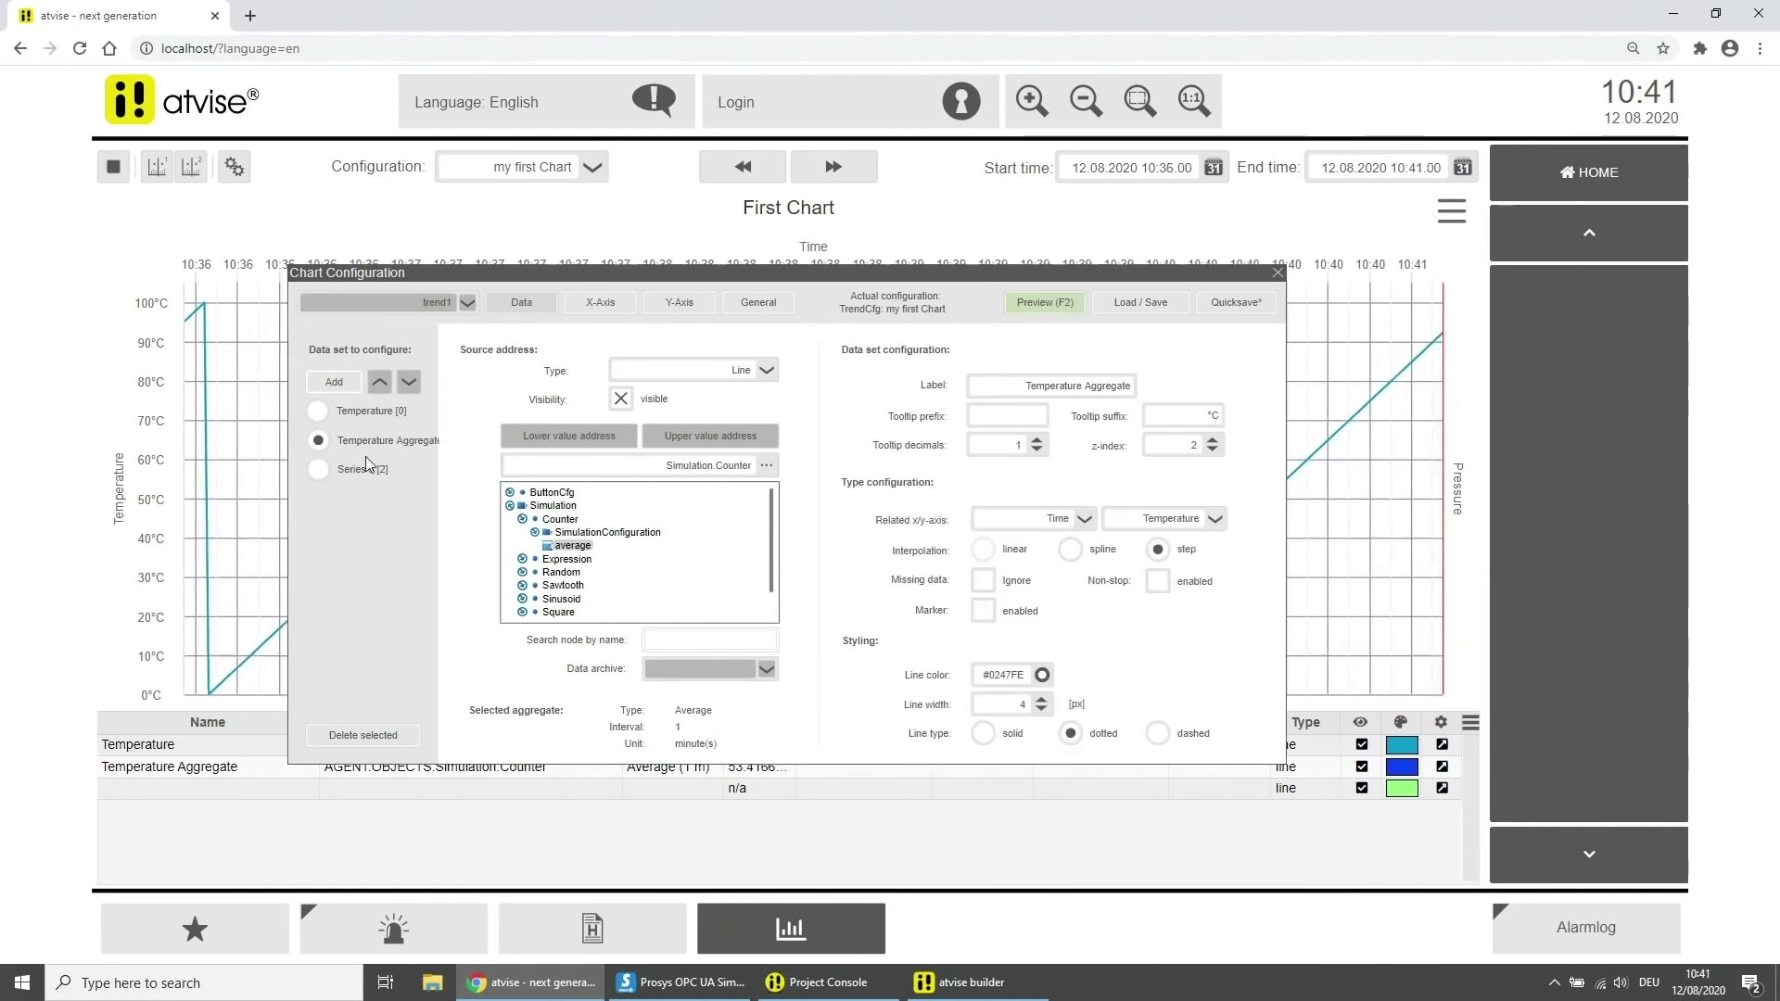
left_click(310, 472)
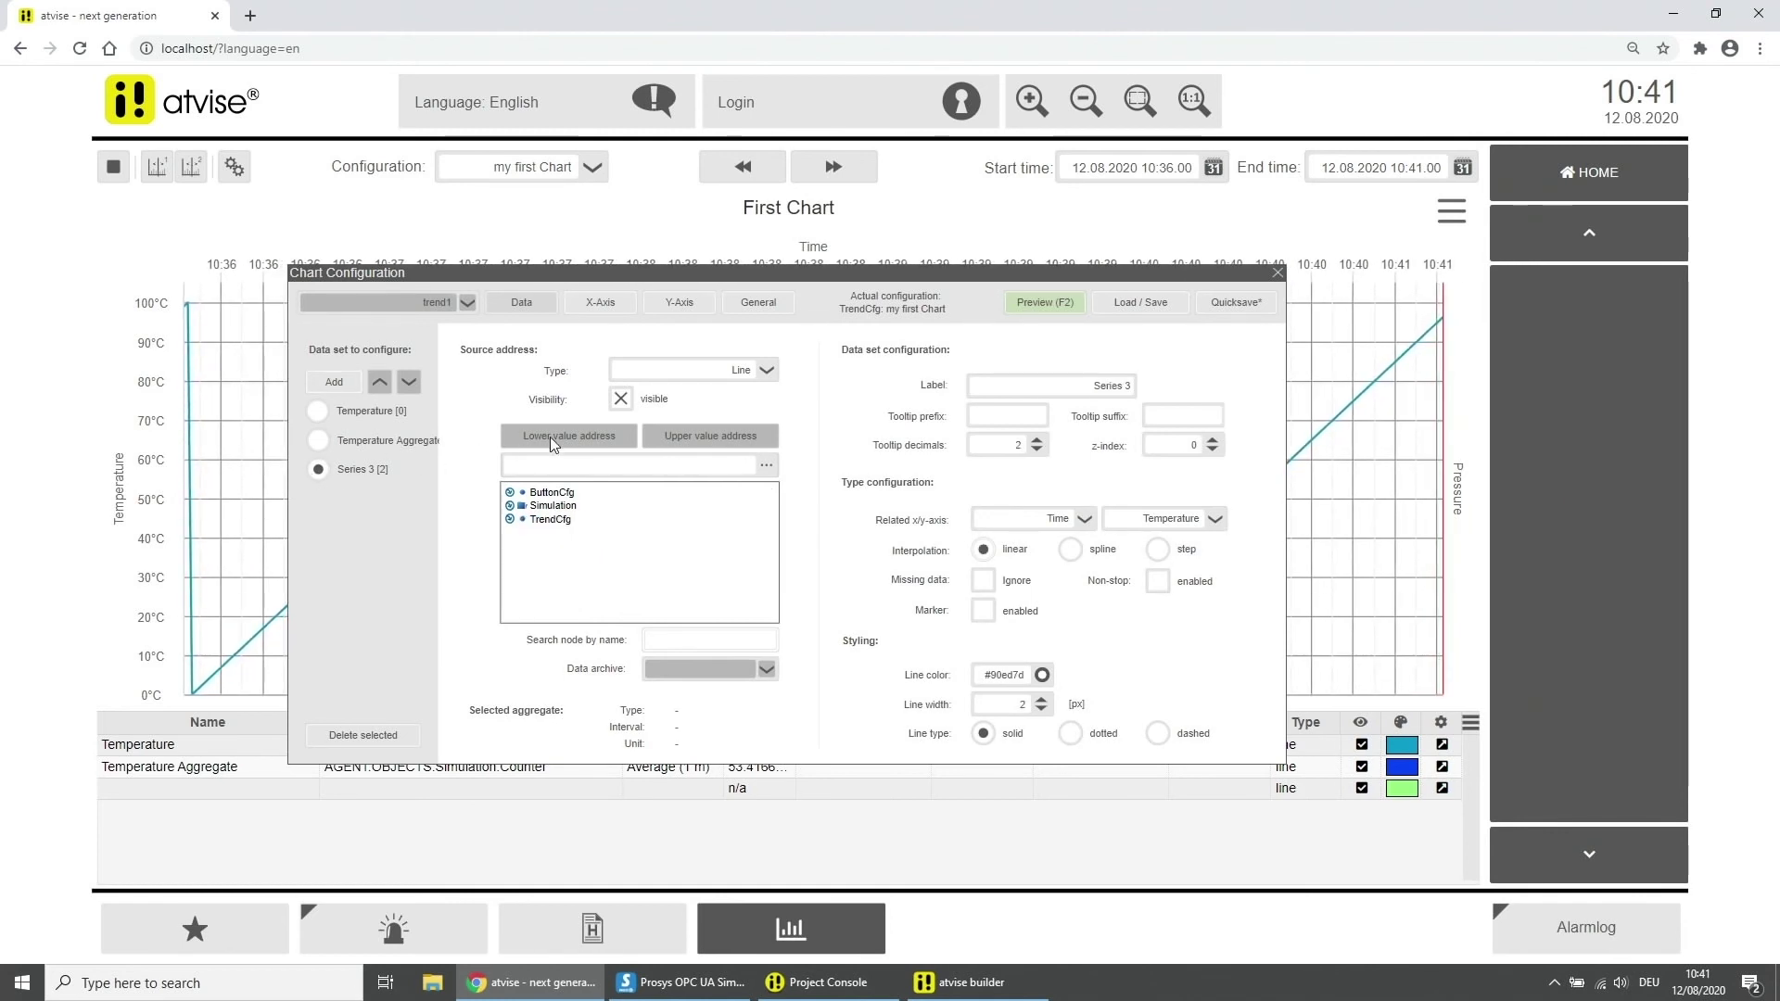
left_click(766, 371)
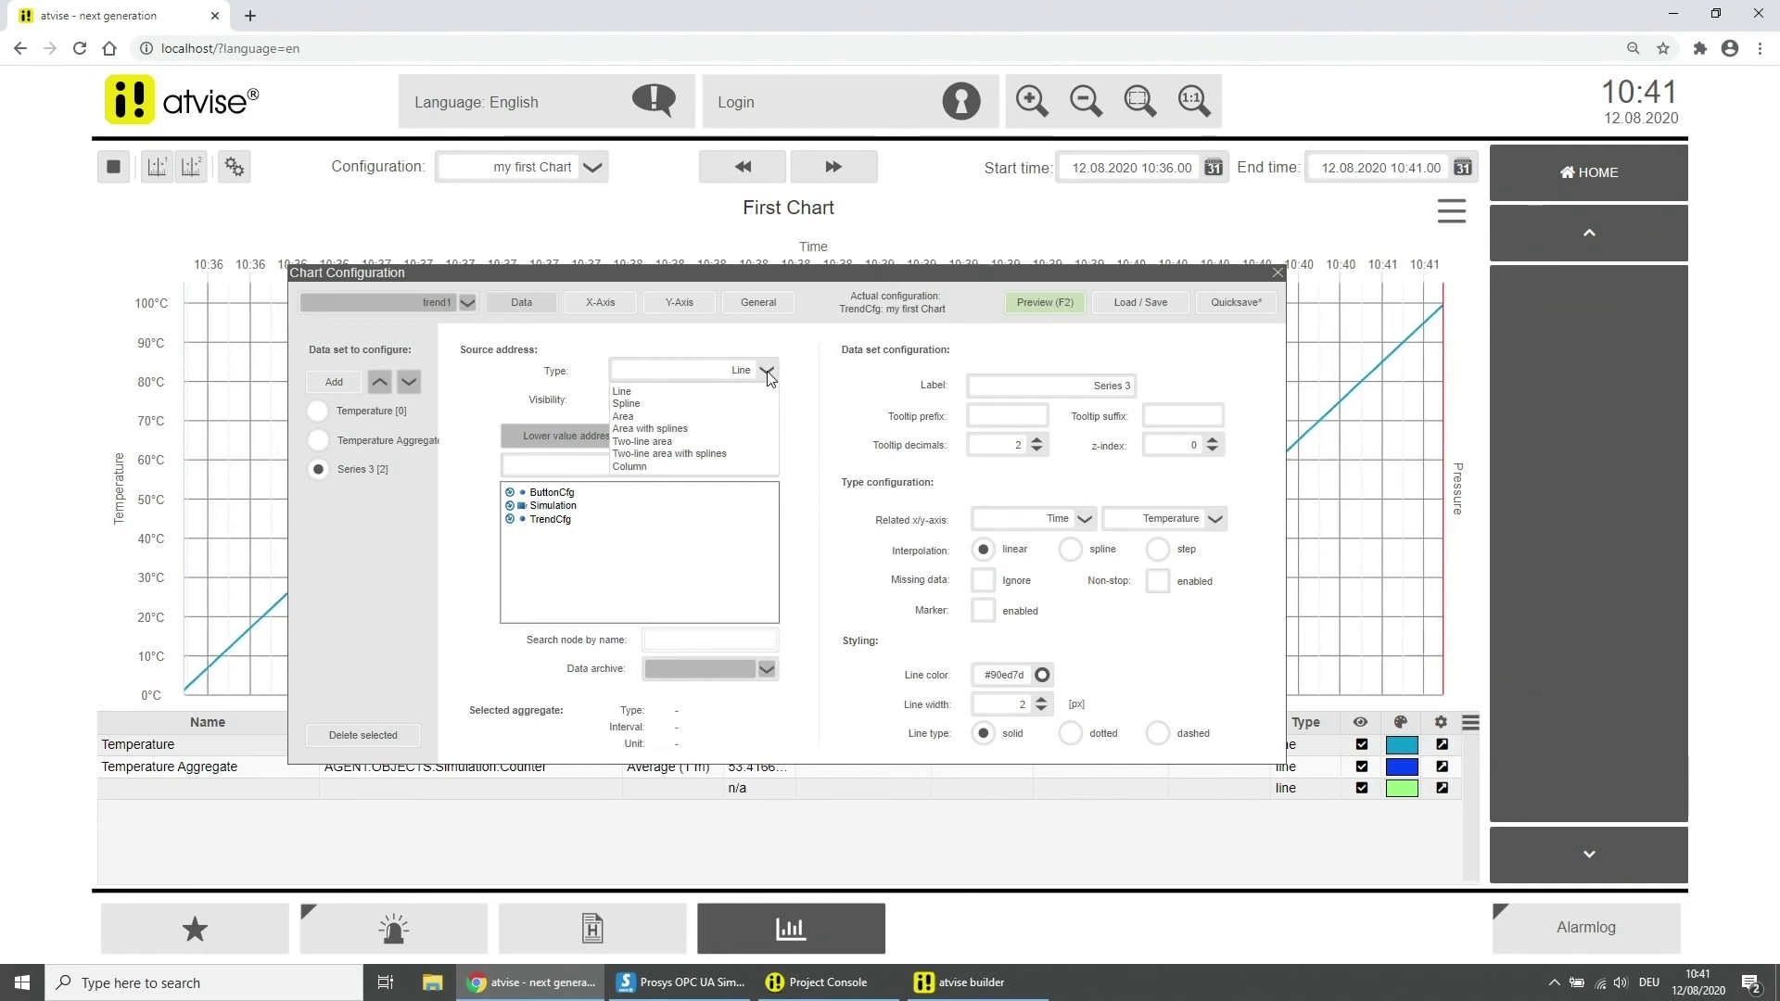
left_click(648, 415)
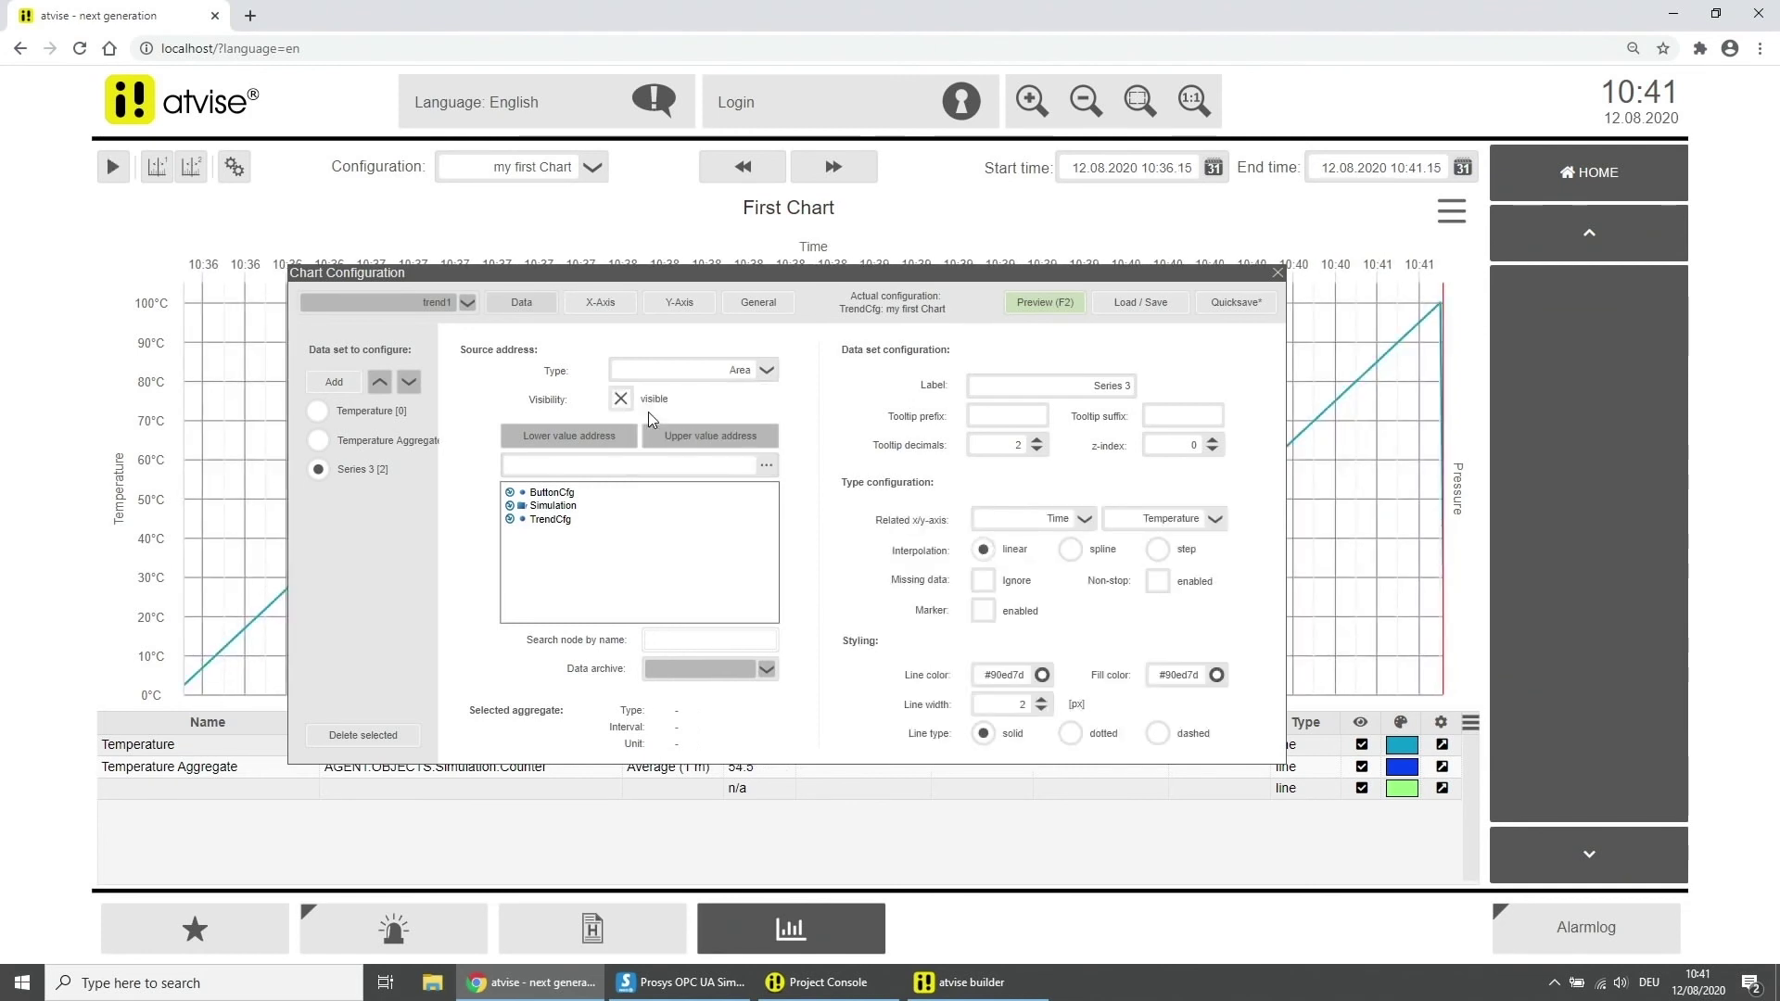
left_click(509, 506)
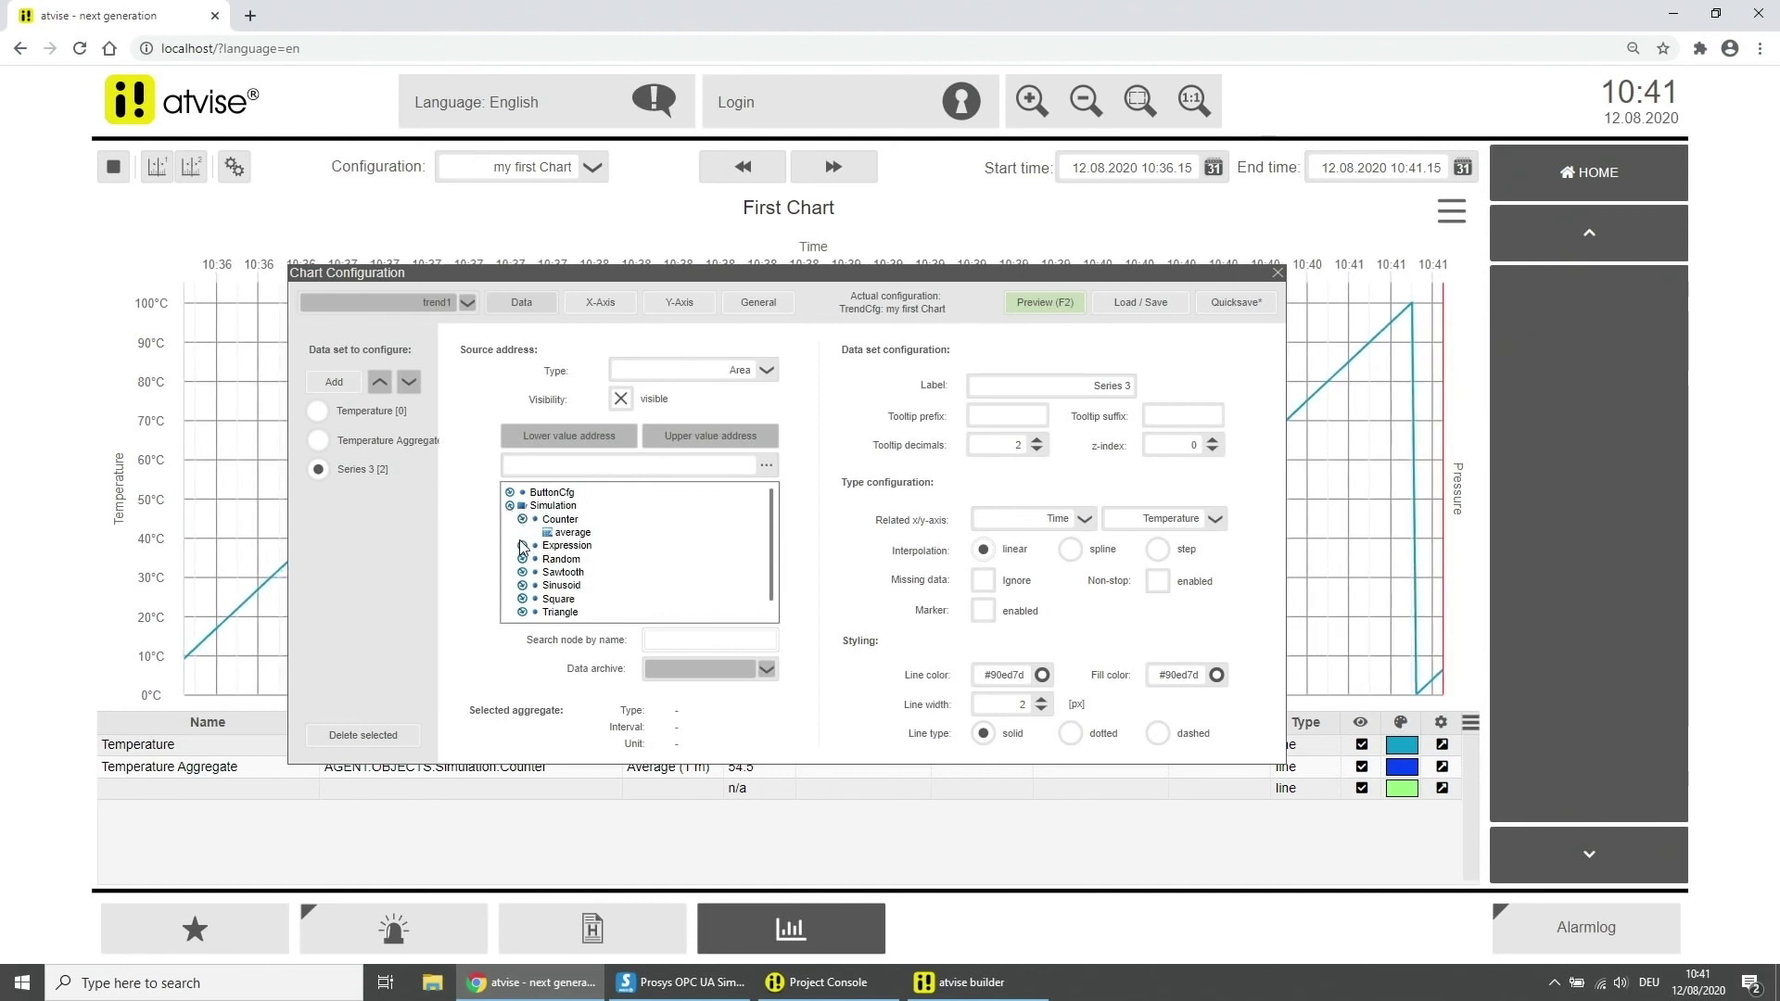
left_click(567, 545)
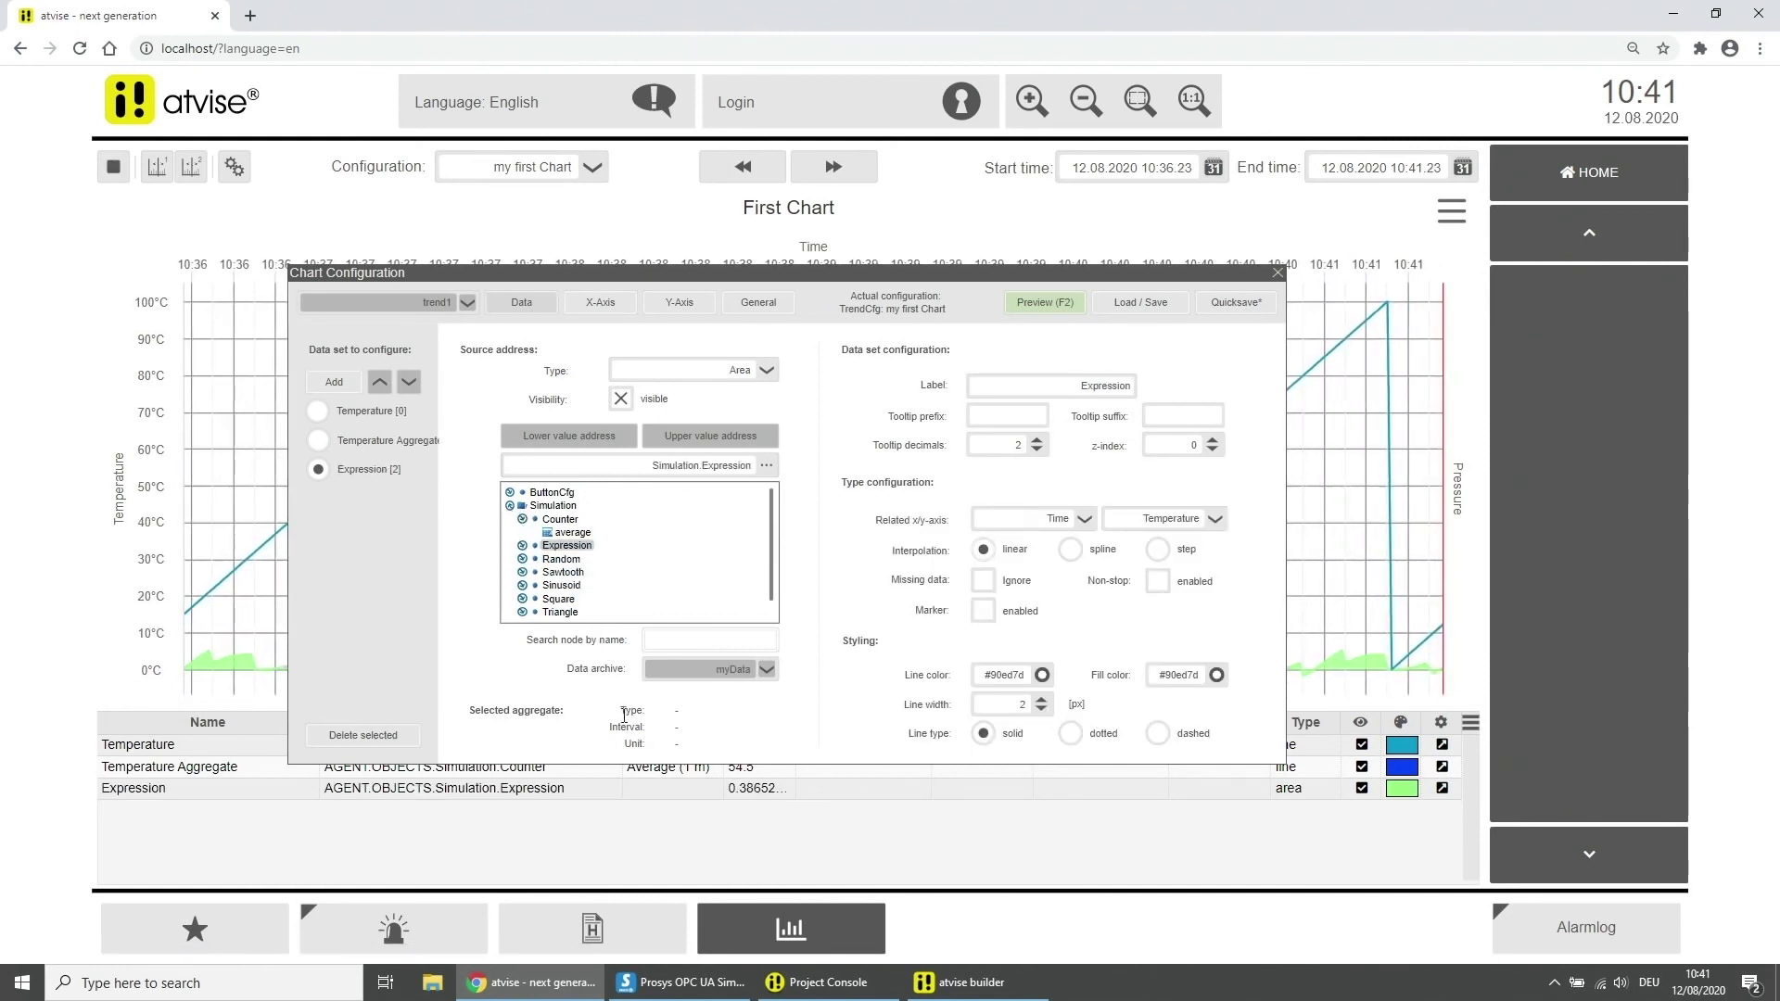
Step: Label the third series Pressure, give it the tooltip suffix kPa and a z-index of 1, and relate it to the Pressure y-axis
double_click(1106, 387)
type("Pressure")
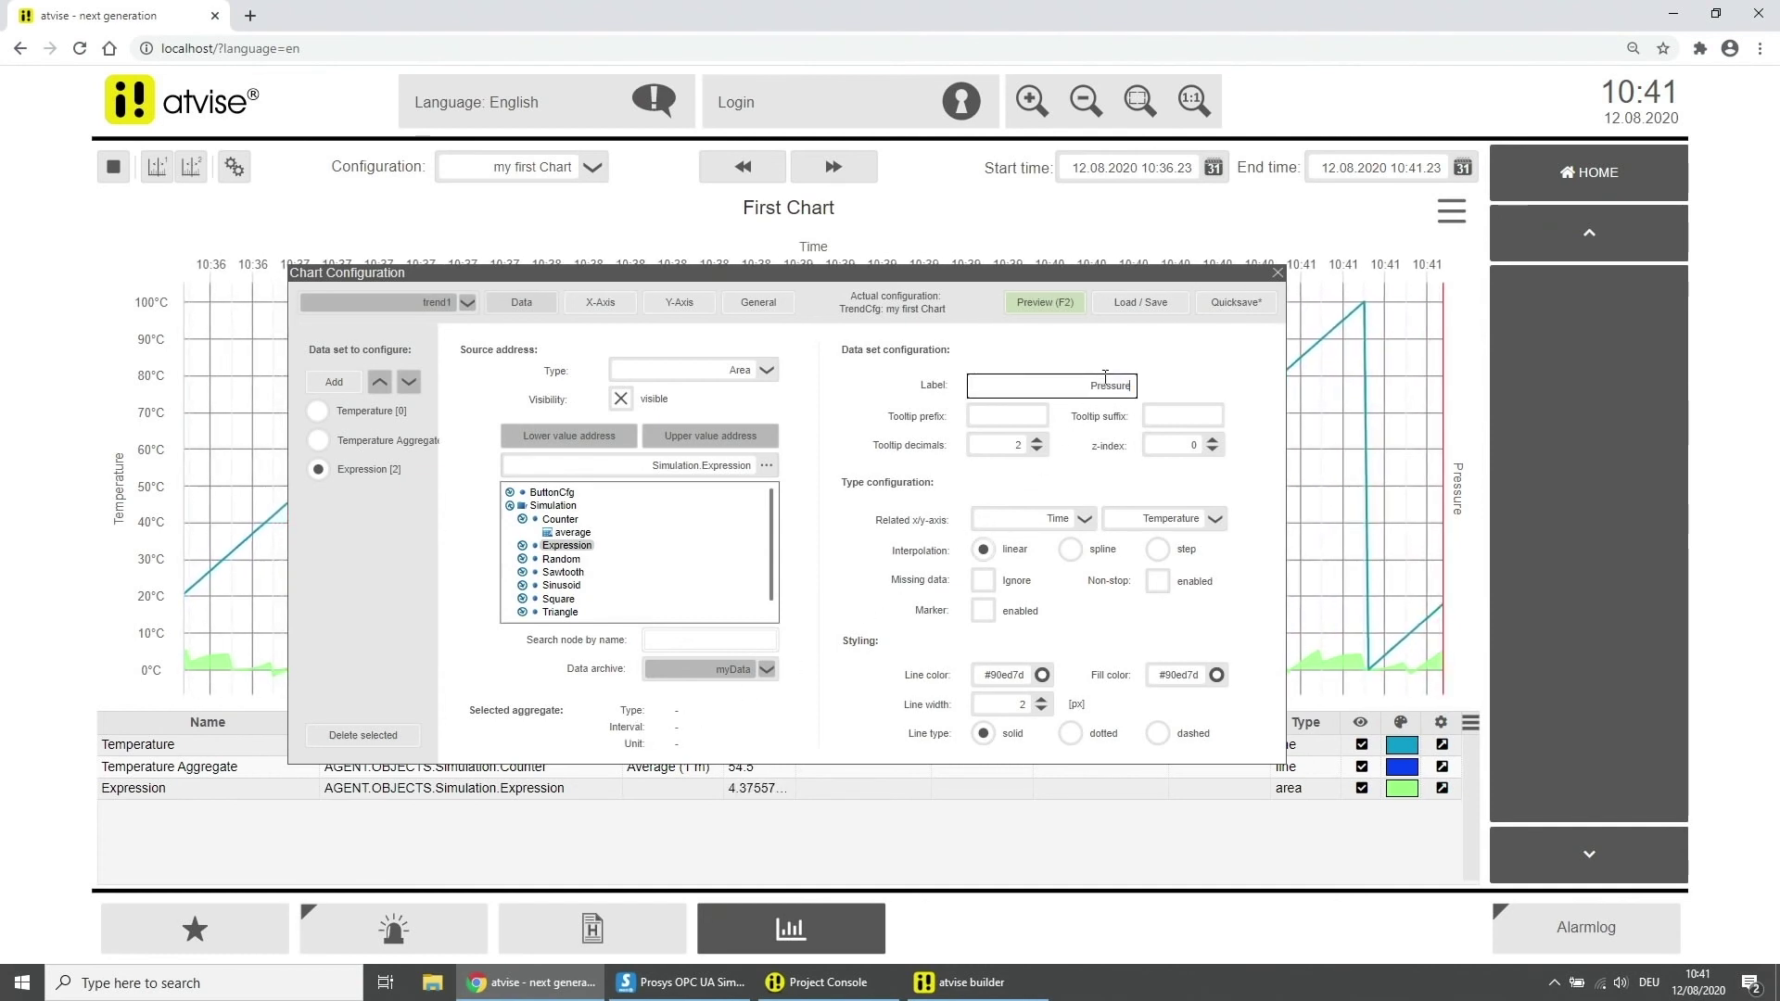
left_click(1153, 414)
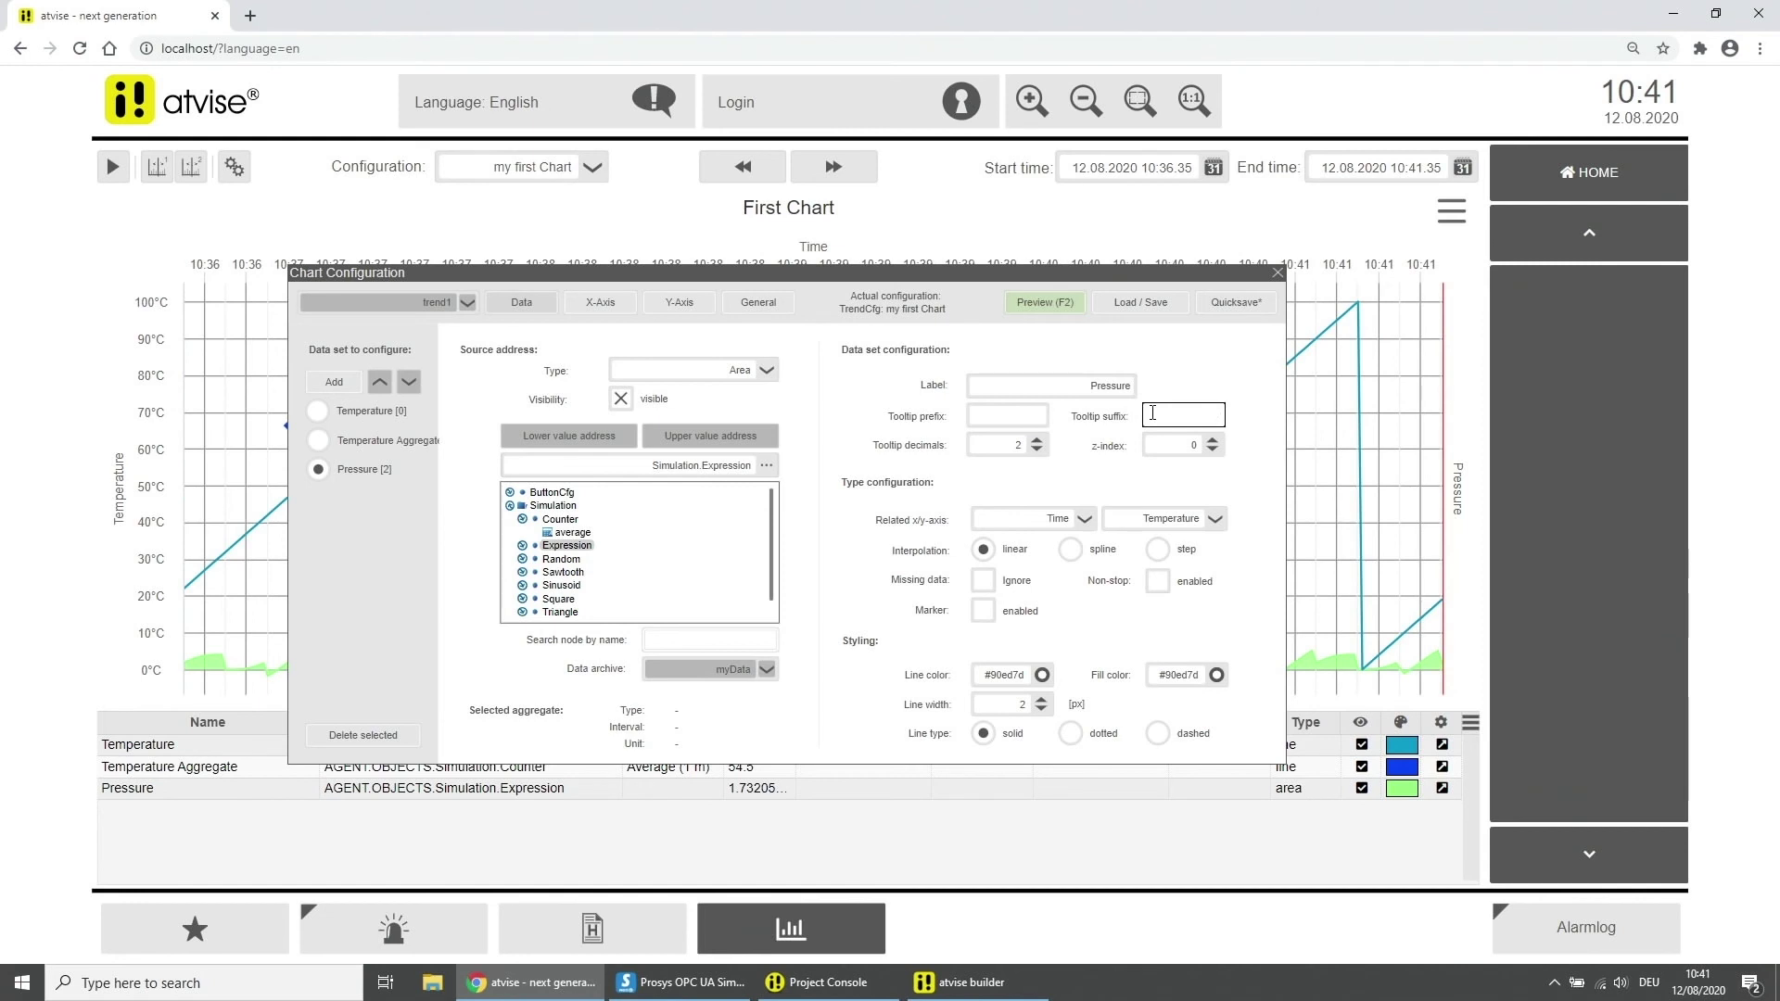
type("kPa")
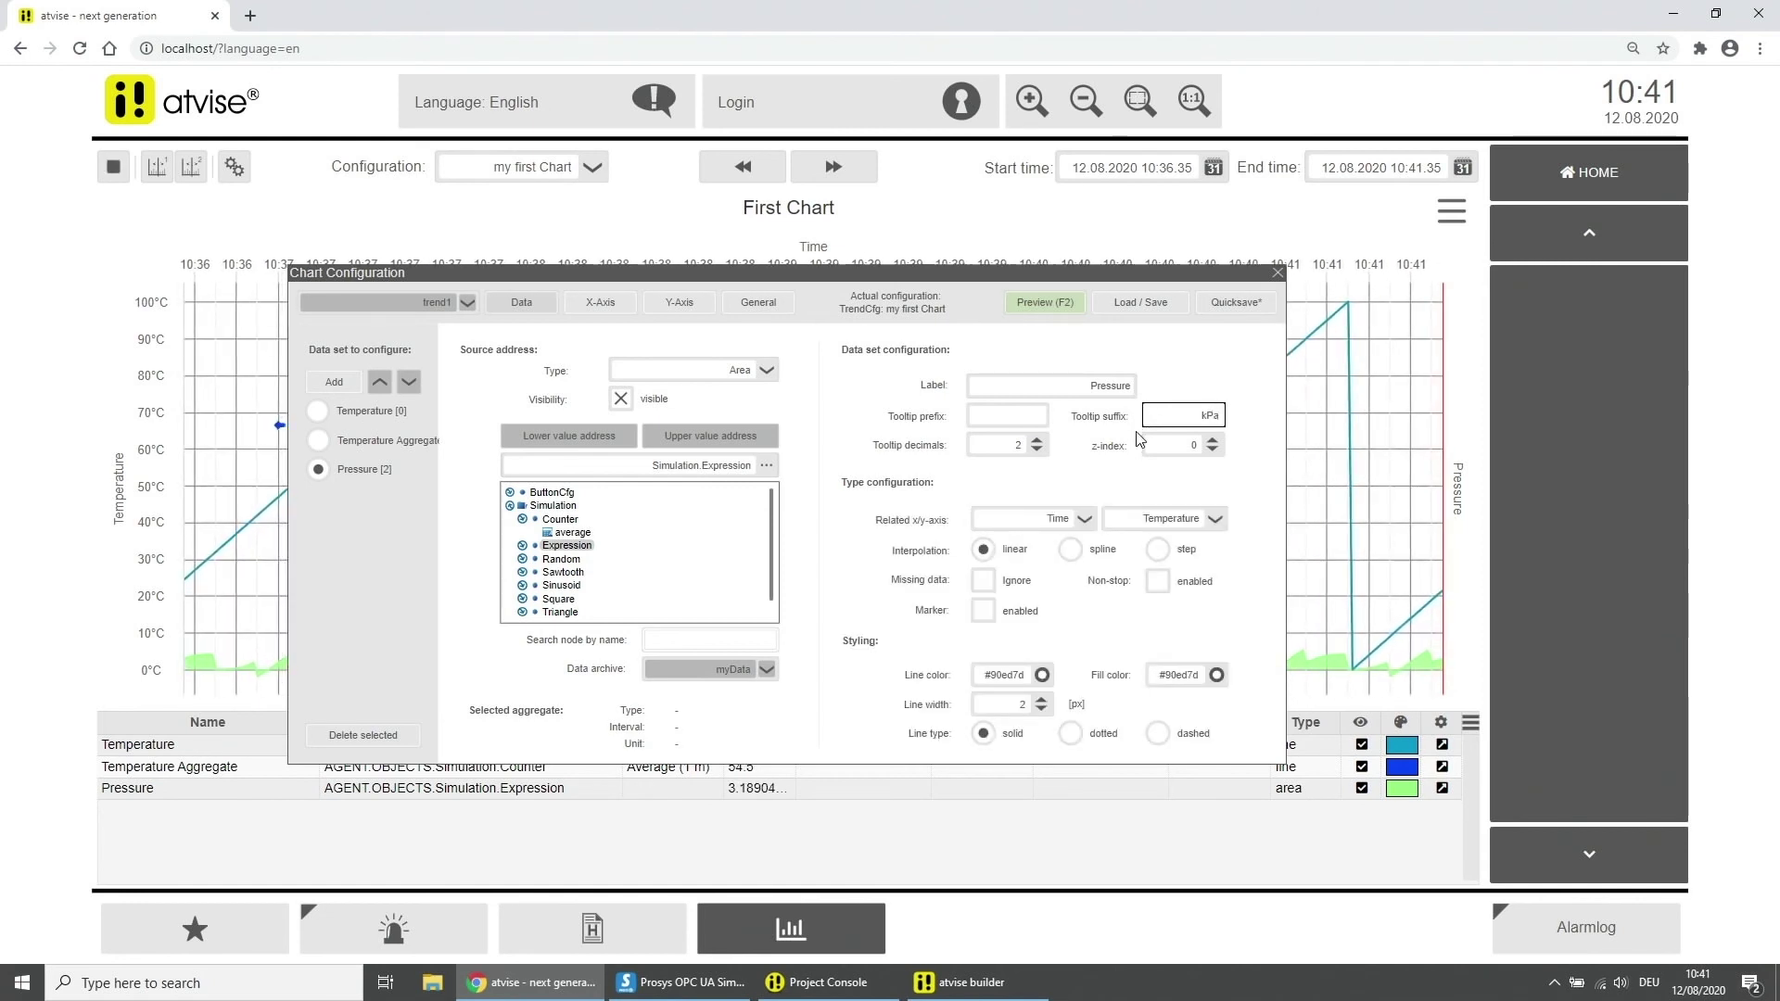
left_click(1106, 473)
left_click(1213, 441)
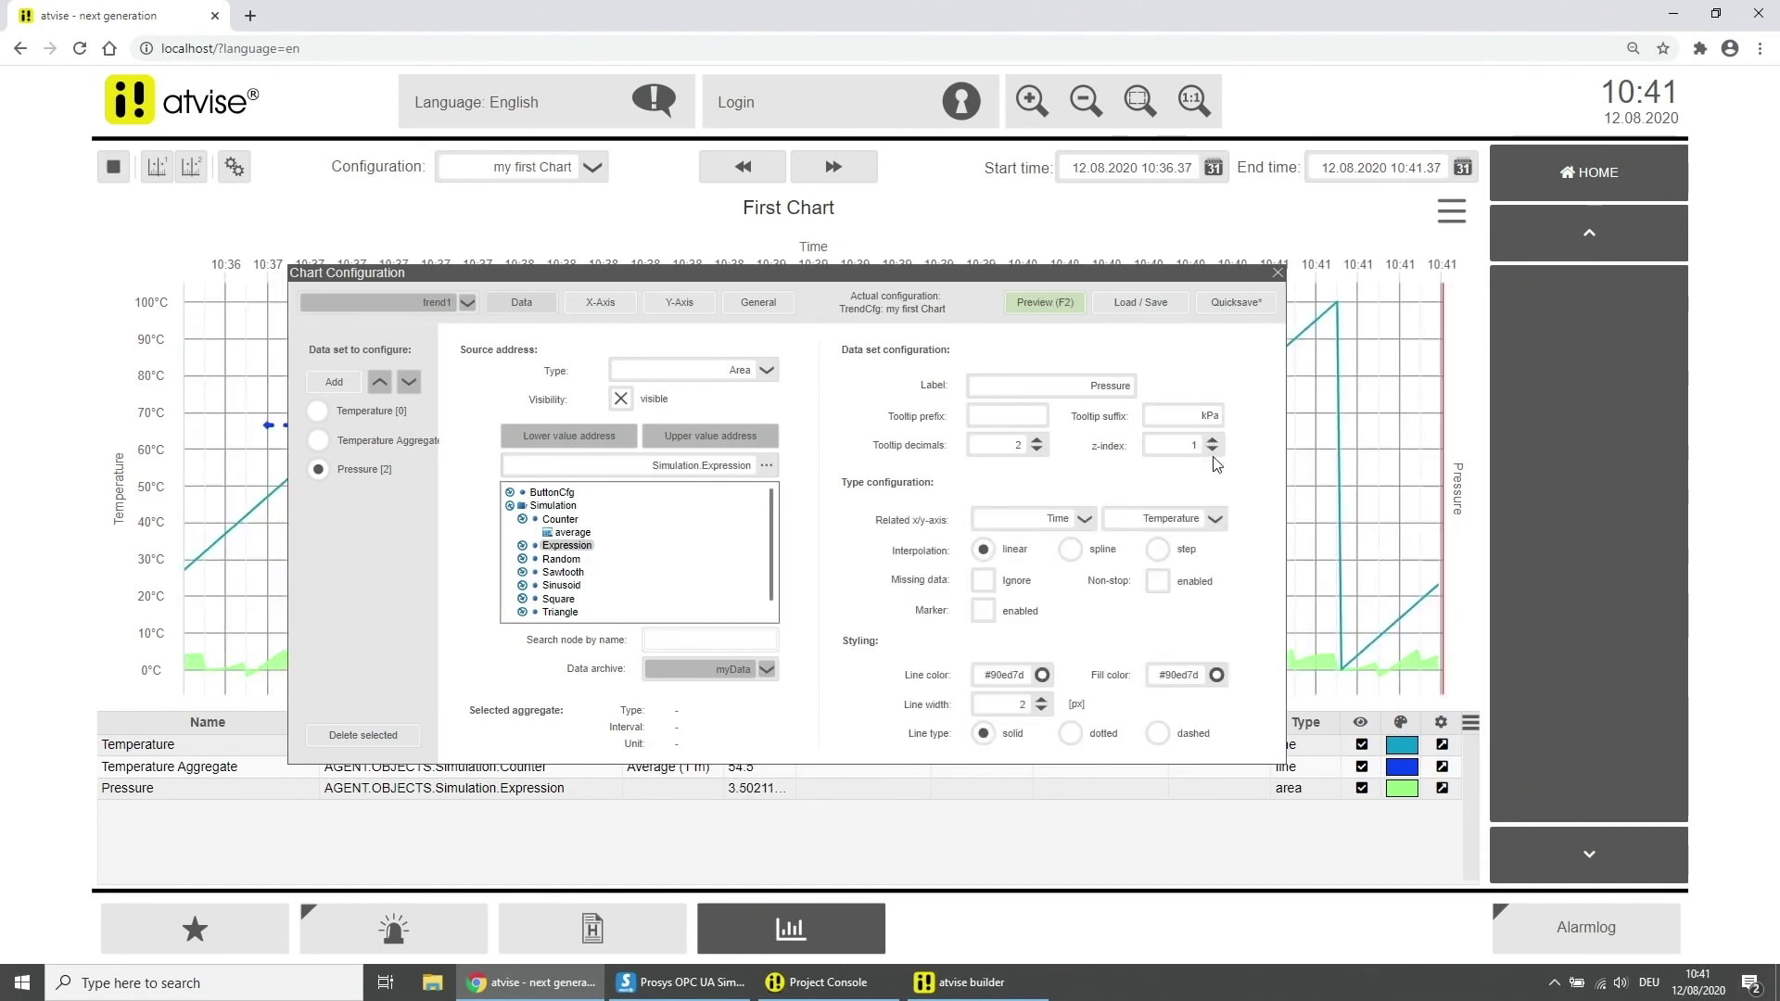
left_click(1217, 525)
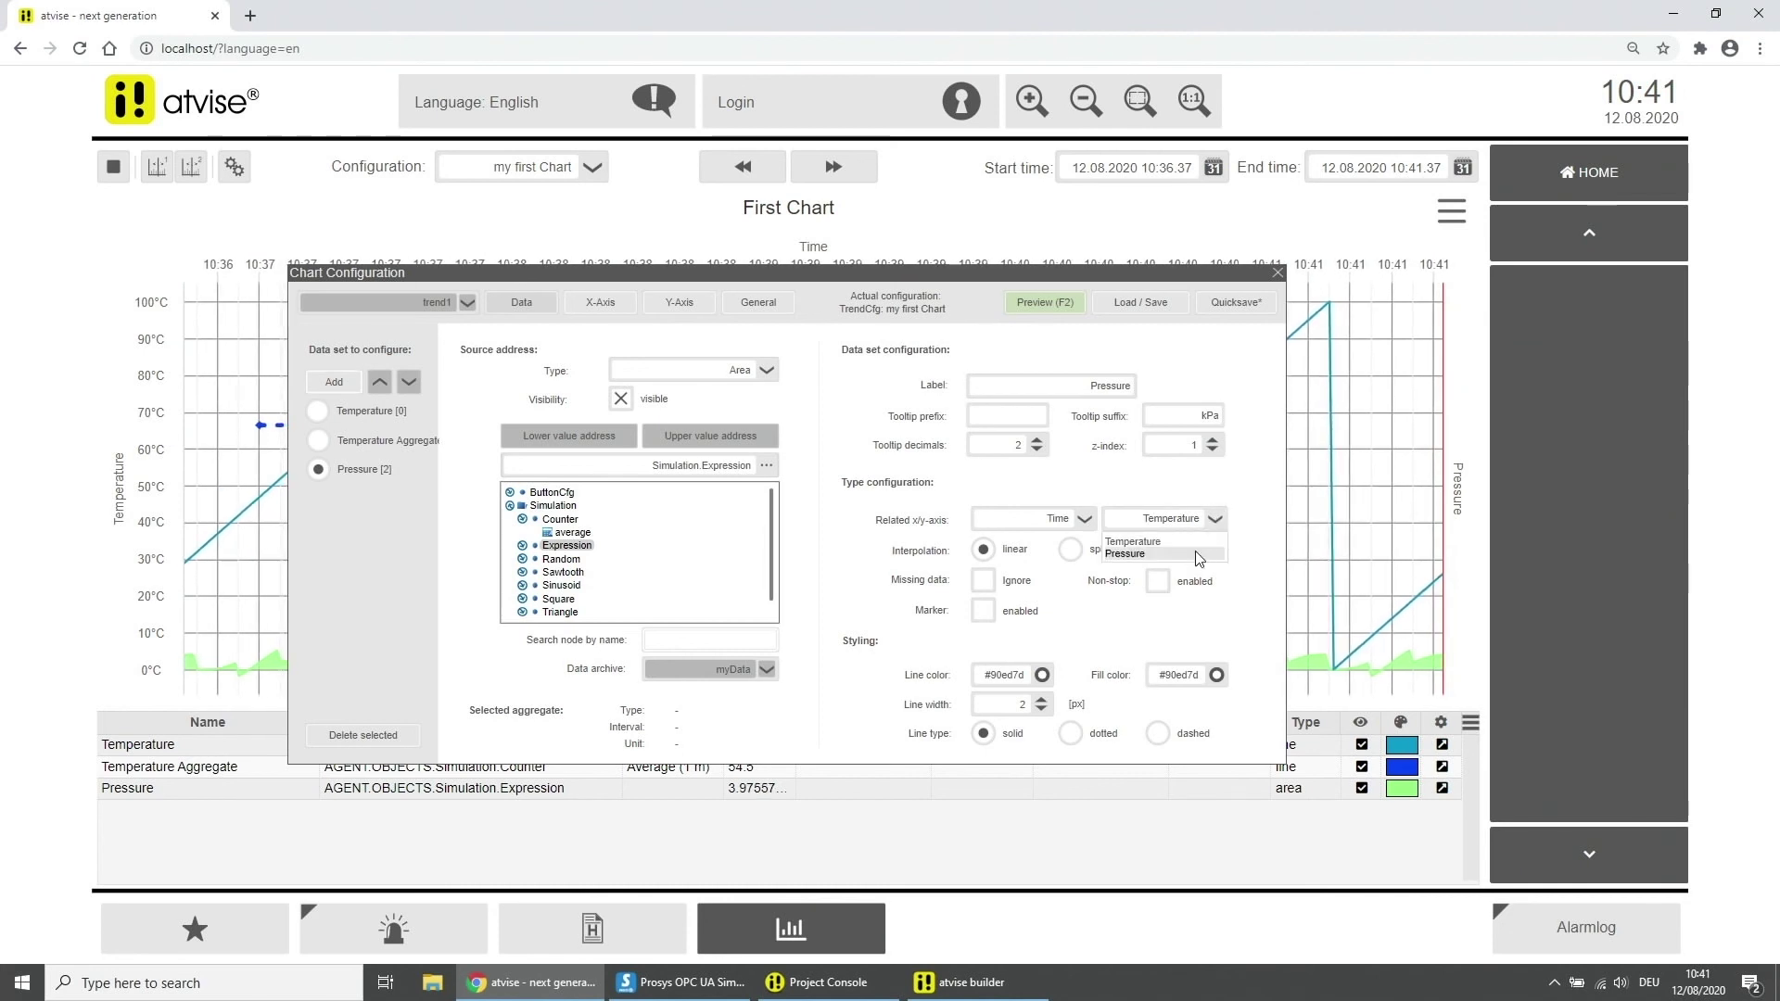
left_click(1194, 551)
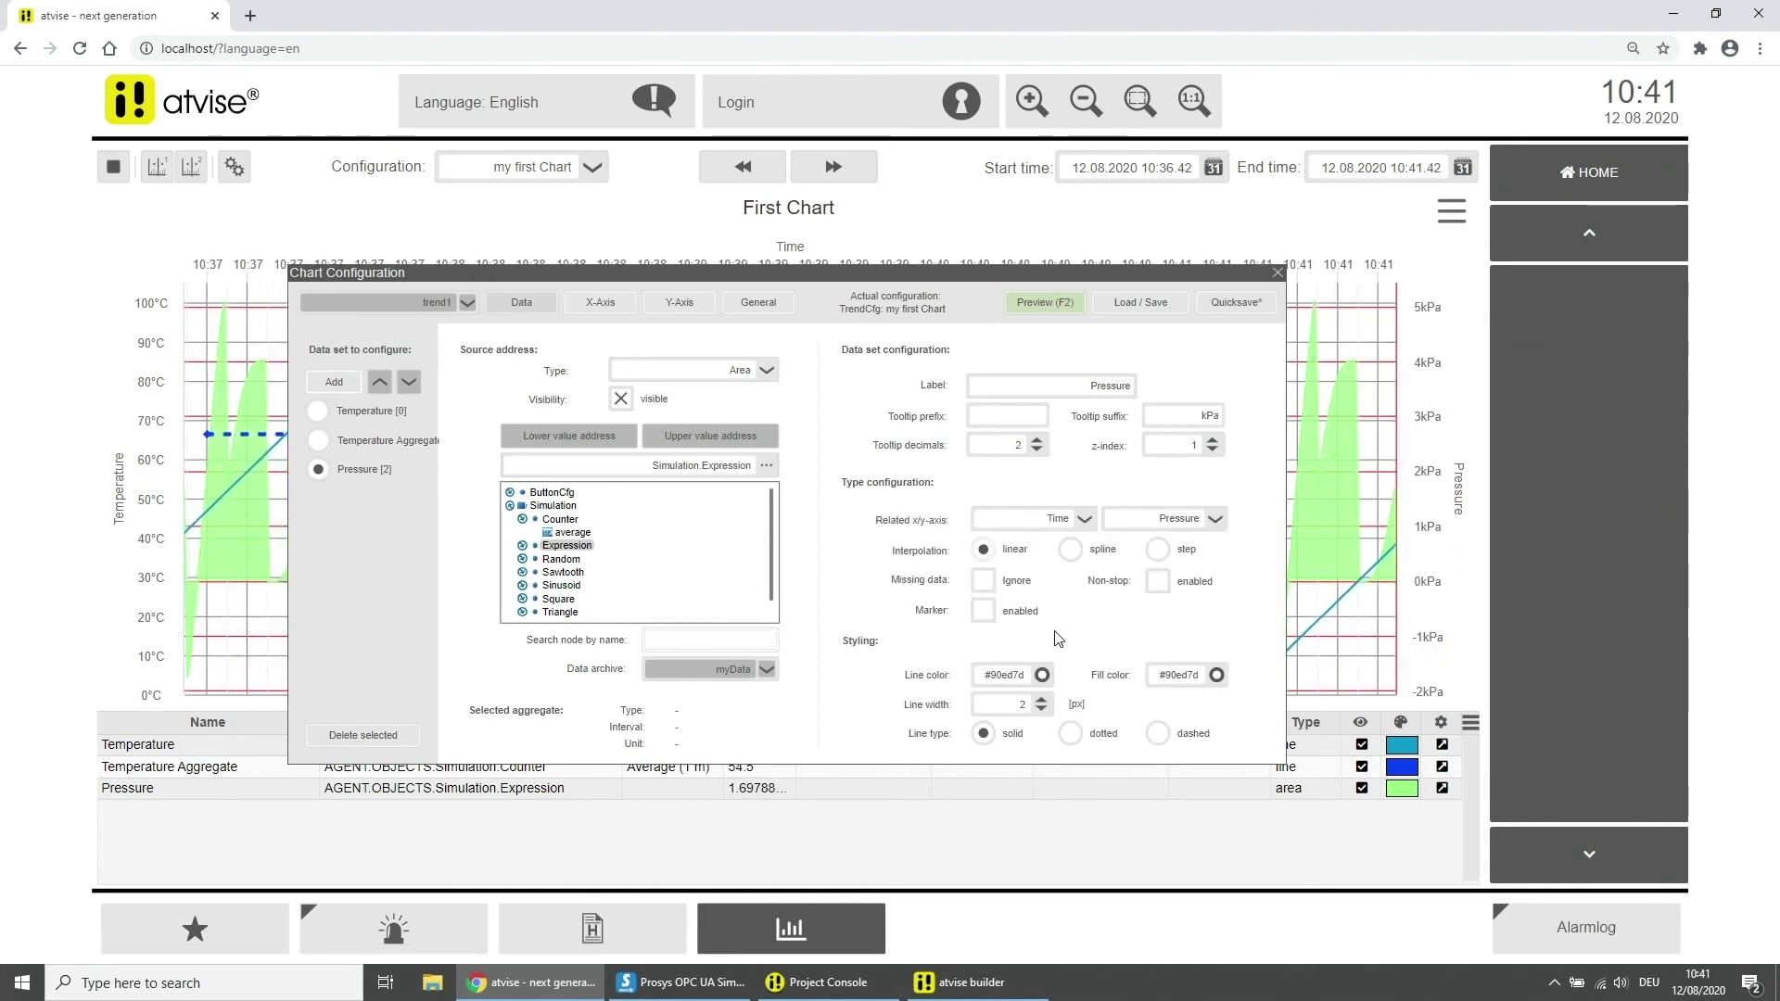
Step: Color the Pressure series' line and fill in red #FE2712, and quicksave and close the chart configuration
left_click(1043, 676)
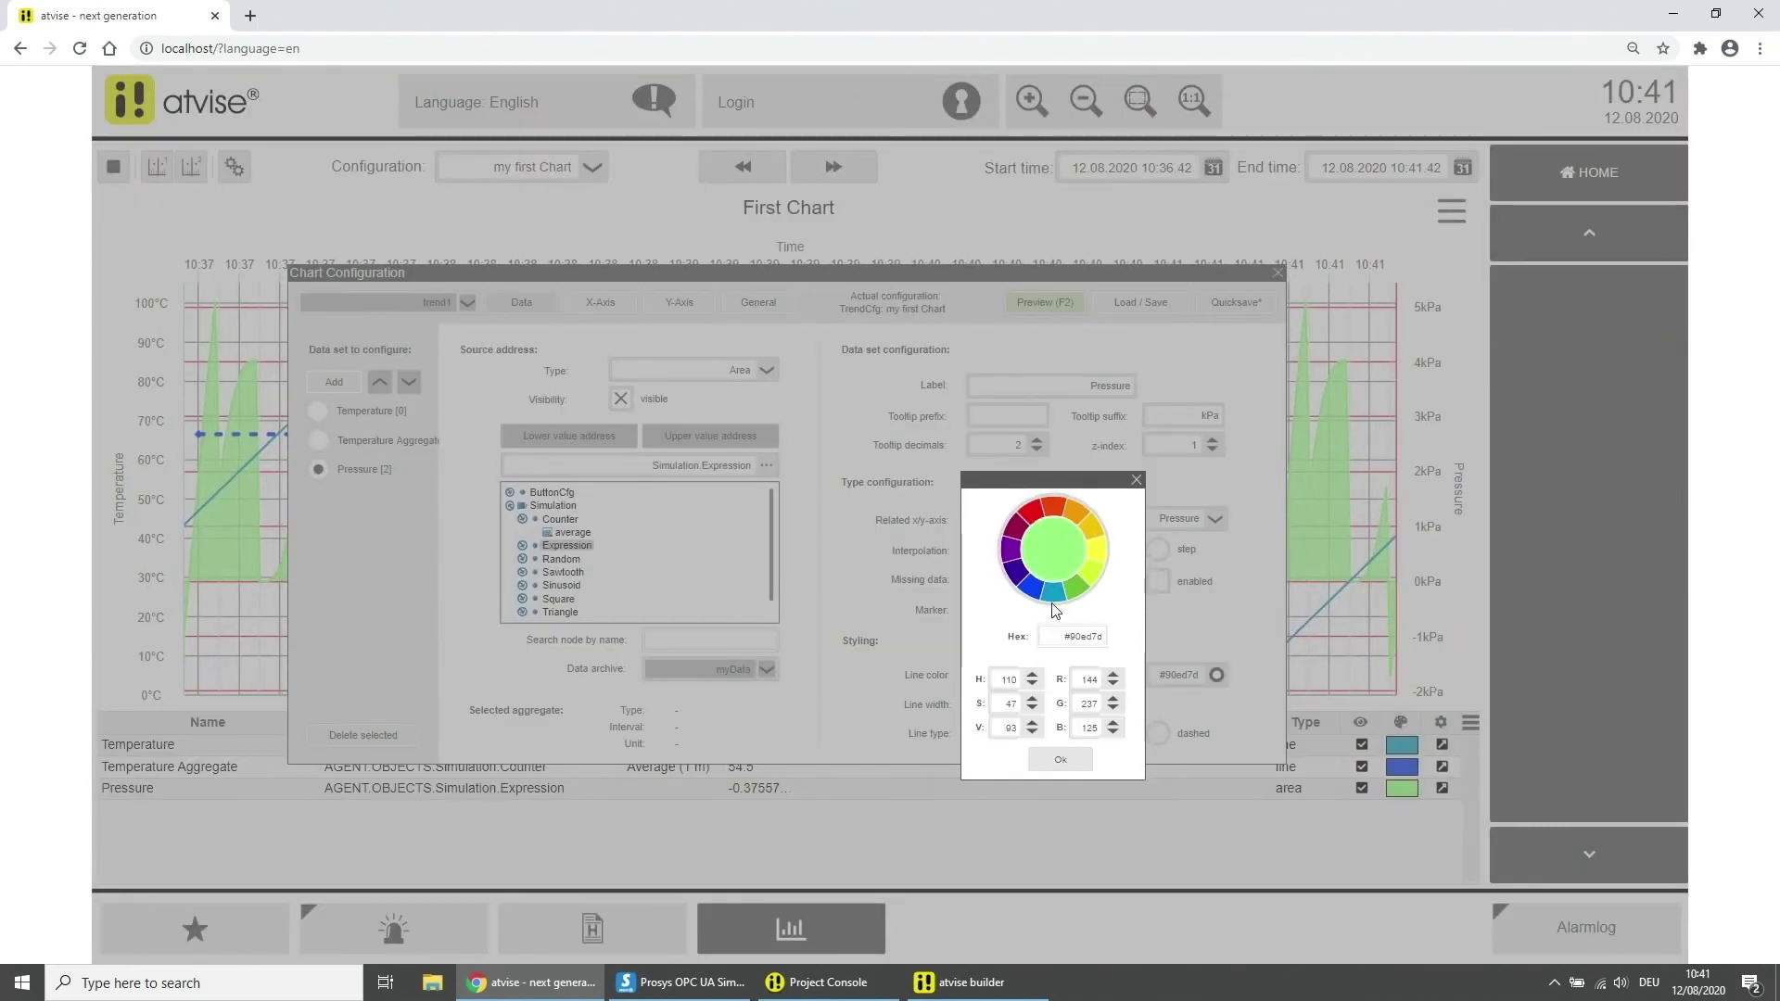
left_click(1027, 516)
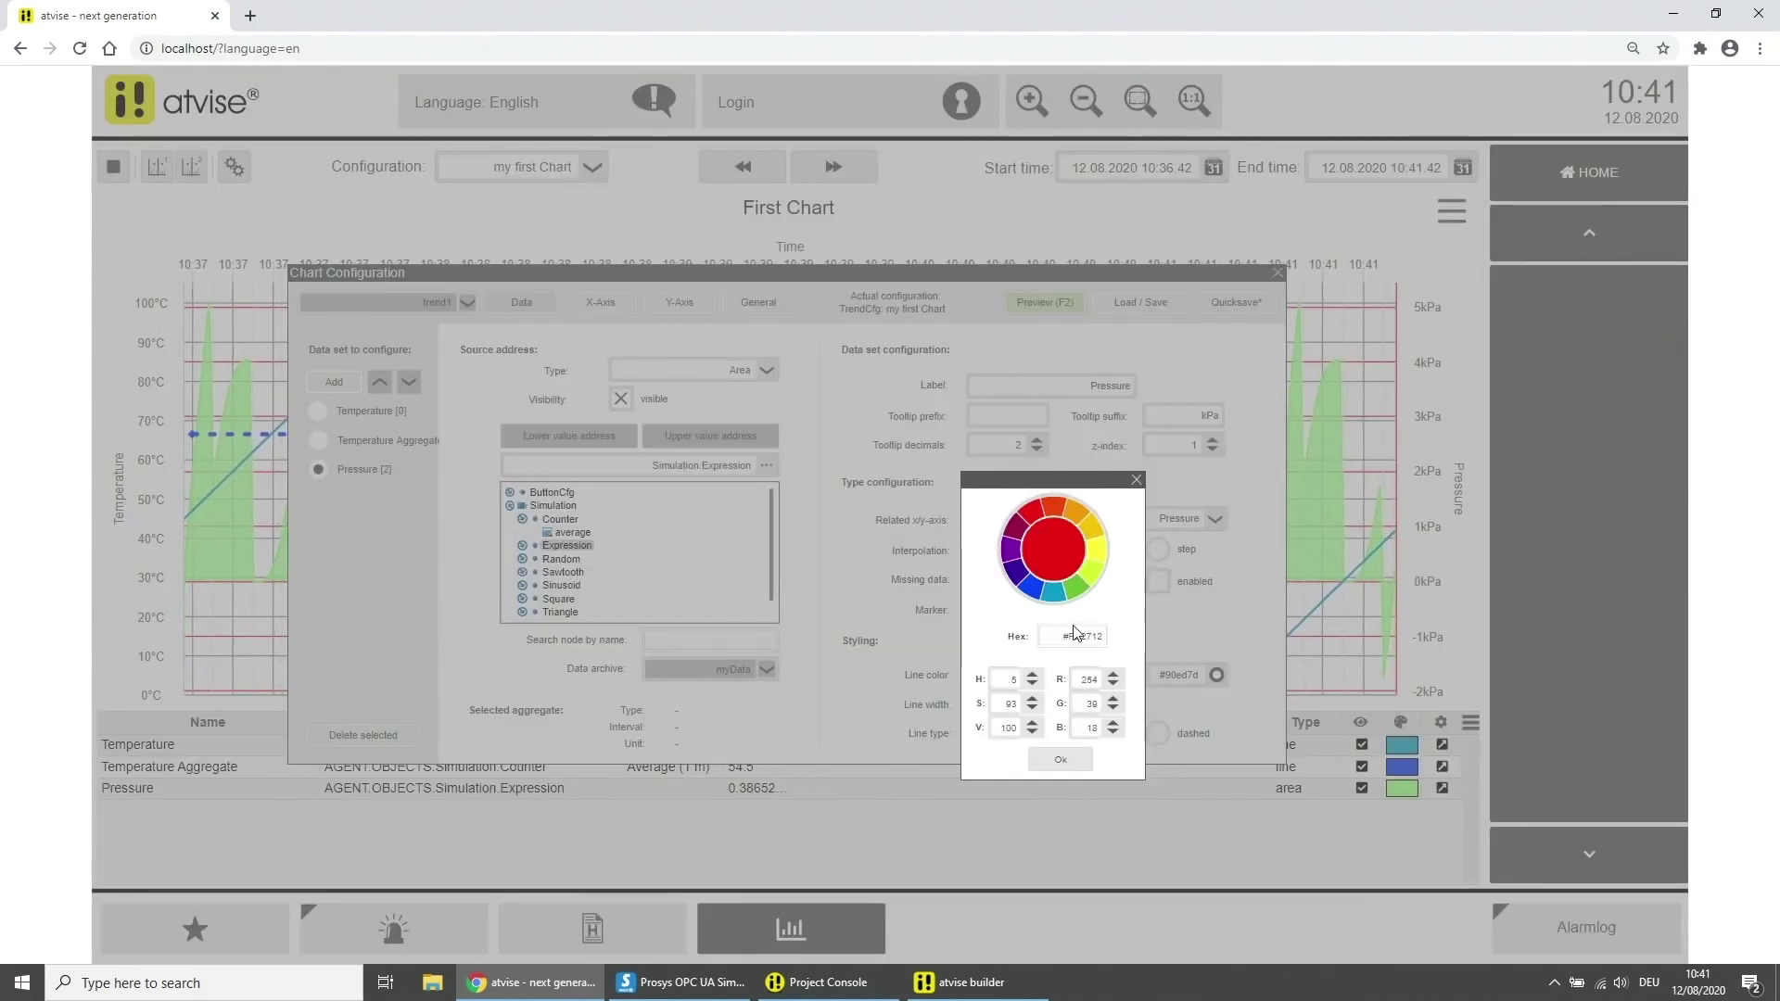
left_click(1062, 762)
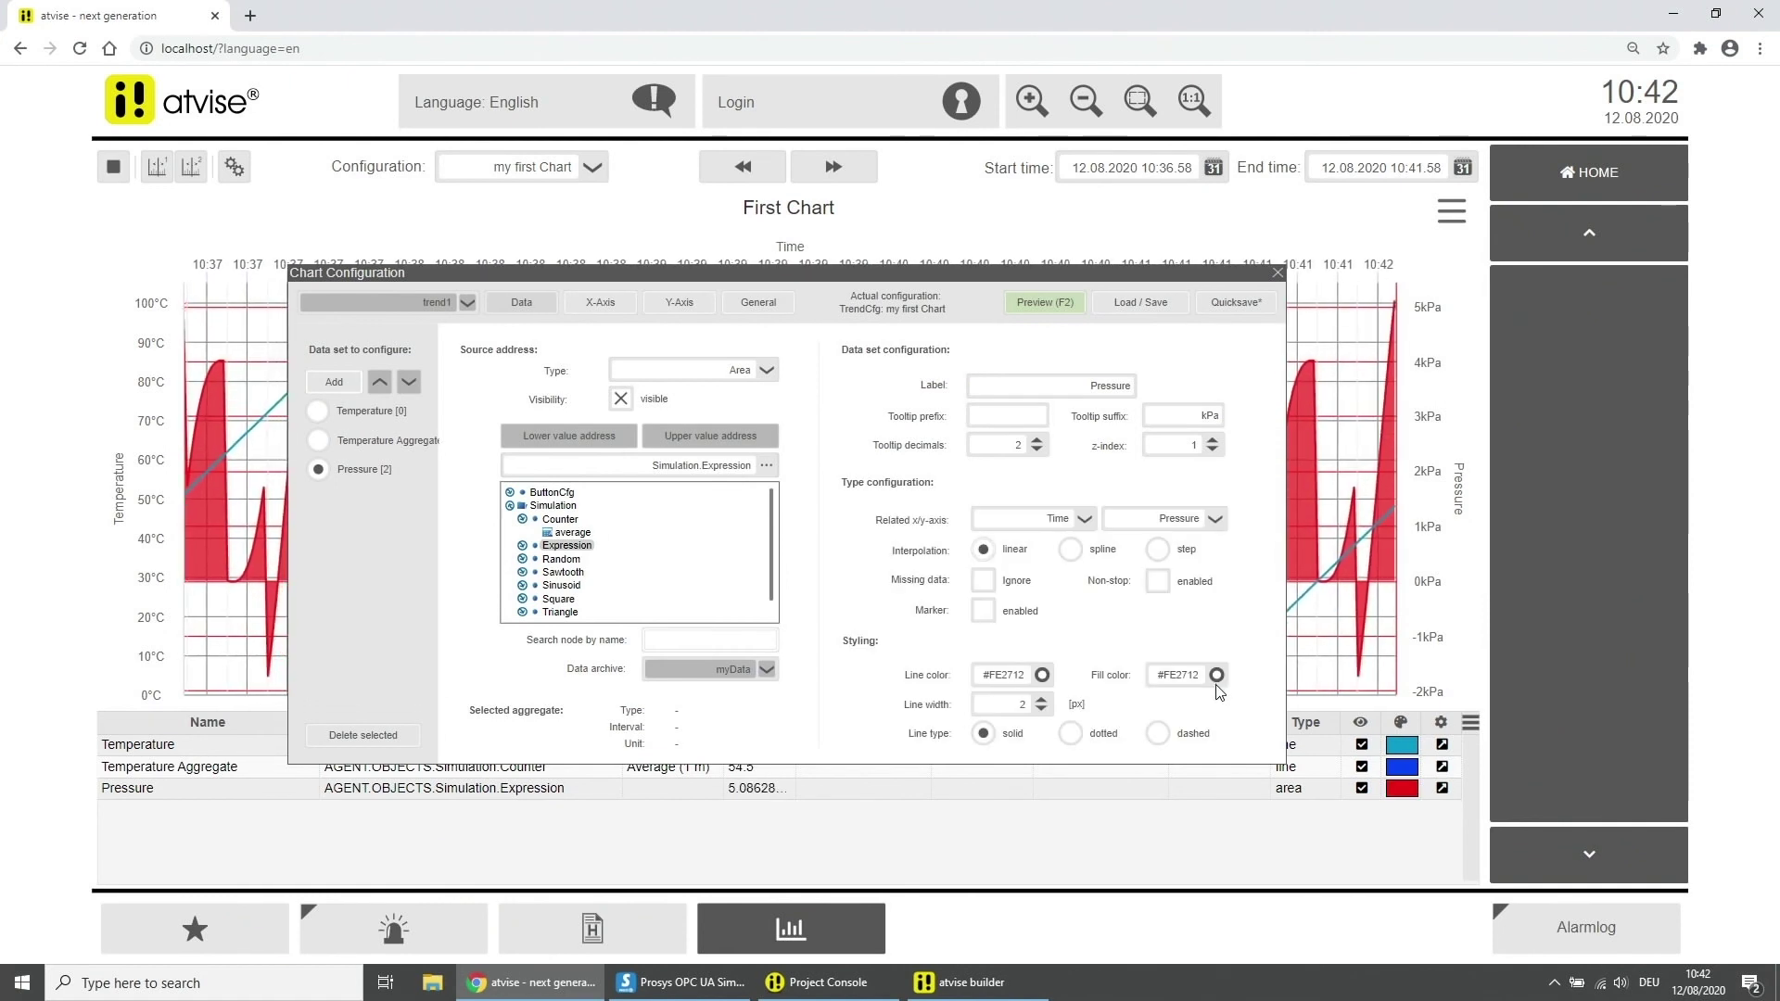
left_click(1244, 302)
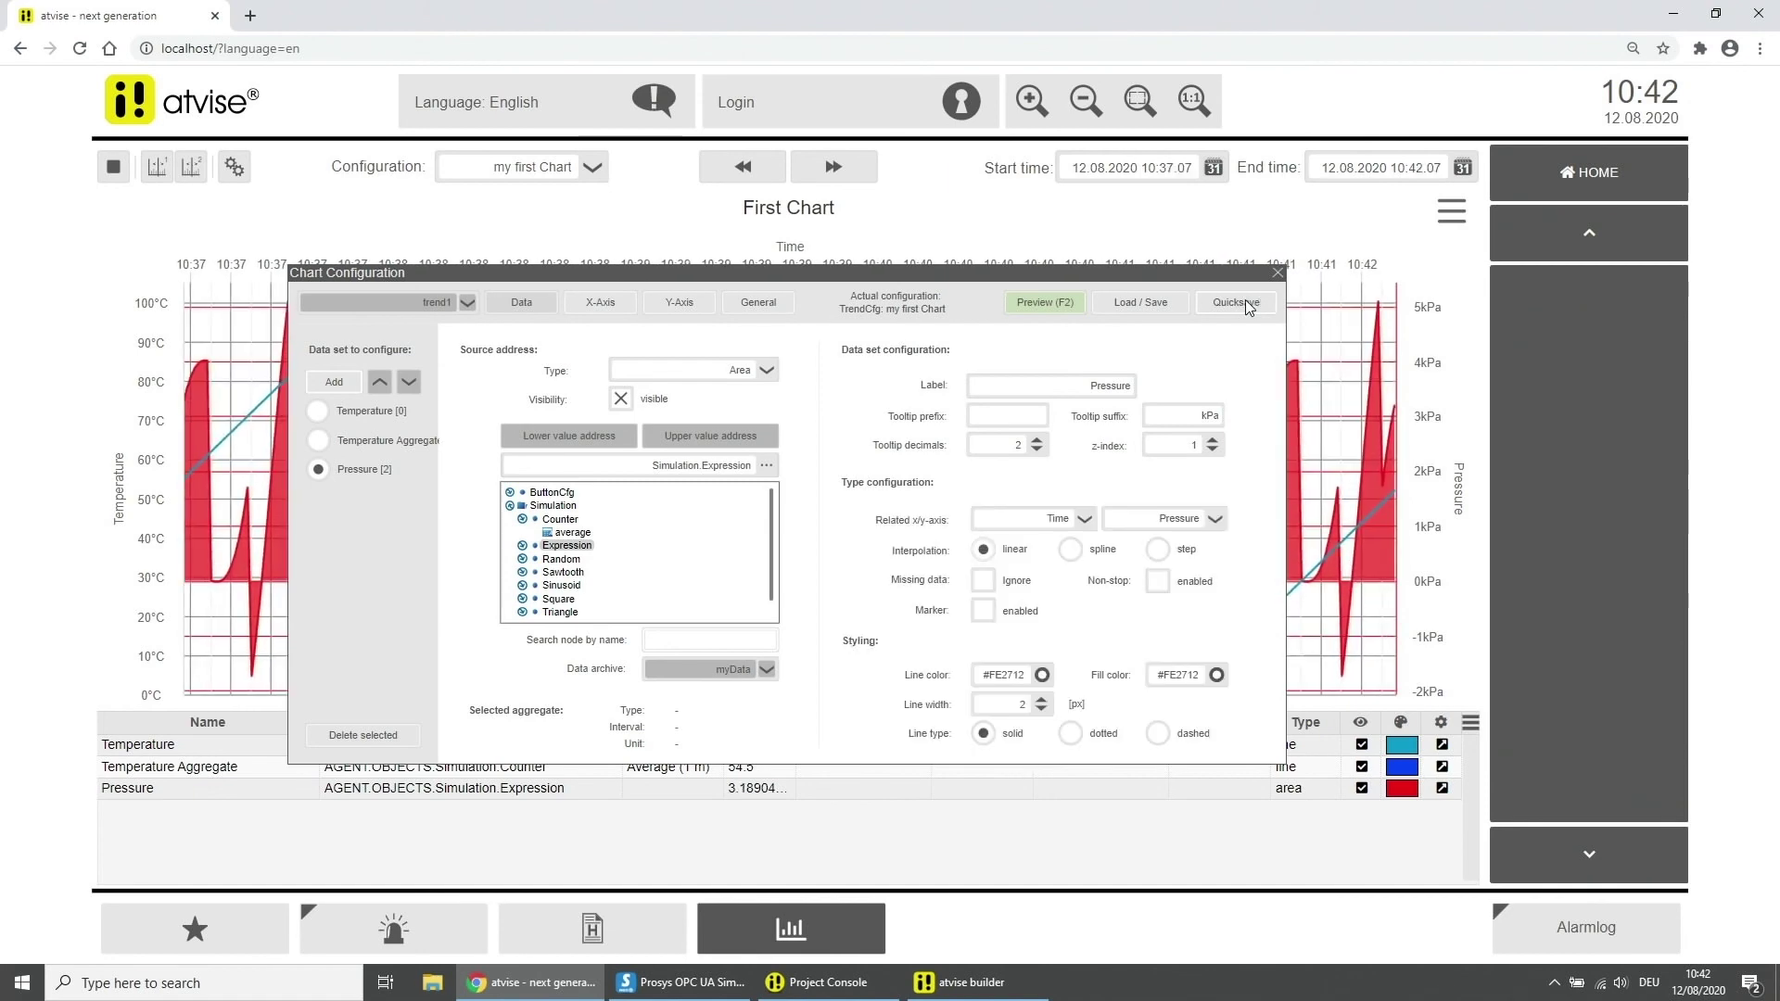
left_click(1277, 274)
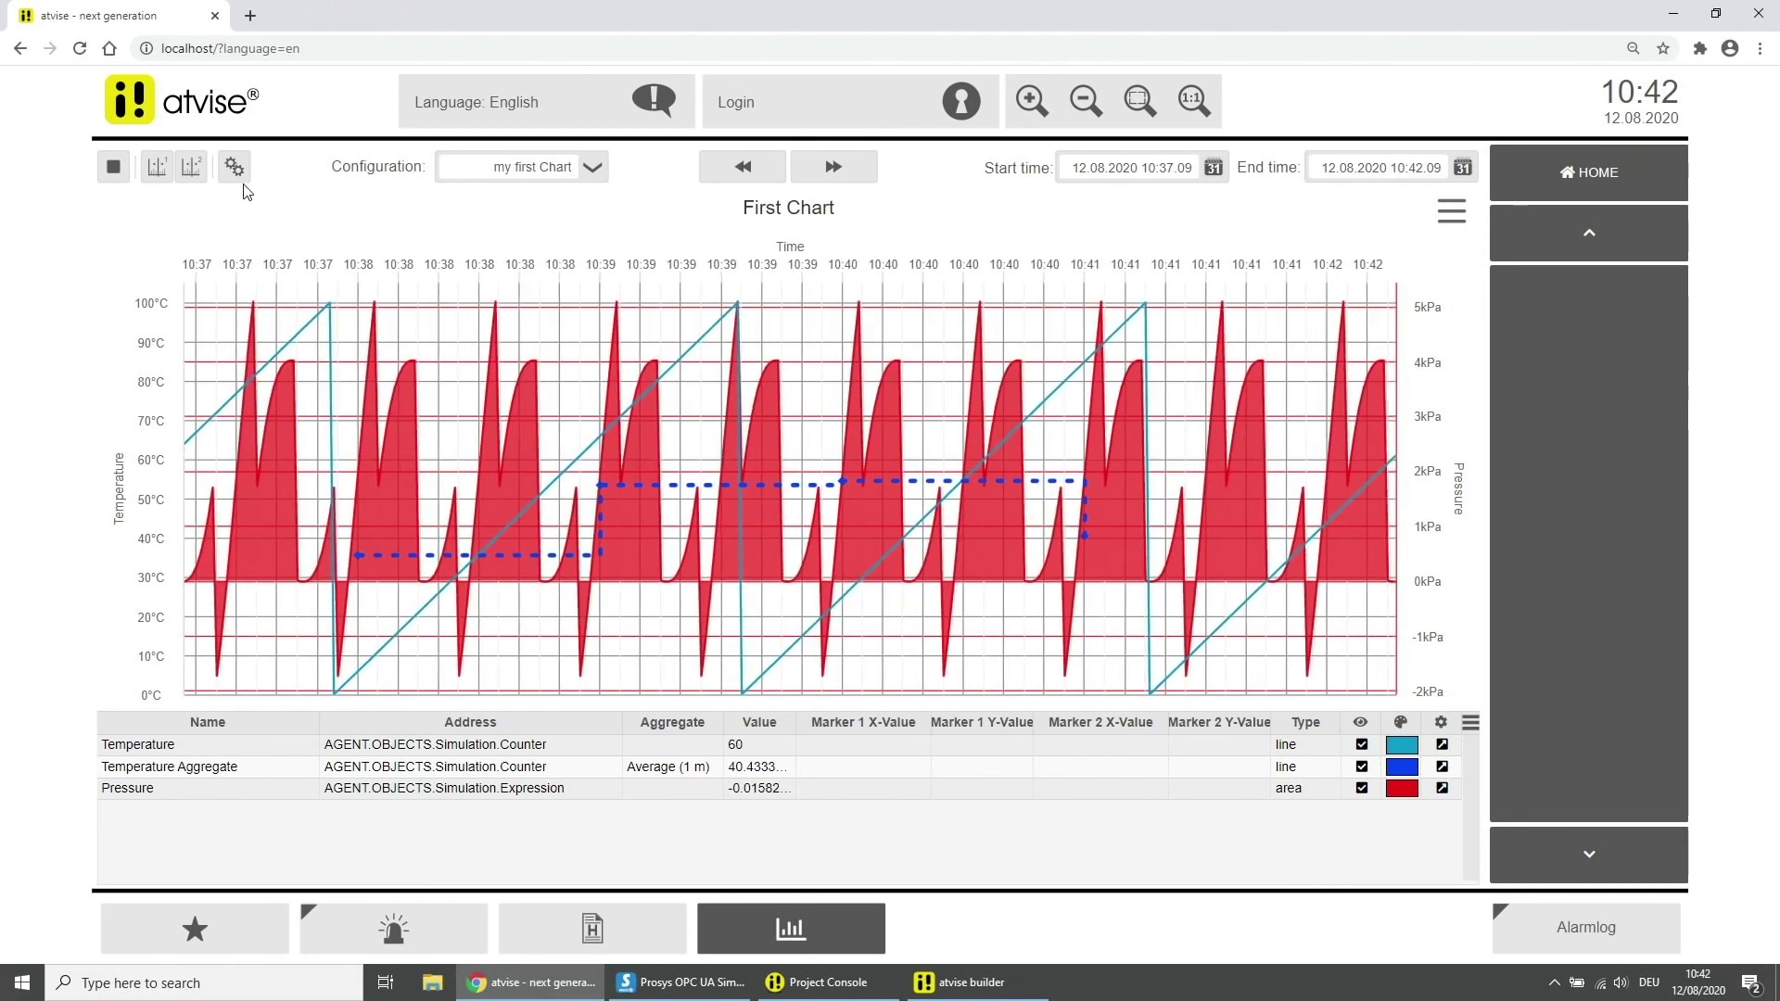
Step: Pause the live chart, show both markers and move marker 1 to 10:38:05 and marker 2 to 10:41:29
left_click(110, 174)
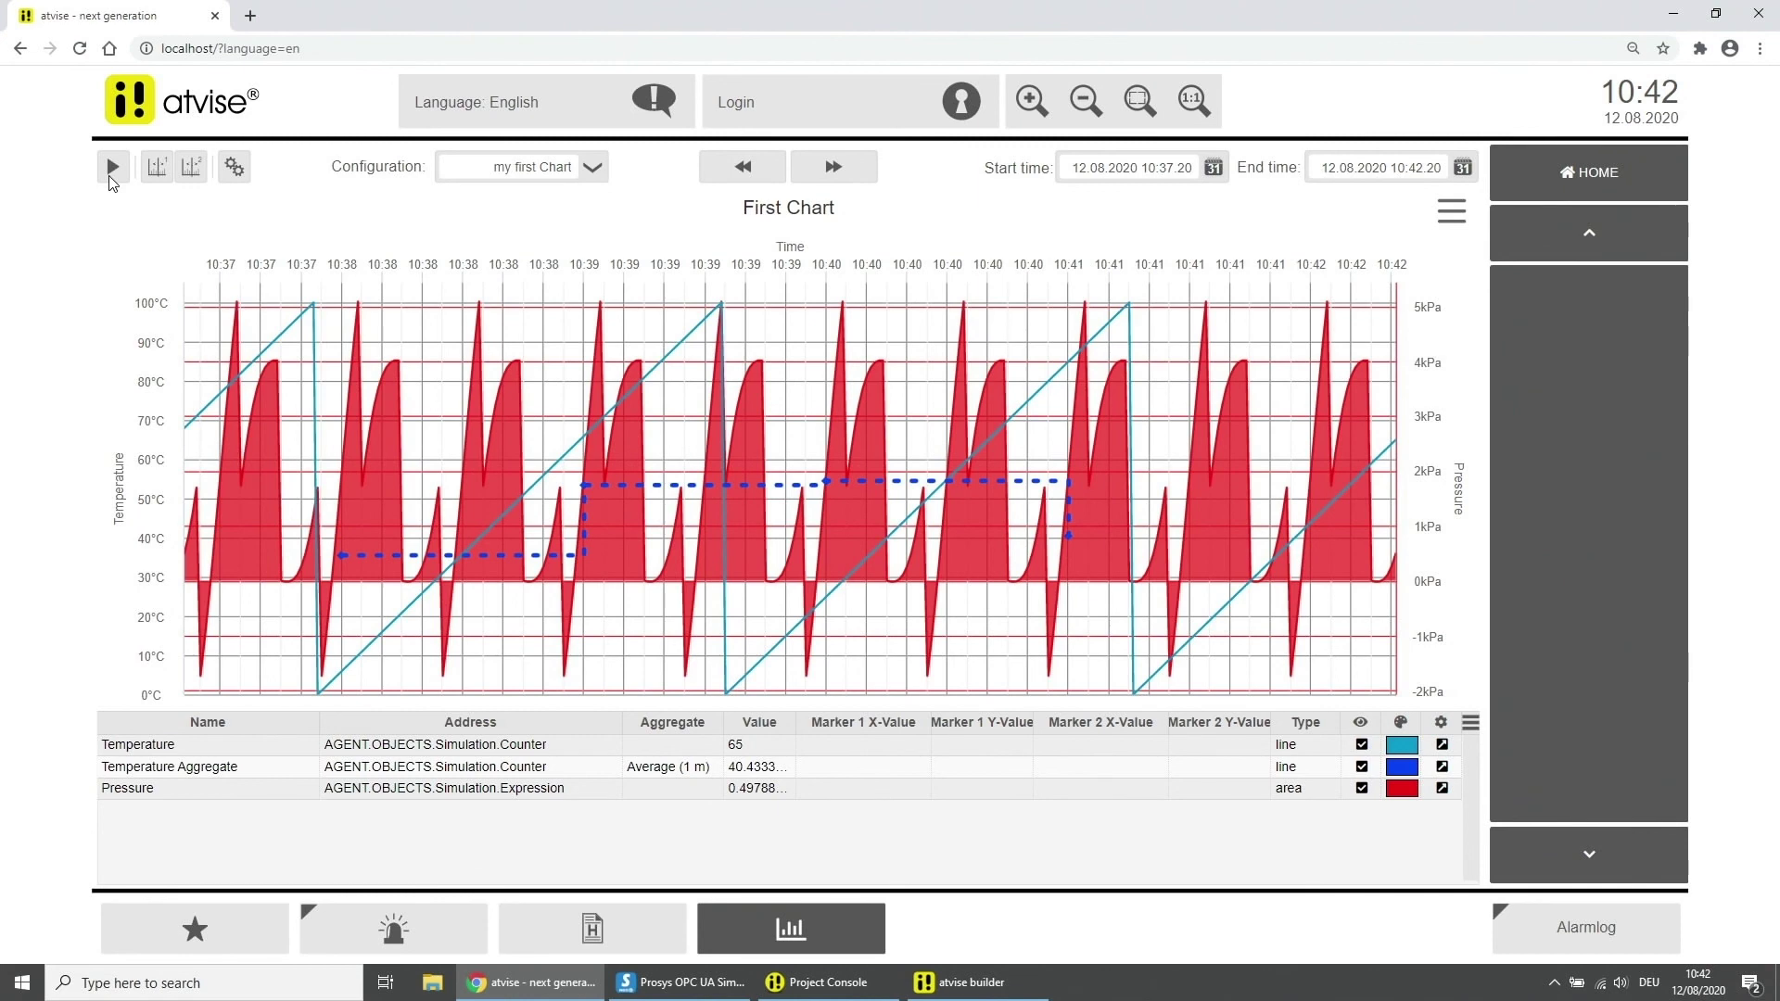
left_click(165, 181)
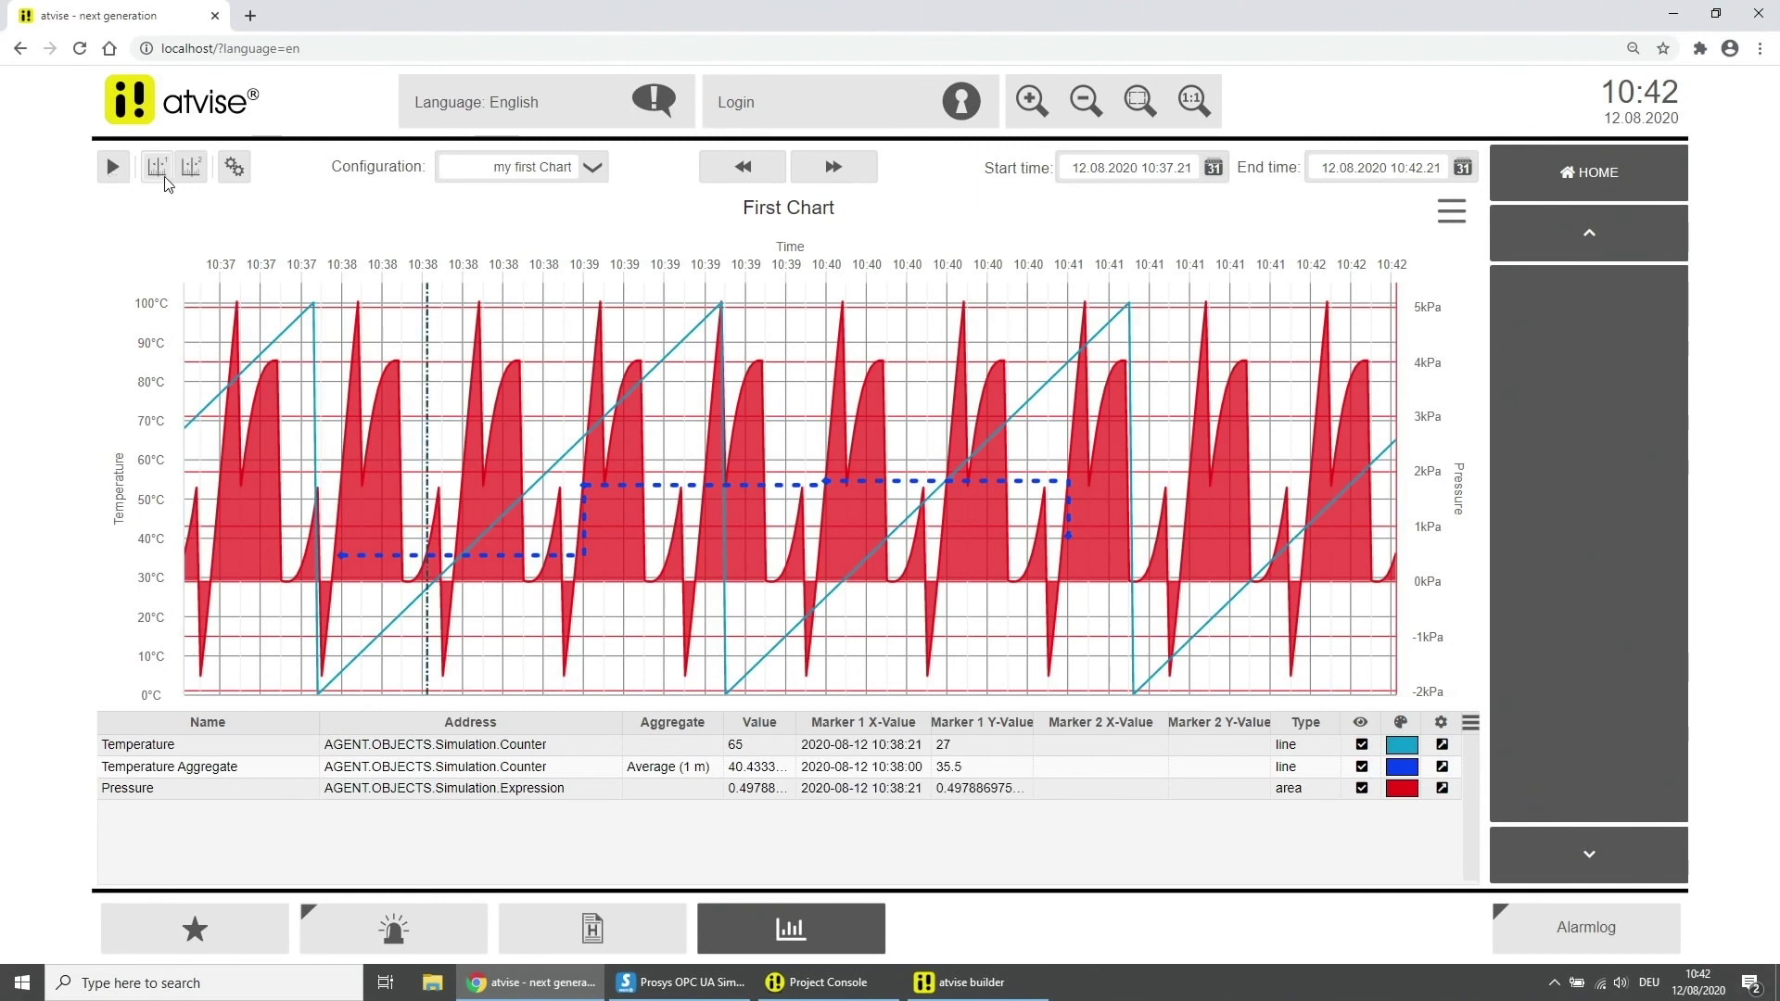
left_click(186, 183)
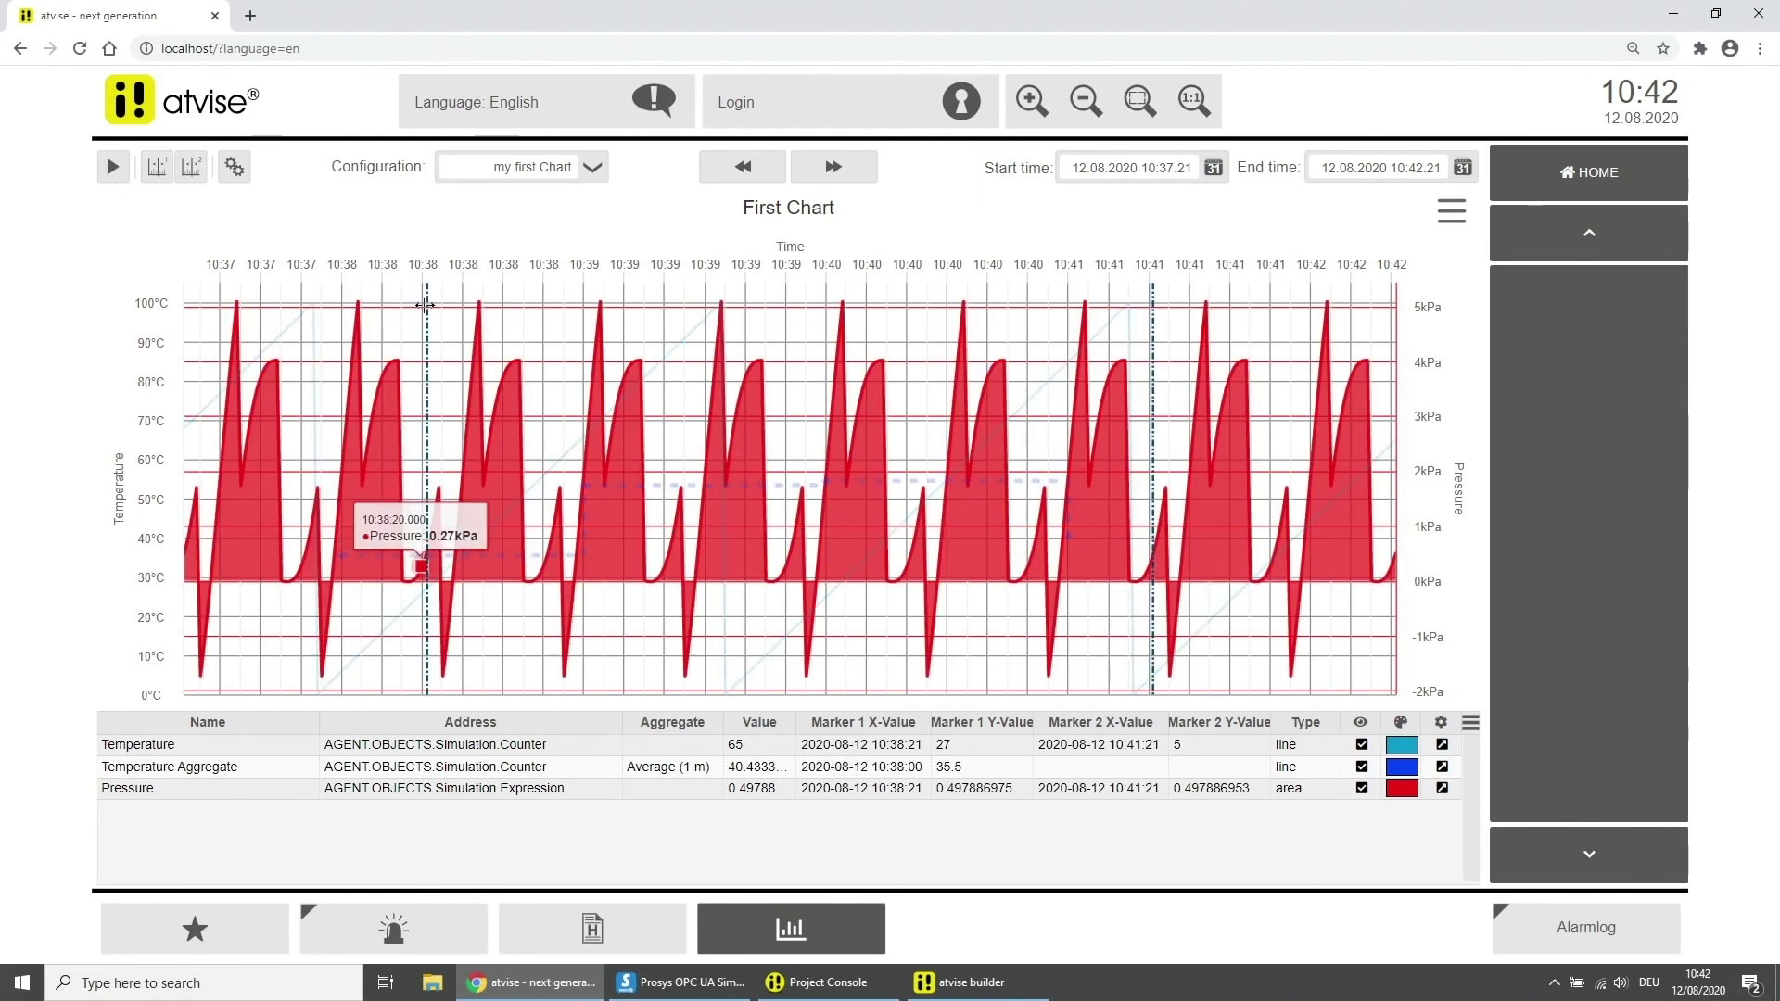
mouse_move(426, 306)
left_mouse_down()
mouse_move(467, 305)
mouse_move(361, 306)
left_mouse_up()
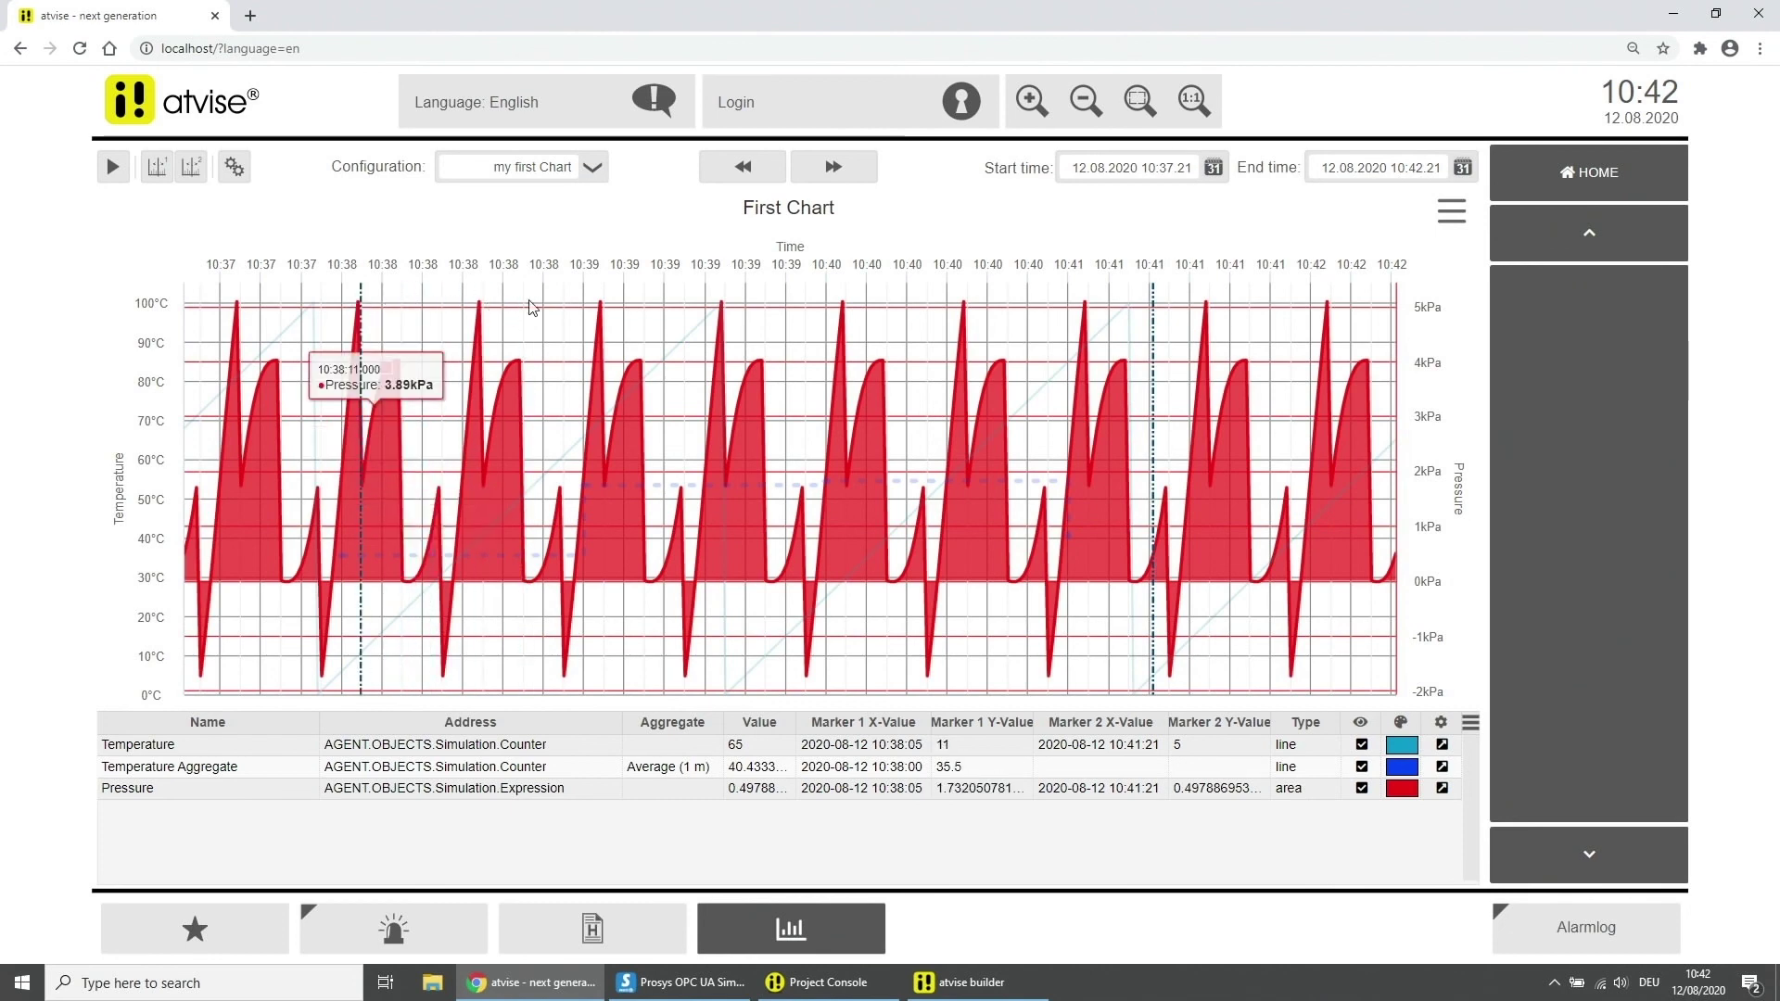
left_click_drag(1150, 314, 1187, 501)
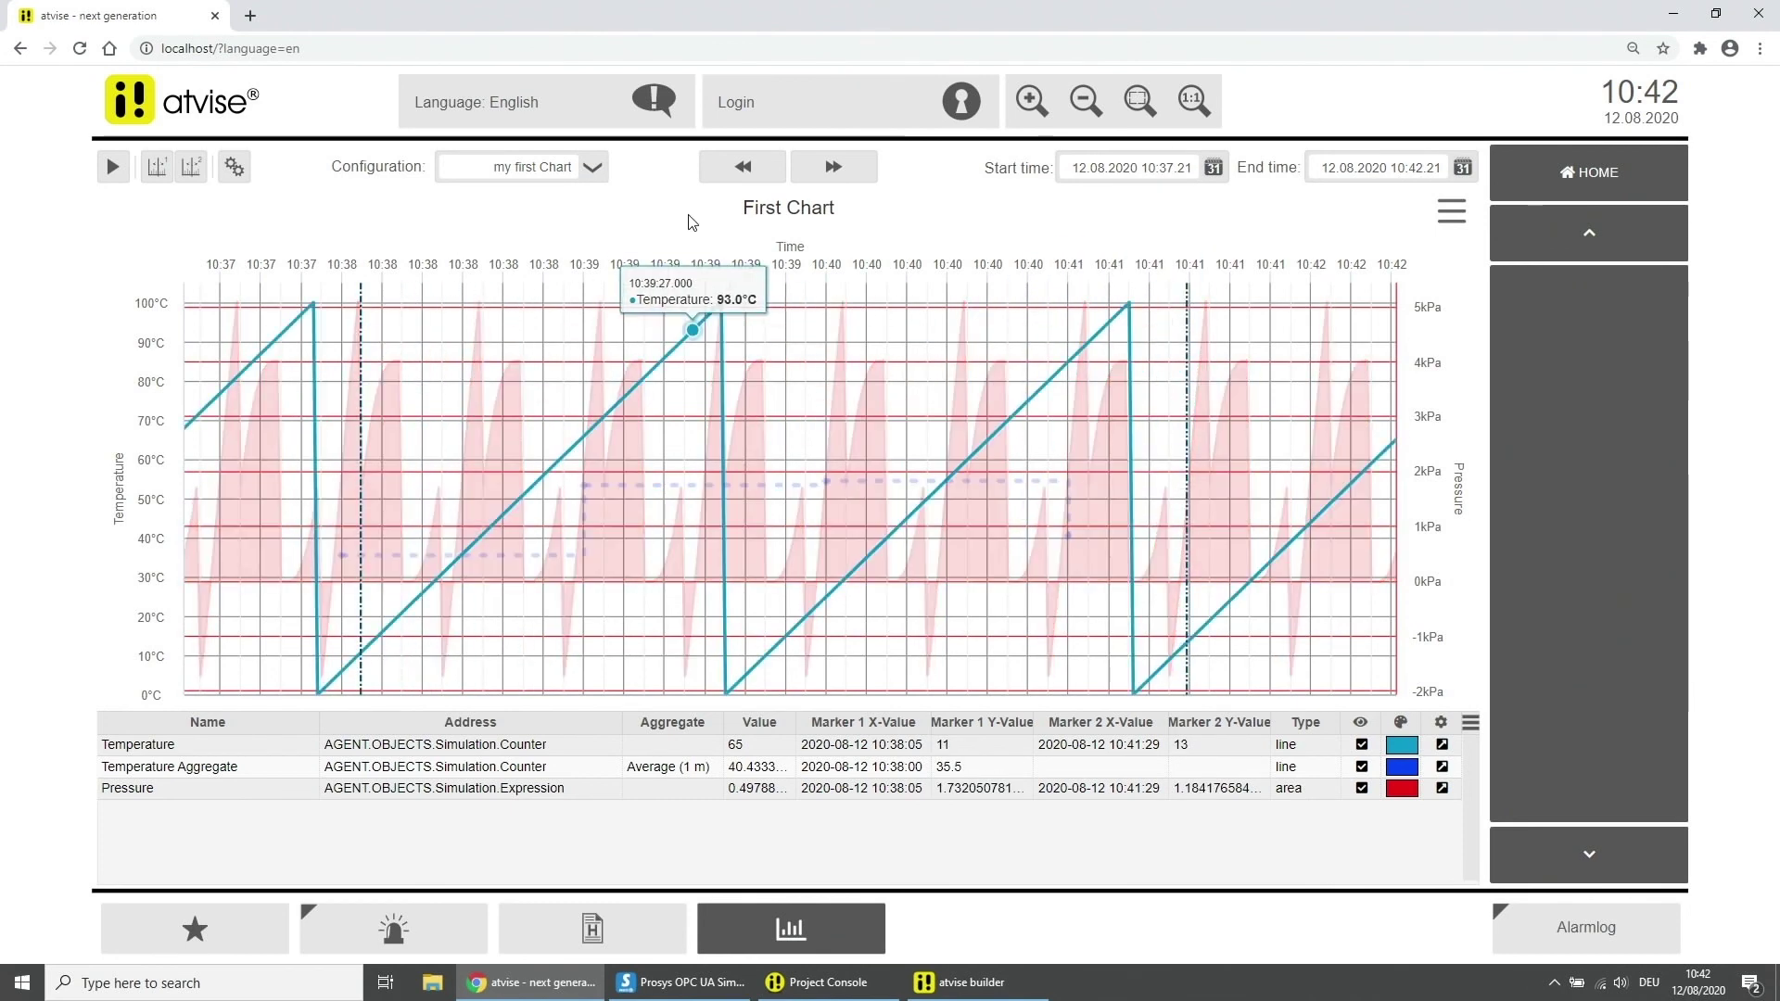
Step: Page the chart two time intervals back and two intervals forward again
left_click(749, 171)
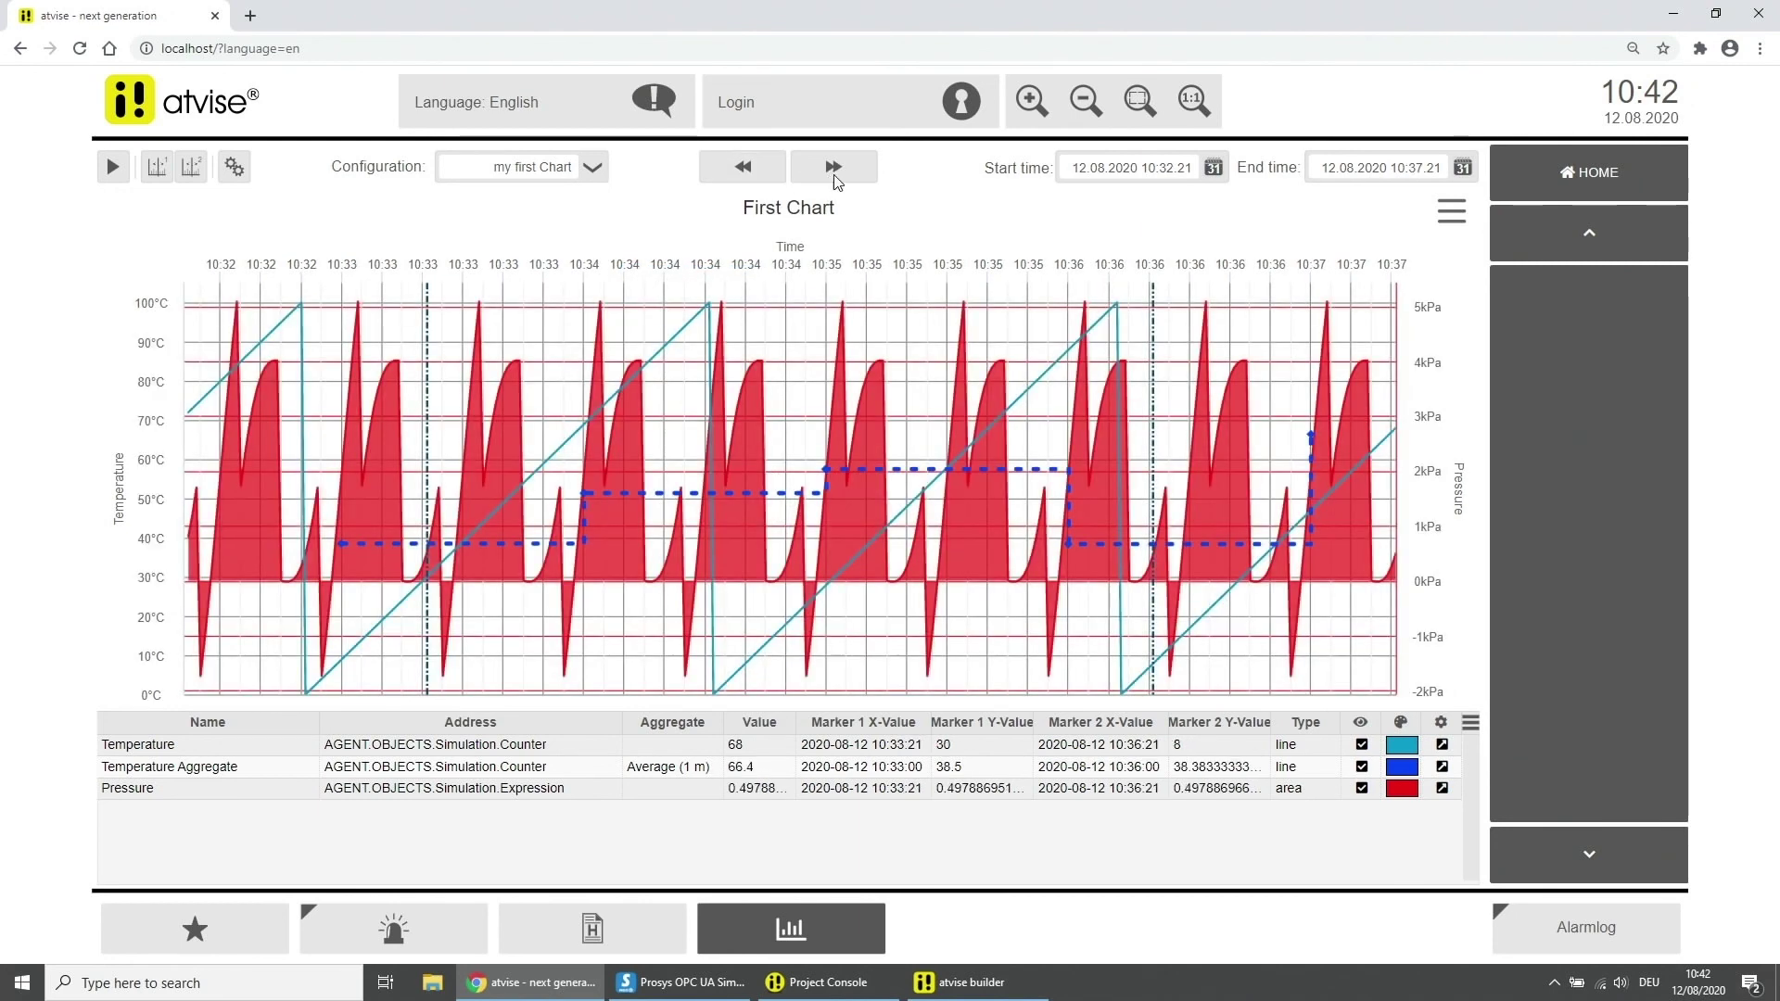
left_click(760, 178)
left_click(837, 172)
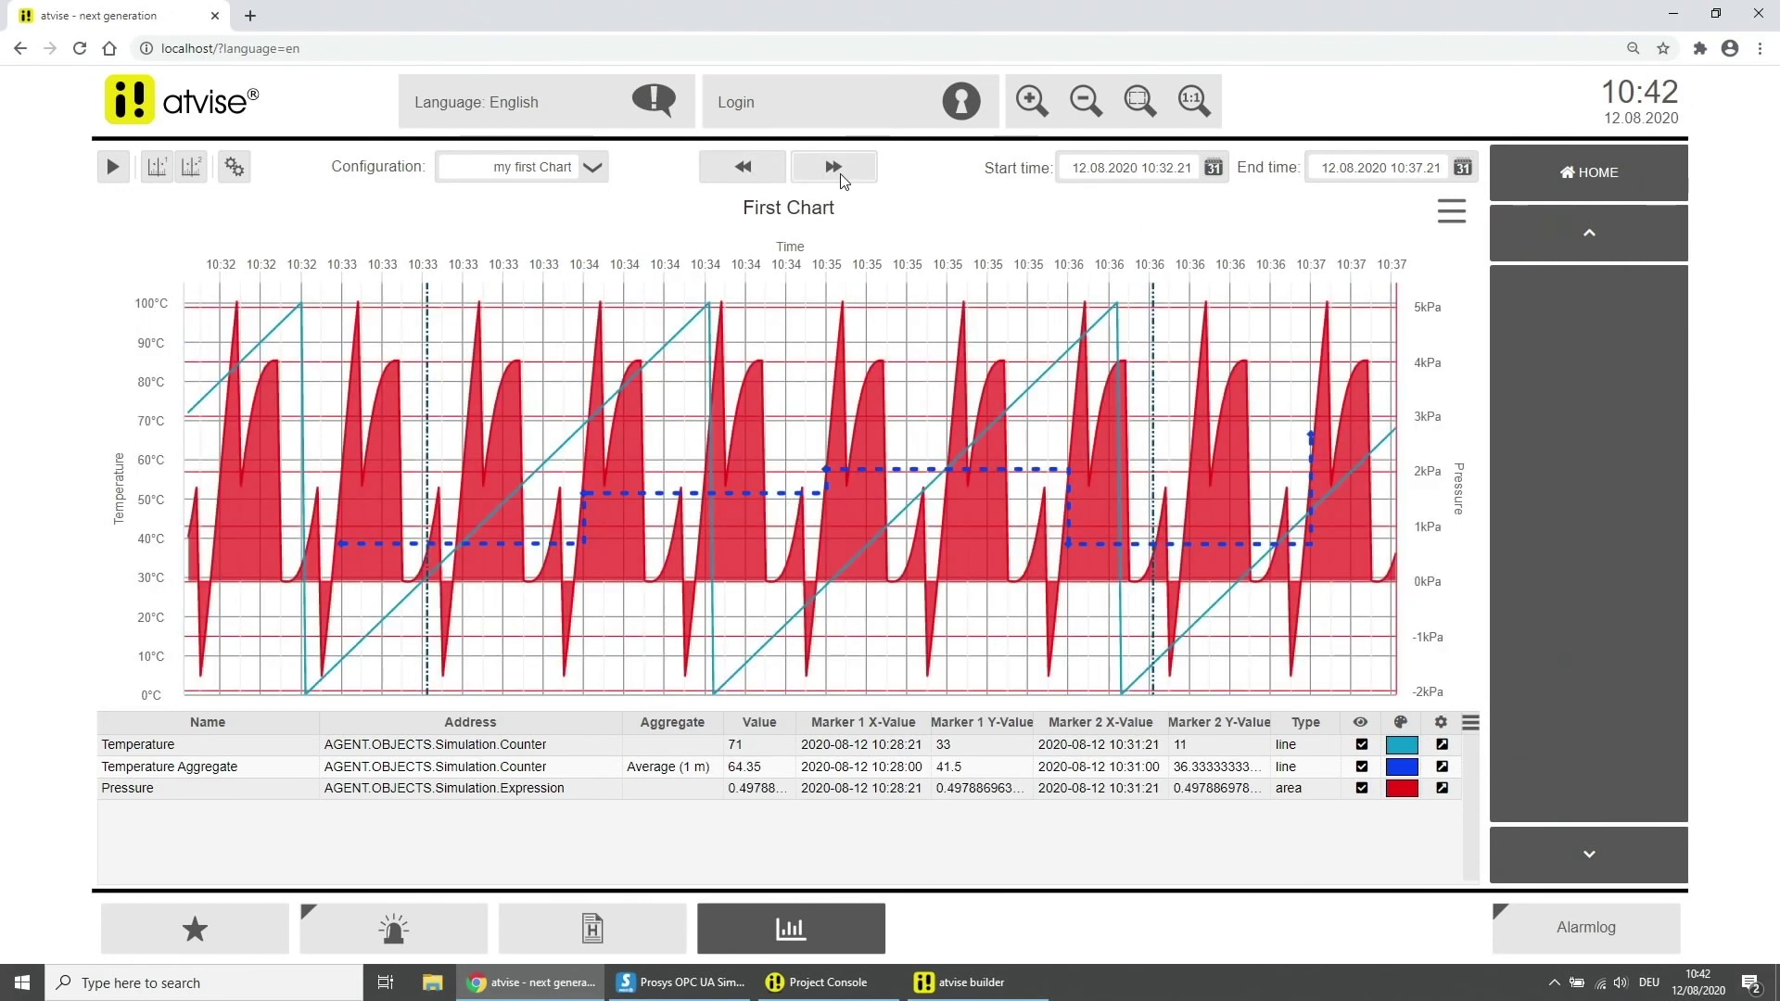
left_click(840, 175)
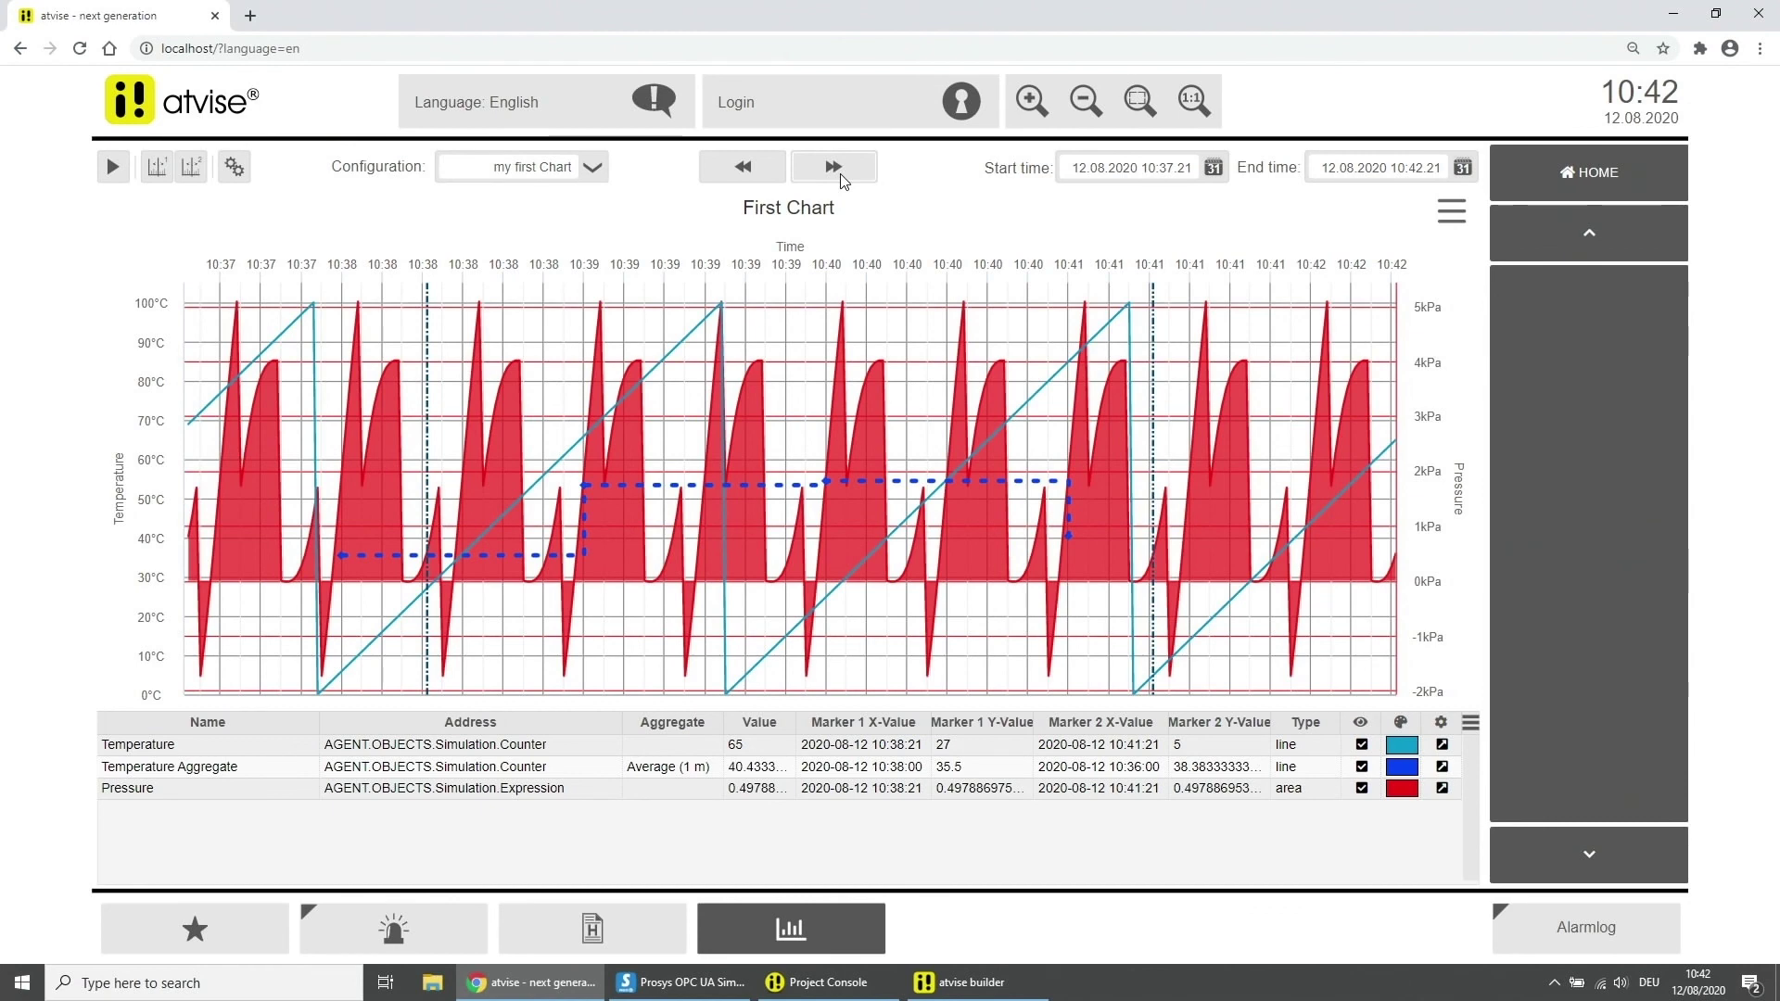
Step: Set the chart's end time to 12.08.2020 10:42:46 and its start time to 12.08.2020 10:39:50
left_click(1472, 169)
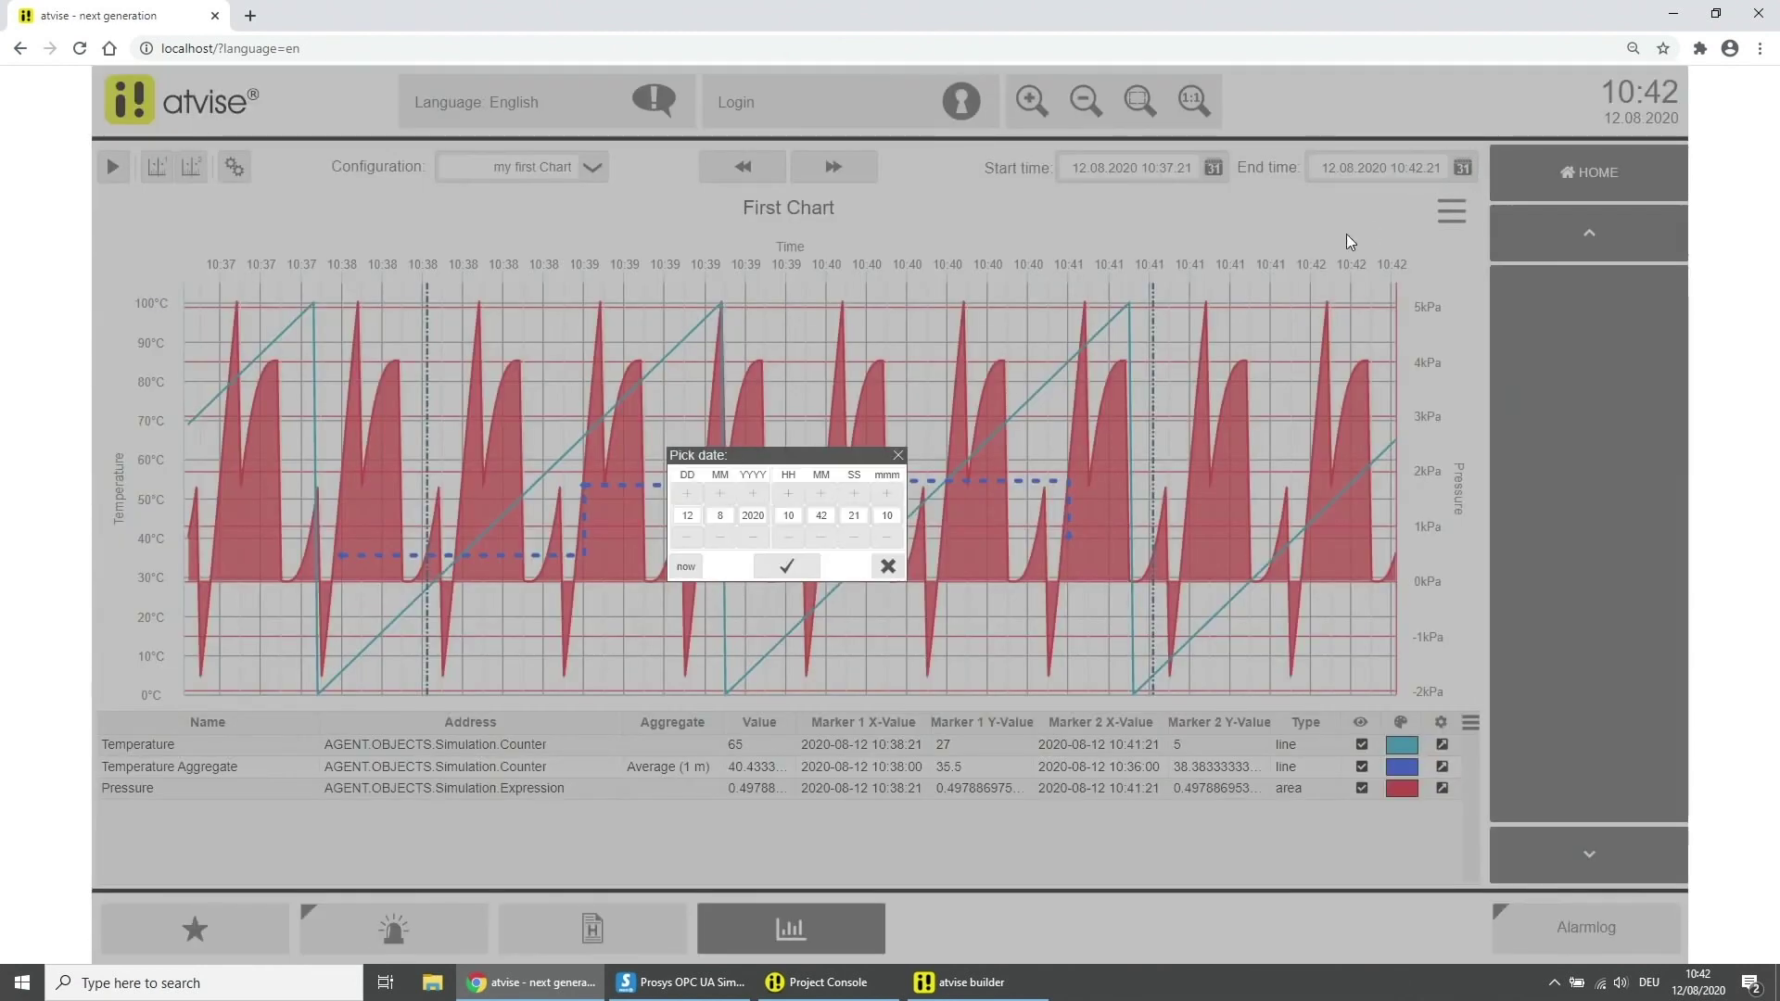
left_click(786, 567)
left_click(1213, 171)
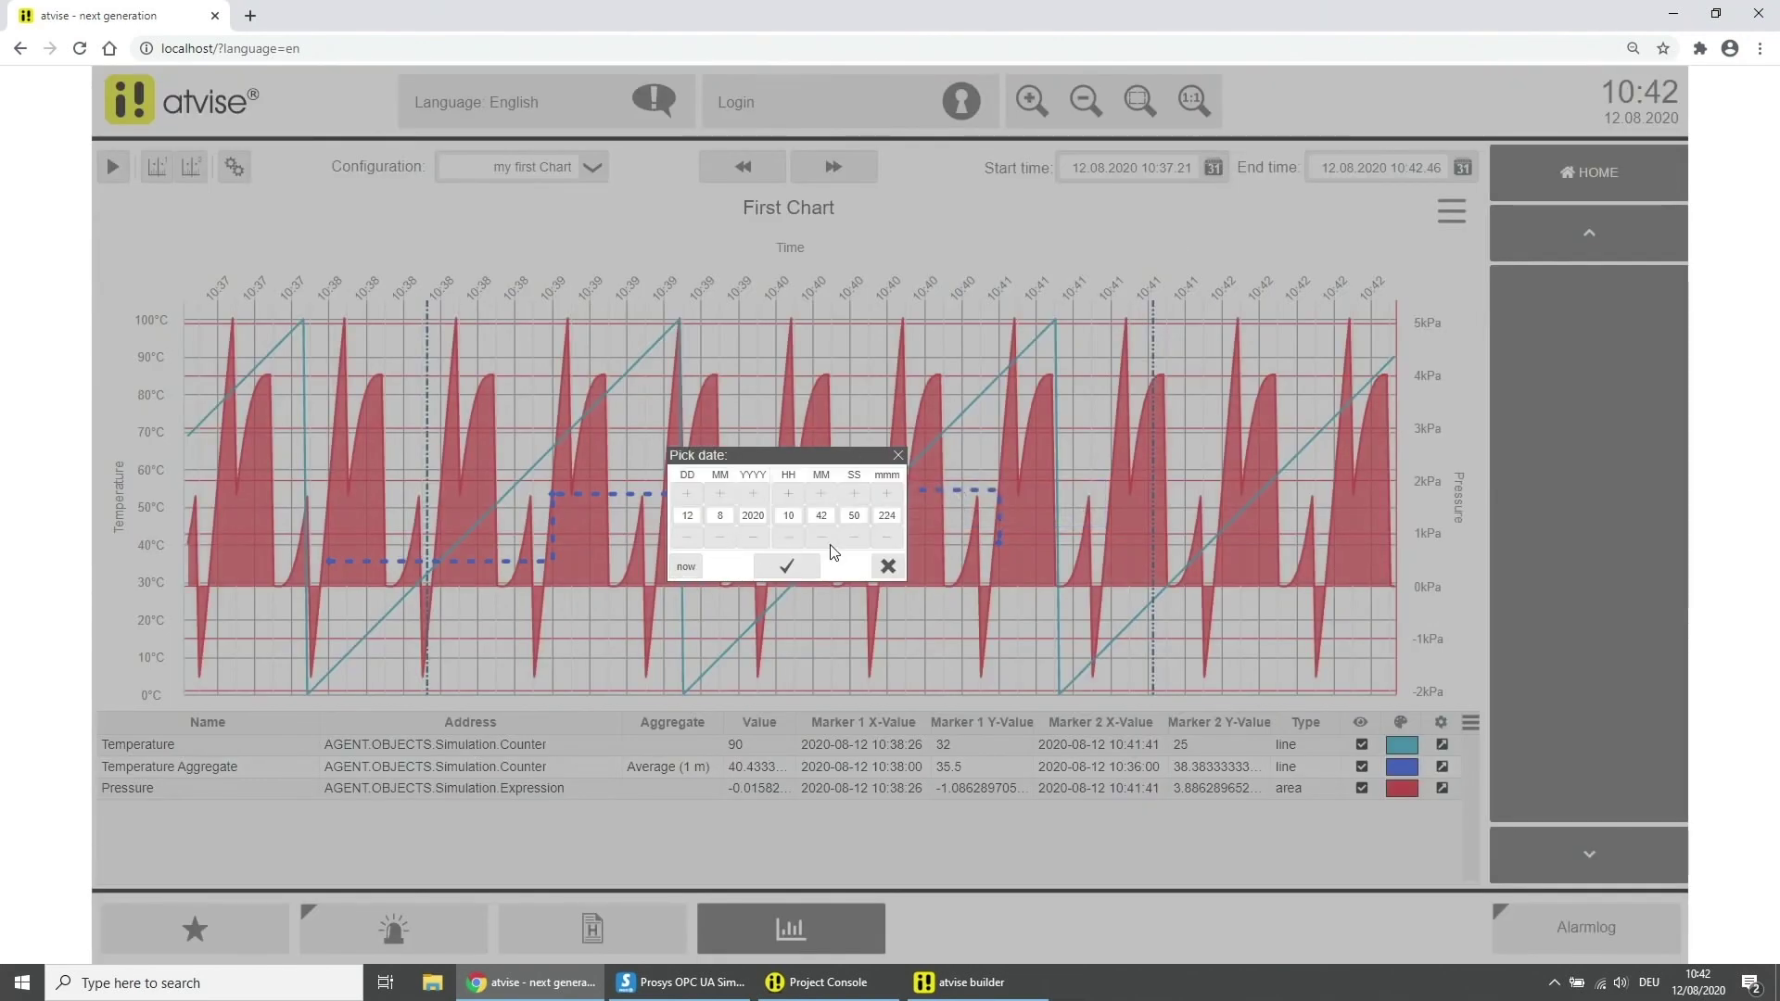
left_click(799, 566)
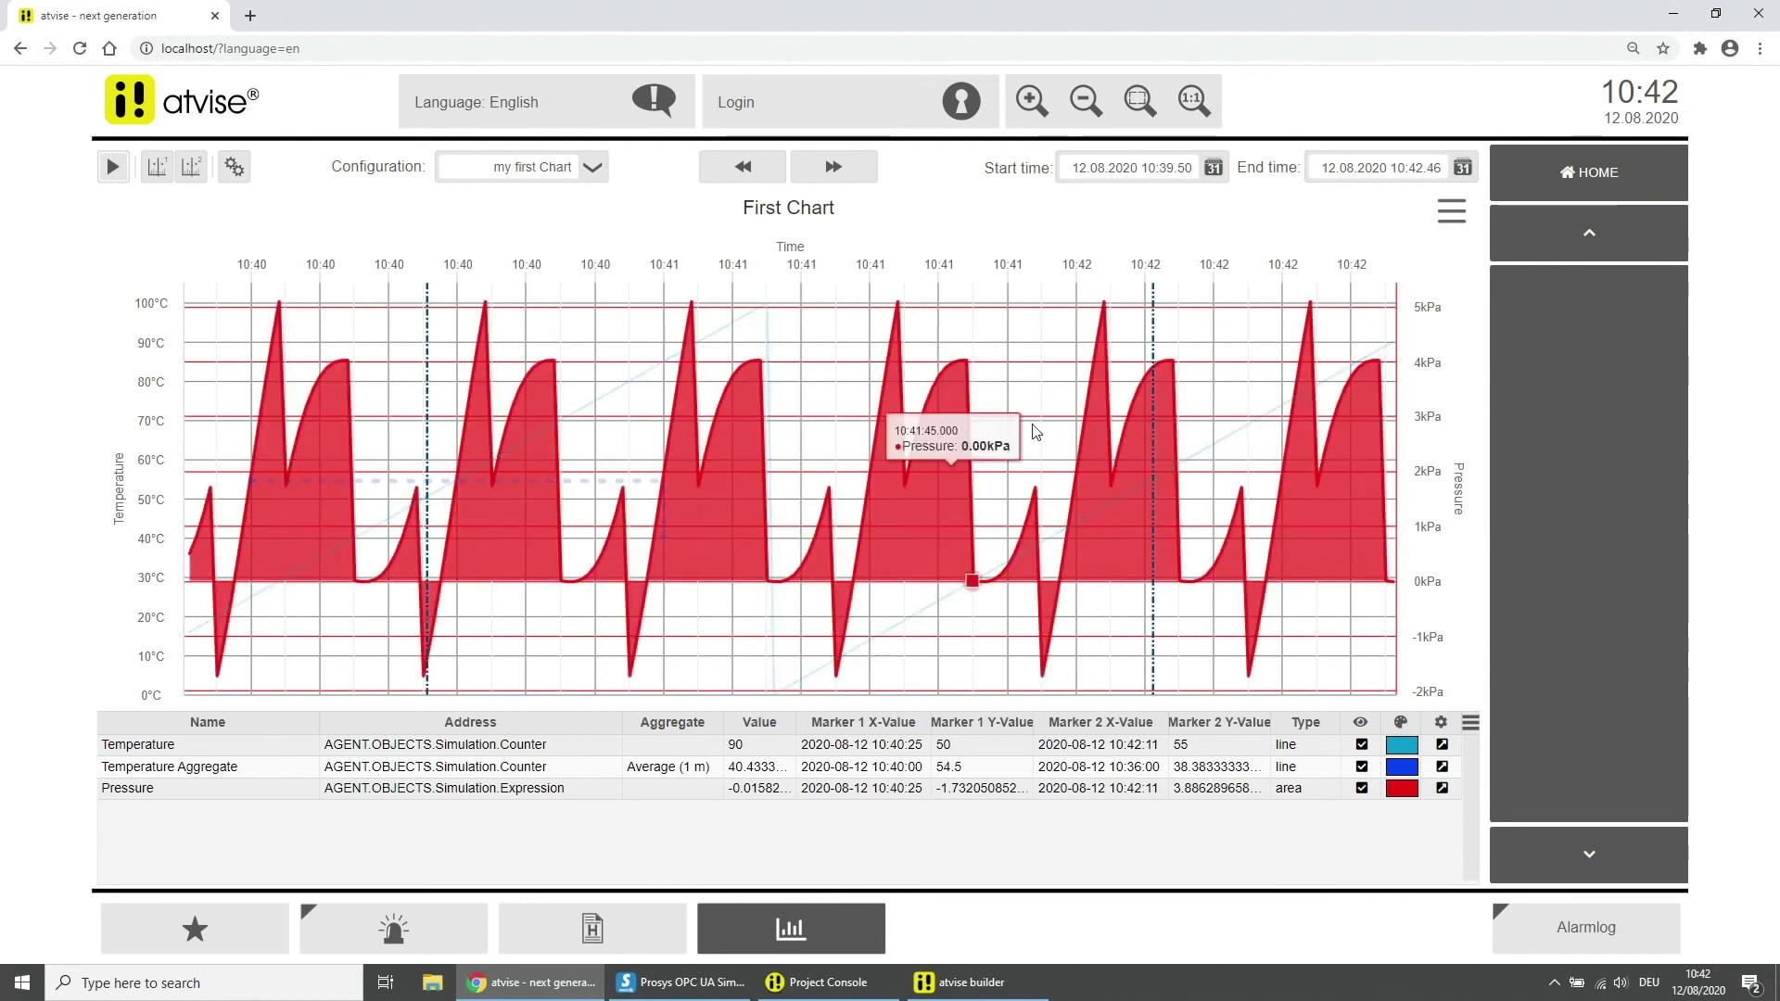
left_click(1462, 207)
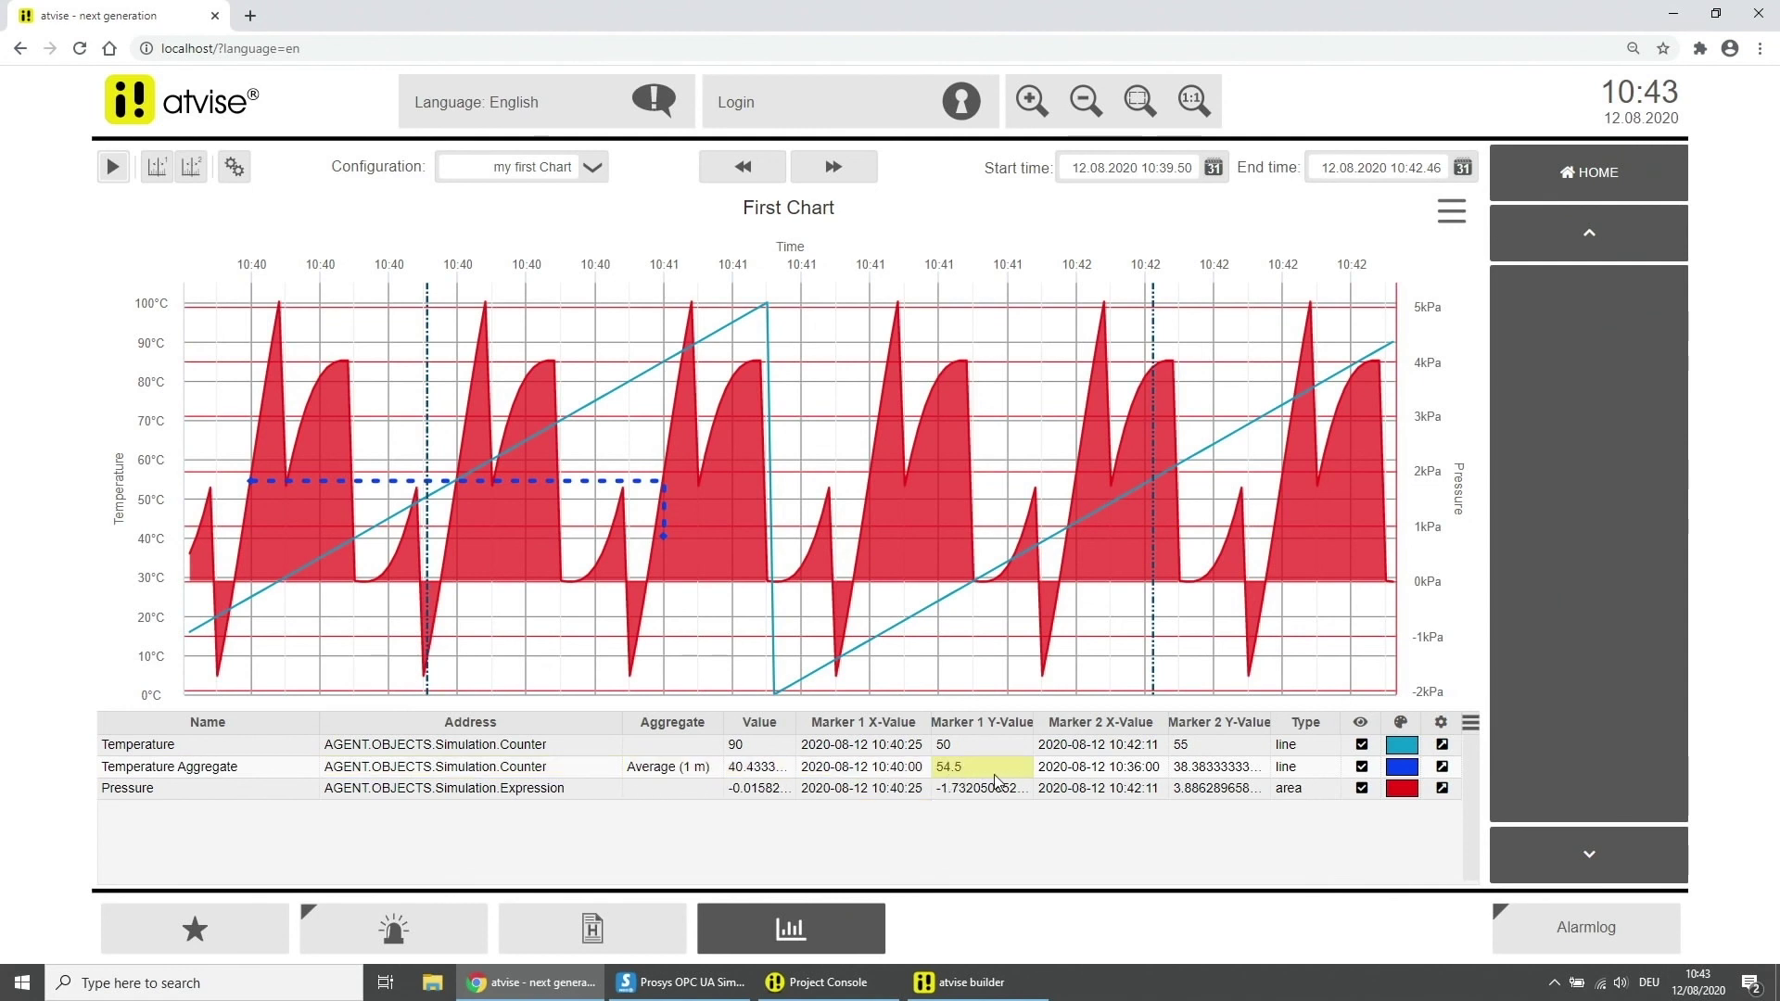
Step: Recolor the Temperature Aggregate and Temperature lines to green #66B032 from the series table below the chart
left_click(1405, 764)
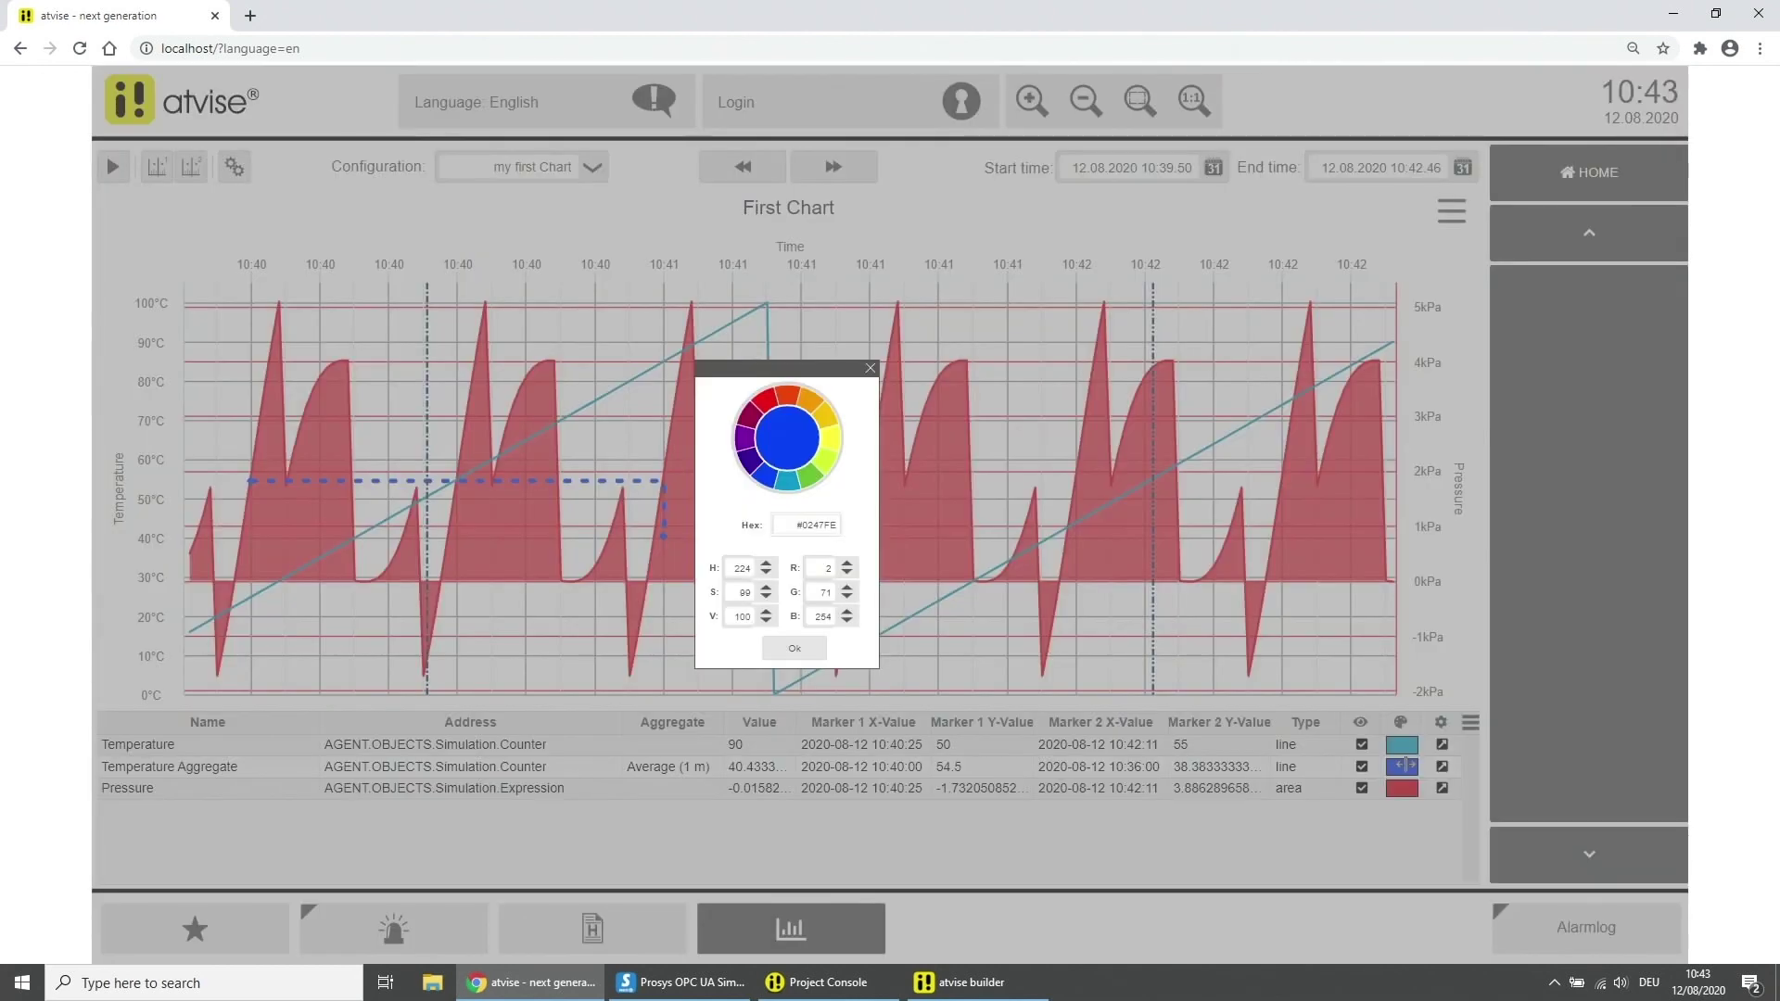
left_click(813, 481)
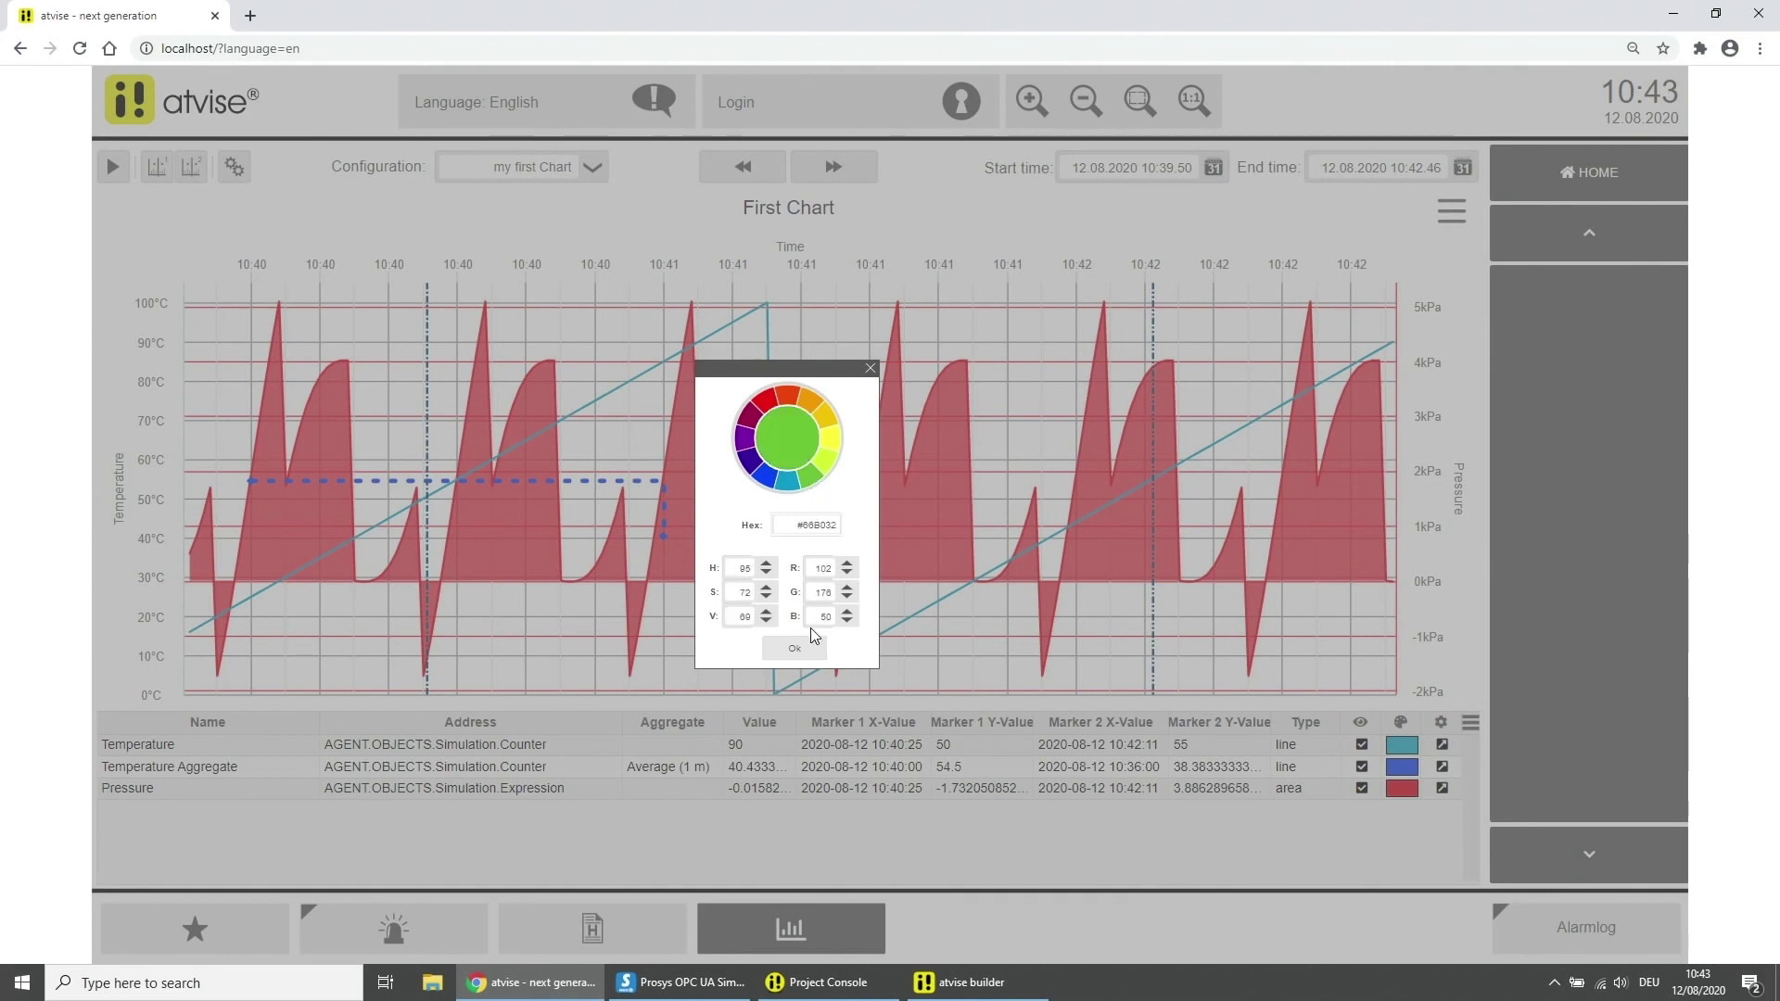
left_click(807, 651)
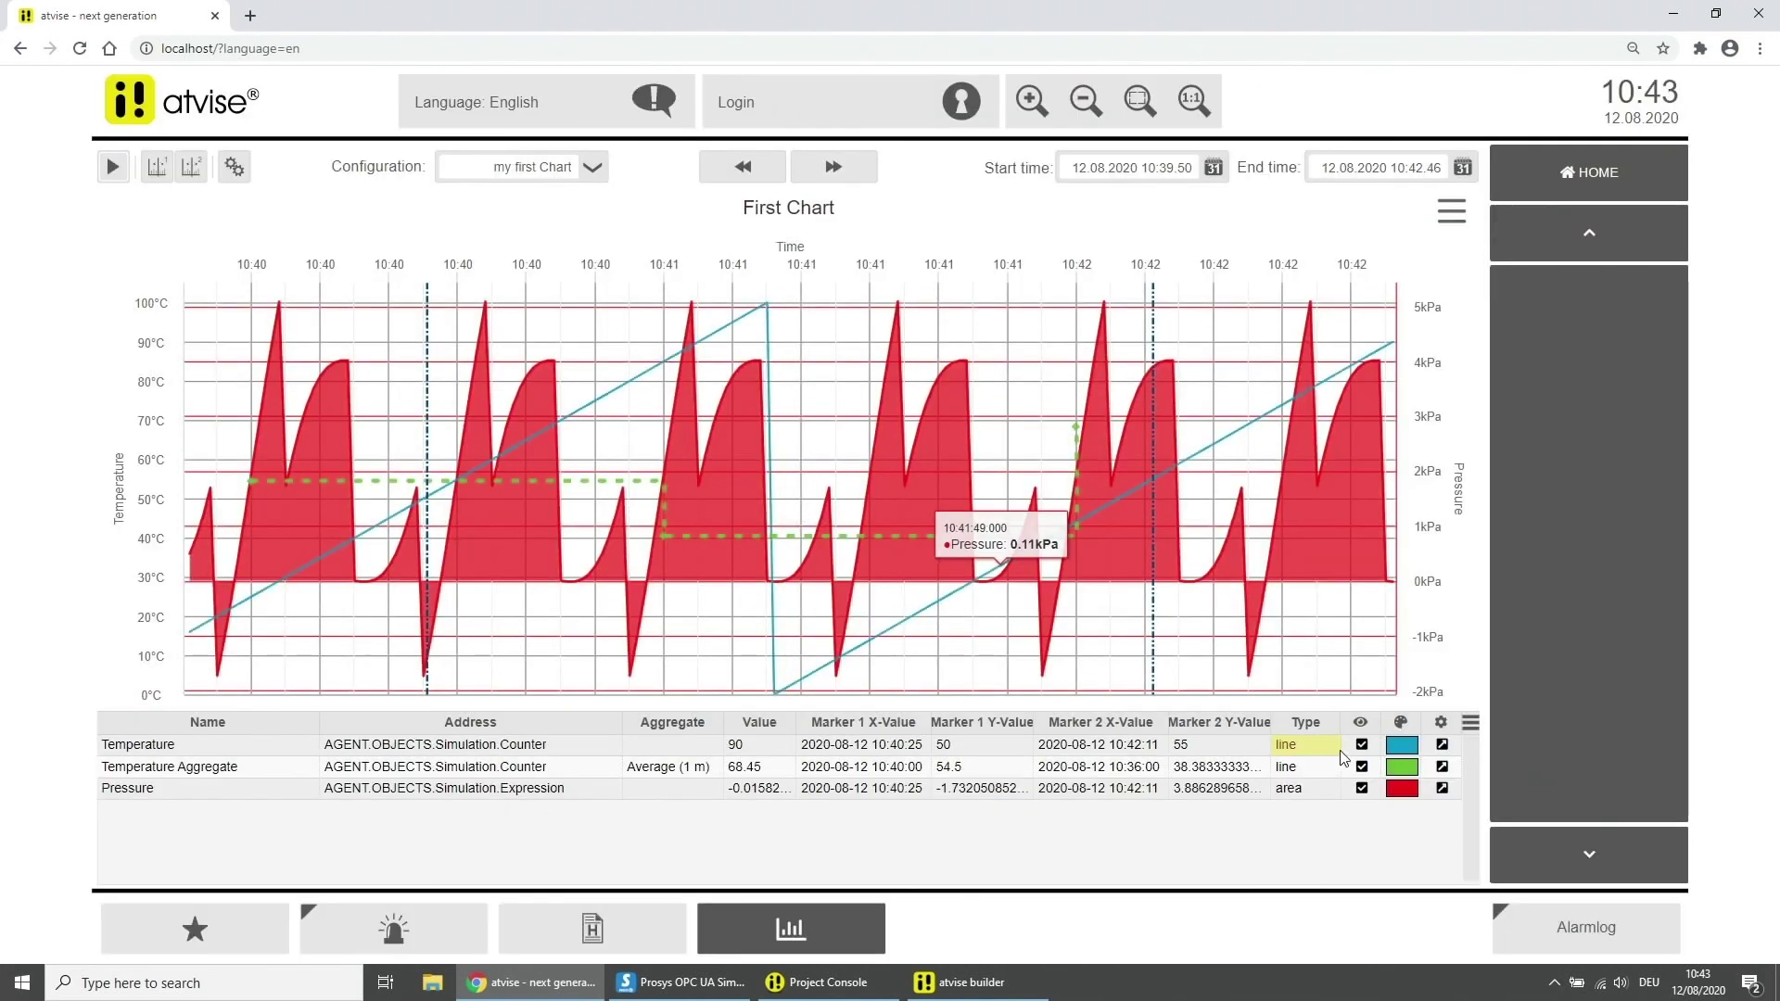
left_click(1400, 749)
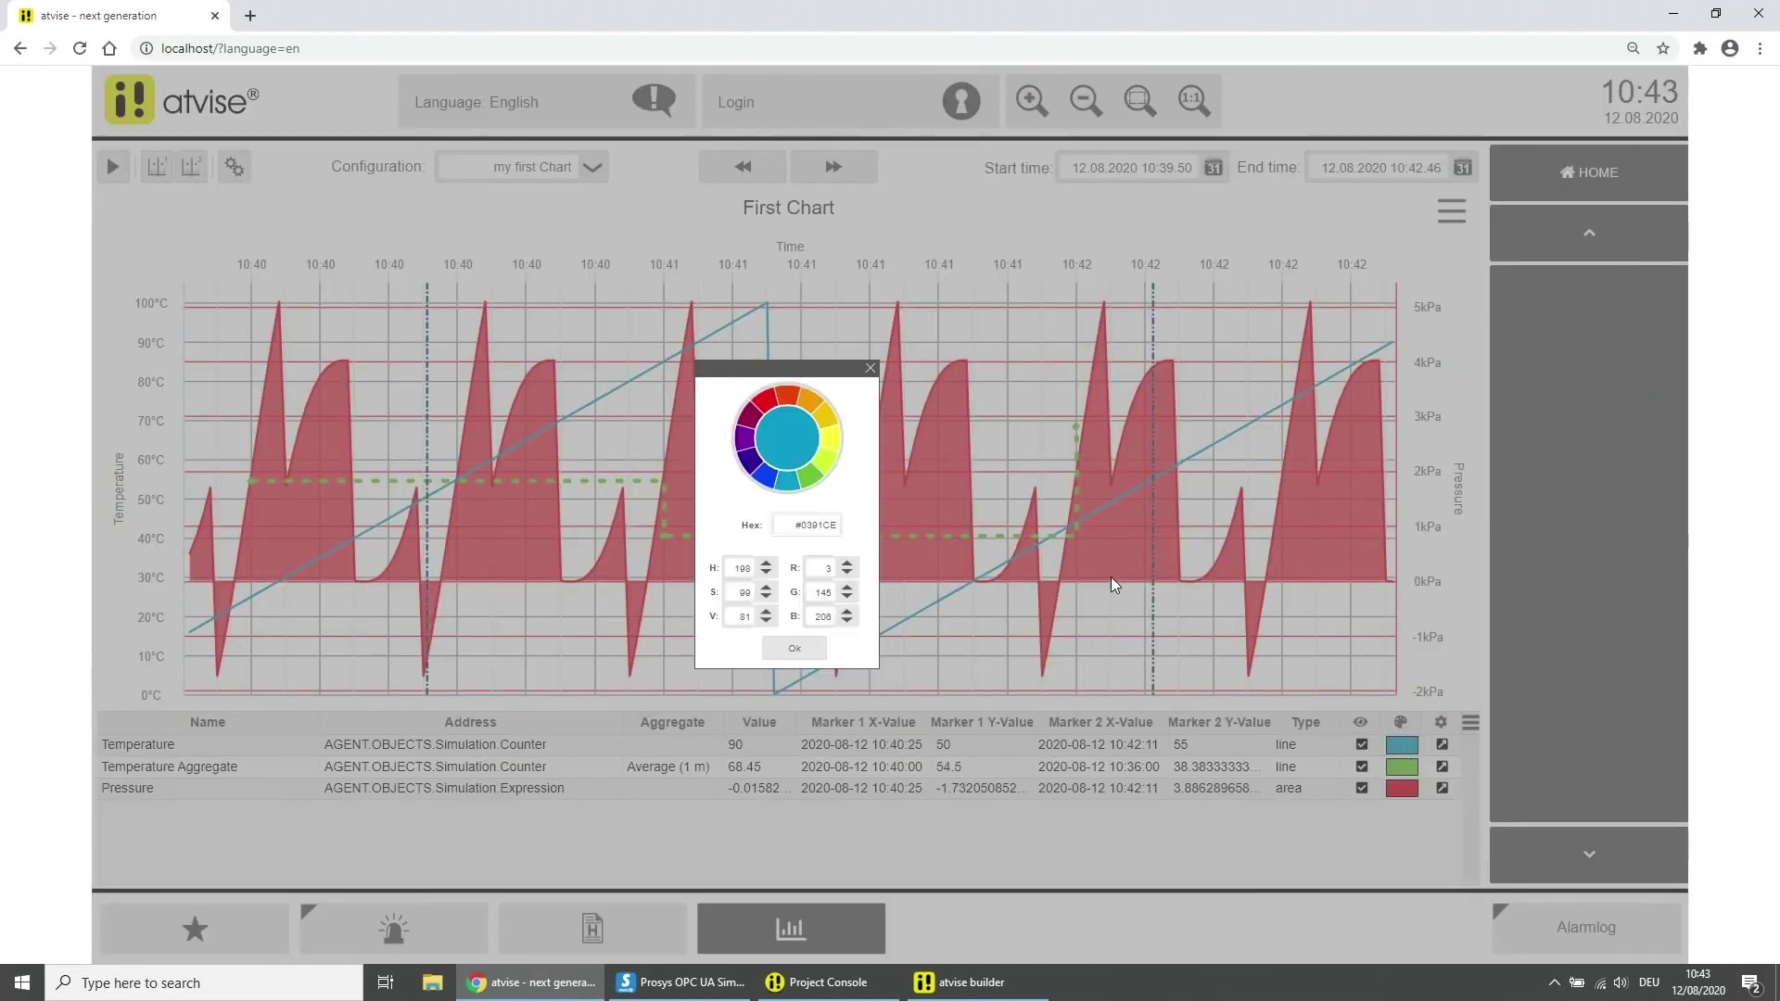
left_click(809, 480)
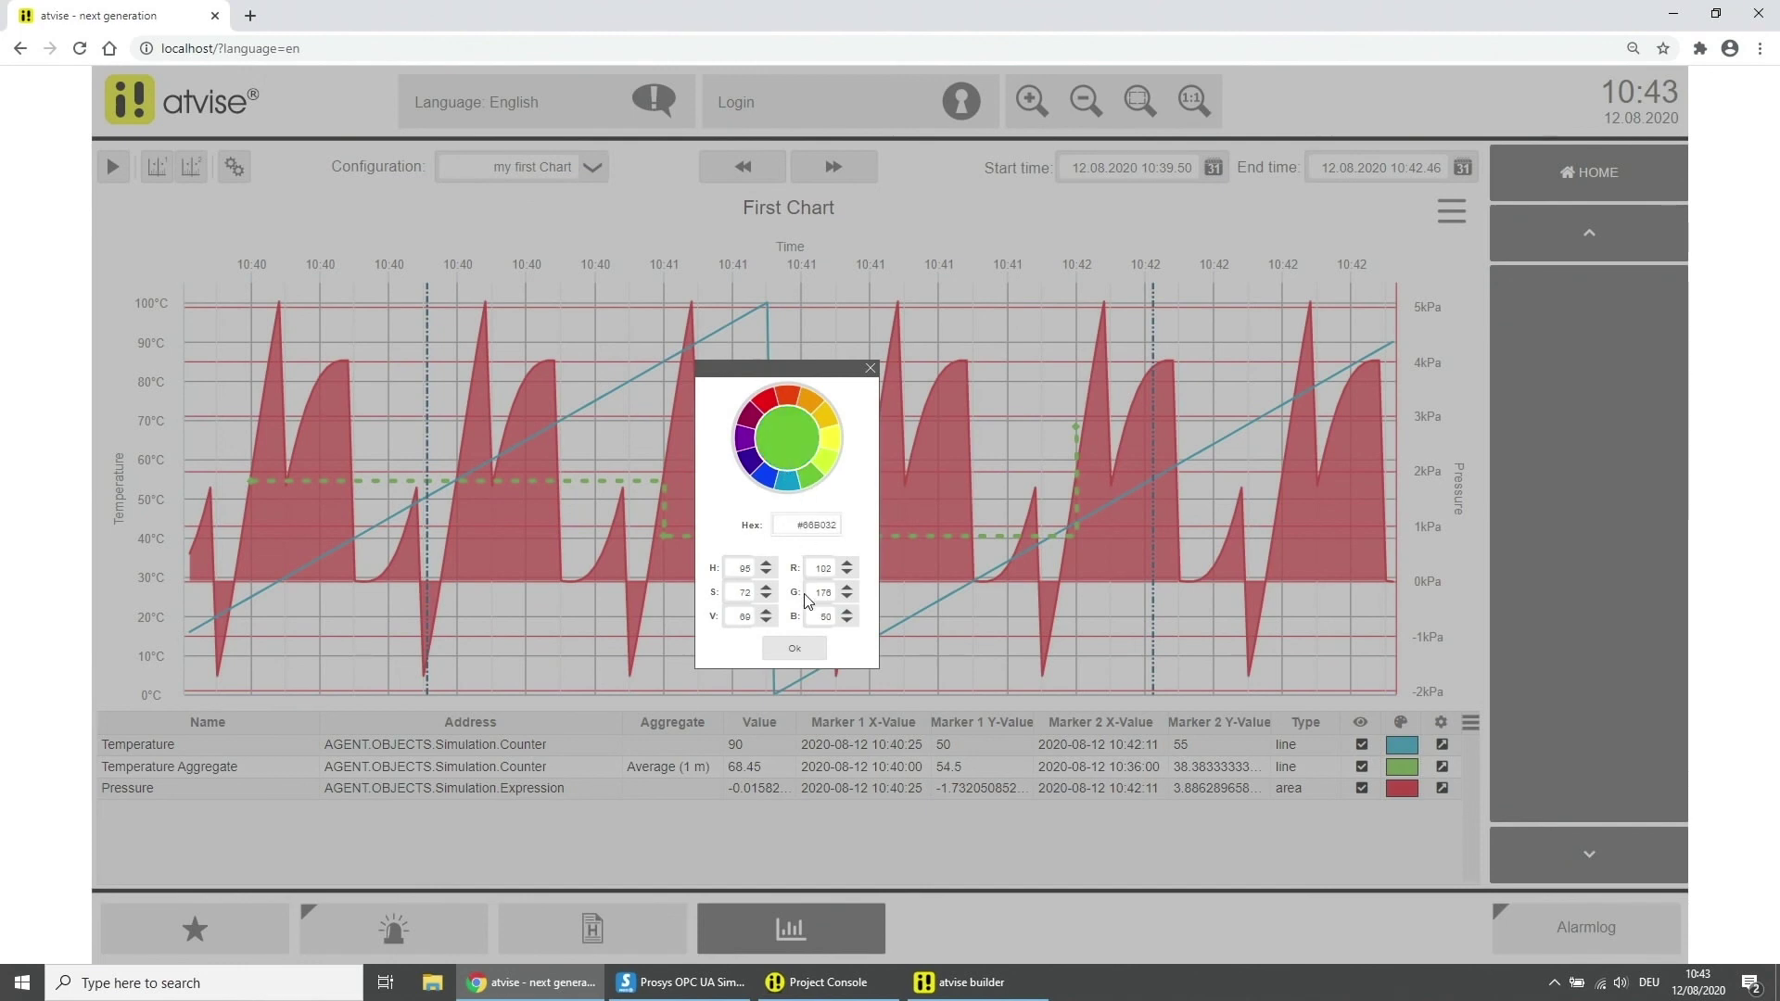
left_click(800, 650)
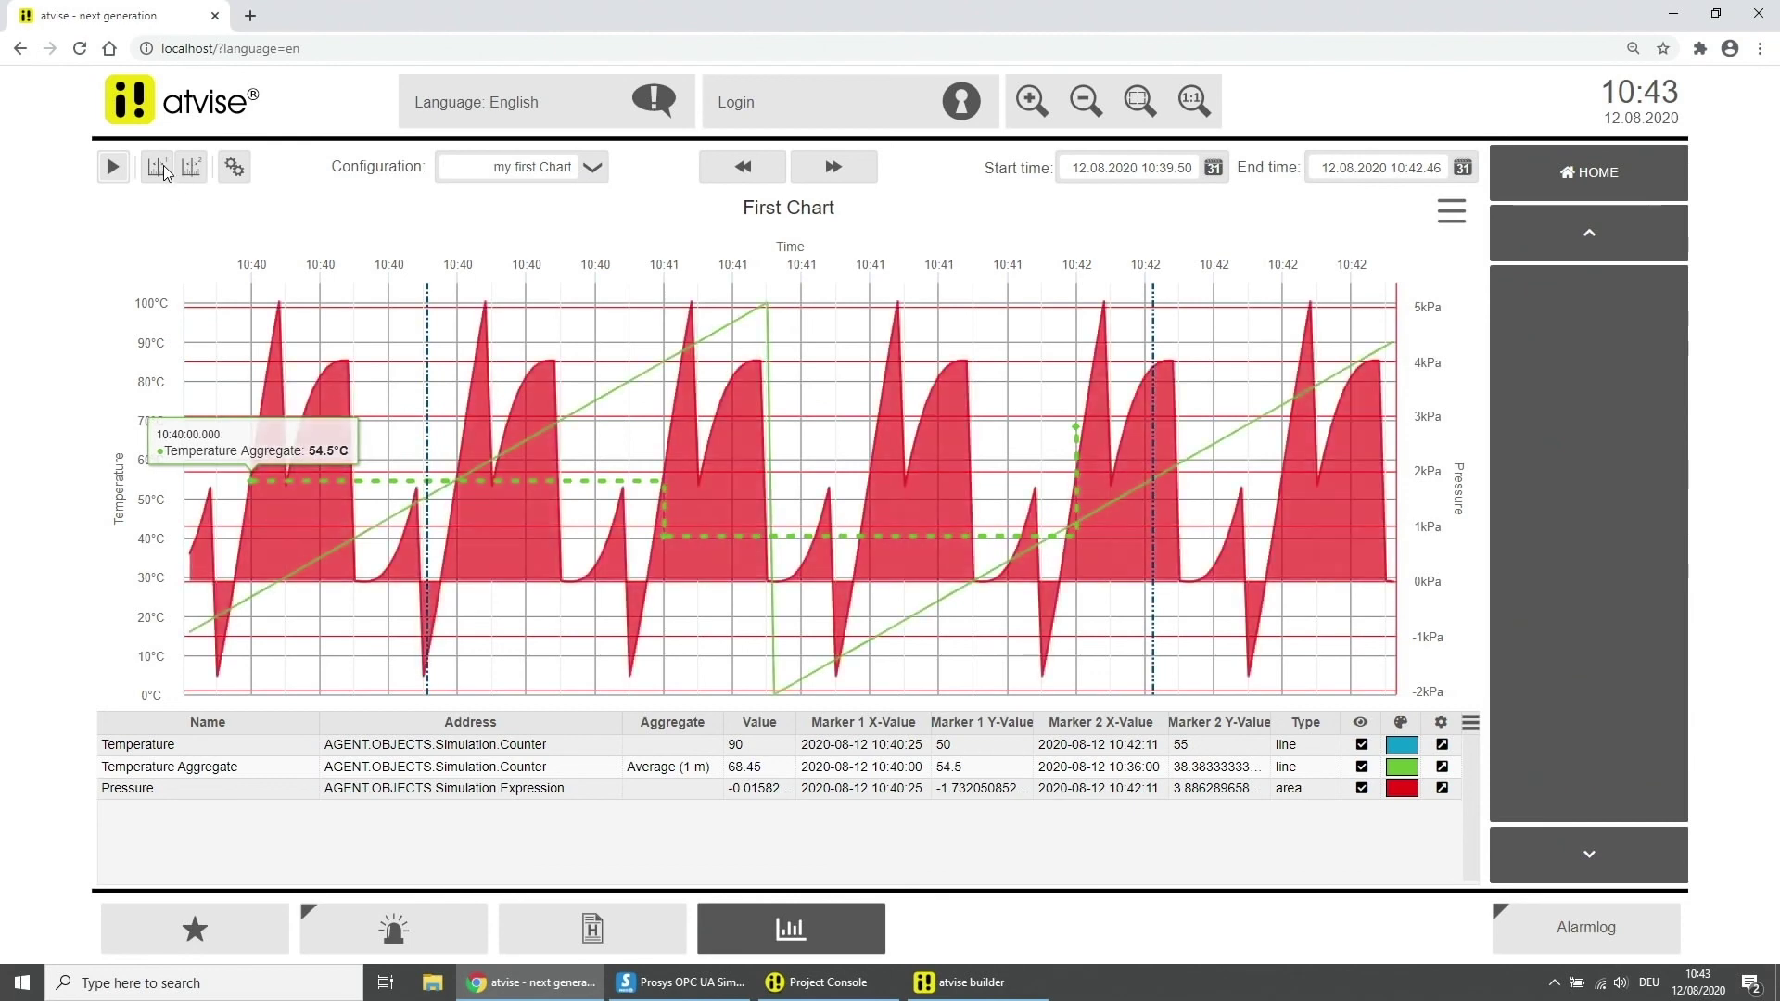
Step: Hide both chart markers, and switch the chart configuration to simple and back to my first Chart
left_click(163, 165)
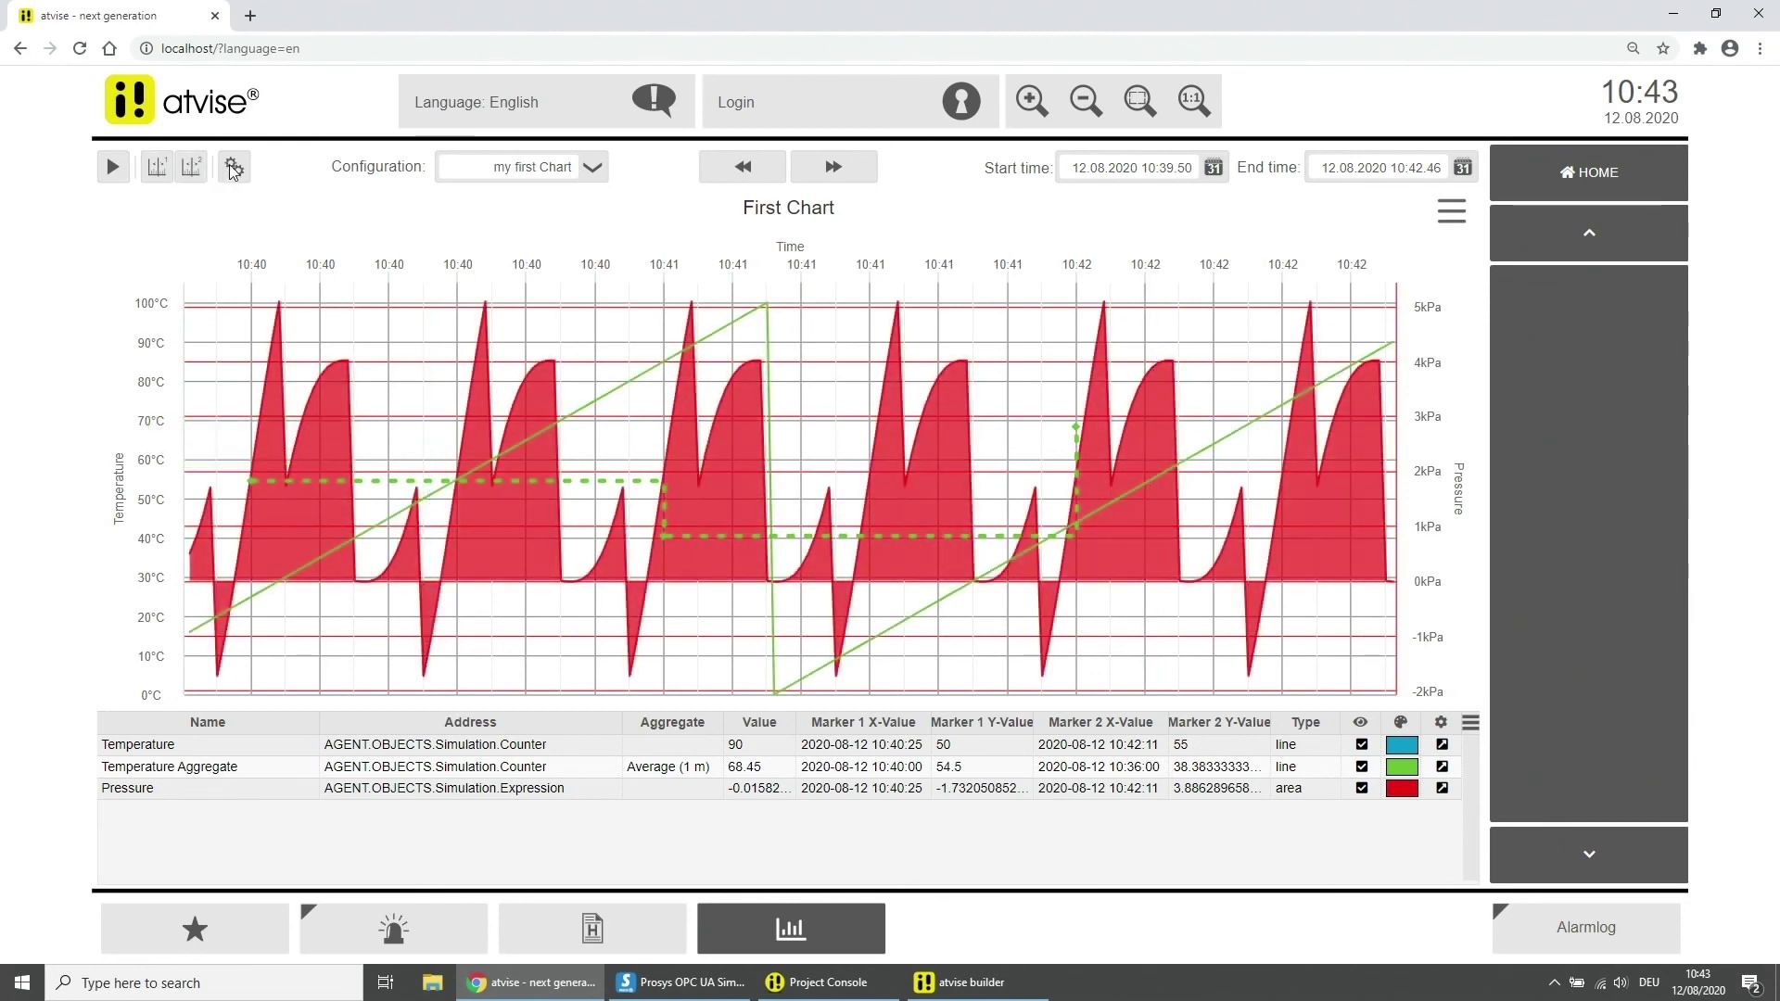
left_click(595, 176)
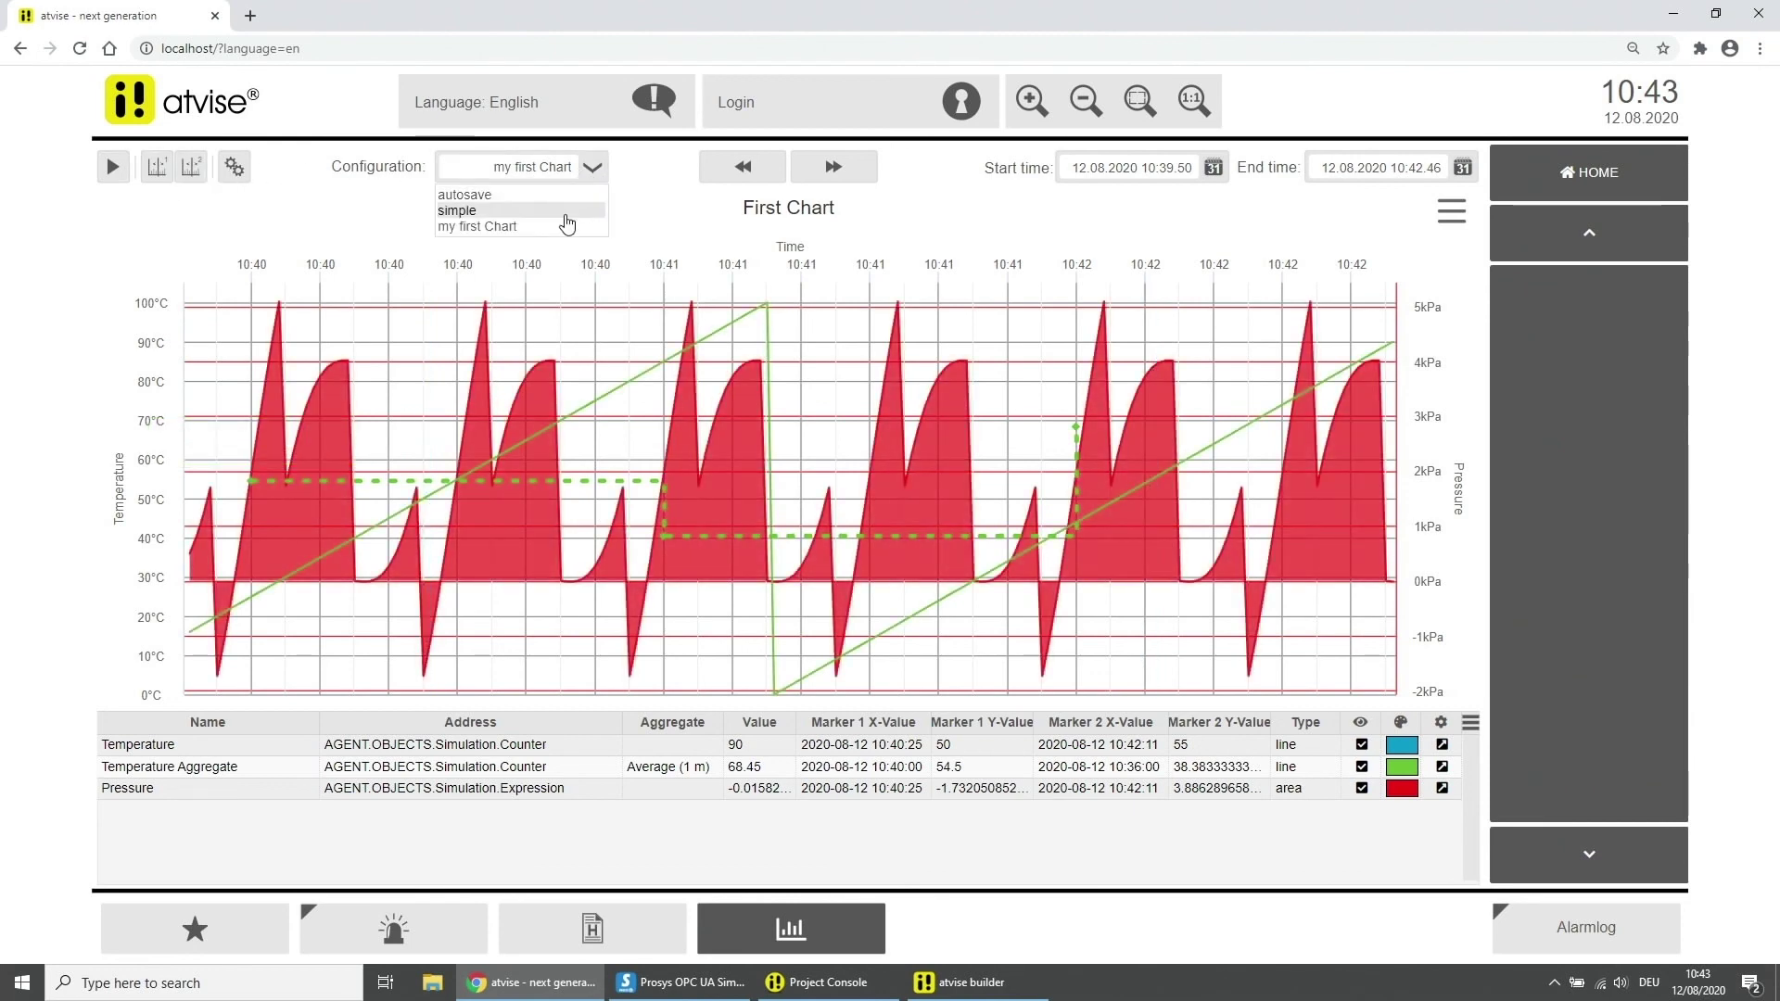
left_click(570, 207)
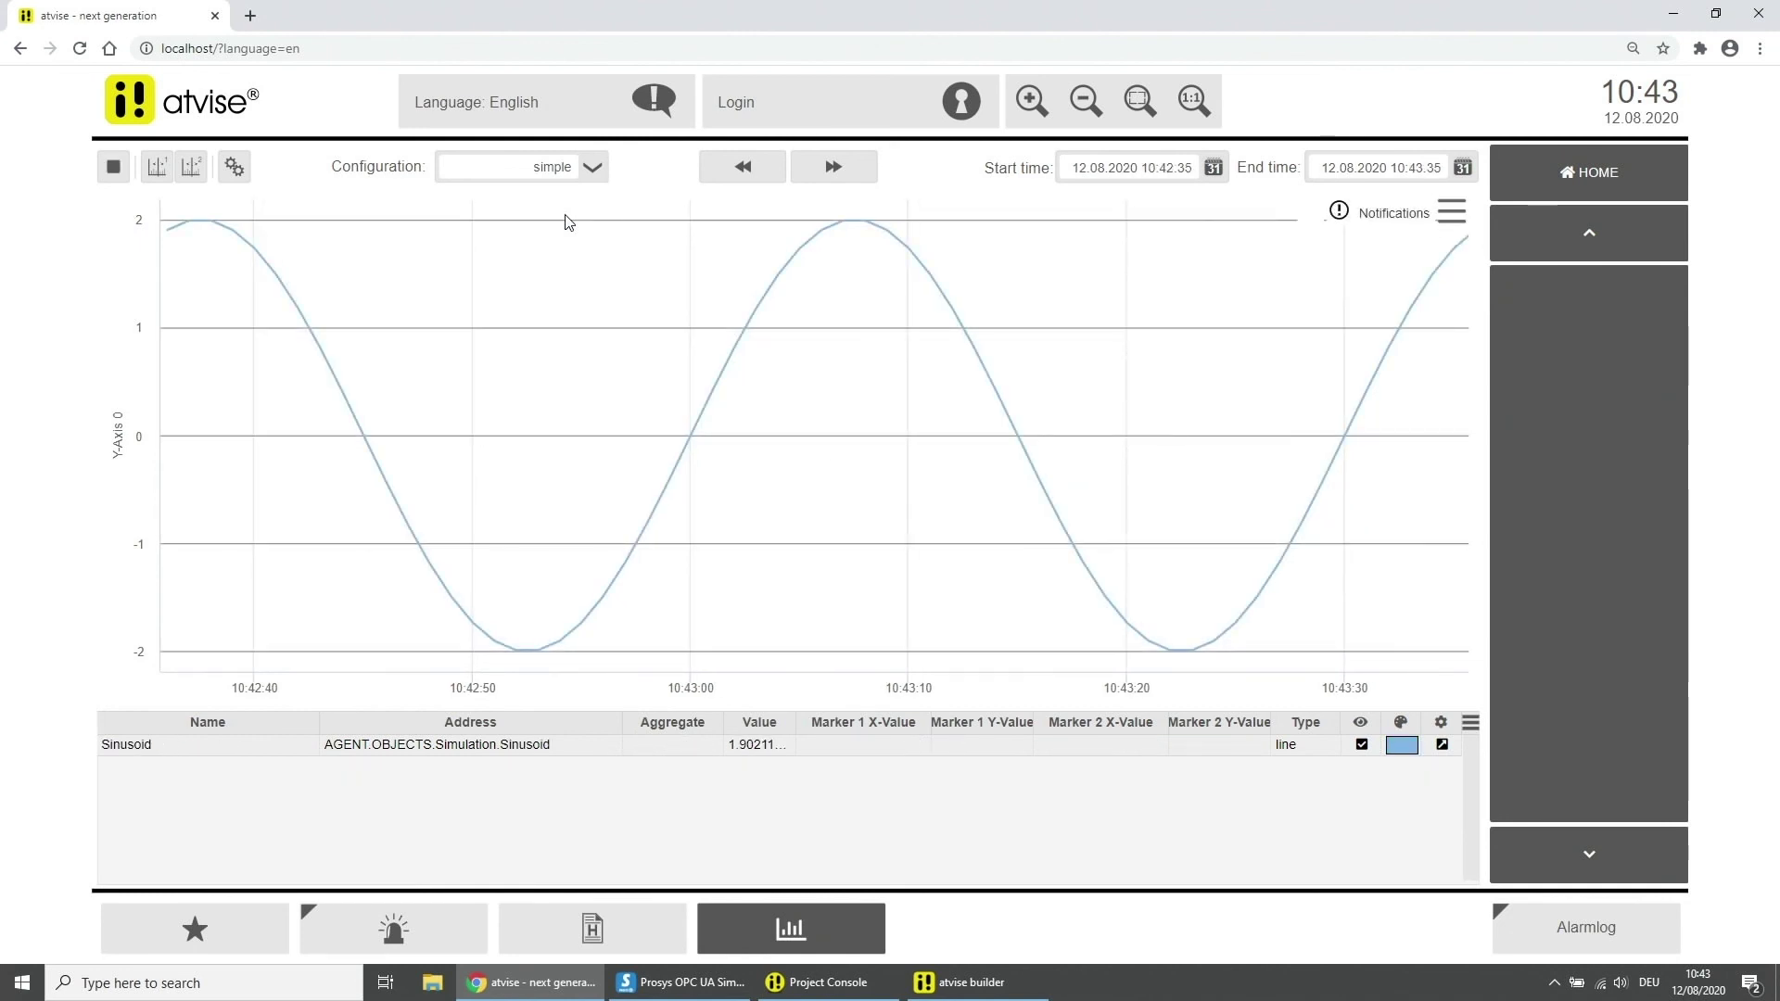
left_click(588, 178)
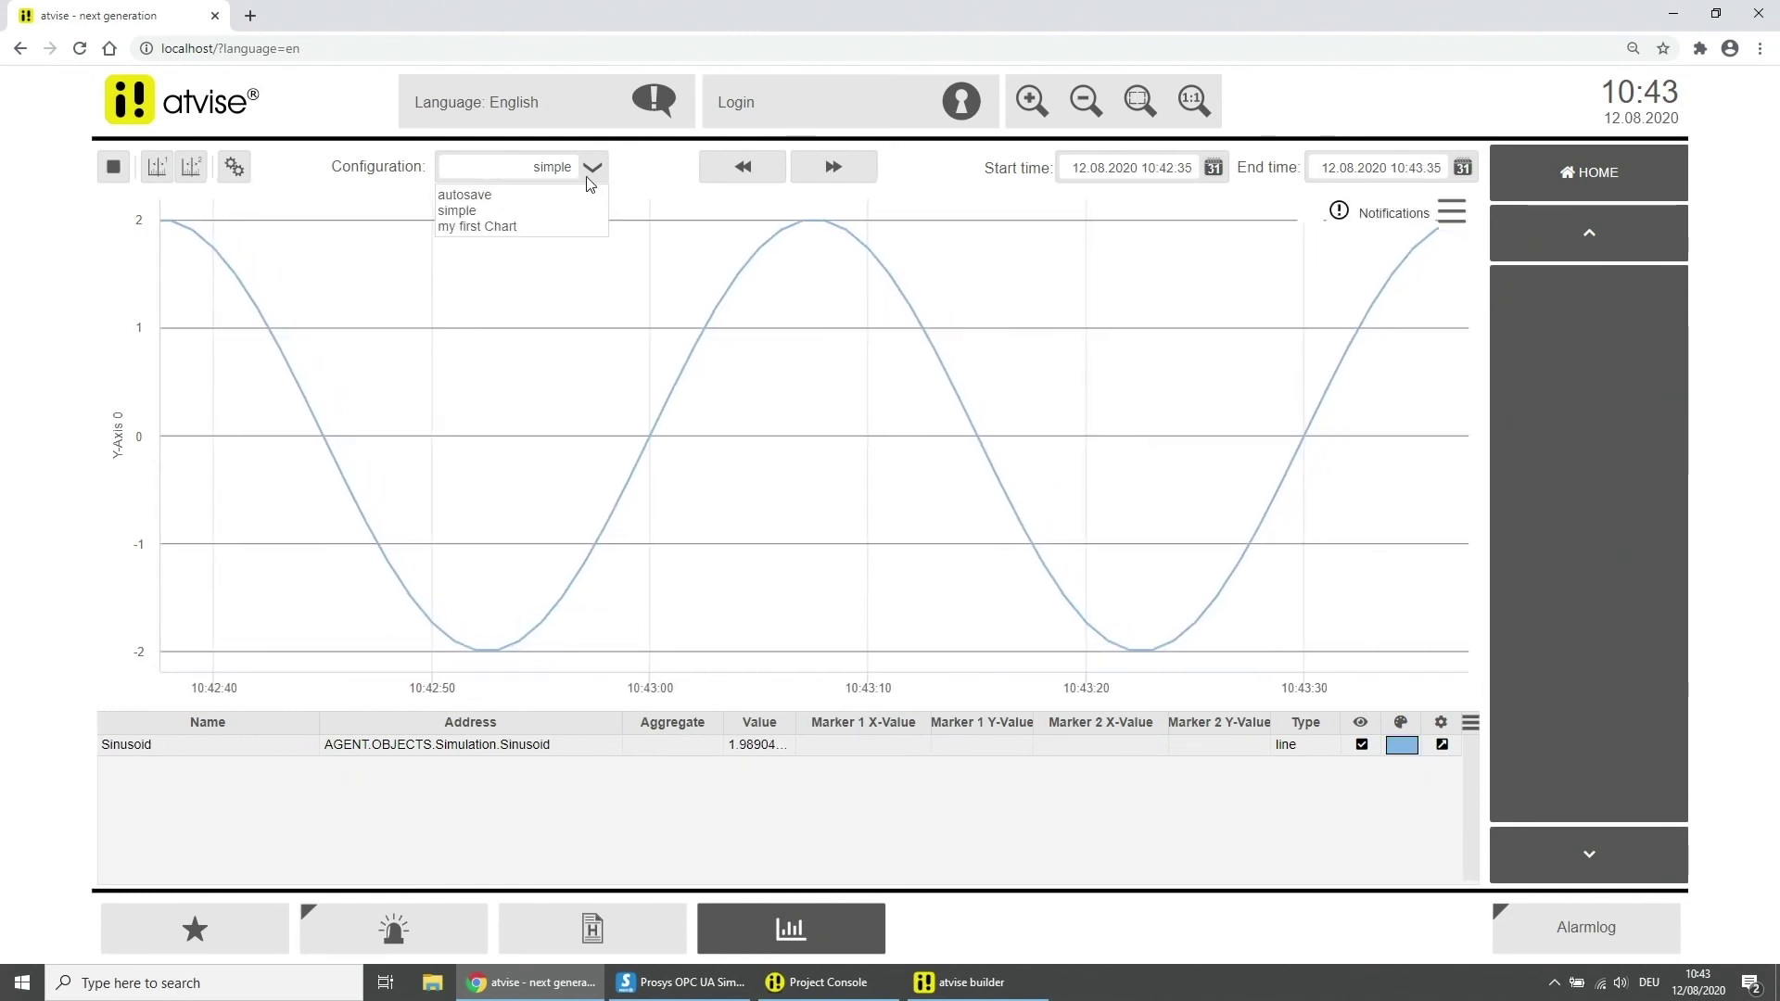
left_click(557, 226)
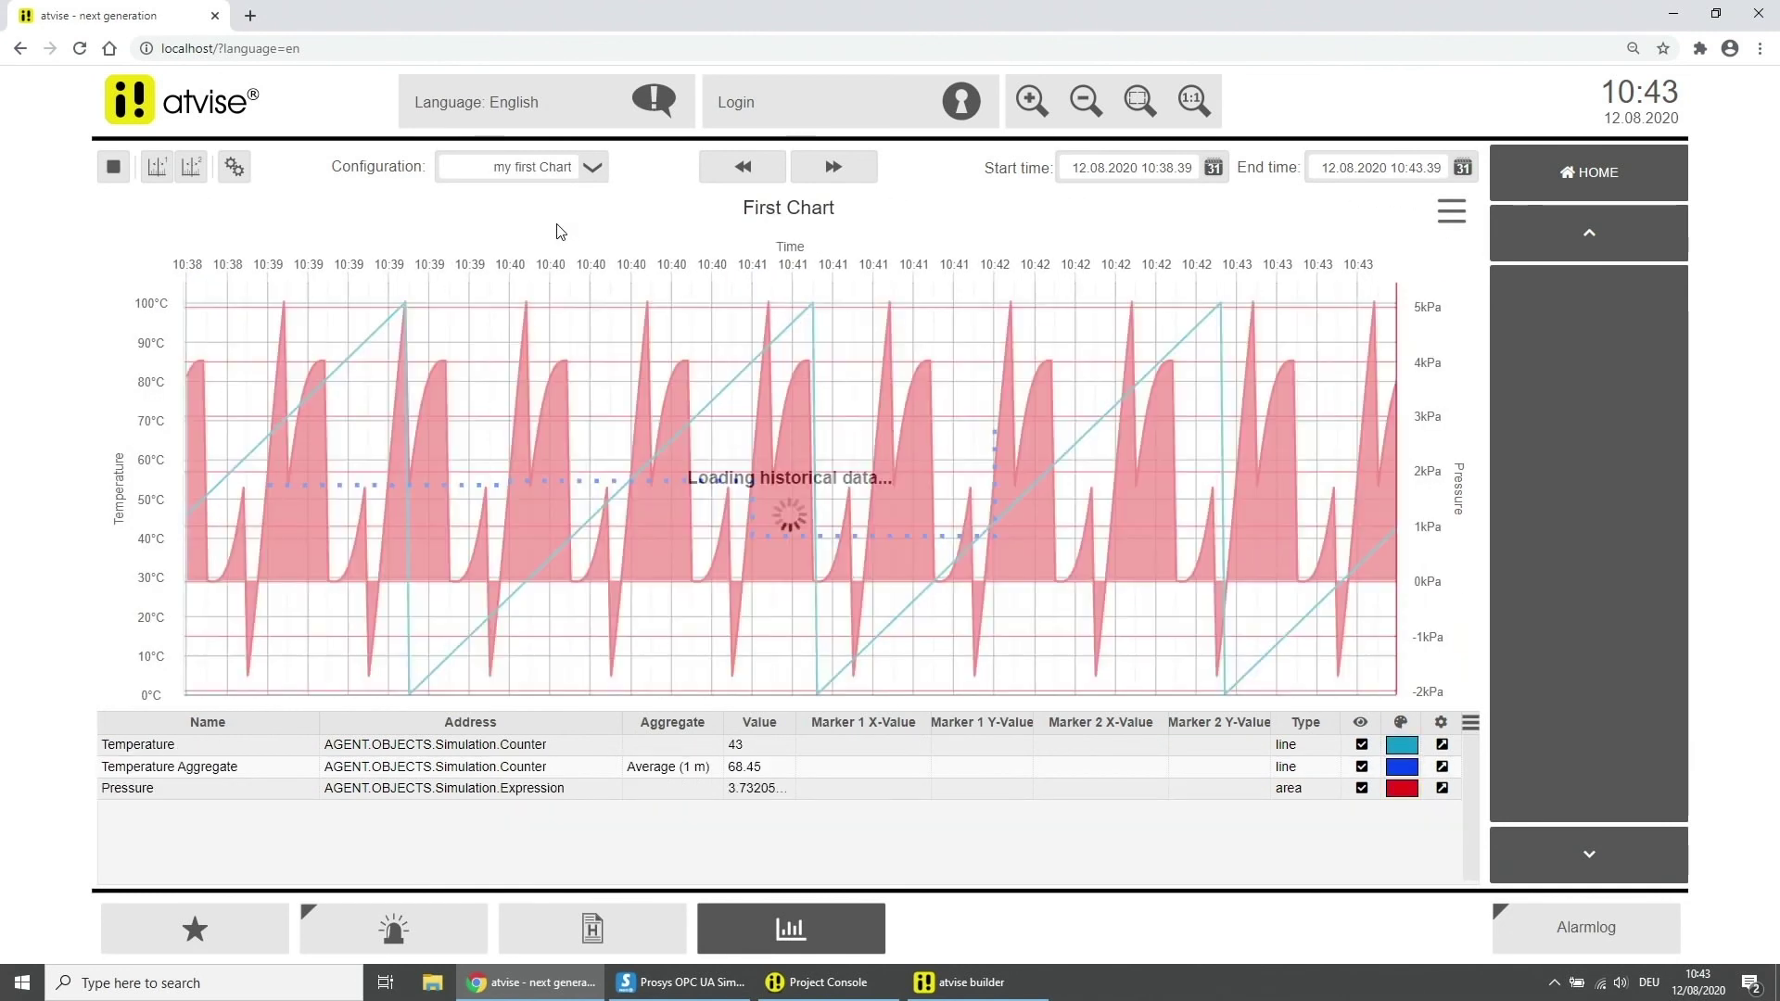